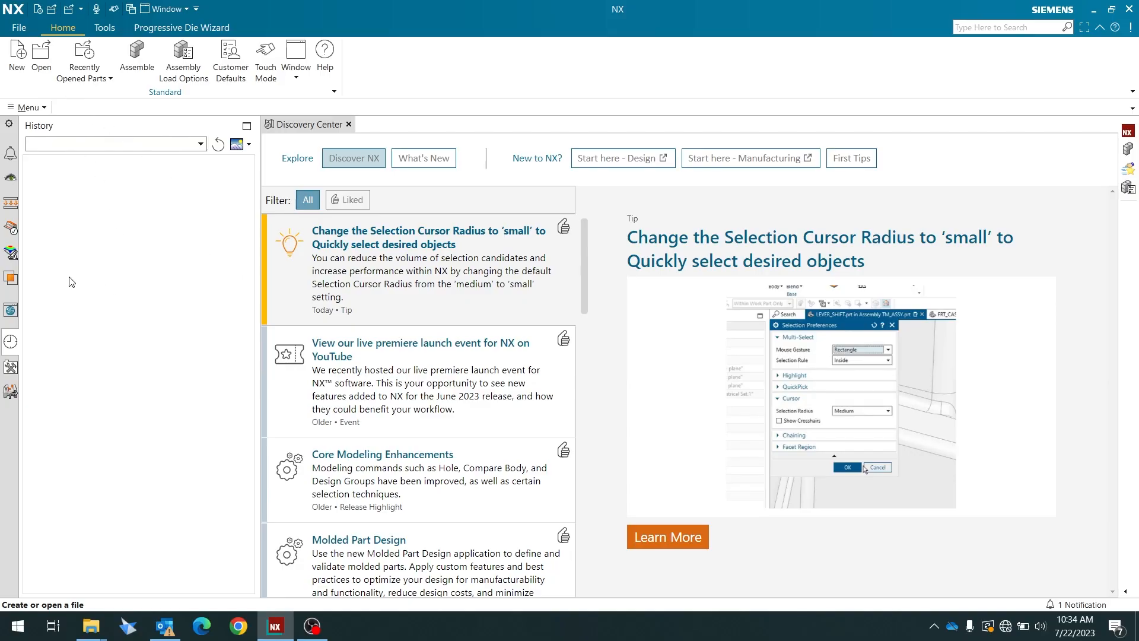
- Browse for a file to open in the 0_NX_CAM_Training folder on drive D: with All Files (*.*) listed
click(45, 61)
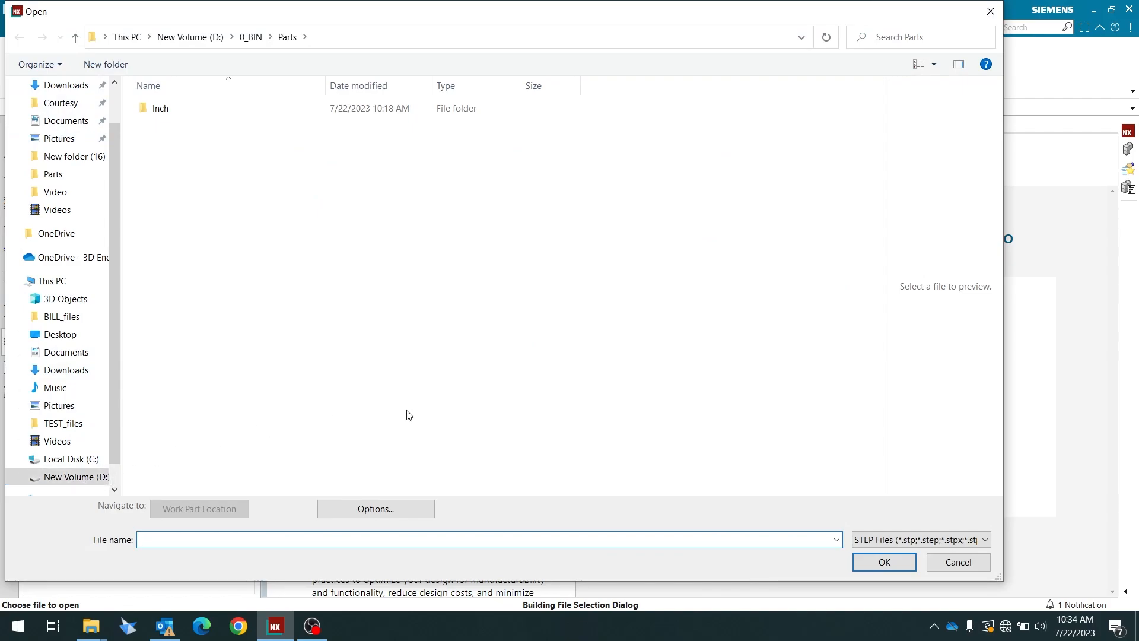
click(69, 477)
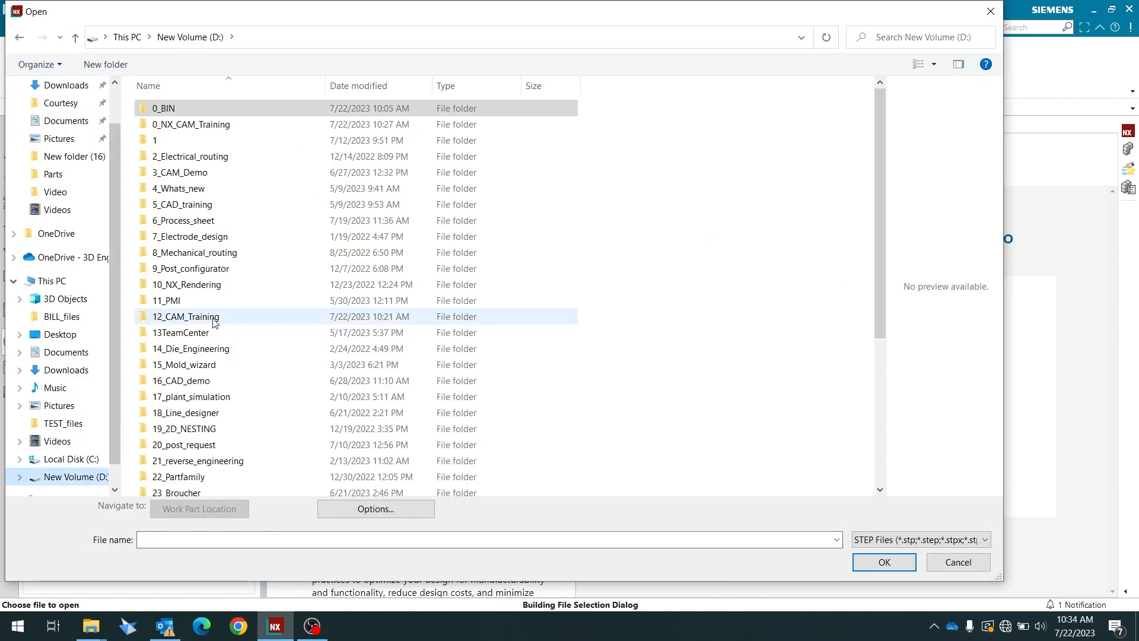
double_click(202, 126)
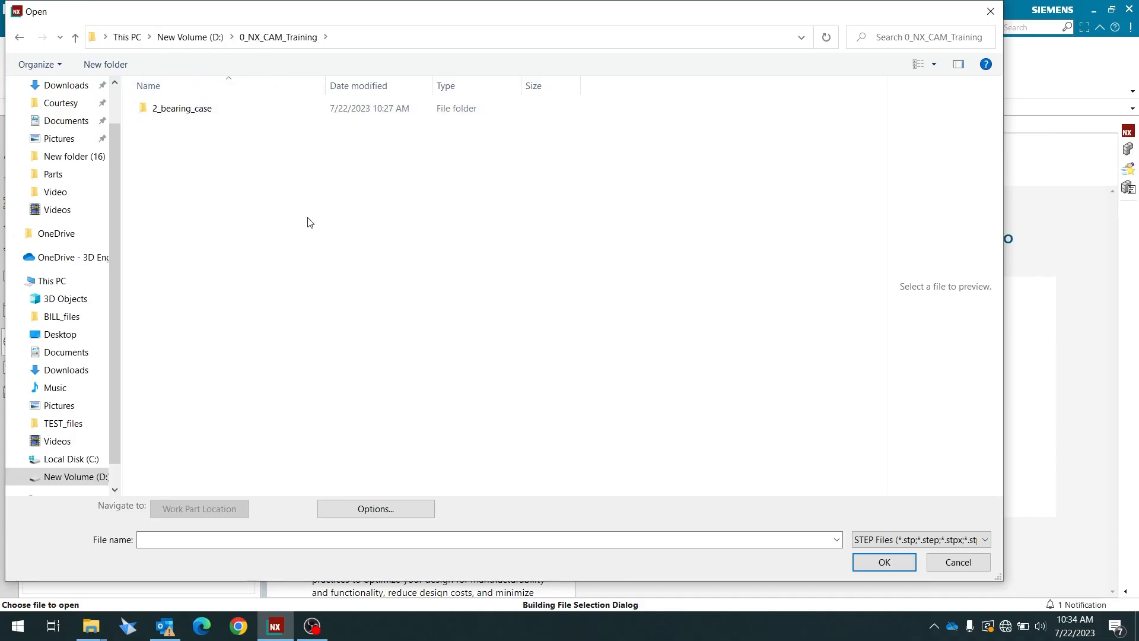
click(884, 539)
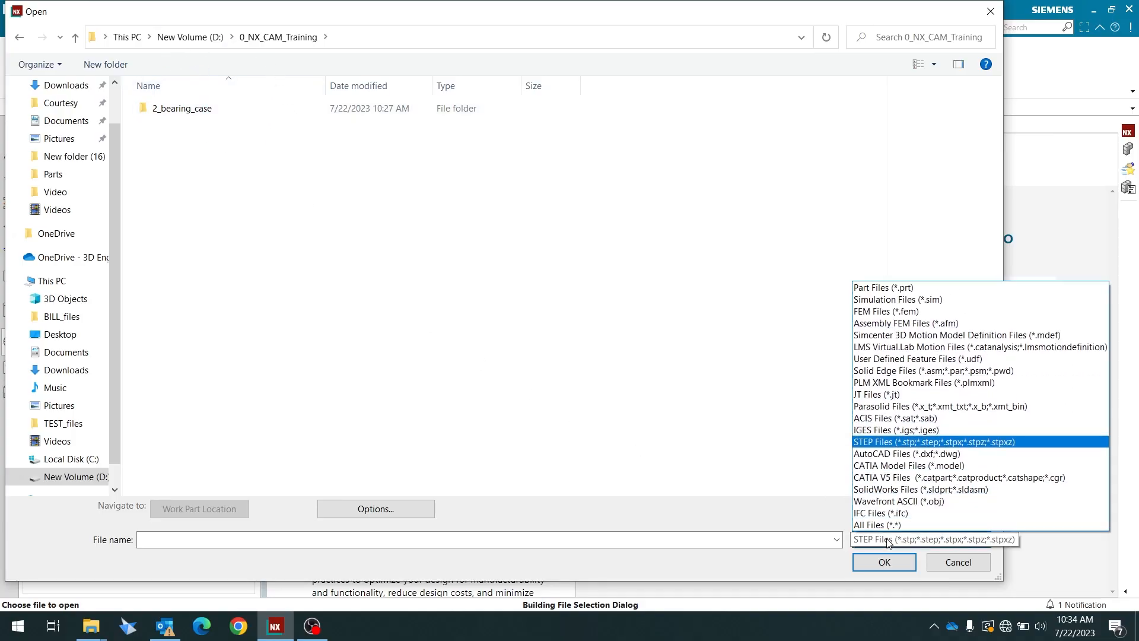
click(884, 525)
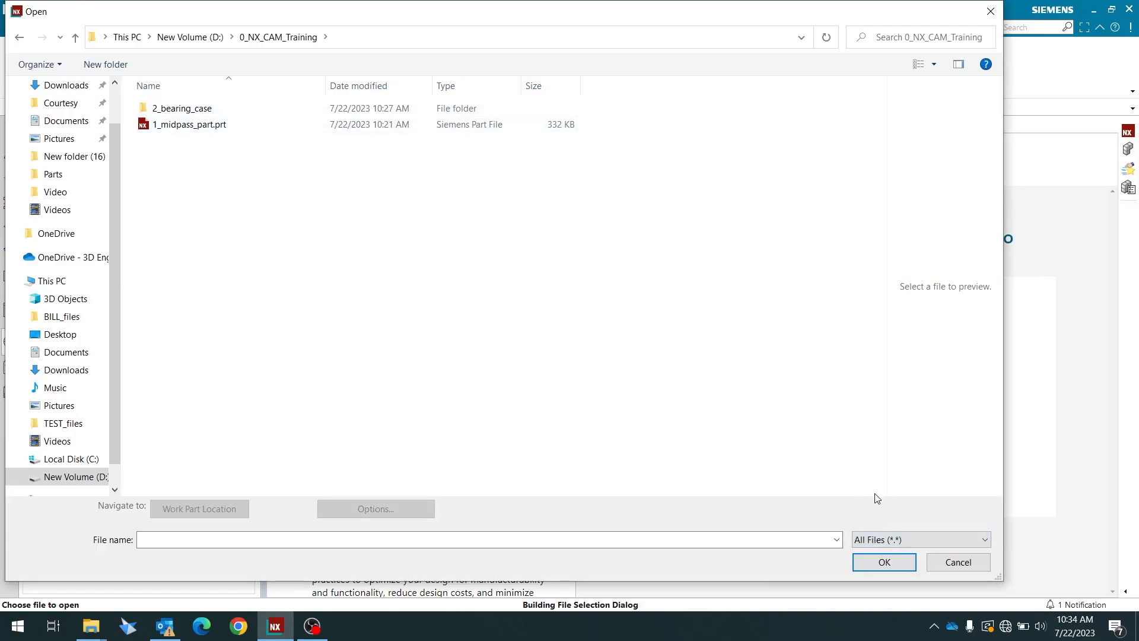
click(897, 540)
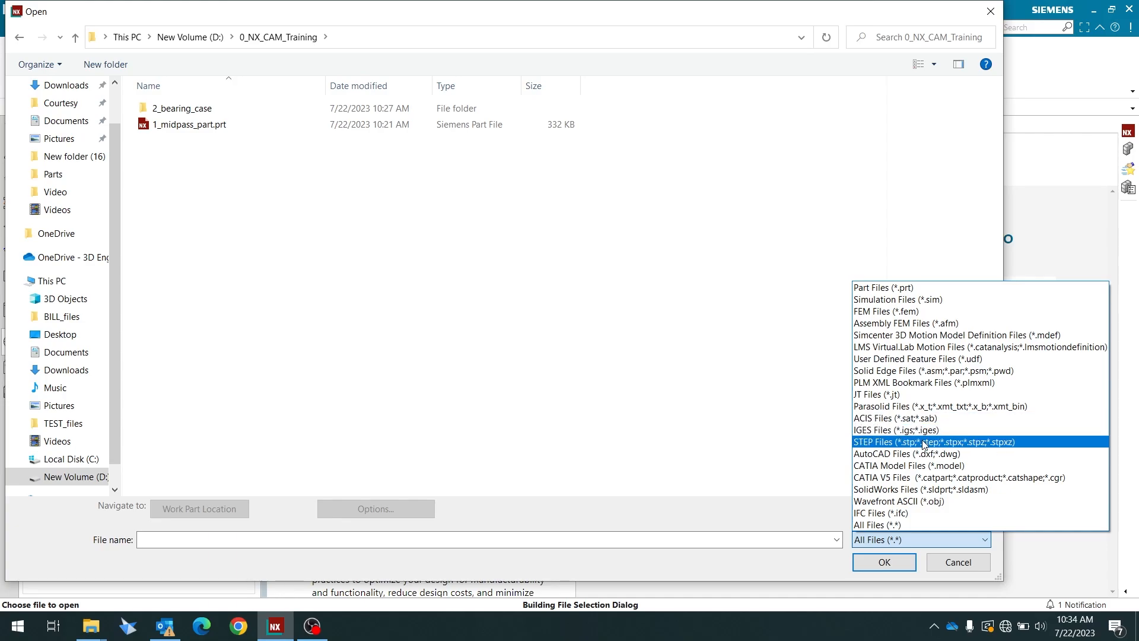
click(893, 543)
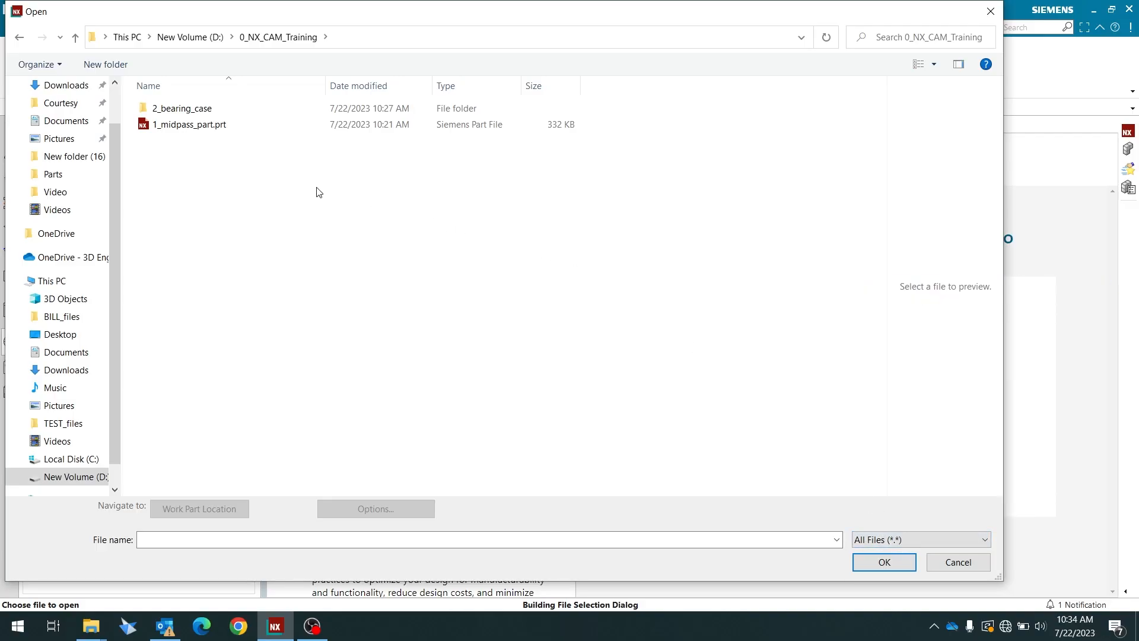
- Open the STEP file 2_bearing_case_mfg_2.stp from the 2_bearing_case folder
double_click(198, 110)
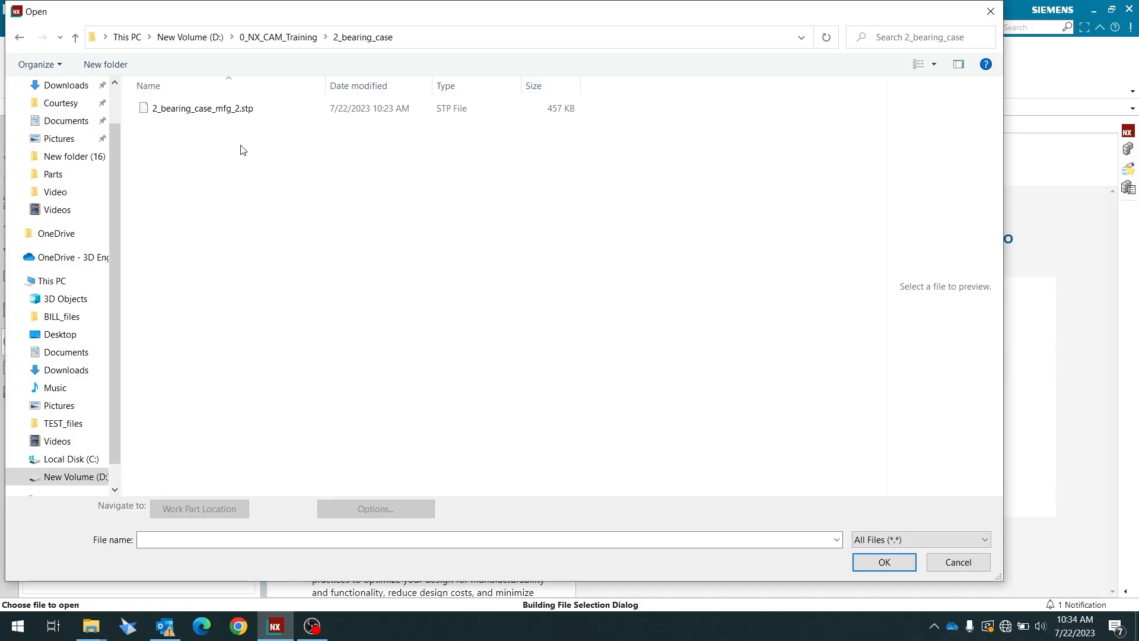
click(237, 112)
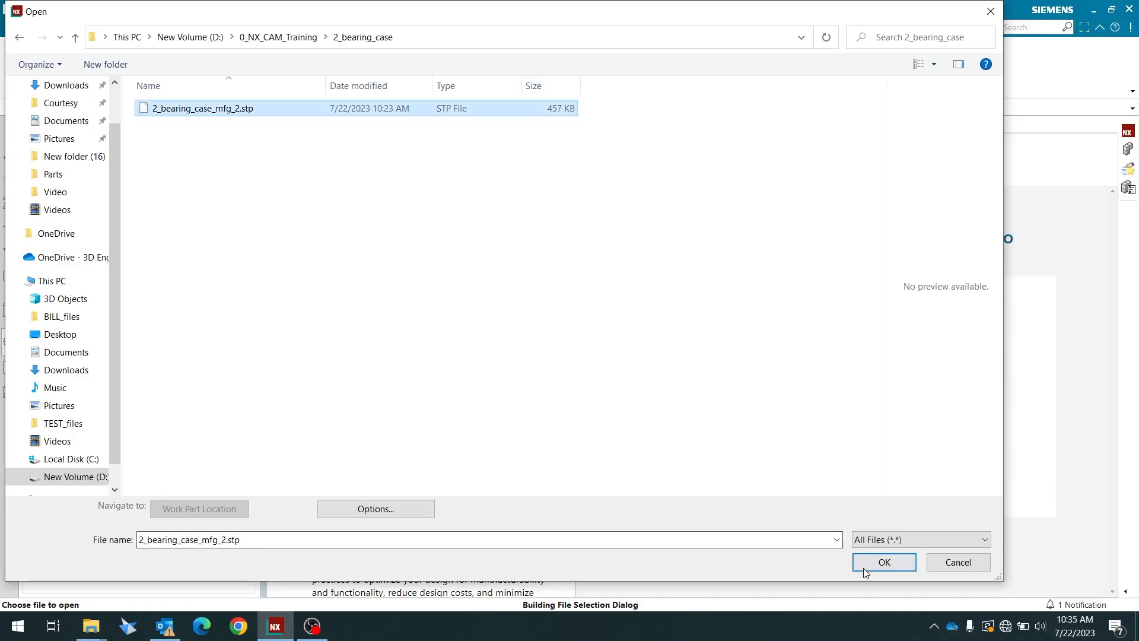
click(882, 567)
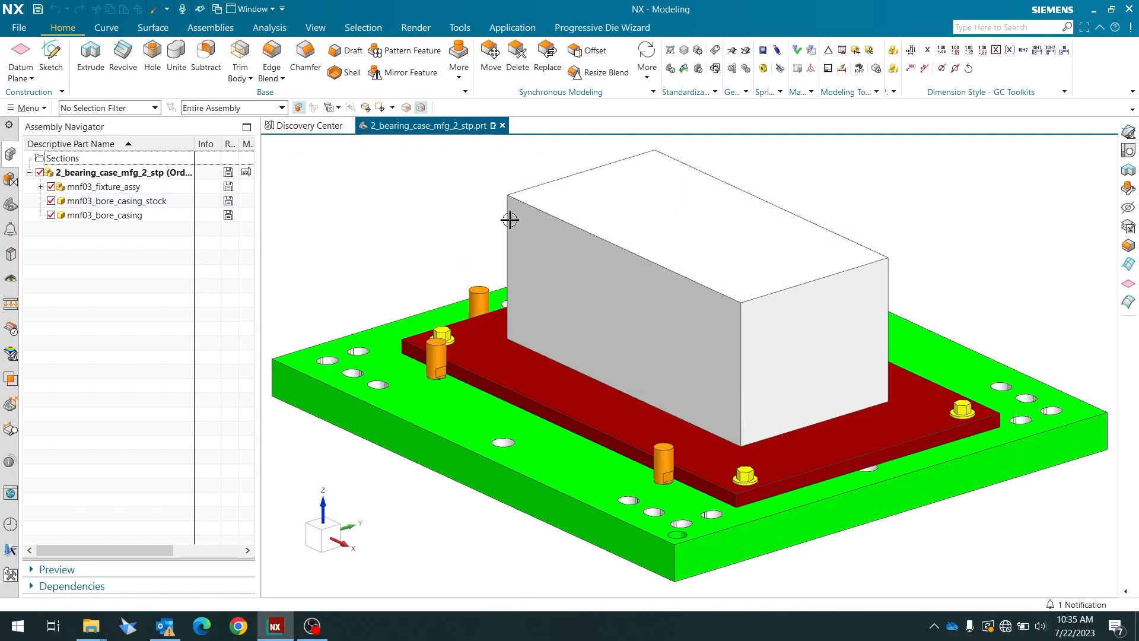
- Hide the mnf03_bore_casing_stock and mnf03_bore_casing components so that only the fixture assembly is displayed
middle_drag(509, 219, 475, 290)
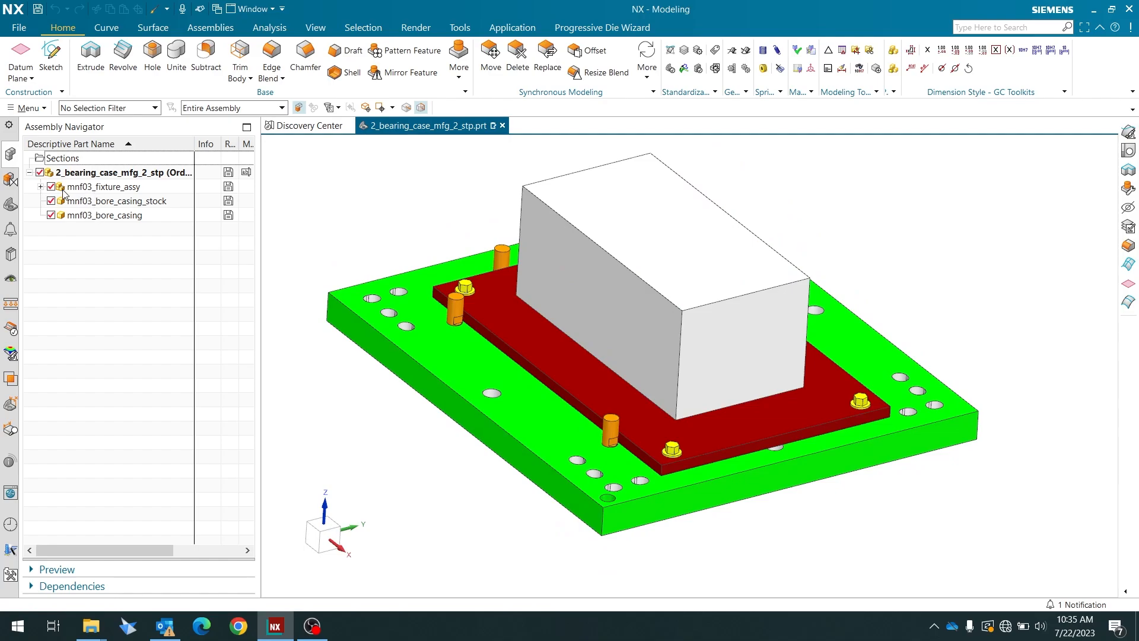
mouse_move(453, 300)
middle_down()
mouse_move(460, 286)
mouse_move(468, 293)
middle_up()
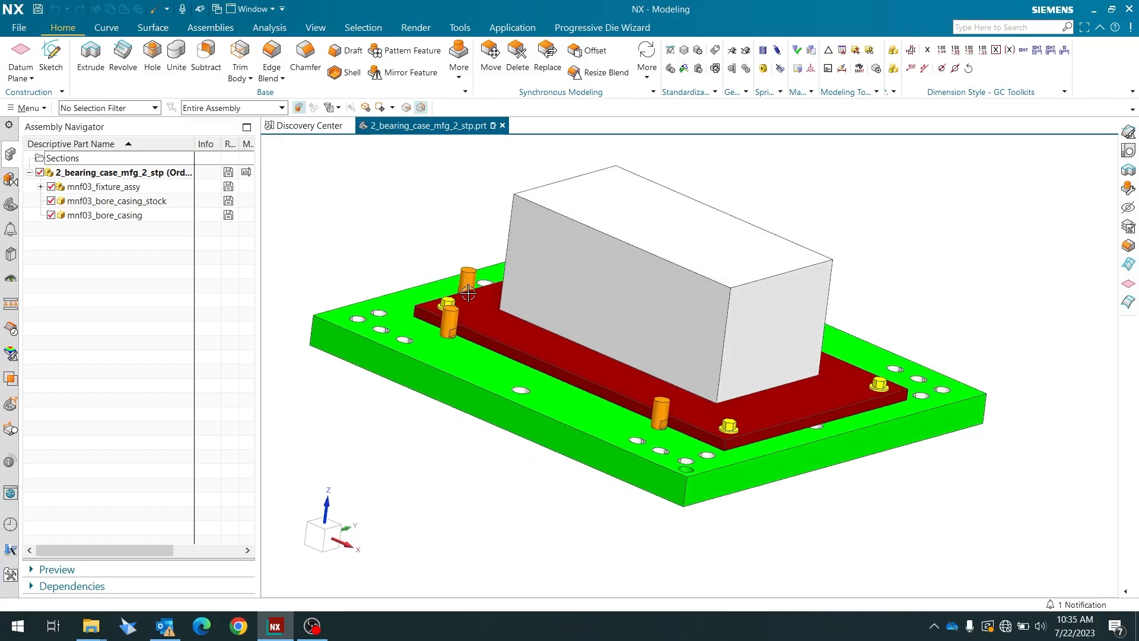
click(51, 201)
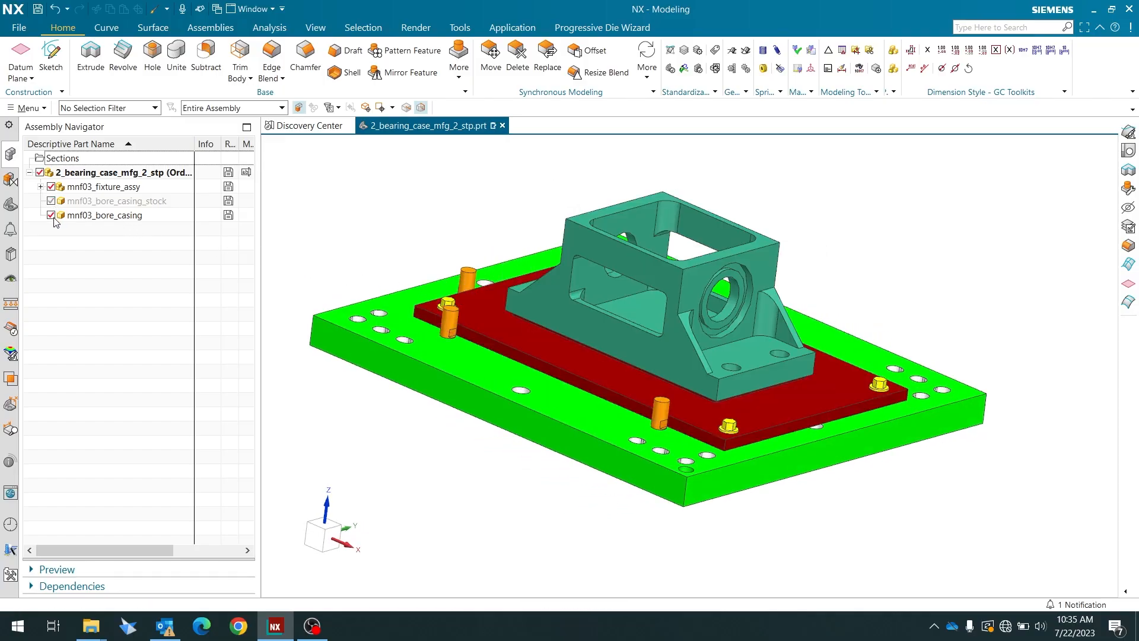
click(52, 215)
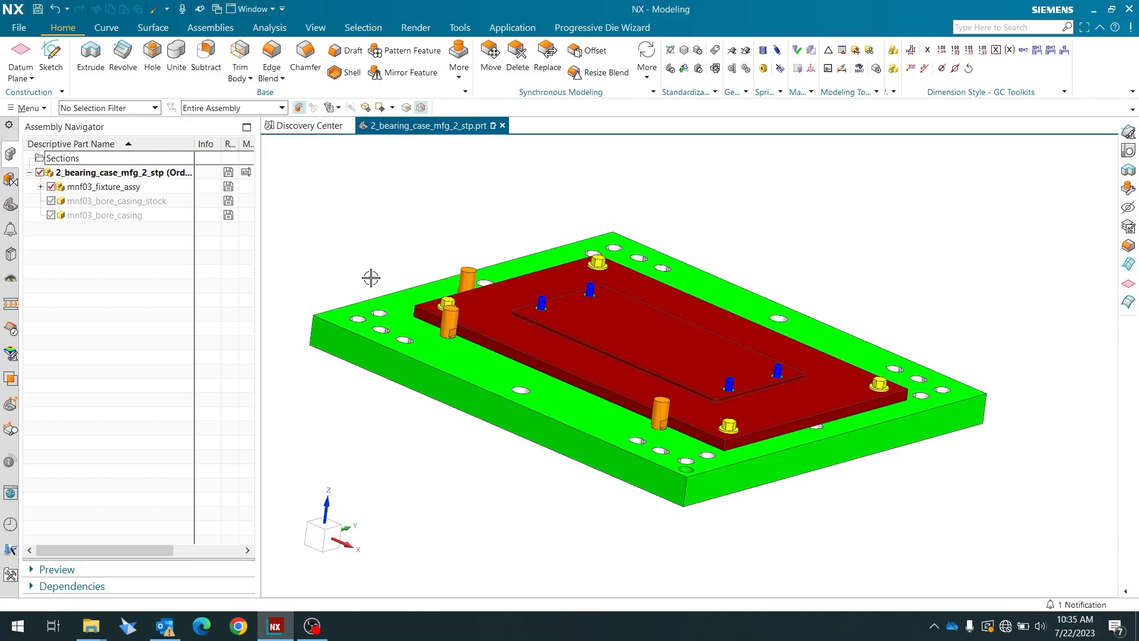
middle_drag(381, 294, 388, 304)
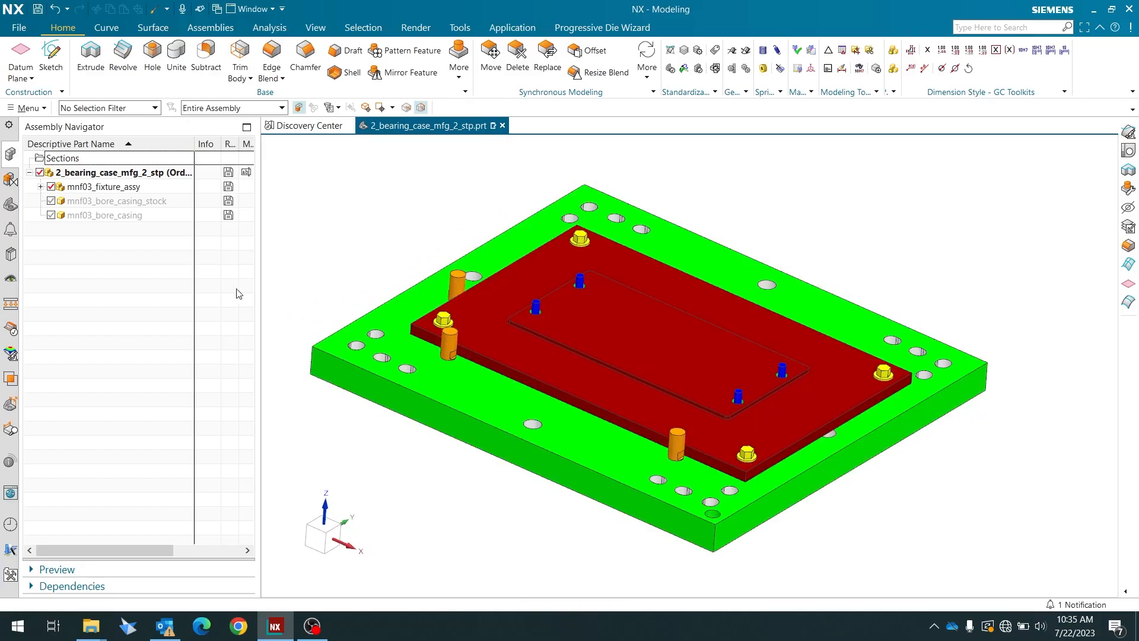
- Redisplay the bore casing and its stock block on the fixture, and hide both components again
click(51, 216)
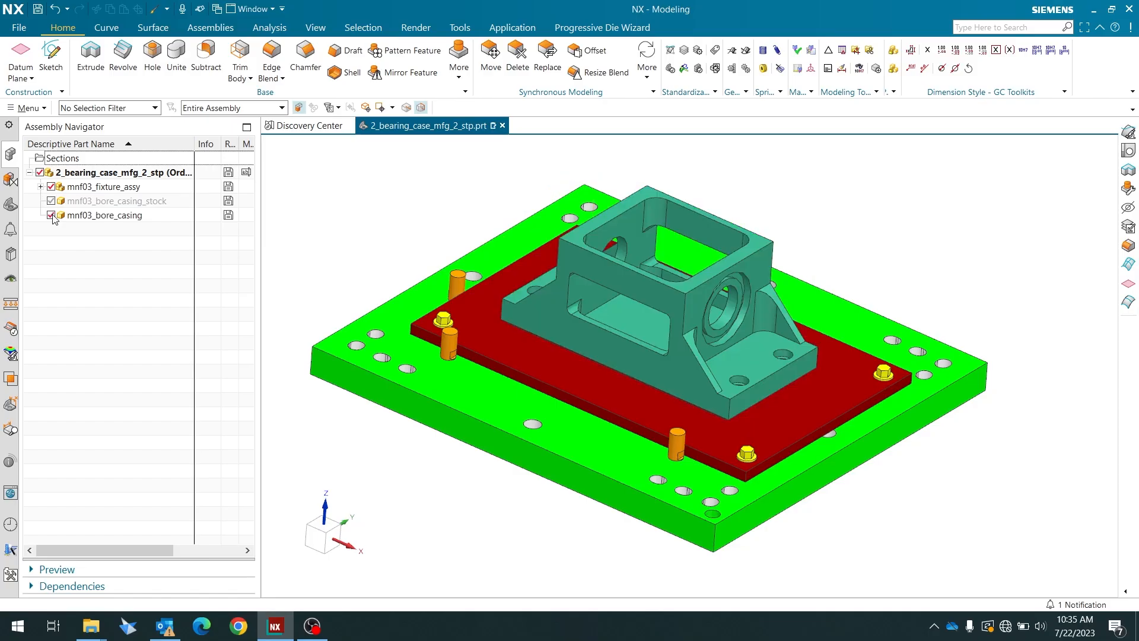
click(51, 201)
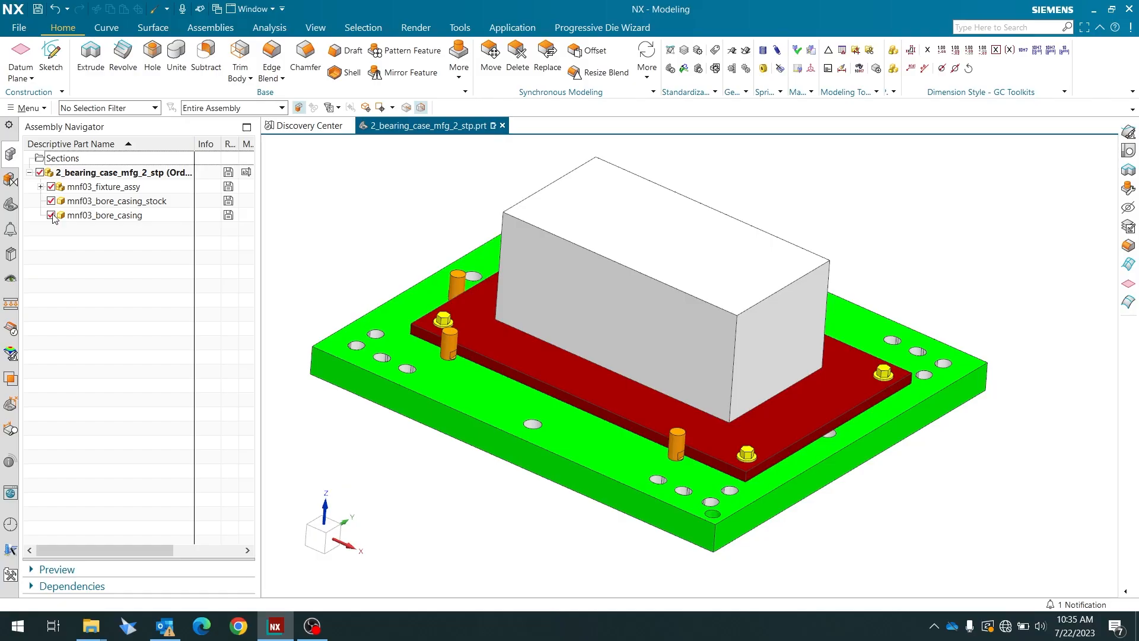
click(51, 216)
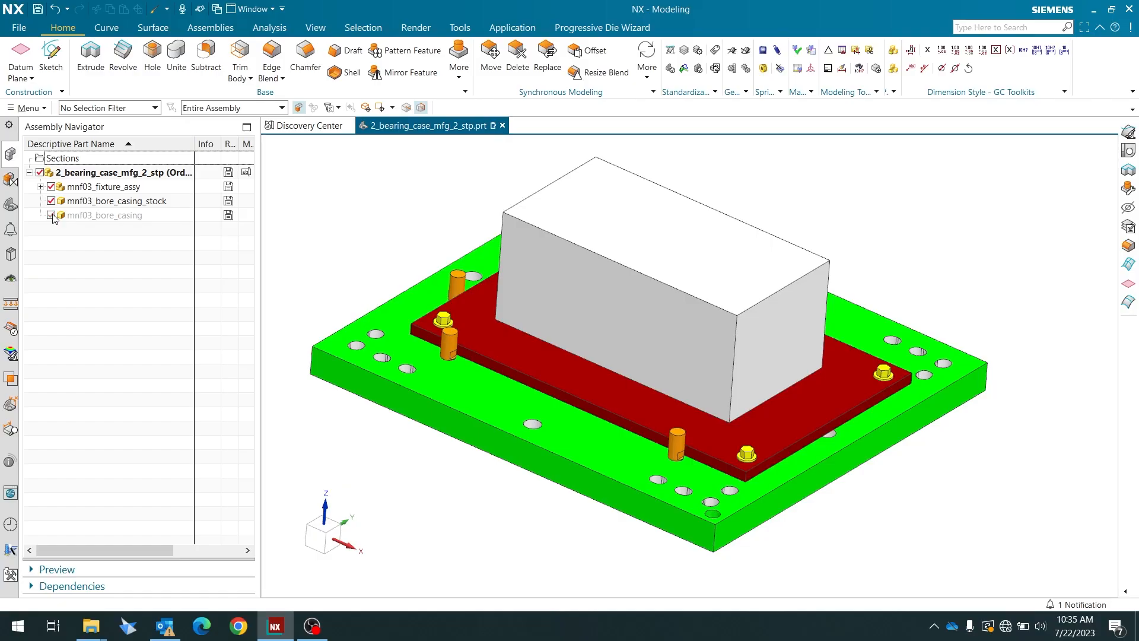
click(51, 201)
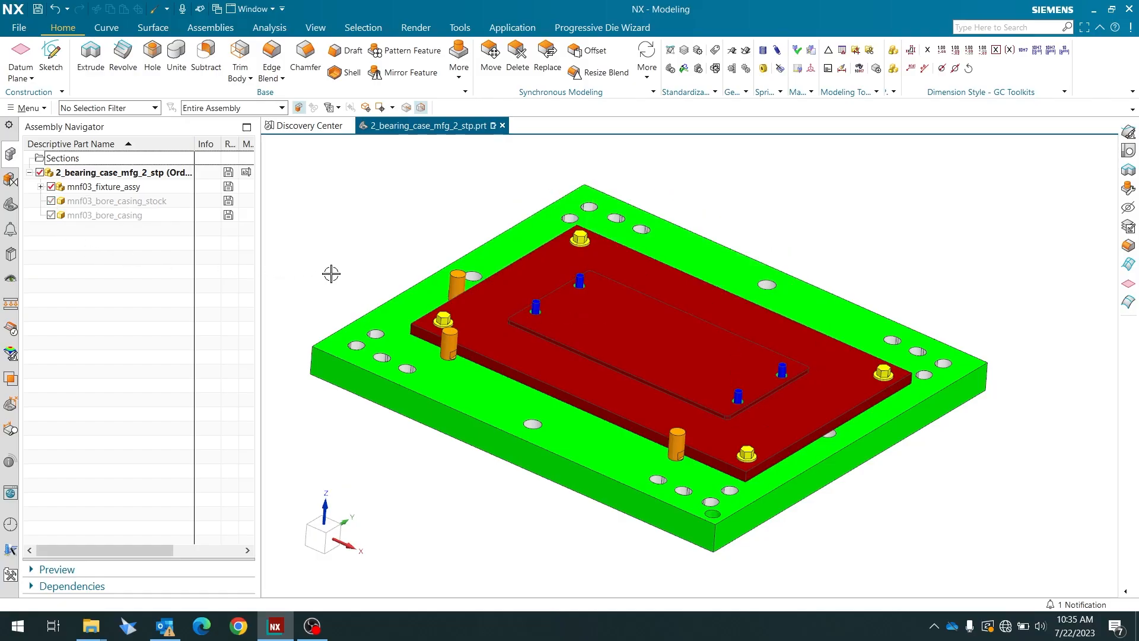
- Examine the fixture plates and pins, with mnf03_bore_casing_stock shown temporarily on the fixture and hidden again
middle_drag(398, 258, 437, 272)
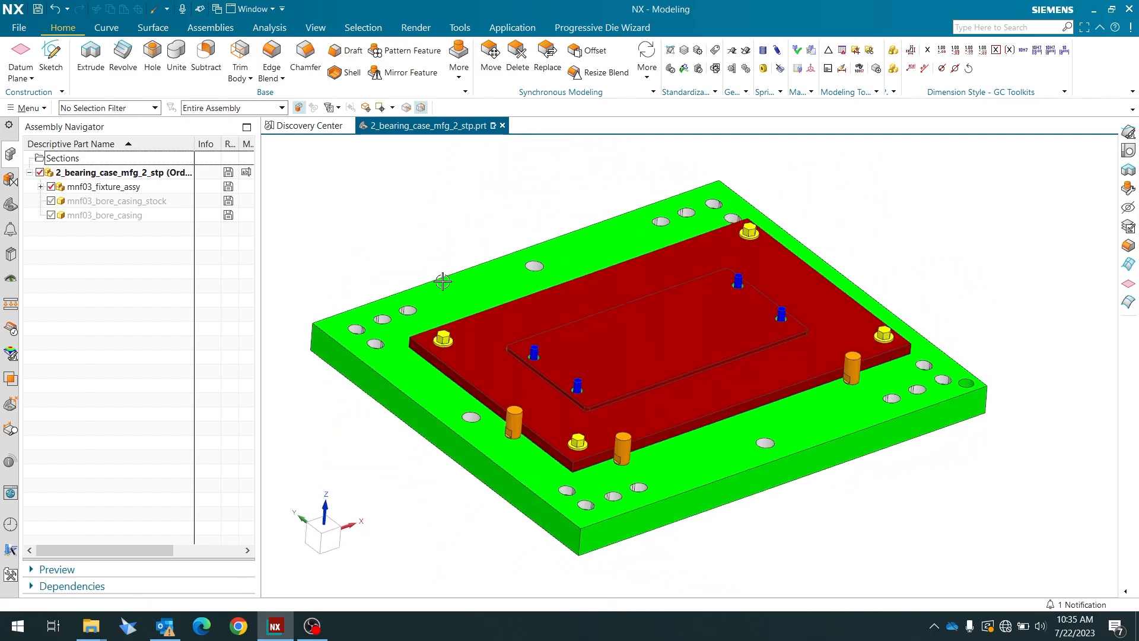
scroll(496, 365, up, 5)
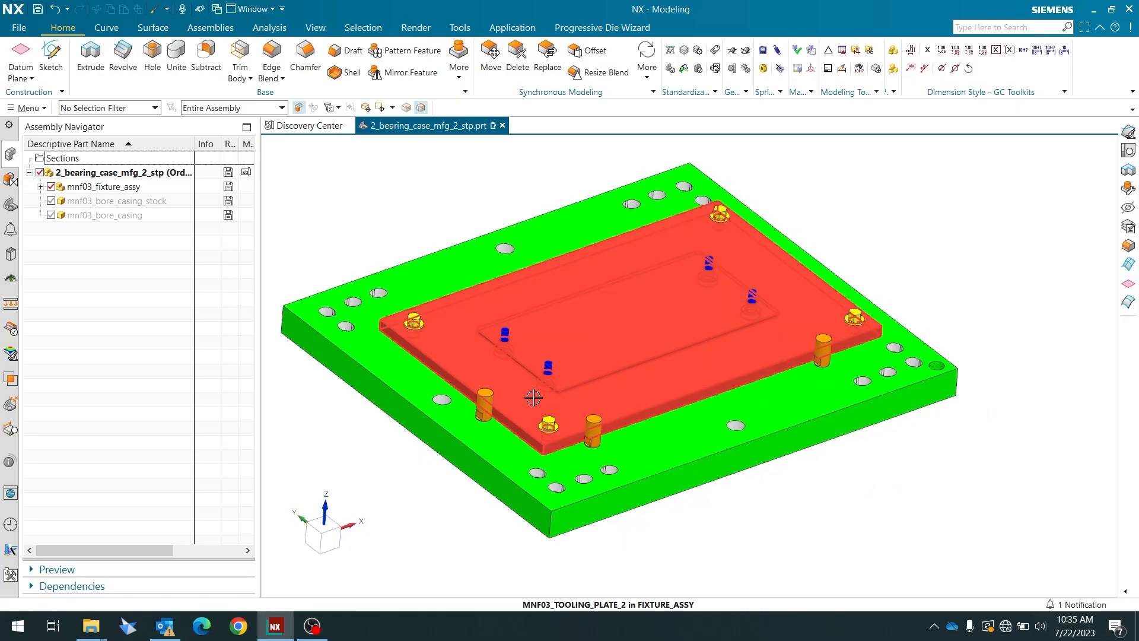
scroll(509, 358, down, 2)
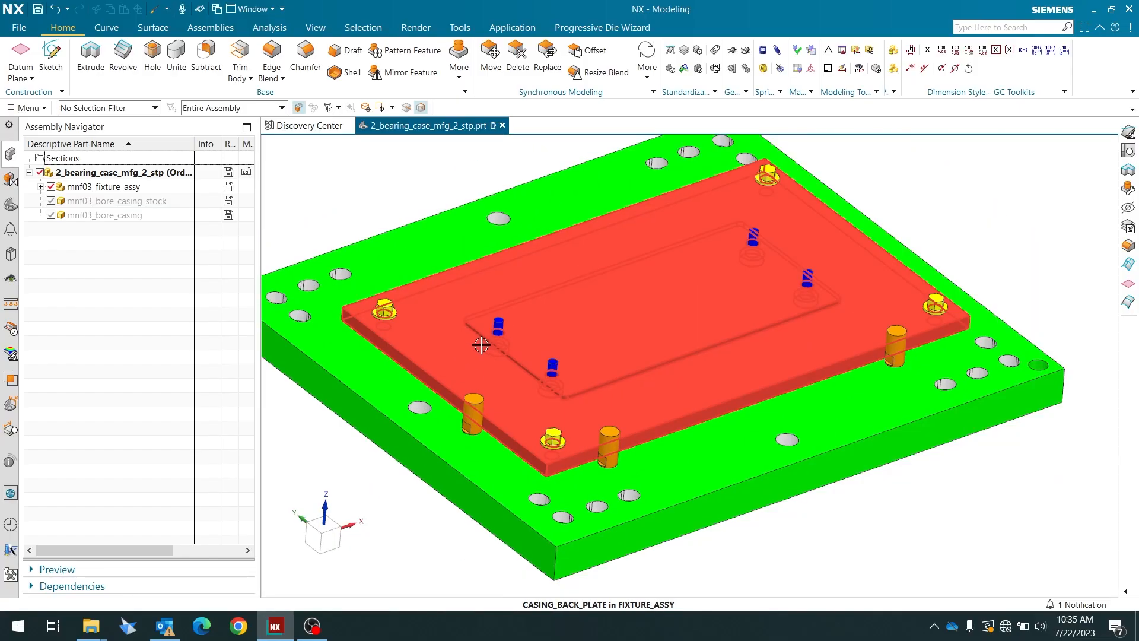
middle_drag(449, 355, 445, 341)
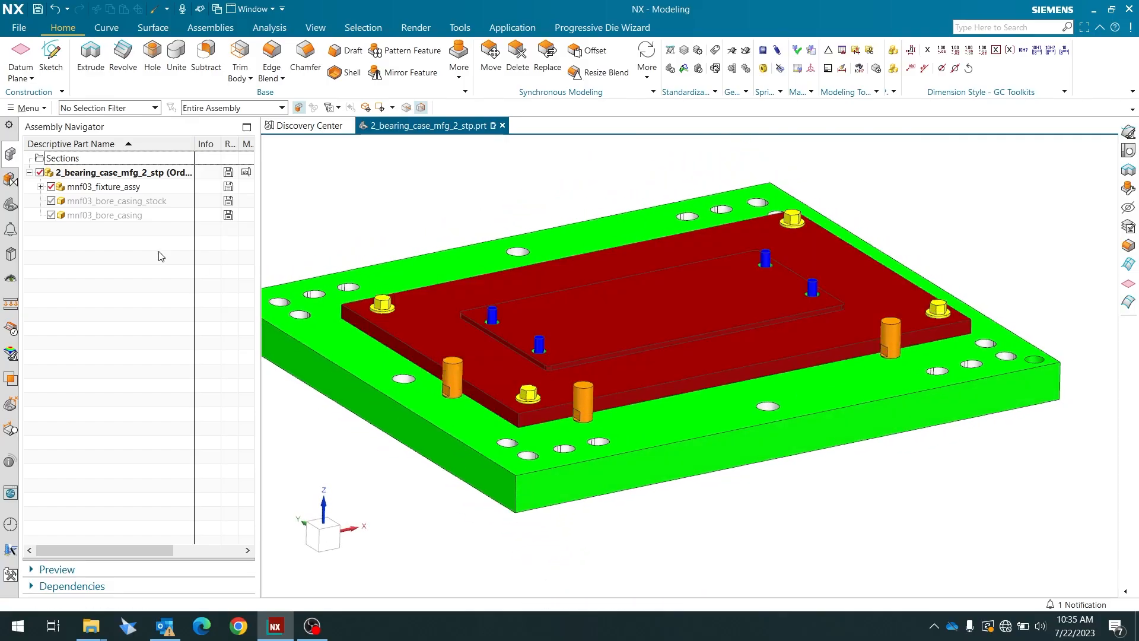
click(51, 202)
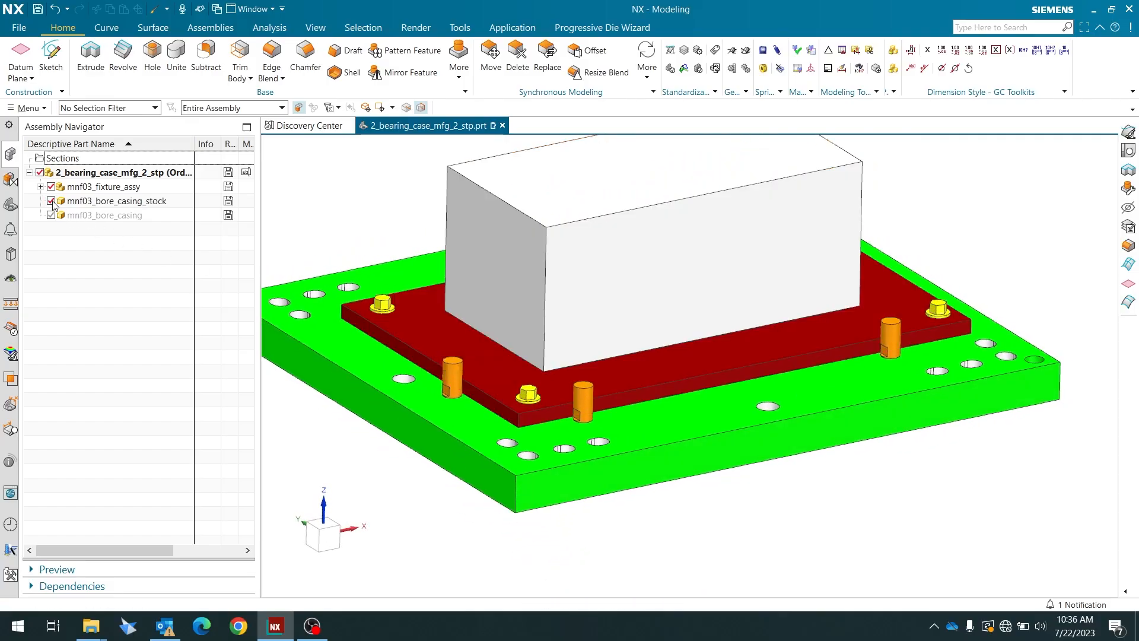
mouse_move(436, 293)
middle_down()
mouse_move(437, 315)
mouse_move(447, 309)
middle_up()
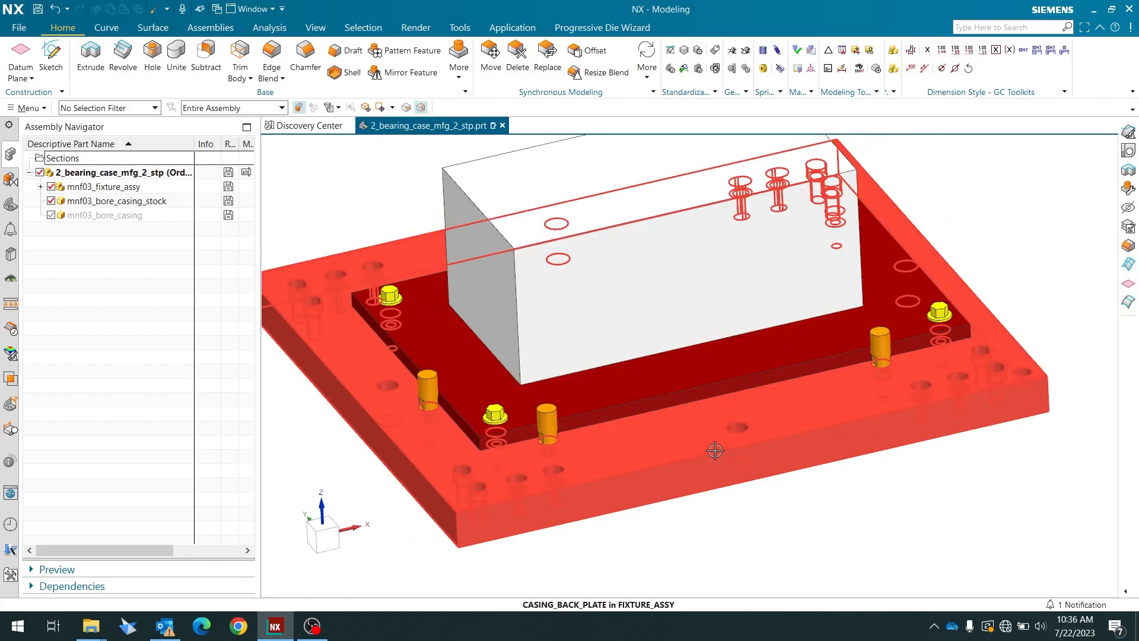
middle_drag(714, 476, 697, 442)
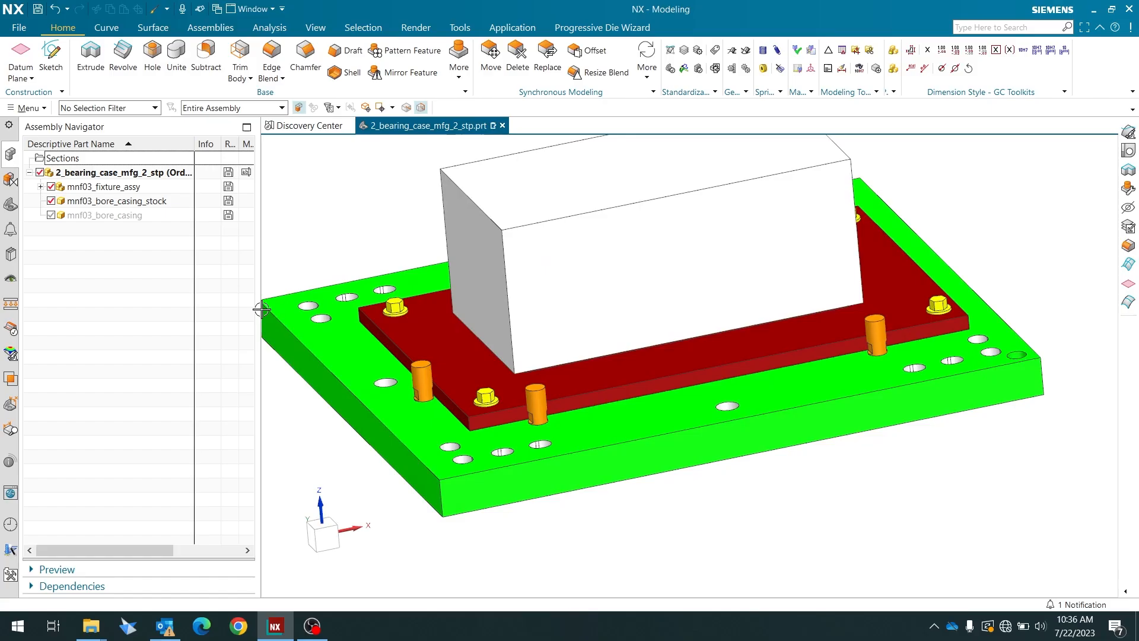
click(51, 201)
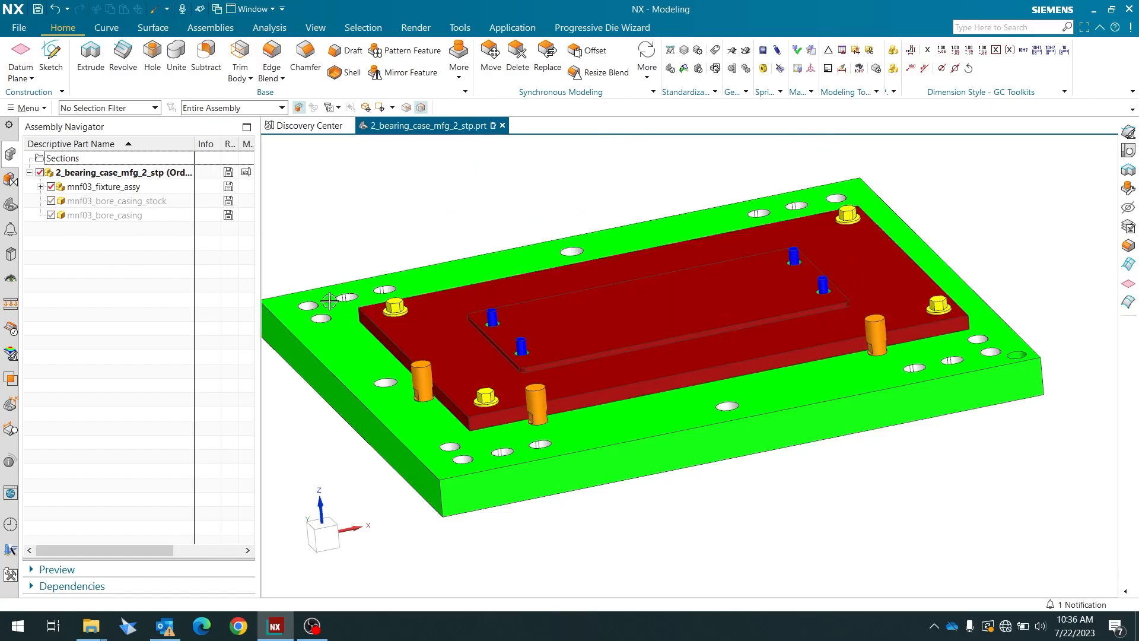
- Display the mnf03_bore_casing component and examine how its mounting holes sit over the fixture's blue fasteners
click(51, 216)
middle_drag(415, 308, 438, 309)
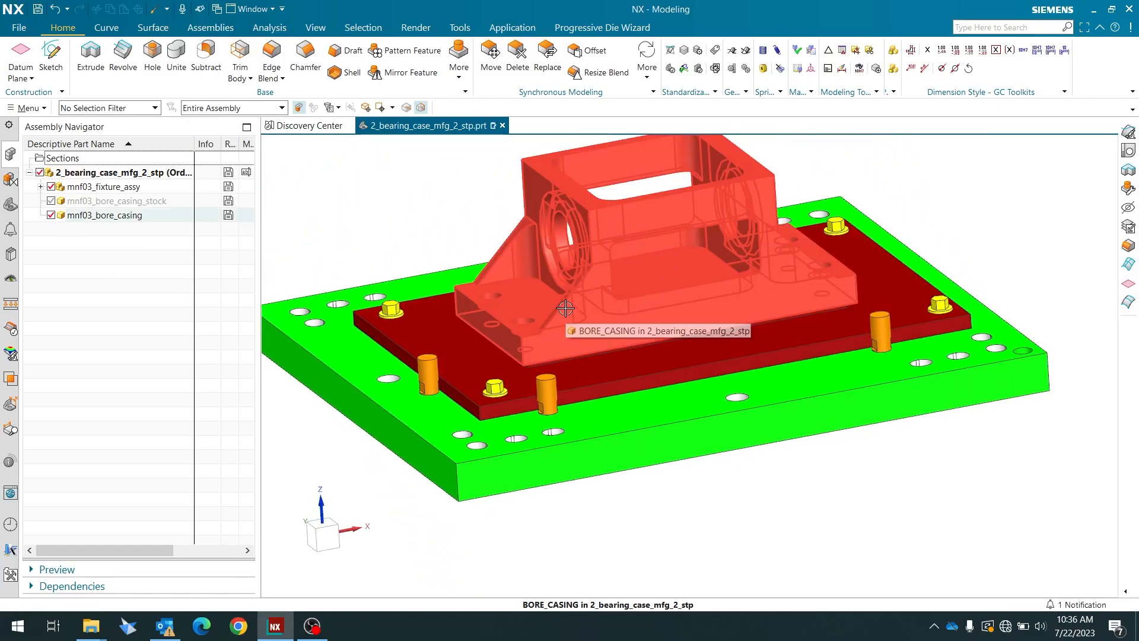
middle_drag(565, 308, 592, 408)
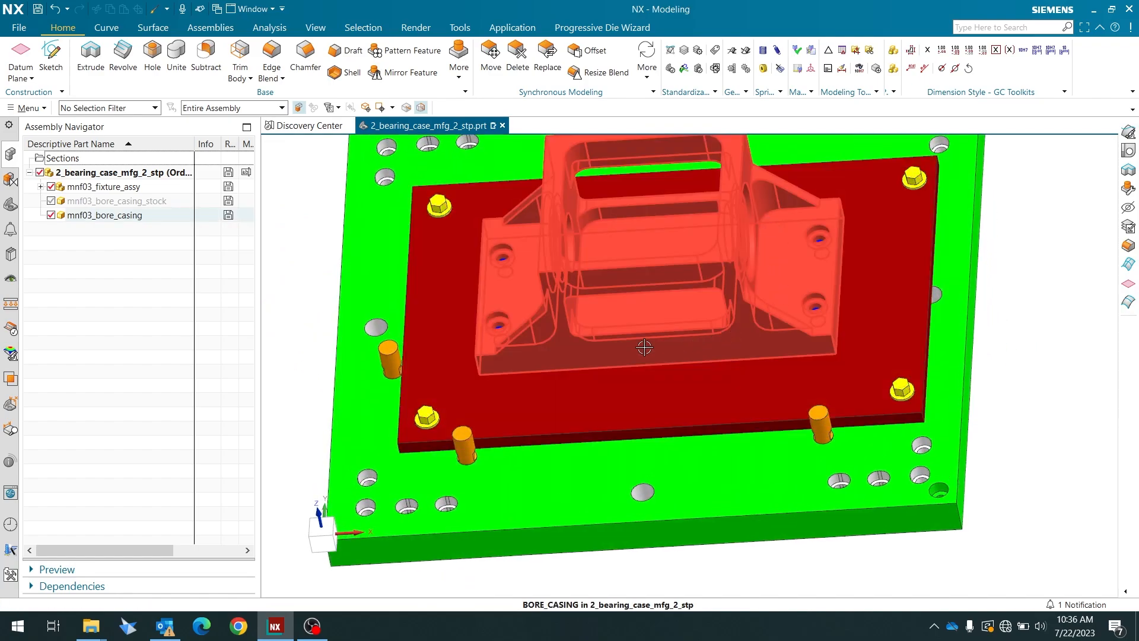
middle_drag(644, 351, 670, 341)
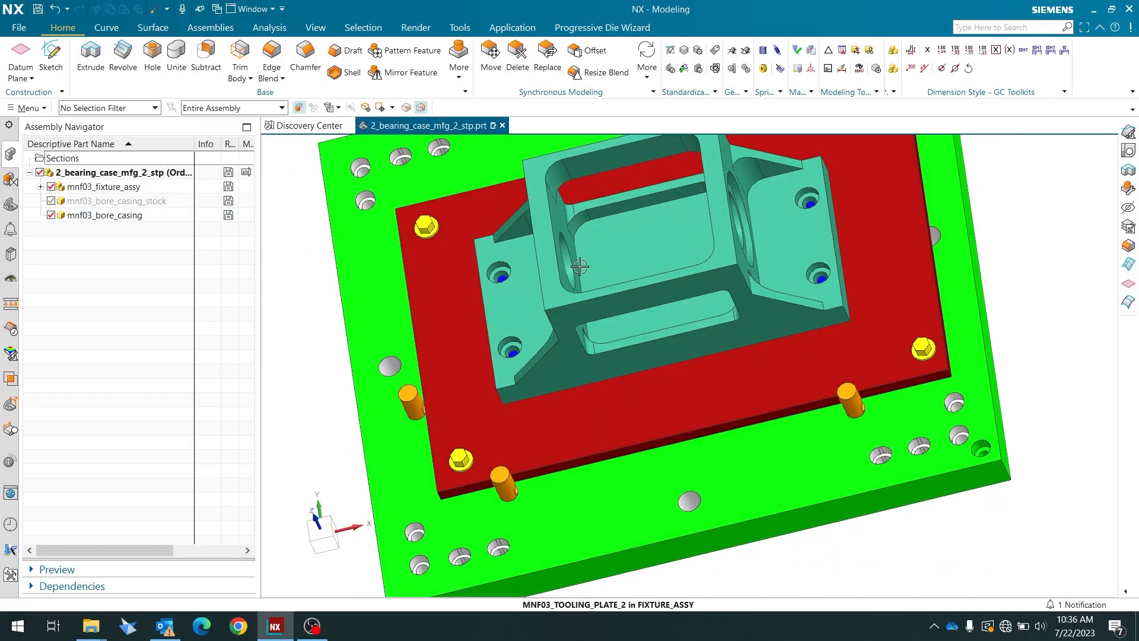
middle_drag(579, 266, 641, 267)
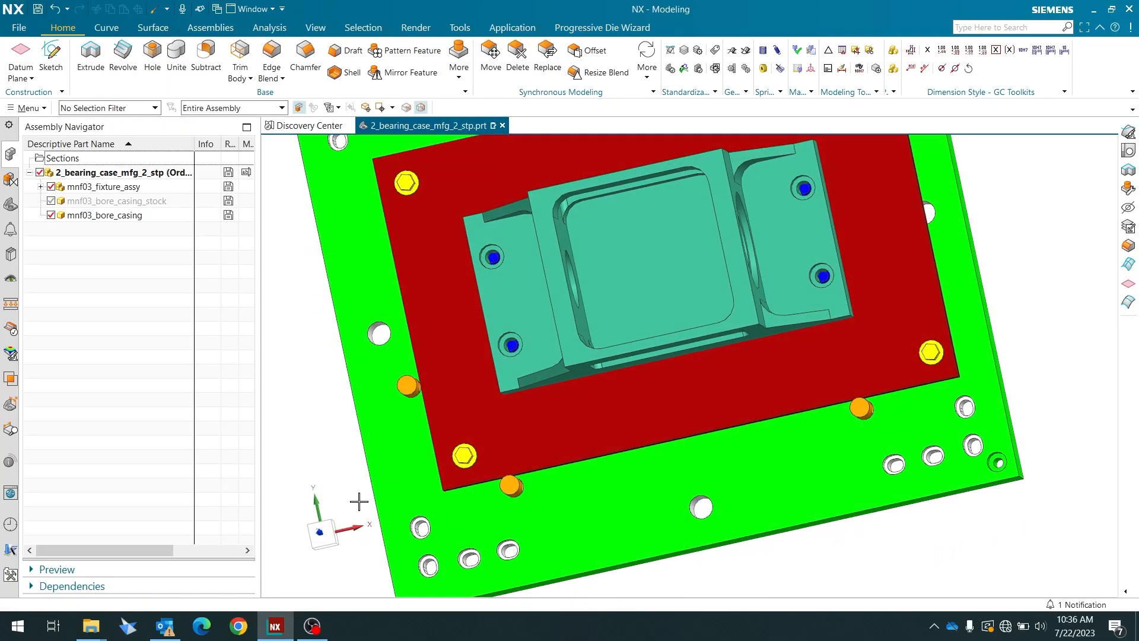
- Inspect the casing on its fixture squarely from above and from the front, and from its bored end
click(330, 532)
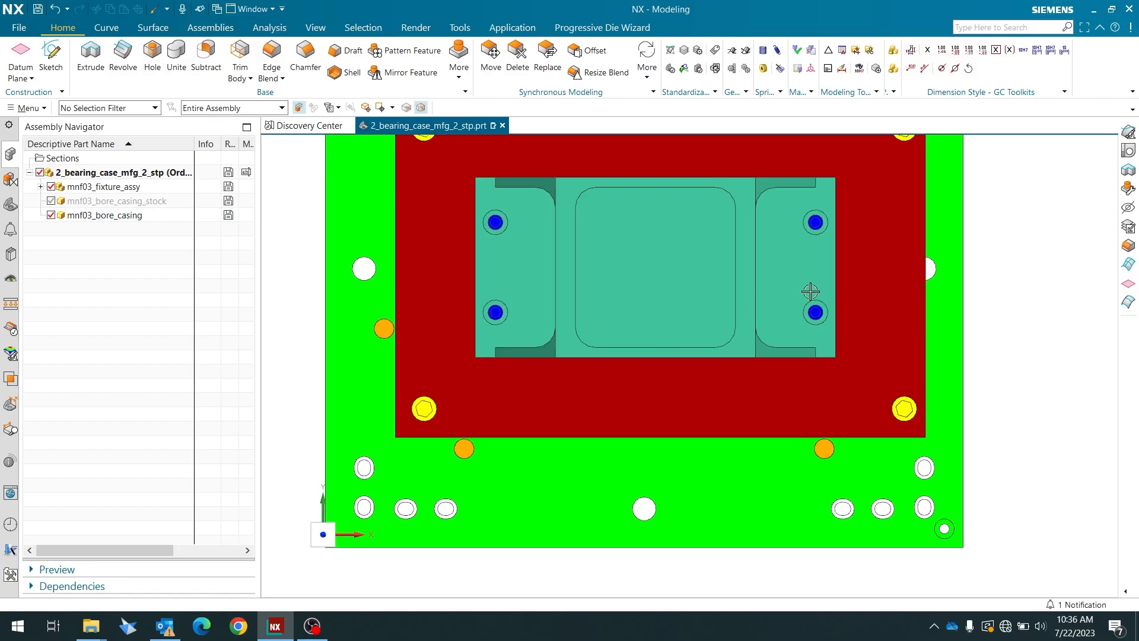
middle_drag(773, 333, 514, 424)
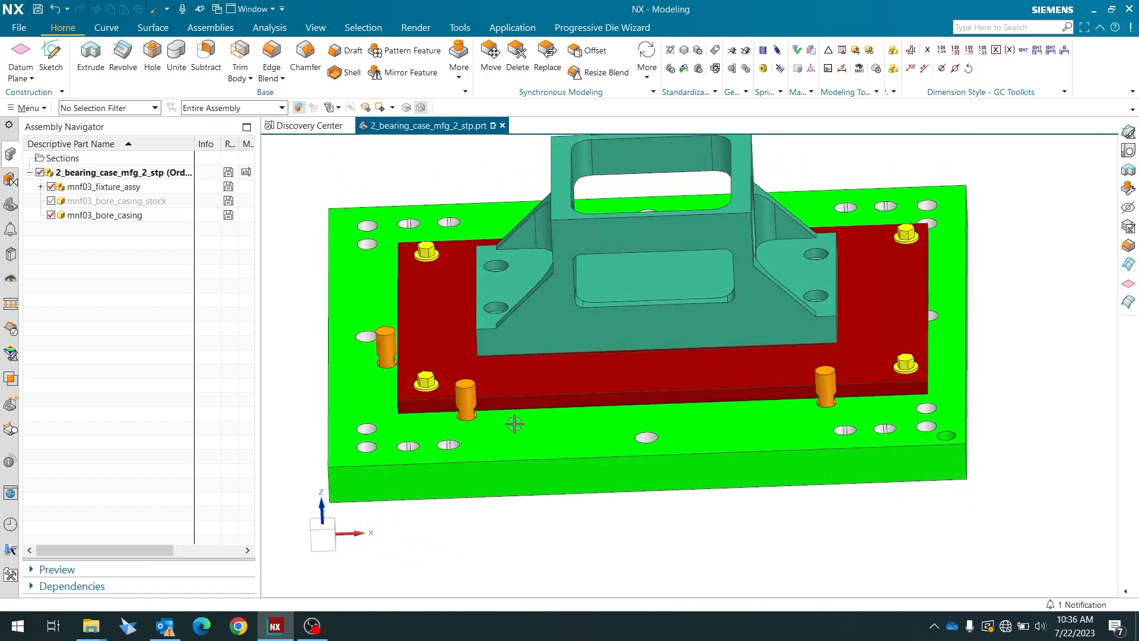
click(322, 536)
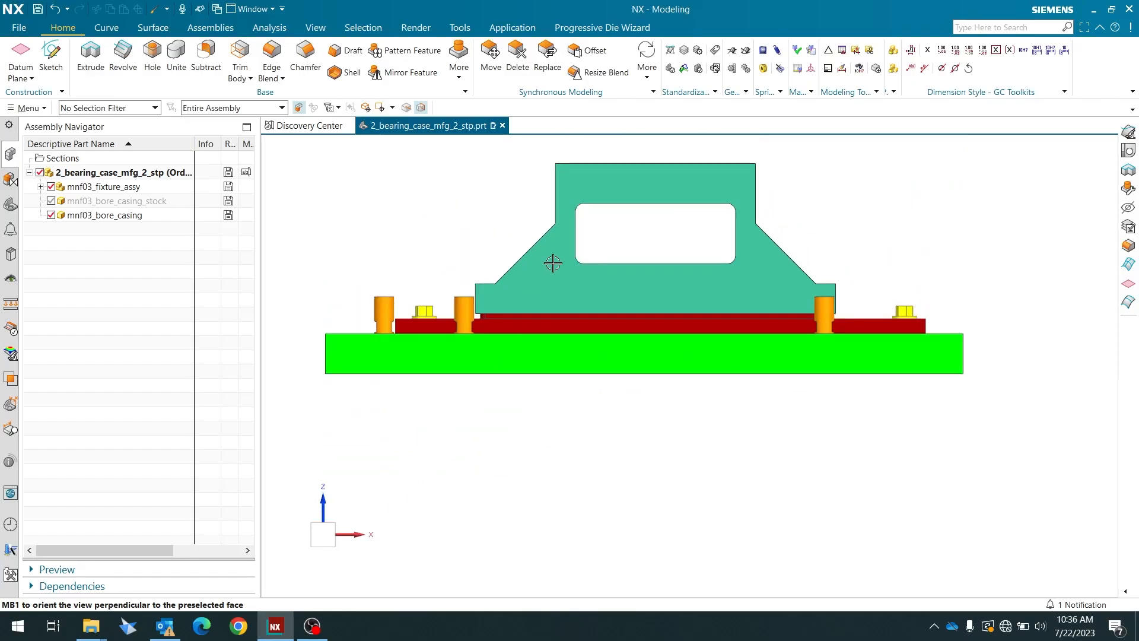
middle_drag(553, 263, 528, 475)
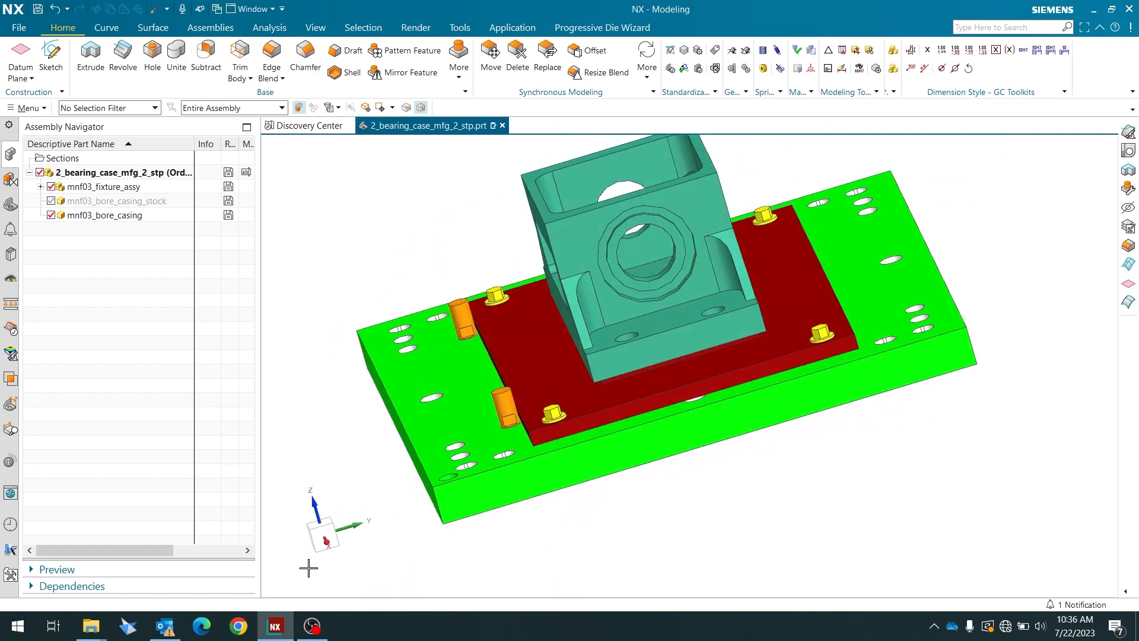
- Inspect the casing on its fixture squarely from both bored ends and from above, and obliquely from the front
click(313, 547)
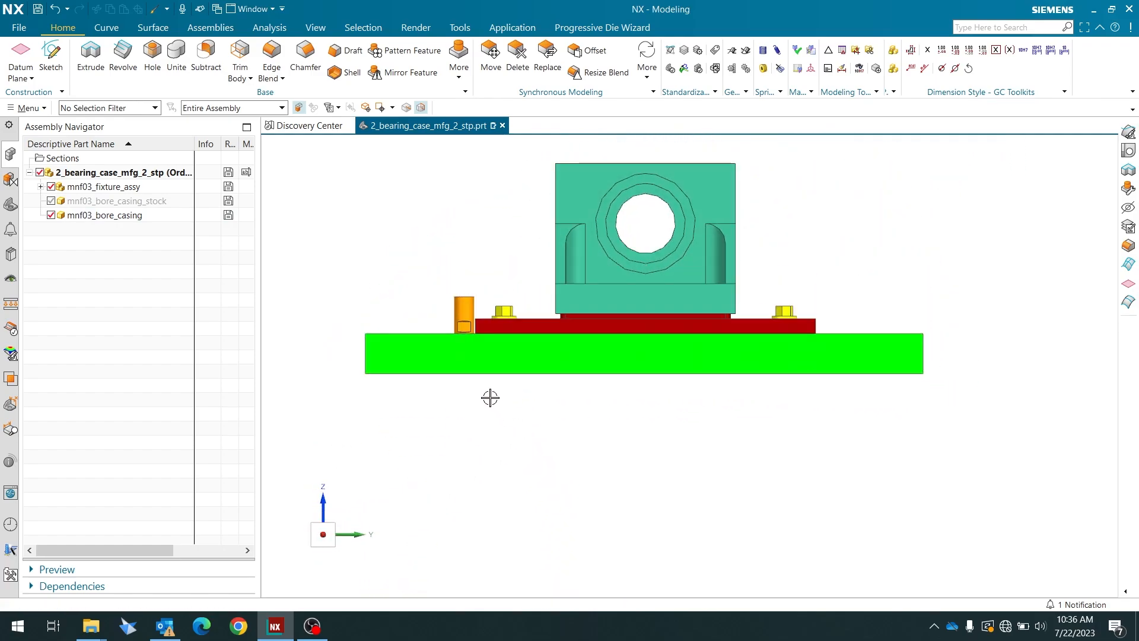
middle_drag(611, 252, 783, 306)
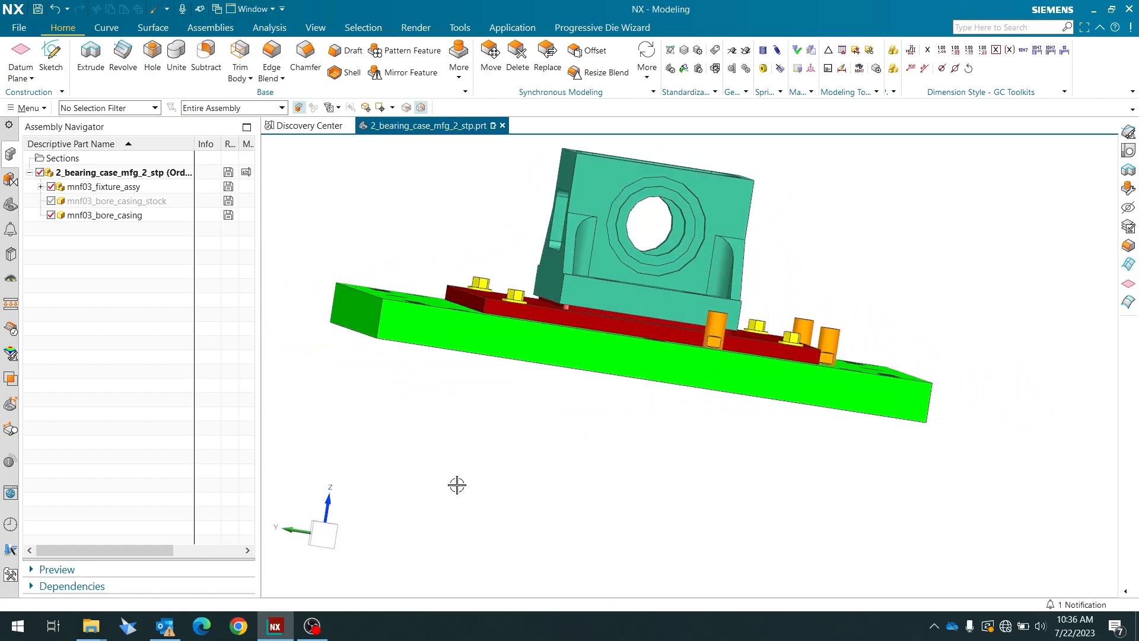
click(312, 547)
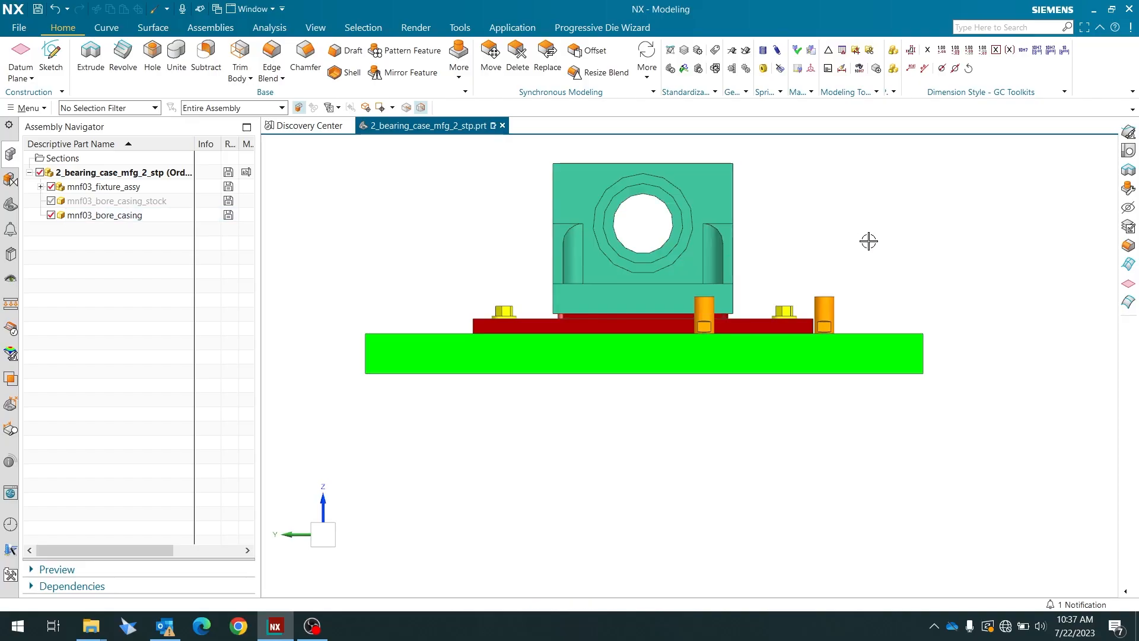
middle_drag(868, 241, 539, 493)
click(313, 539)
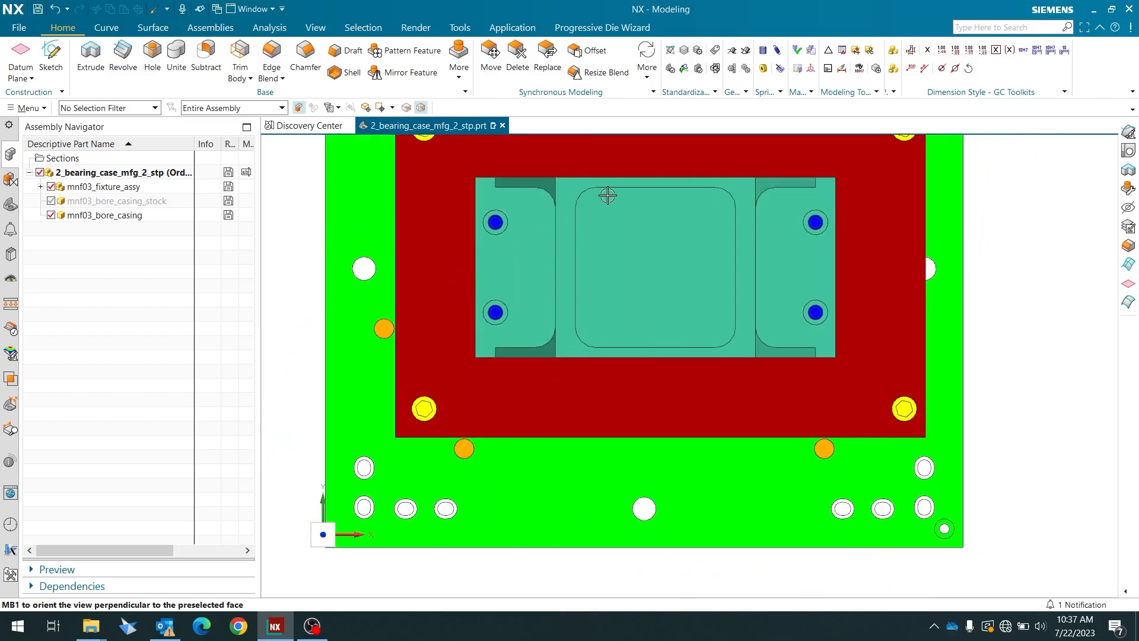
scroll(597, 369, down, 1)
middle_drag(580, 406, 580, 369)
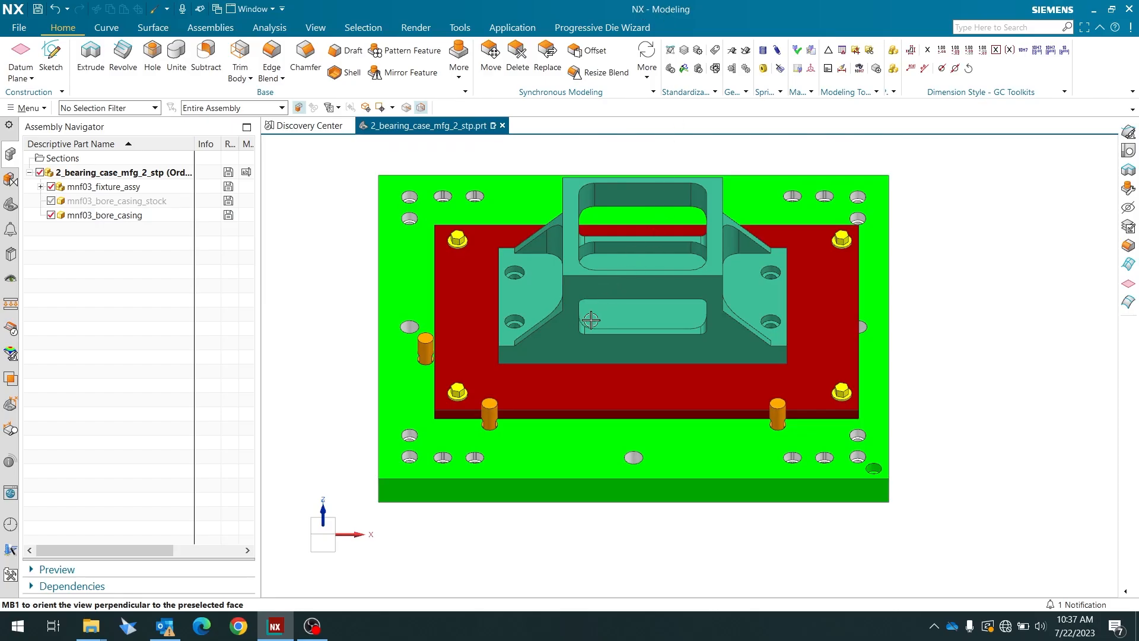
middle_drag(590, 318, 590, 300)
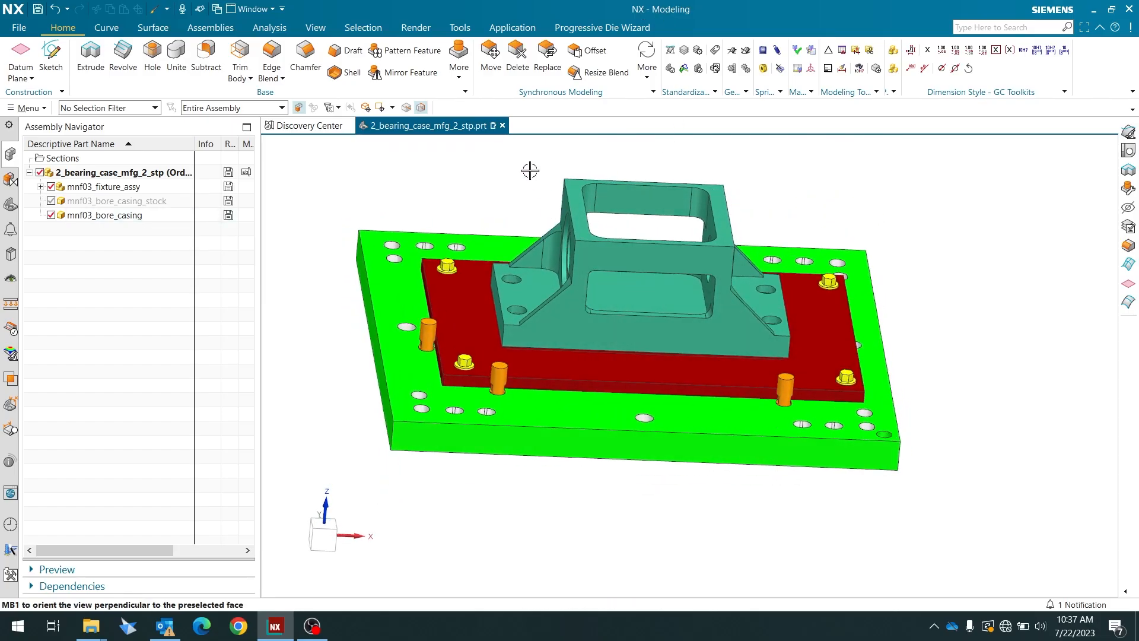
- Switch to the Manufacturing application and create the machining environment with the cam_general session configuration and mill_planar setup
click(504, 31)
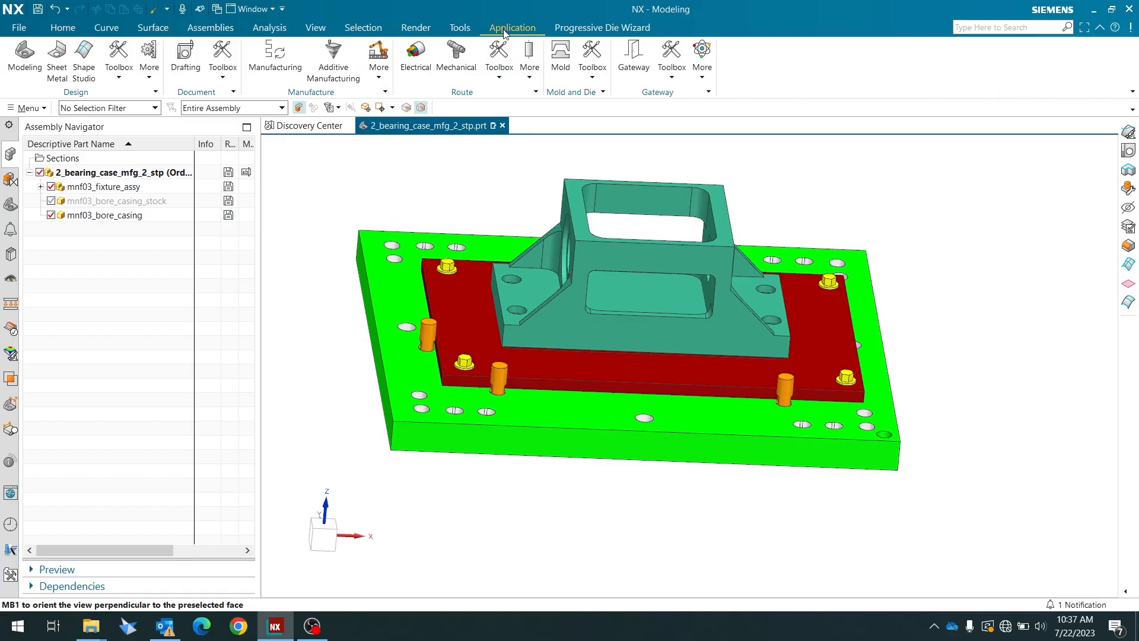
click(283, 58)
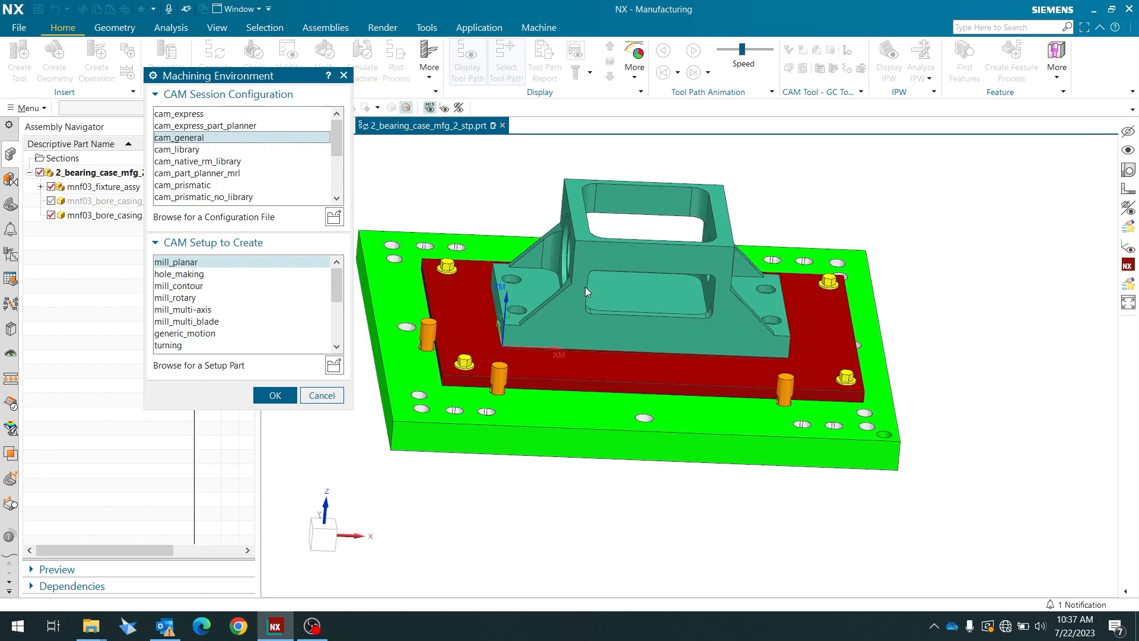
mouse_move(589, 291)
middle_down()
mouse_move(585, 267)
mouse_move(596, 292)
middle_up()
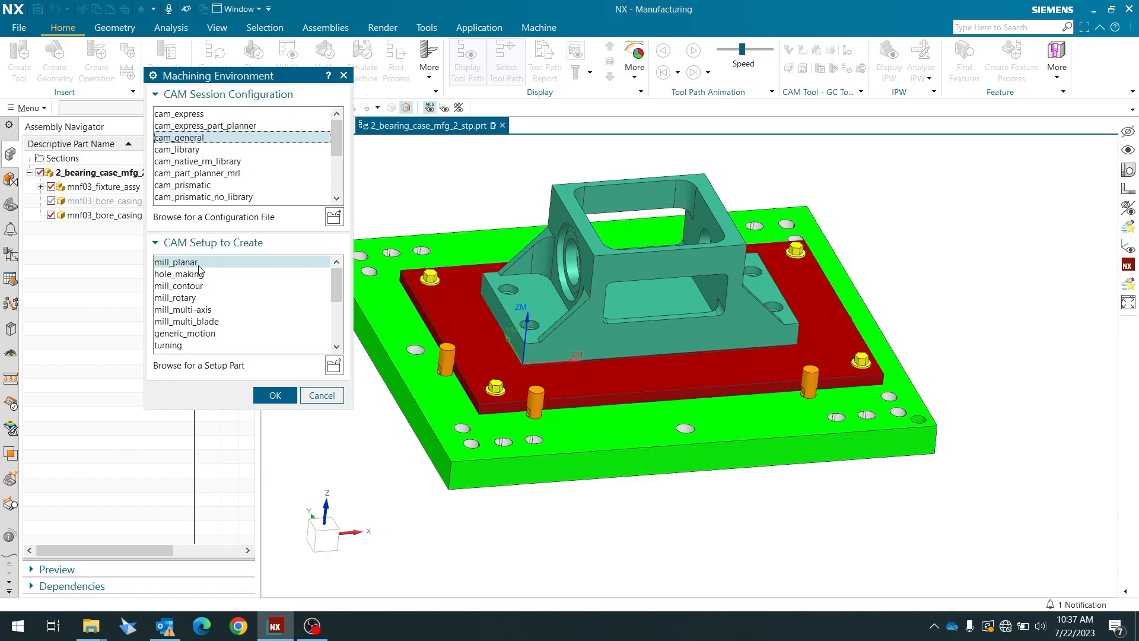
scroll(578, 229, up, 2)
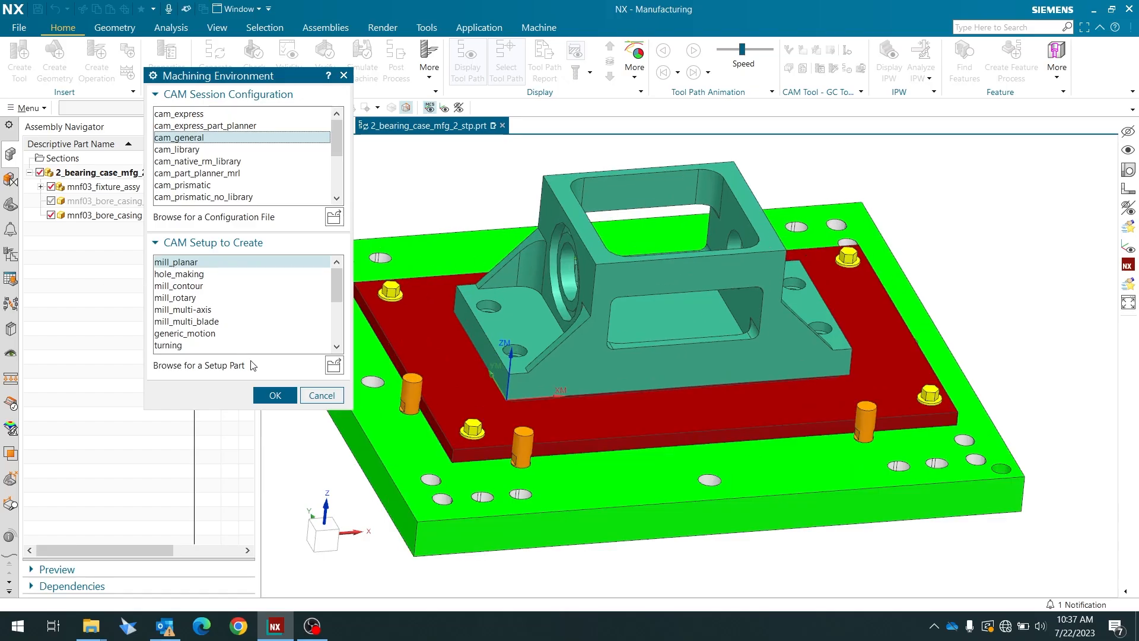
click(275, 395)
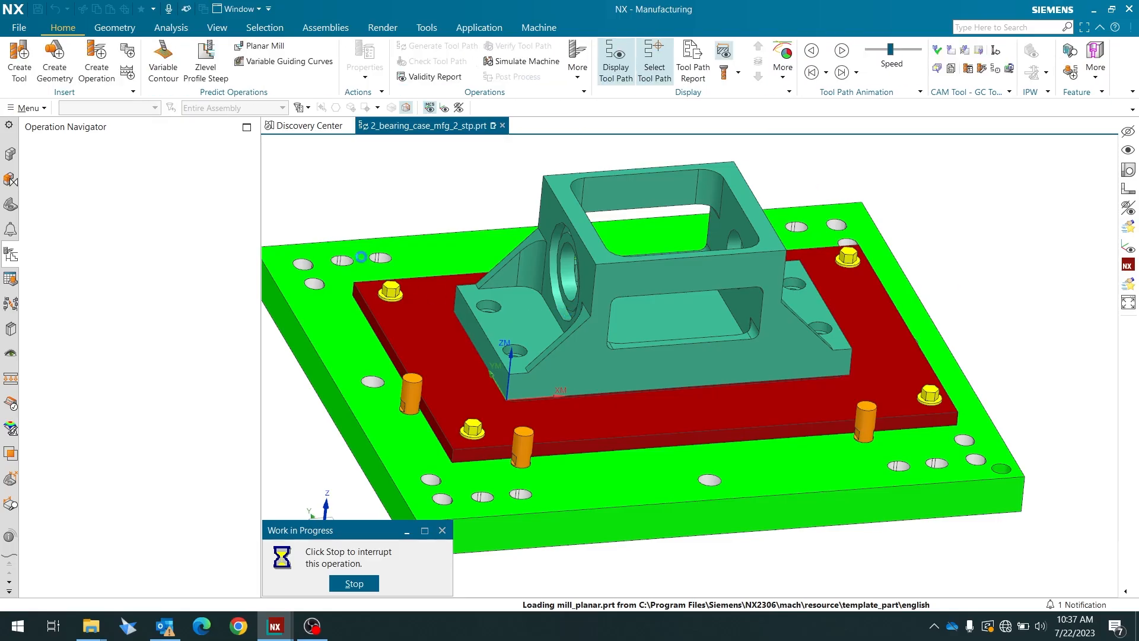
- Show the Operation Navigator in Program Order View and return it to Geometry View
scroll(517, 178, down, 1)
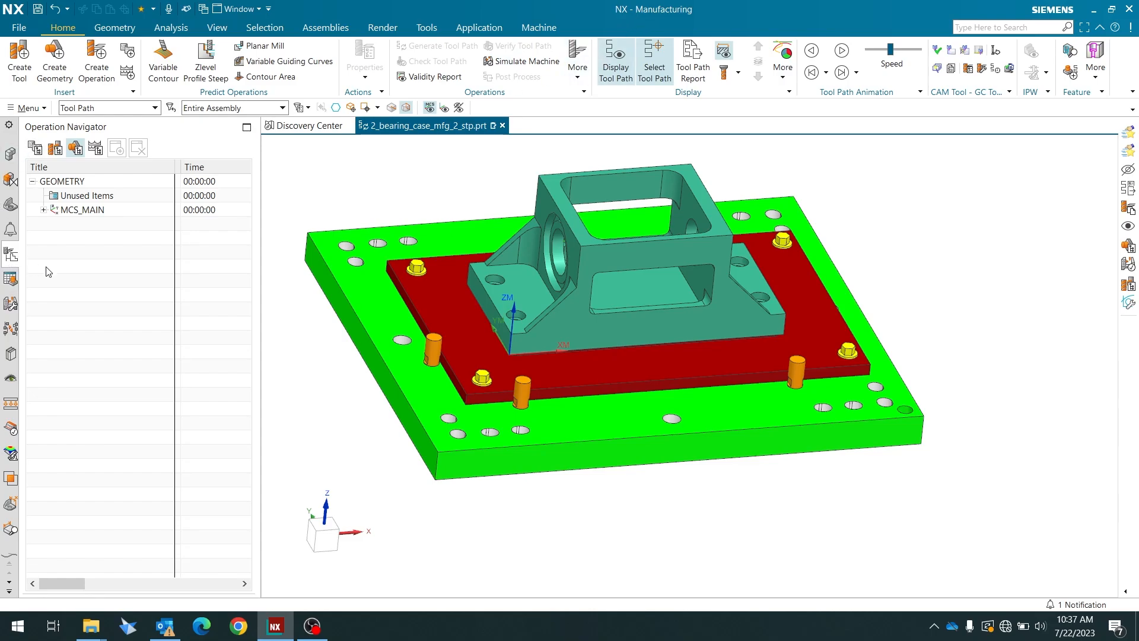
mouse_move(404, 312)
middle_down()
mouse_move(399, 290)
mouse_move(415, 315)
middle_up()
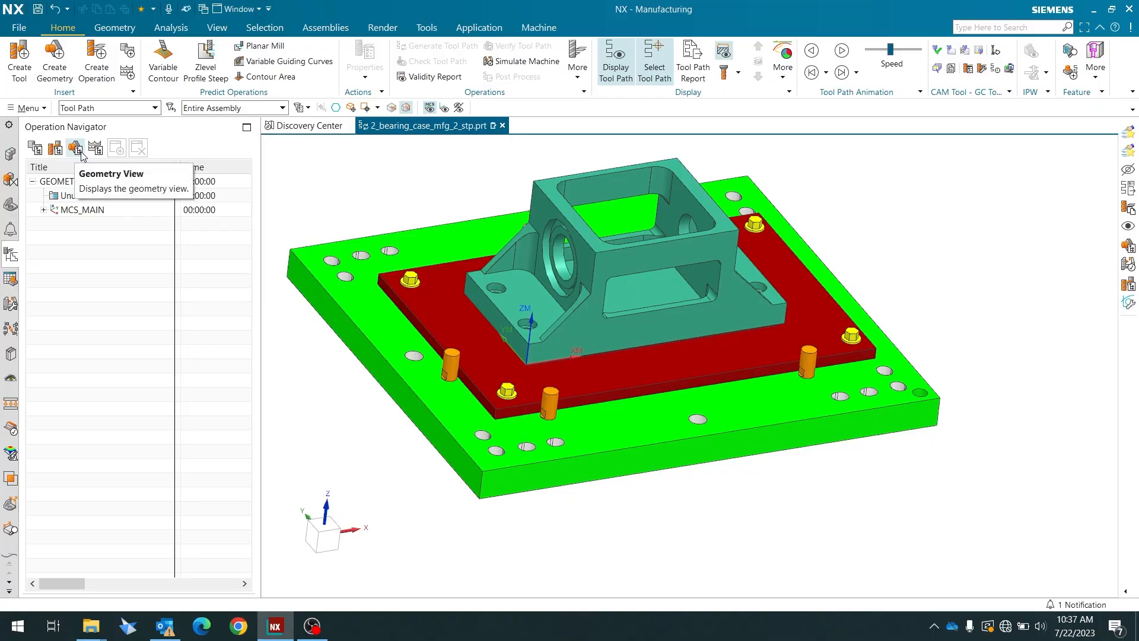
click(36, 151)
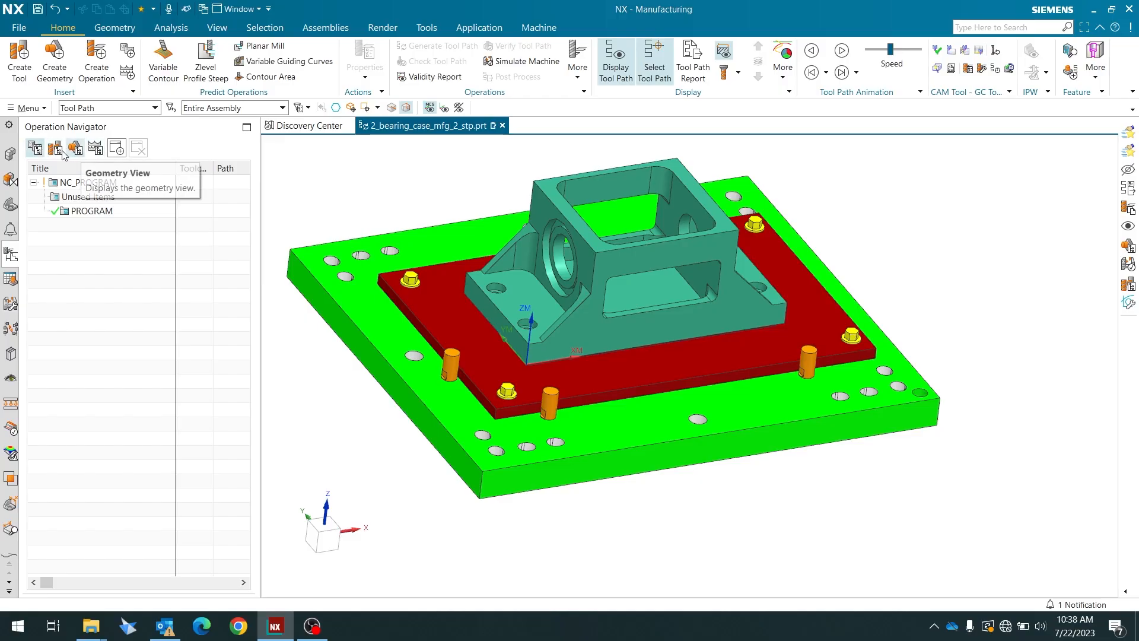
right_click(76, 301)
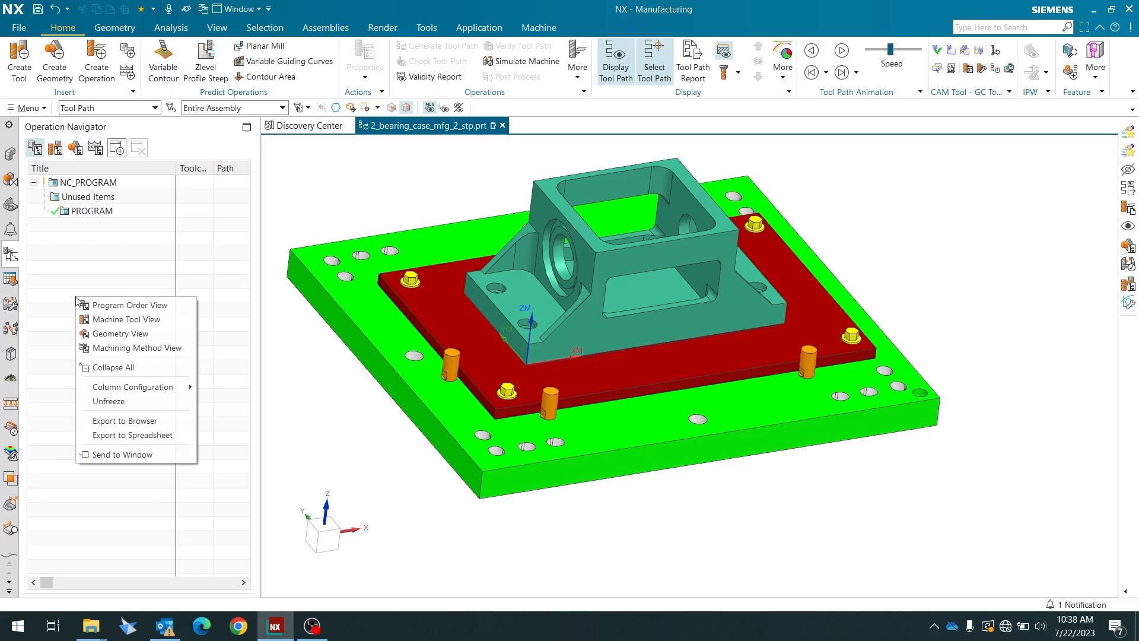
click(117, 335)
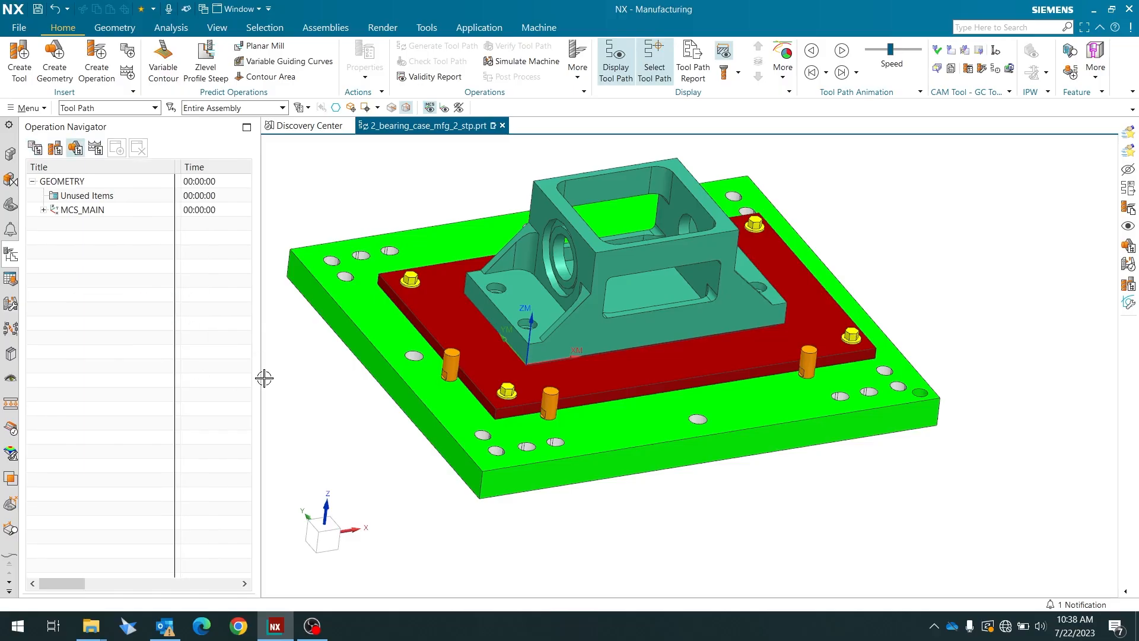
- Examine where the machine coordinate system sits at the casing's base corner and how its axes are oriented
mouse_move(412, 330)
middle_down()
mouse_move(417, 307)
mouse_move(414, 323)
middle_up()
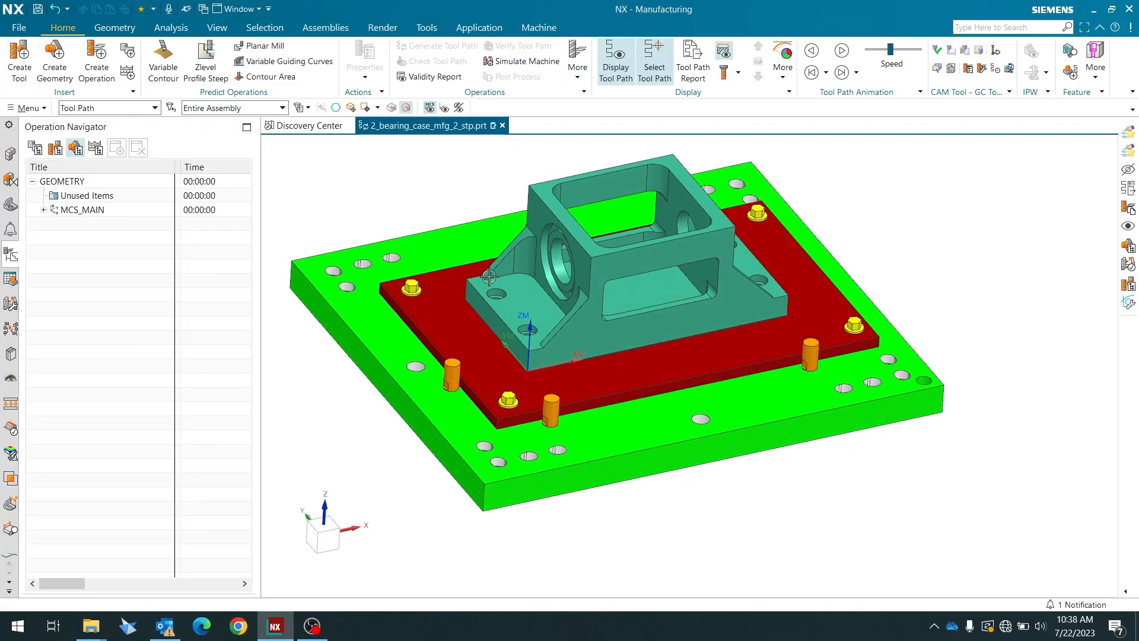
mouse_move(491, 279)
middle_down()
mouse_move(483, 259)
mouse_move(478, 285)
middle_up()
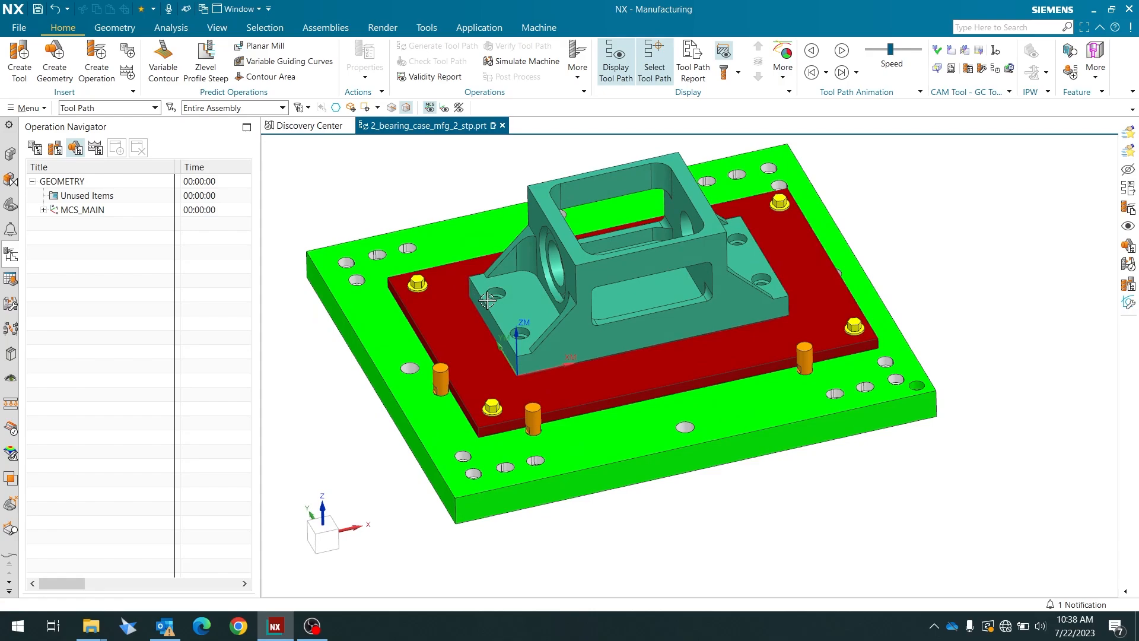
scroll(561, 391, up, 1)
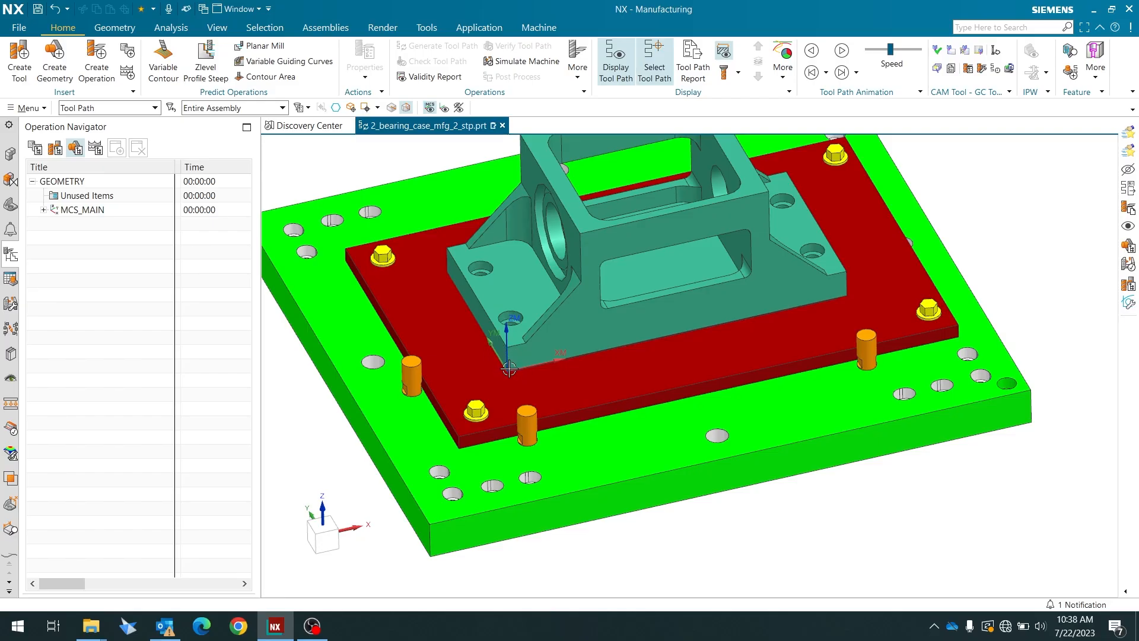
scroll(509, 369, down, 2)
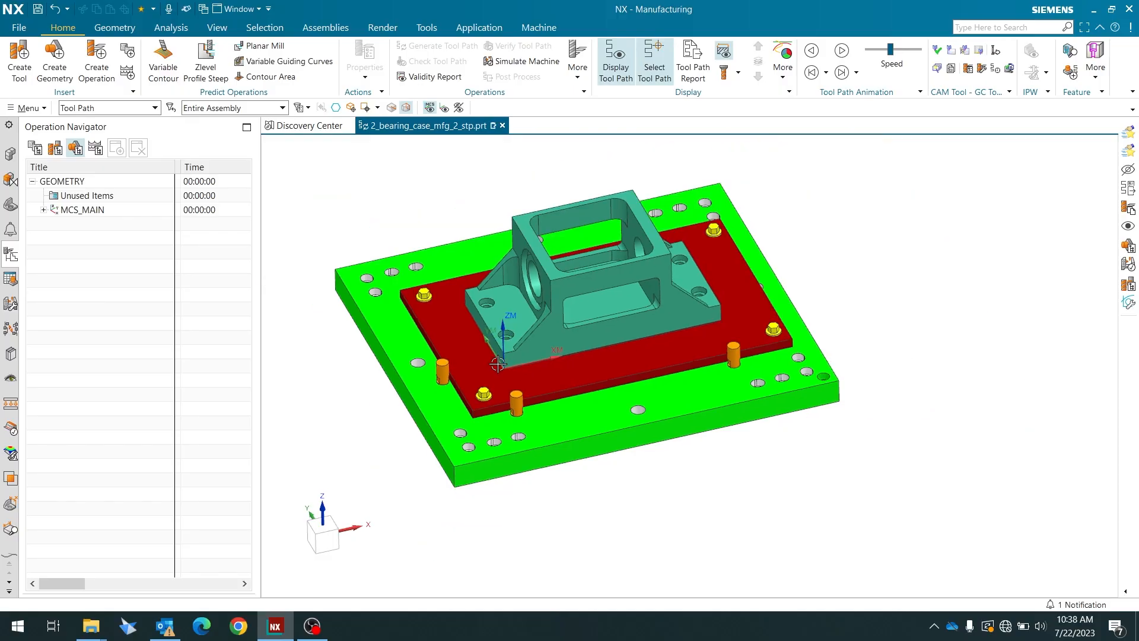
middle_drag(509, 368, 511, 374)
scroll(509, 376, up, 3)
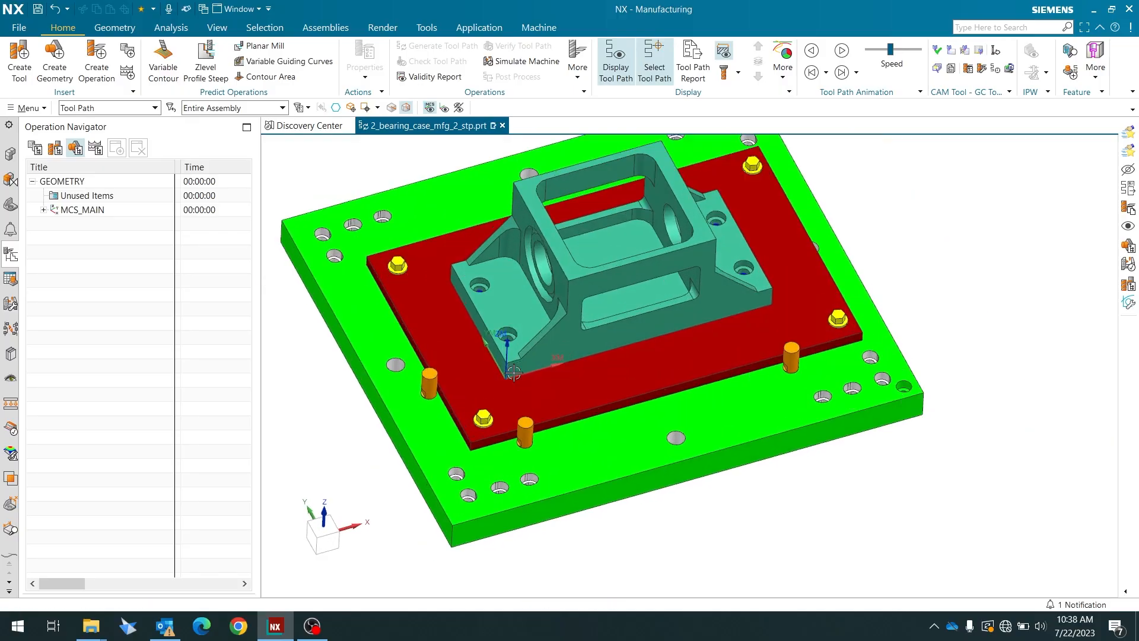
scroll(505, 380, up, 3)
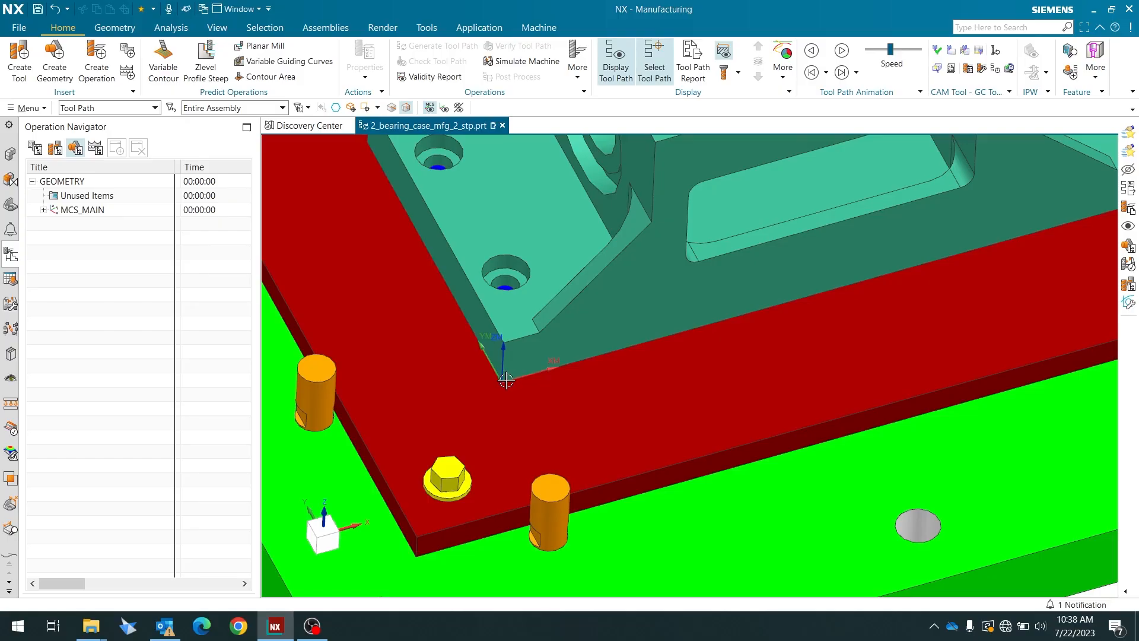
middle_drag(525, 353, 520, 314)
click(323, 521)
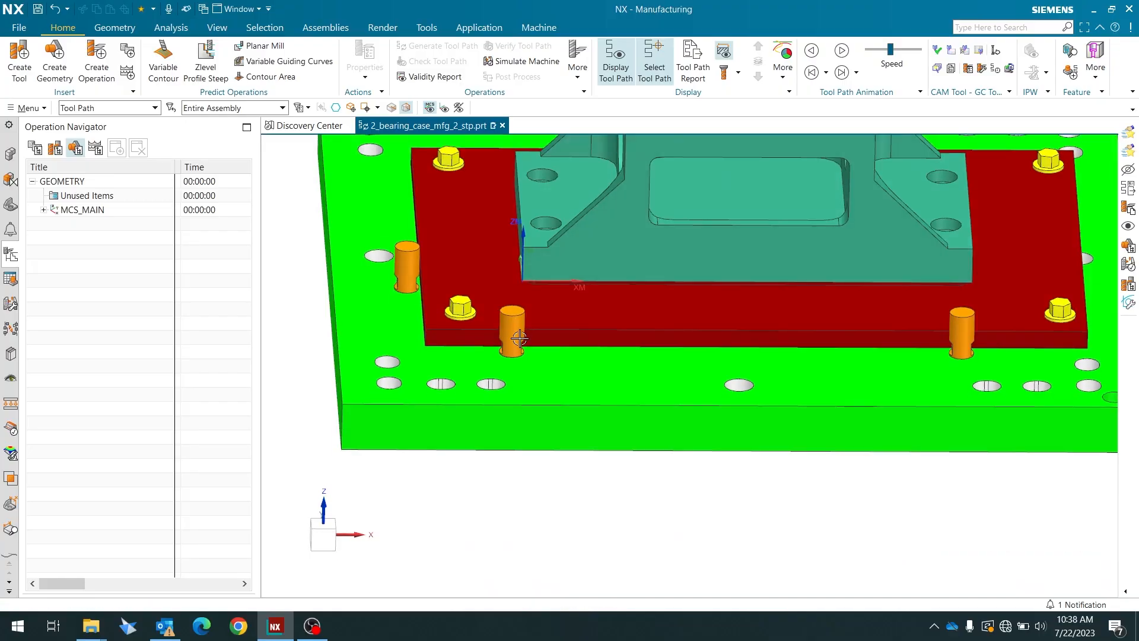
scroll(500, 375, down, 2)
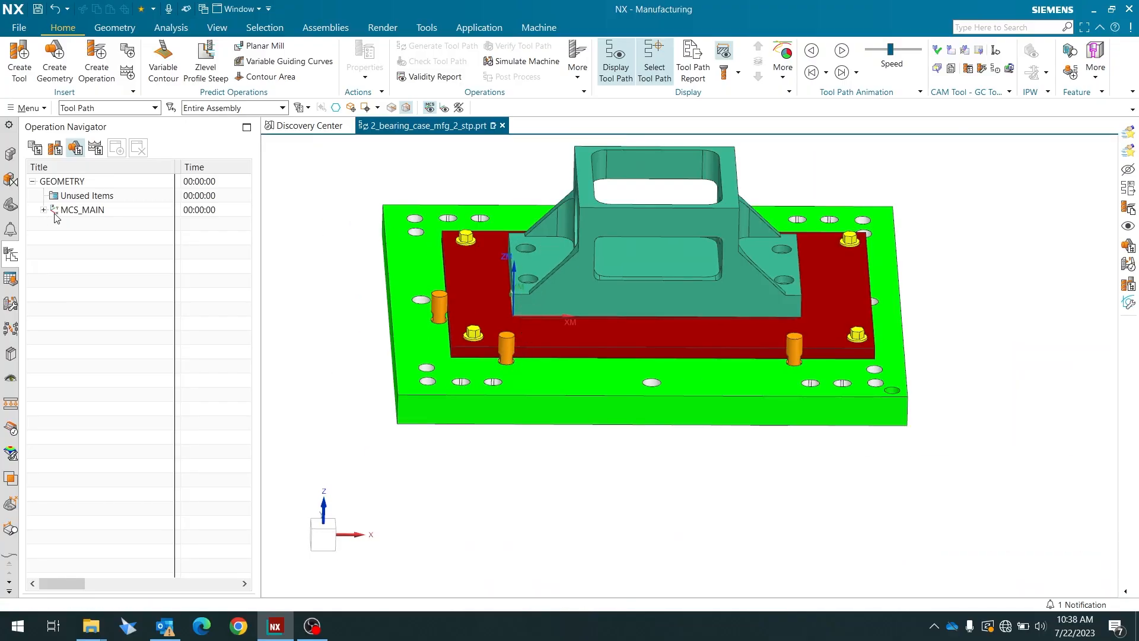
- Review the MCS_MAIN settings for the coordinate system, clearance plane and tool axis, and cancel the dialog
double_click(83, 211)
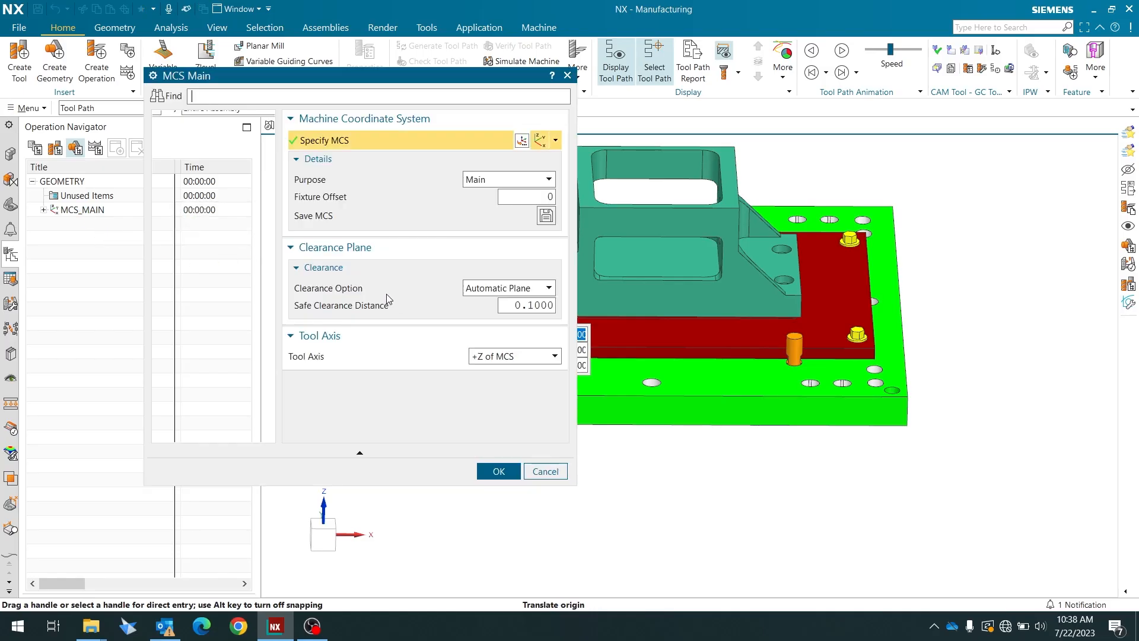
scroll(926, 303, down, 3)
scroll(799, 270, up, 2)
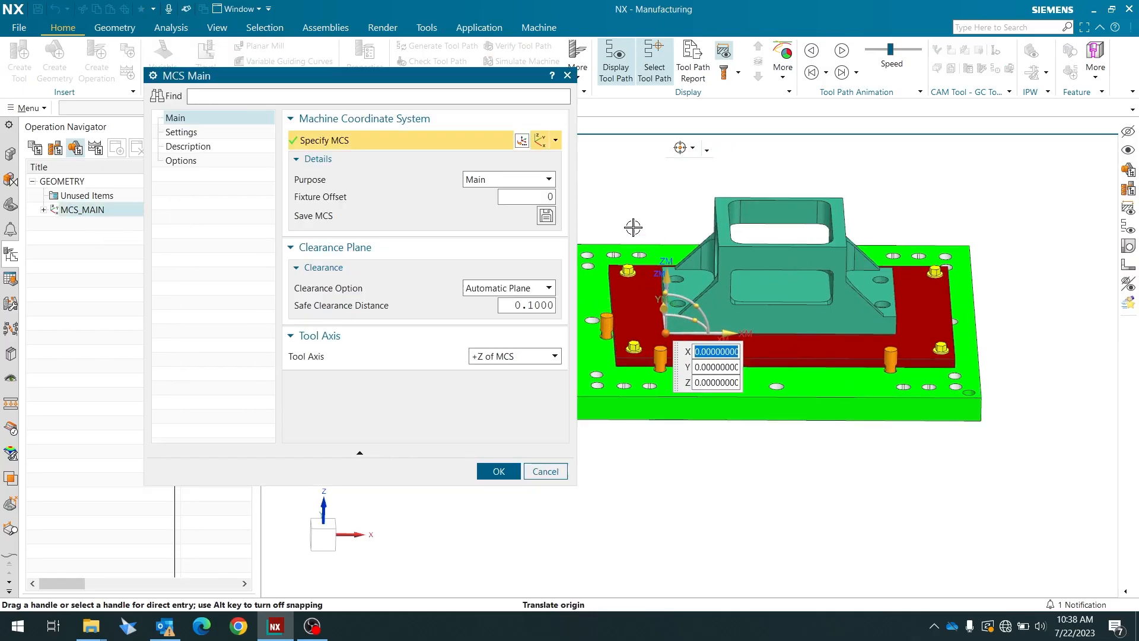
drag(342, 79, 294, 89)
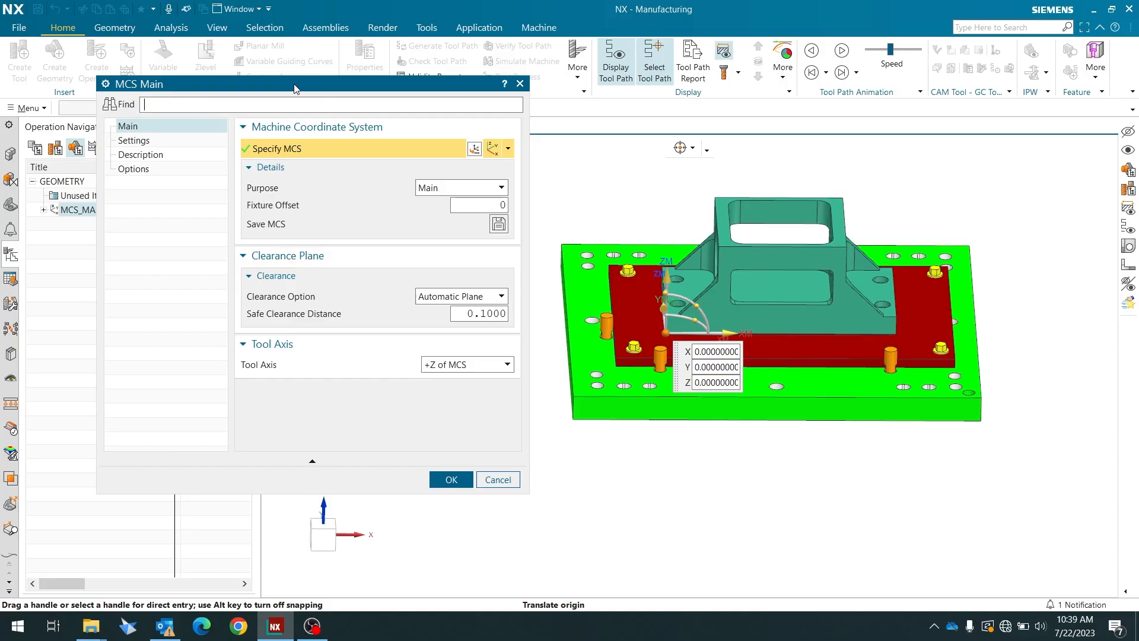
click(498, 478)
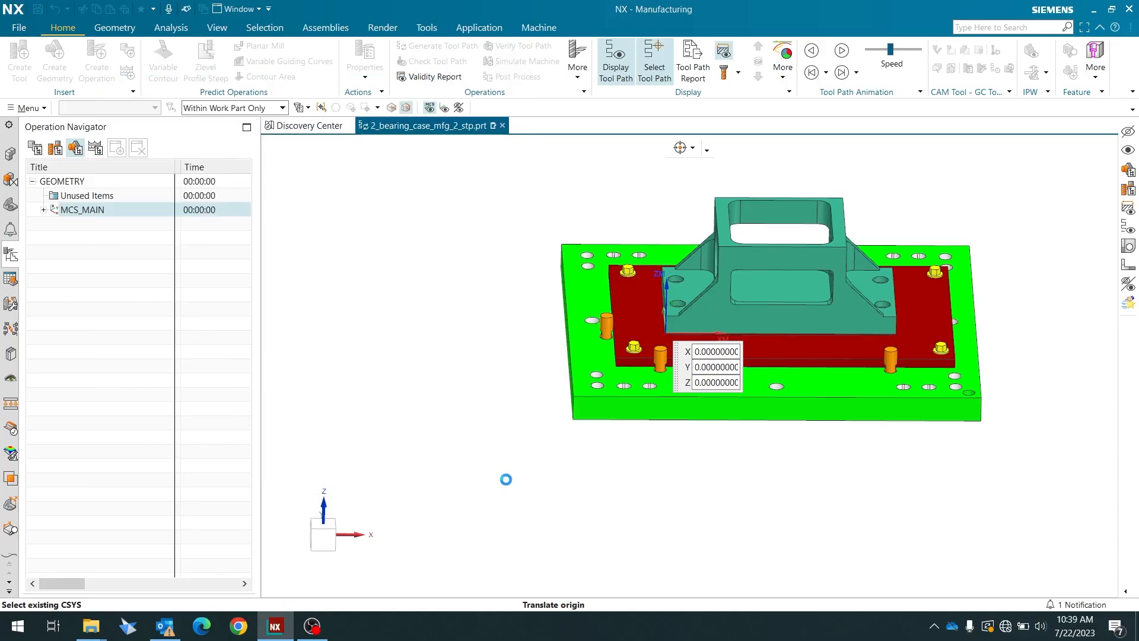
- Reopen MCS_MAIN for editing and examine its origin and axes at the casing's base corner
right_click(96, 211)
click(123, 217)
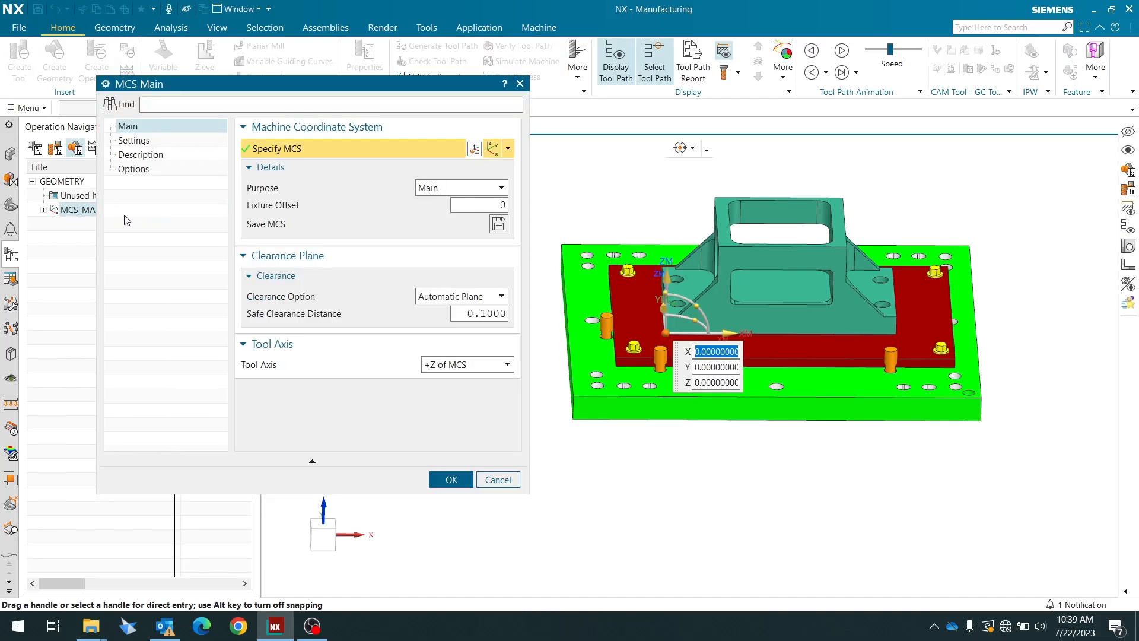
scroll(670, 326, up, 3)
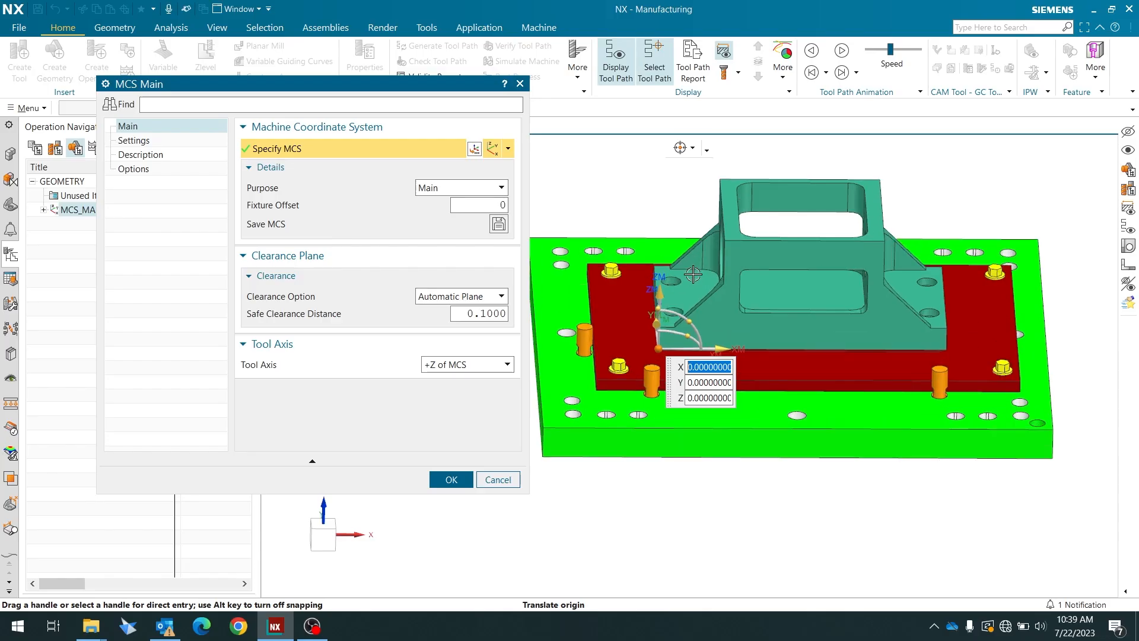
middle_drag(686, 247, 675, 321)
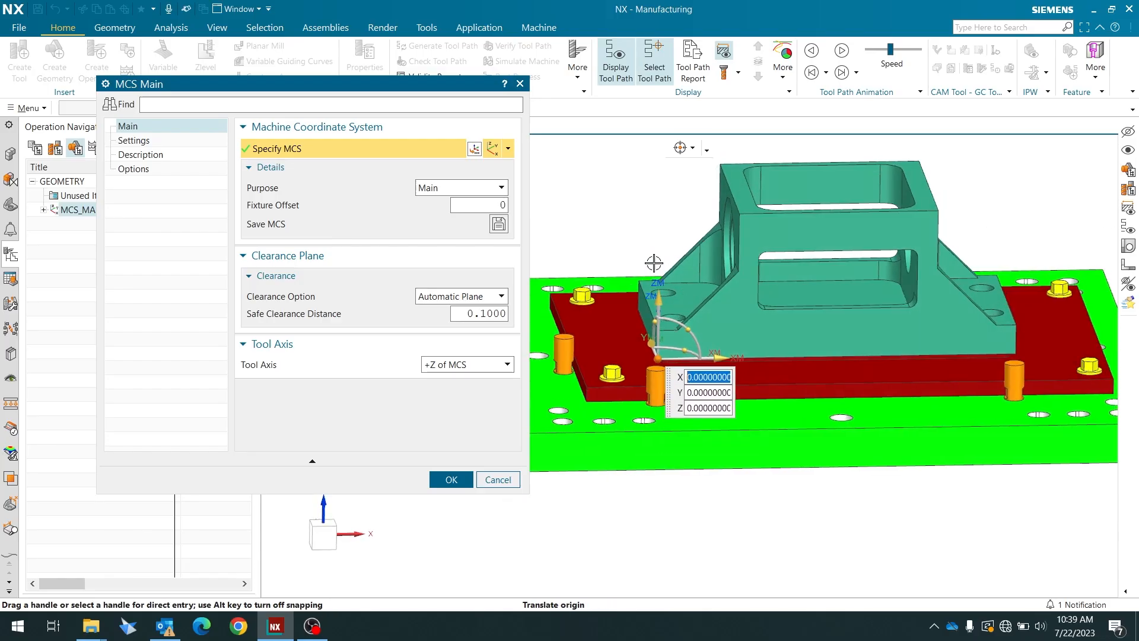
middle_drag(682, 262, 536, 242)
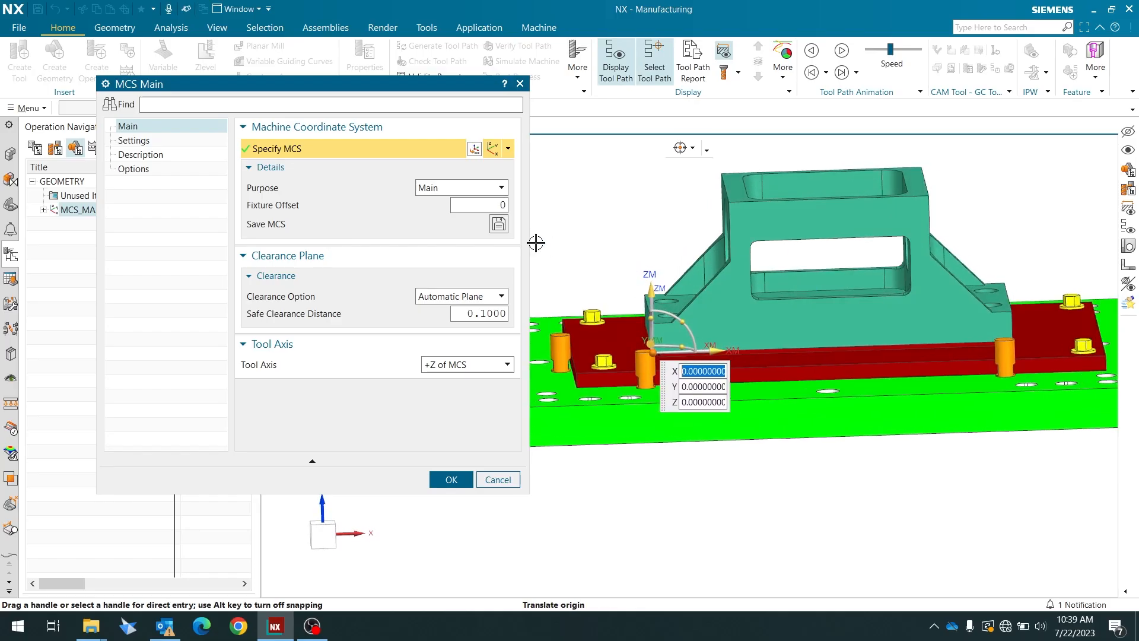
- Switch the coordinate system's purpose to Local, review its special output choices, and return the purpose to Main
click(475, 188)
click(468, 202)
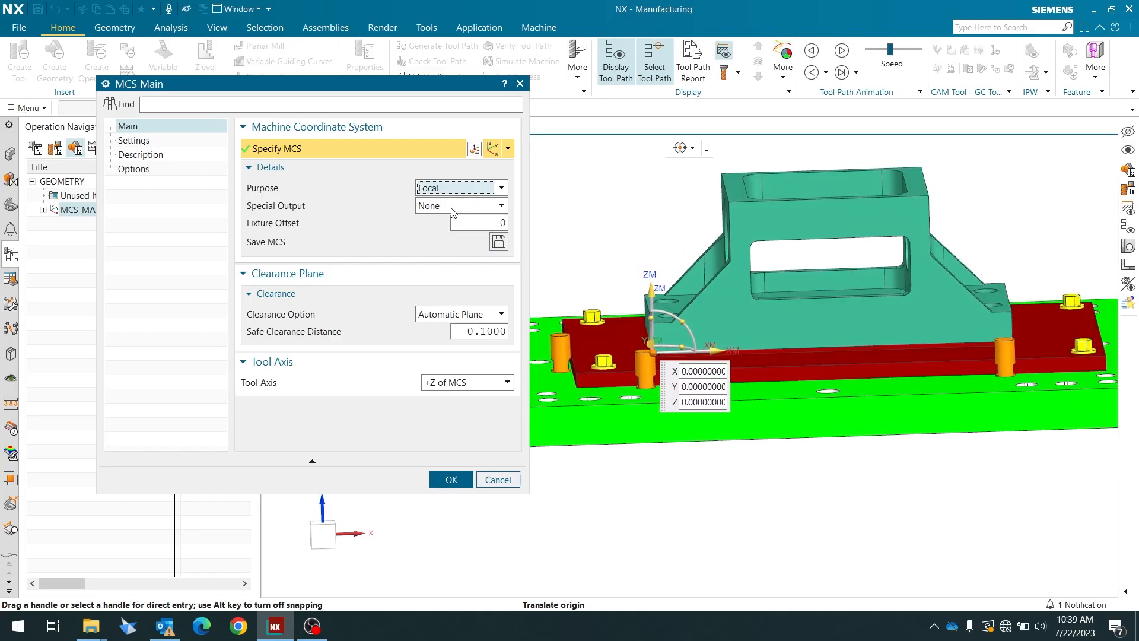
click(459, 206)
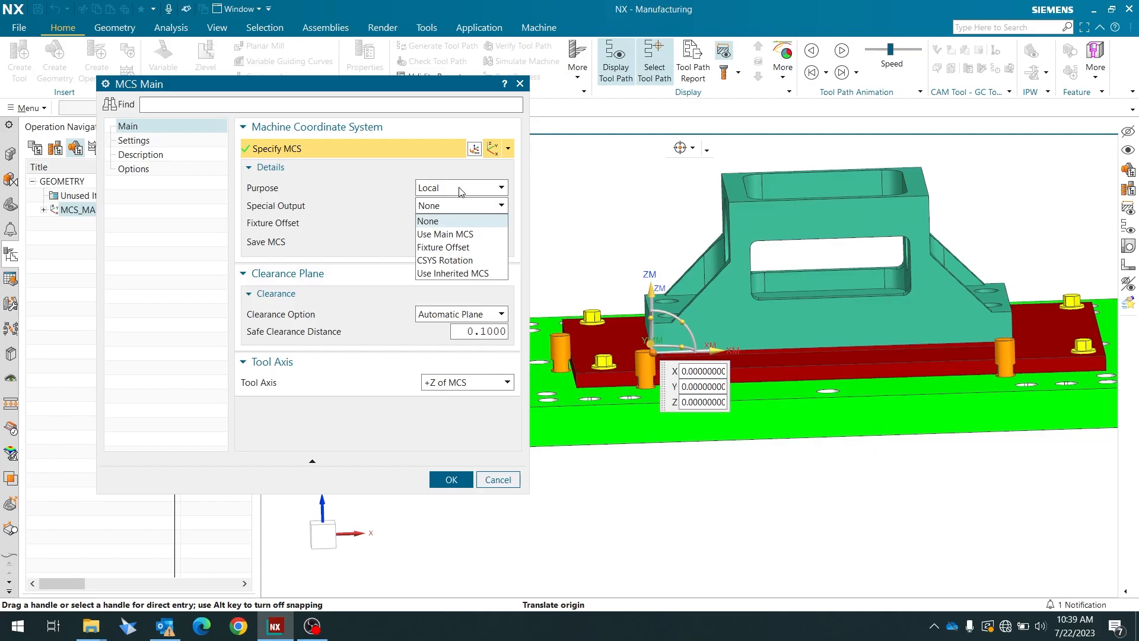
click(458, 191)
click(458, 188)
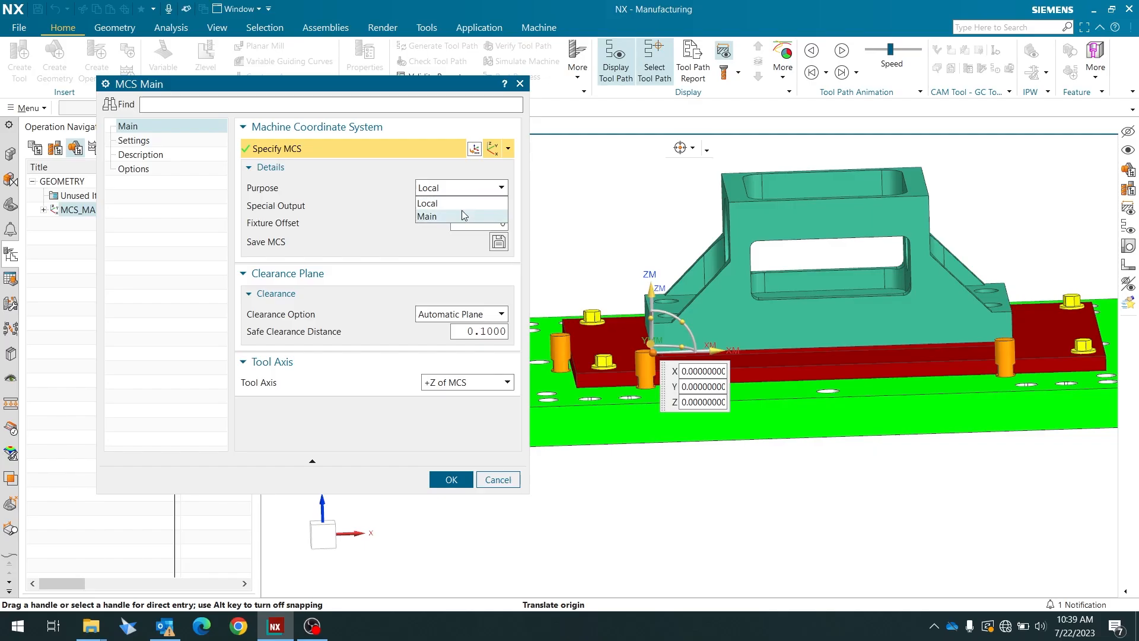
click(462, 216)
middle_drag(606, 234, 640, 261)
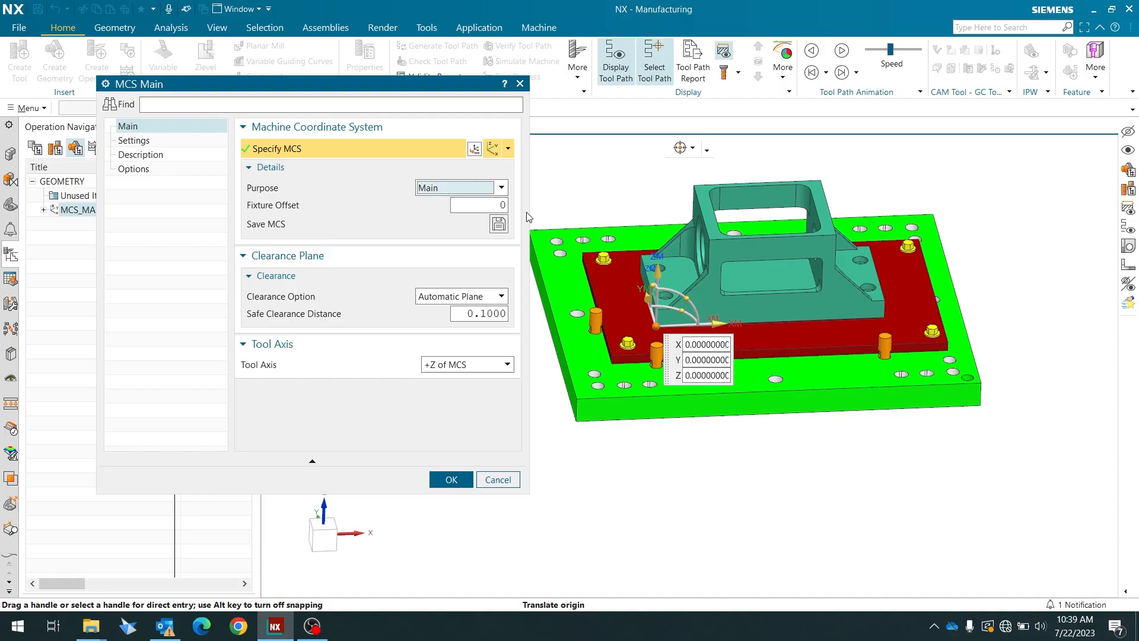
click(442, 189)
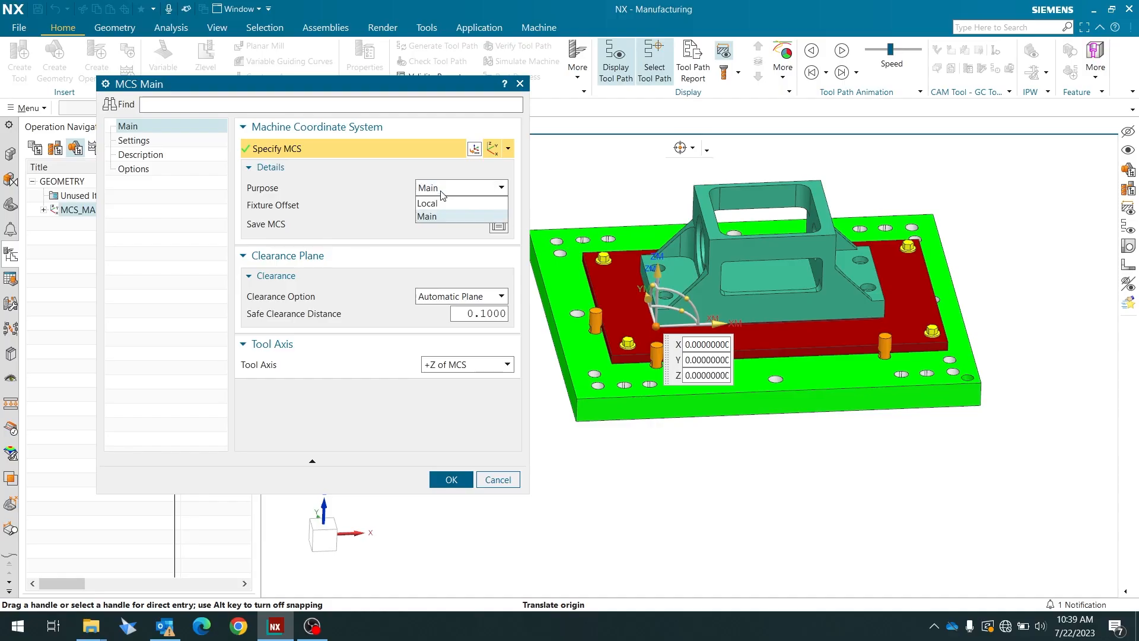
click(440, 203)
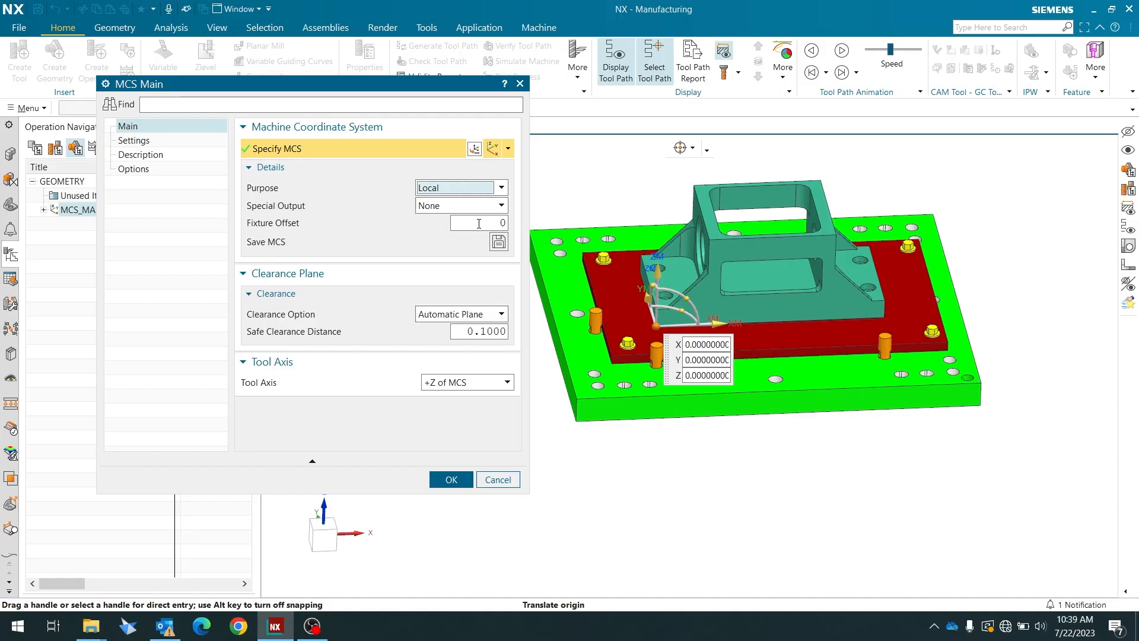
click(472, 190)
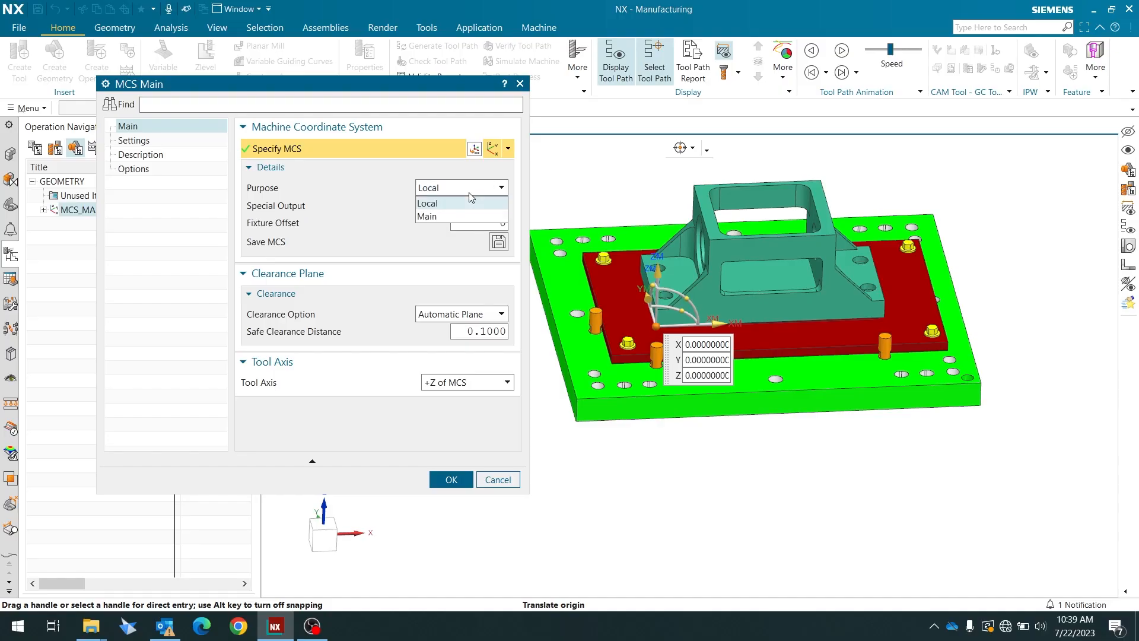
click(462, 217)
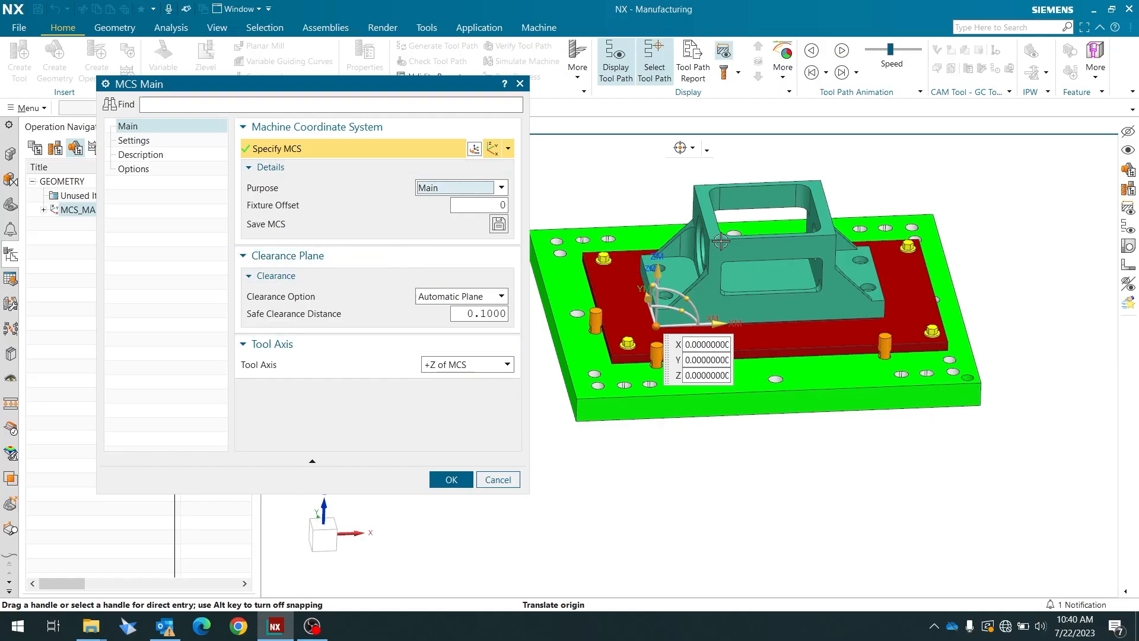
- Set the selection scope to Entire Assembly and move the MCS origin to the casing's upper front-left corner at X 4, Y 0, Z 7.5
scroll(712, 237, up, 3)
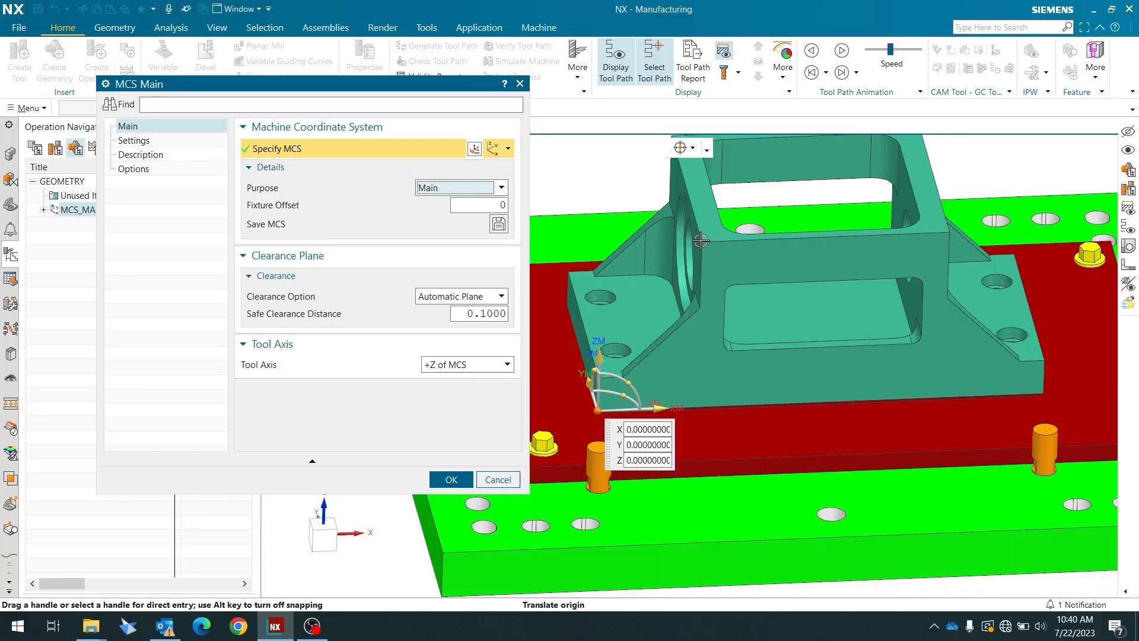
drag(339, 89, 324, 170)
click(255, 109)
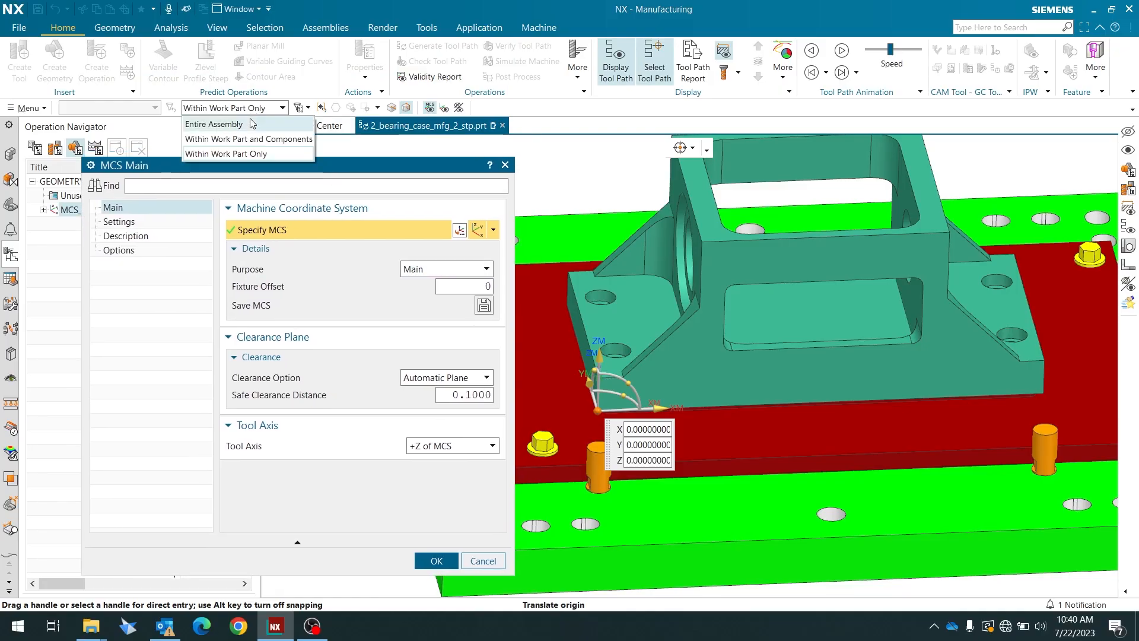
click(277, 113)
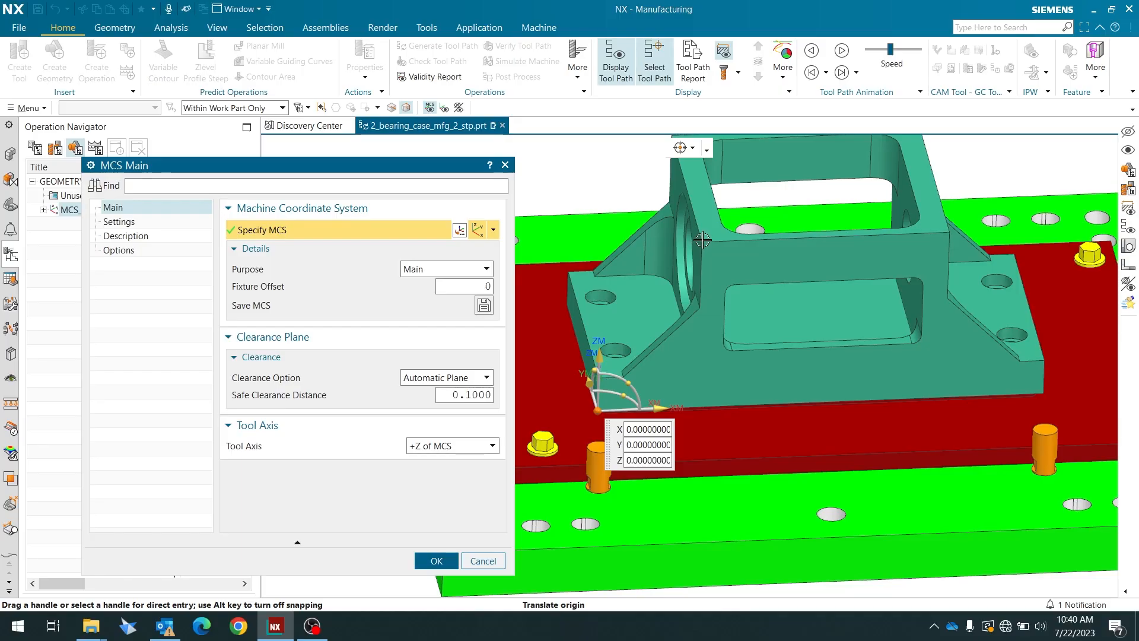
scroll(699, 258, down, 3)
click(224, 108)
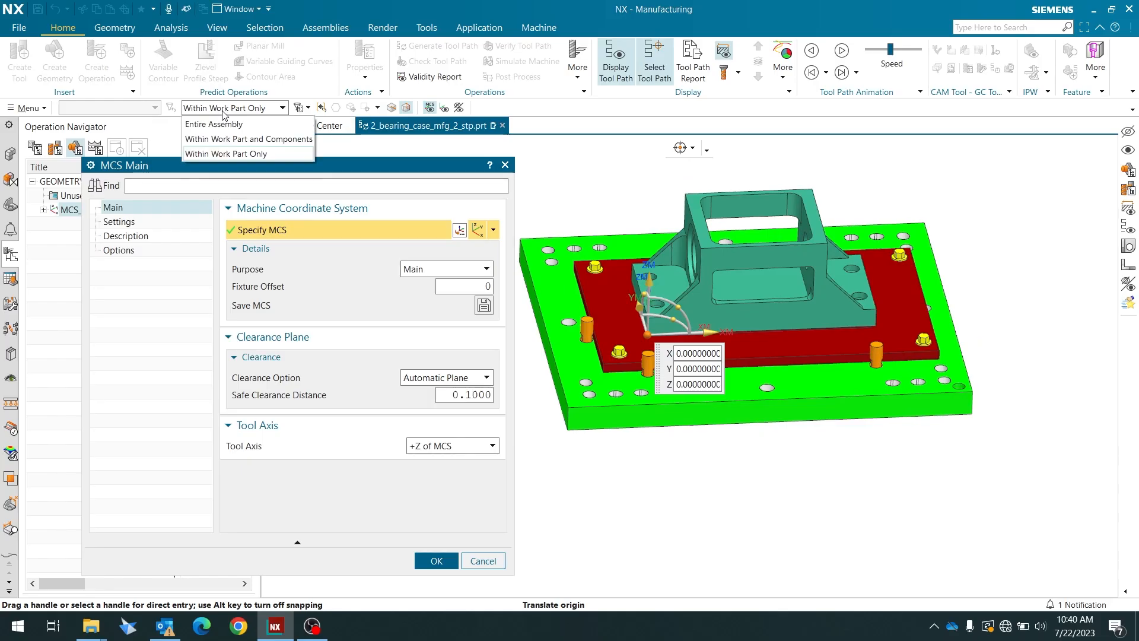
click(224, 124)
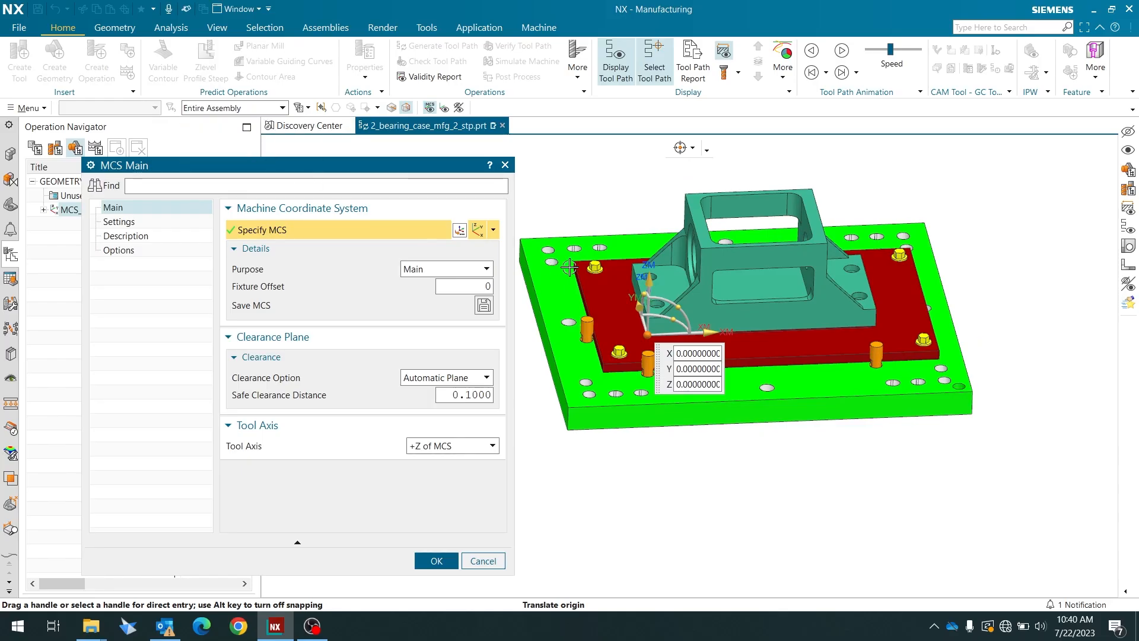
click(701, 248)
click(944, 169)
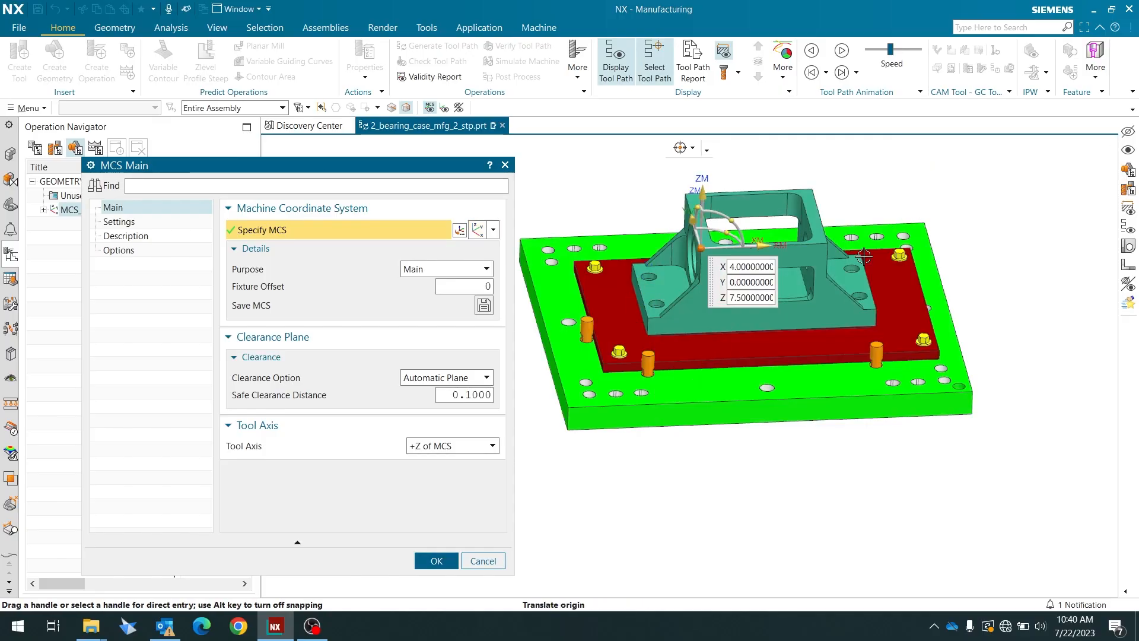
- Examine the MCS position and axis directions at the casing's upper corner from above and from the front
middle_drag(681, 343, 682, 341)
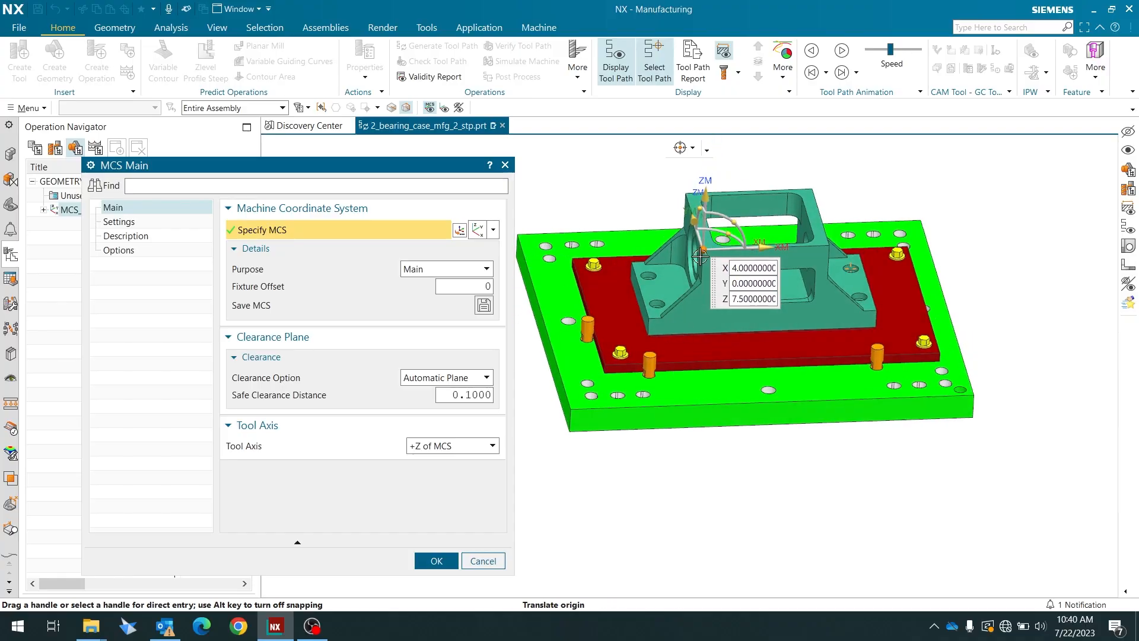
scroll(735, 179, up, 2)
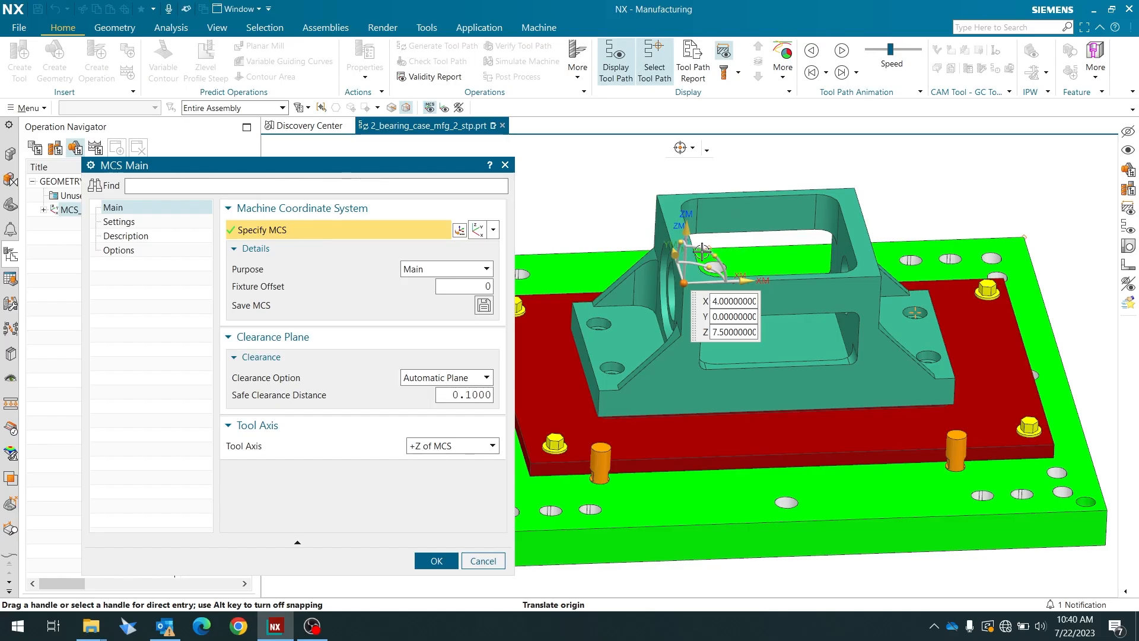
scroll(693, 250, down, 2)
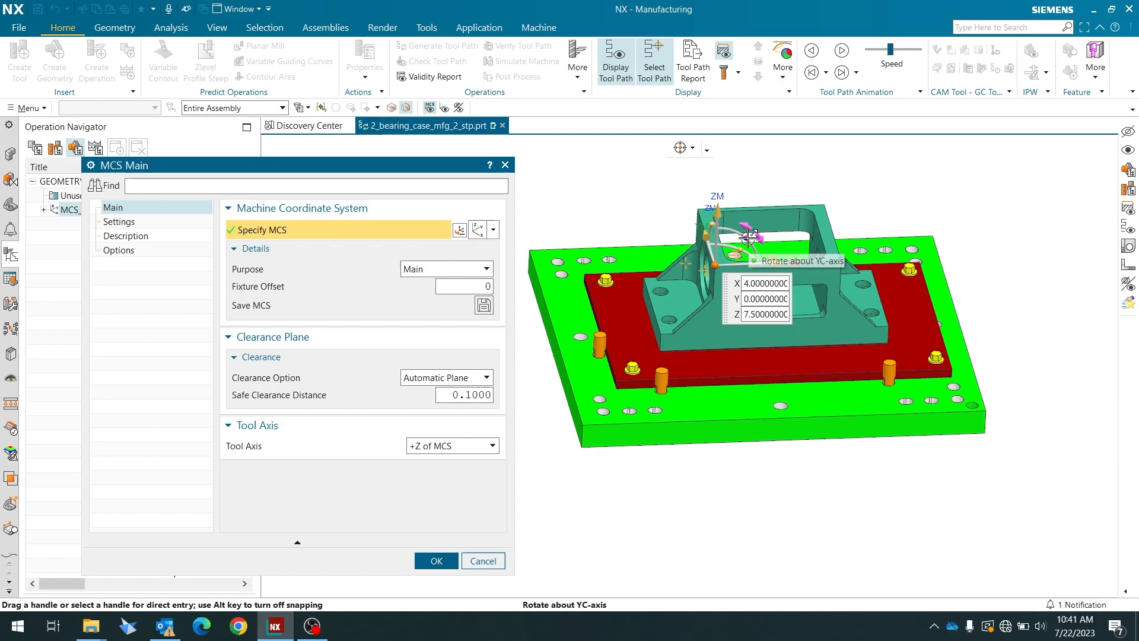
middle_drag(857, 221, 851, 249)
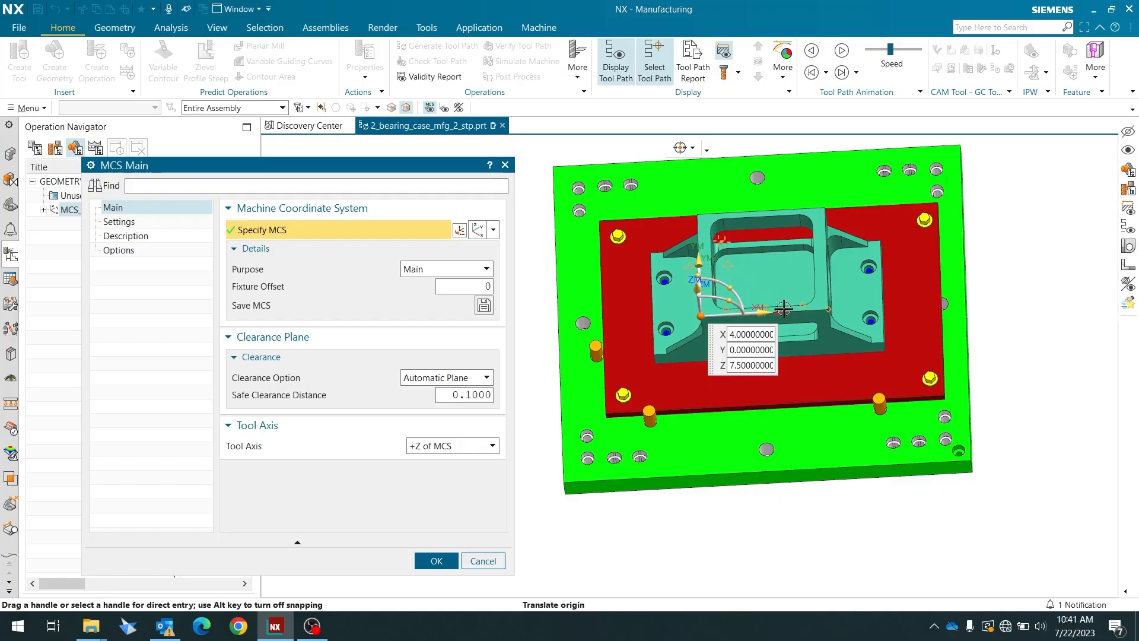
middle_drag(780, 310, 765, 326)
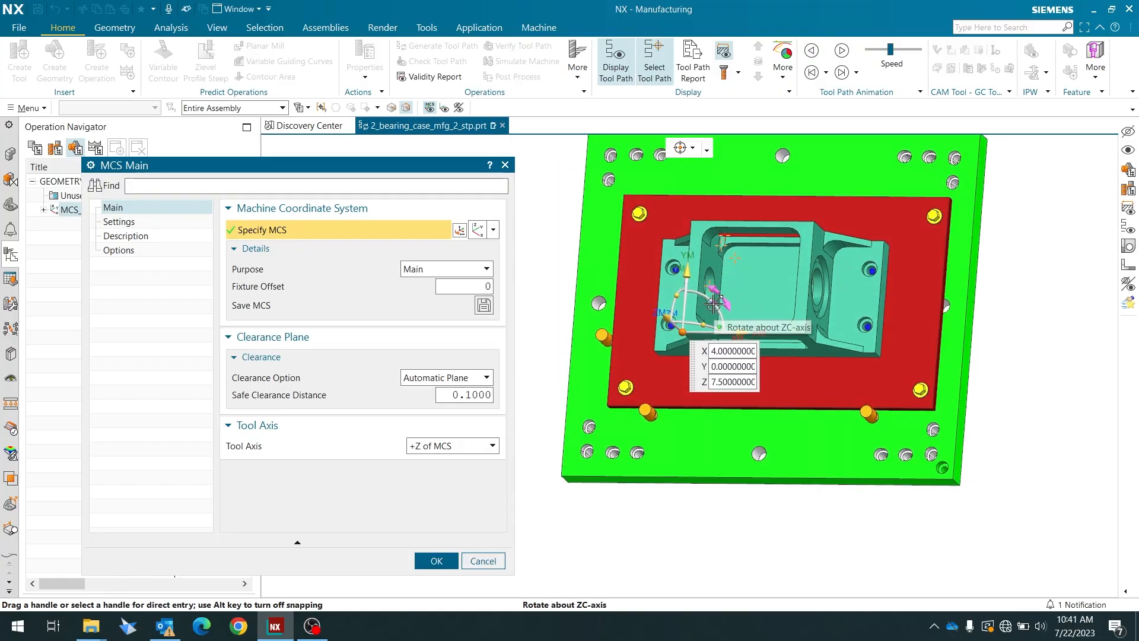
middle_drag(818, 295, 775, 283)
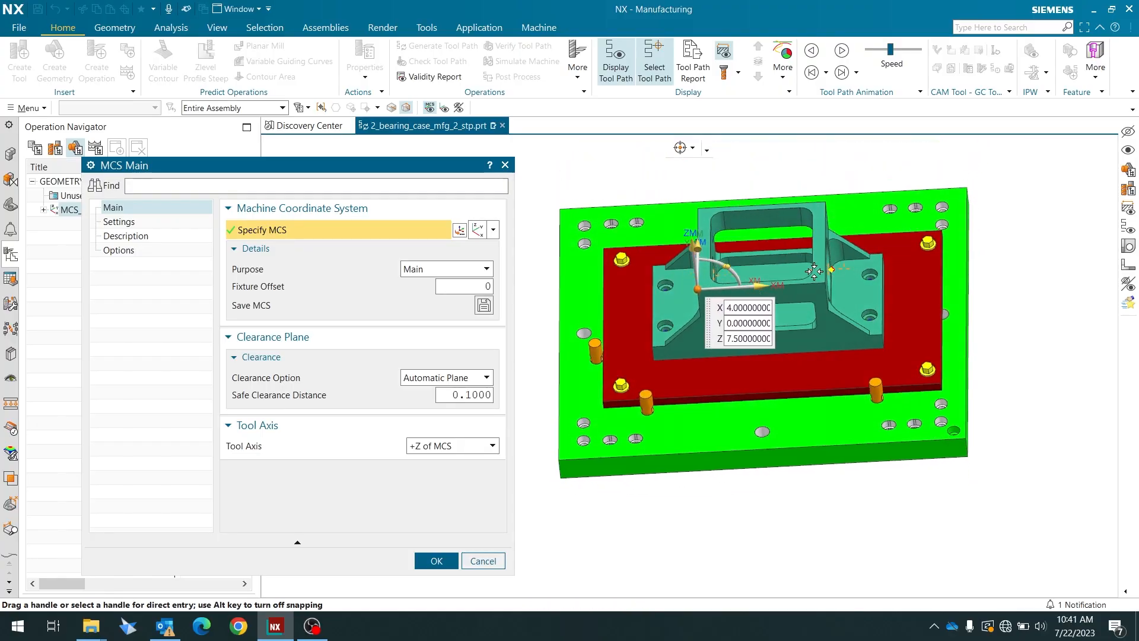
scroll(702, 285, up, 2)
scroll(701, 285, up, 2)
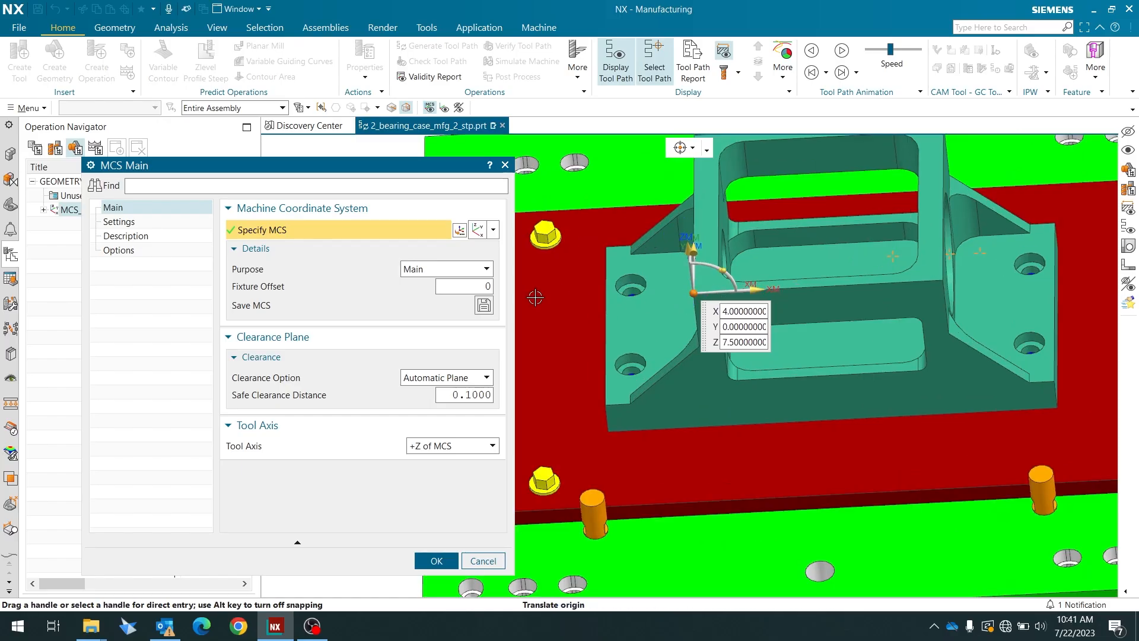
scroll(866, 274, down, 1)
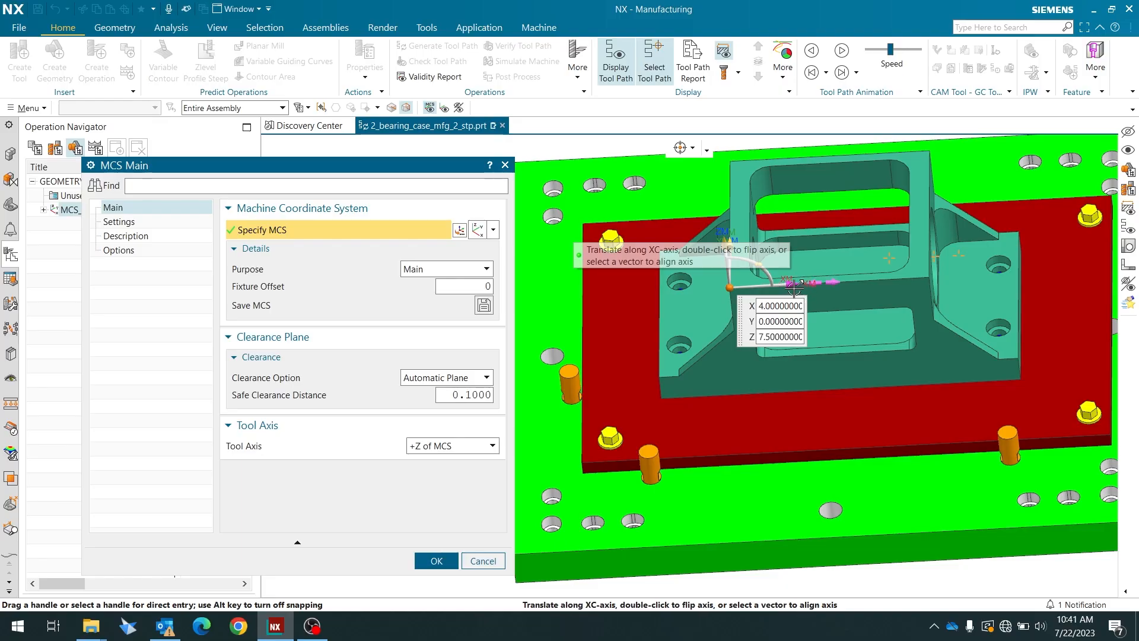
- Try translating the MCS by a distance of -50 along its X axis, away from the fixture
click(794, 288)
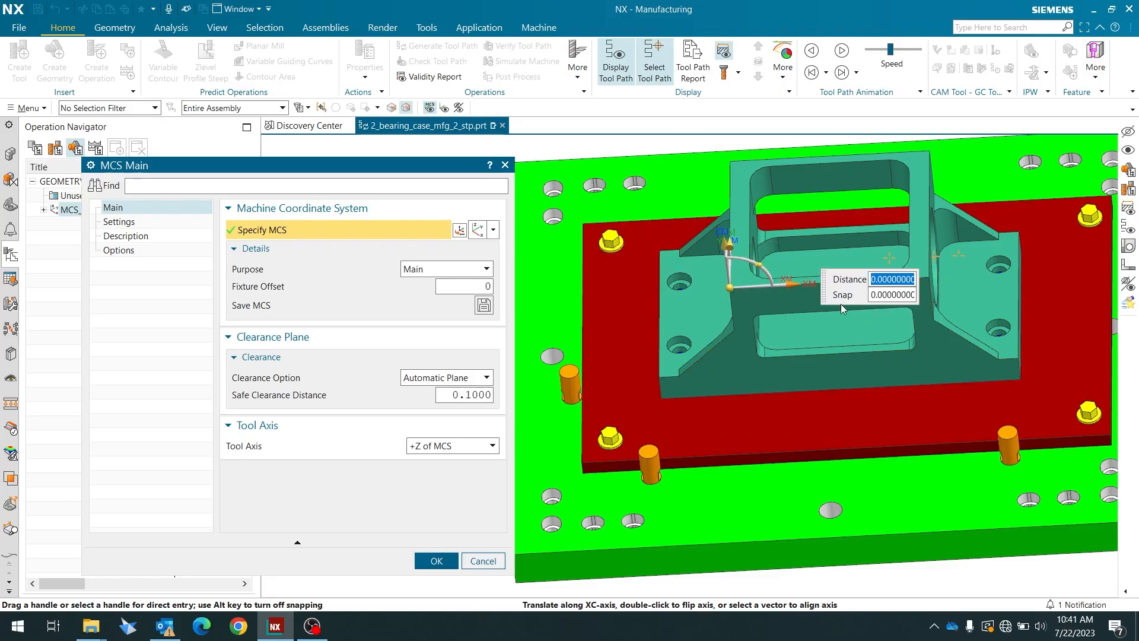
scroll(689, 289, down, 2)
middle_drag(665, 313, 675, 283)
scroll(675, 283, up, 2)
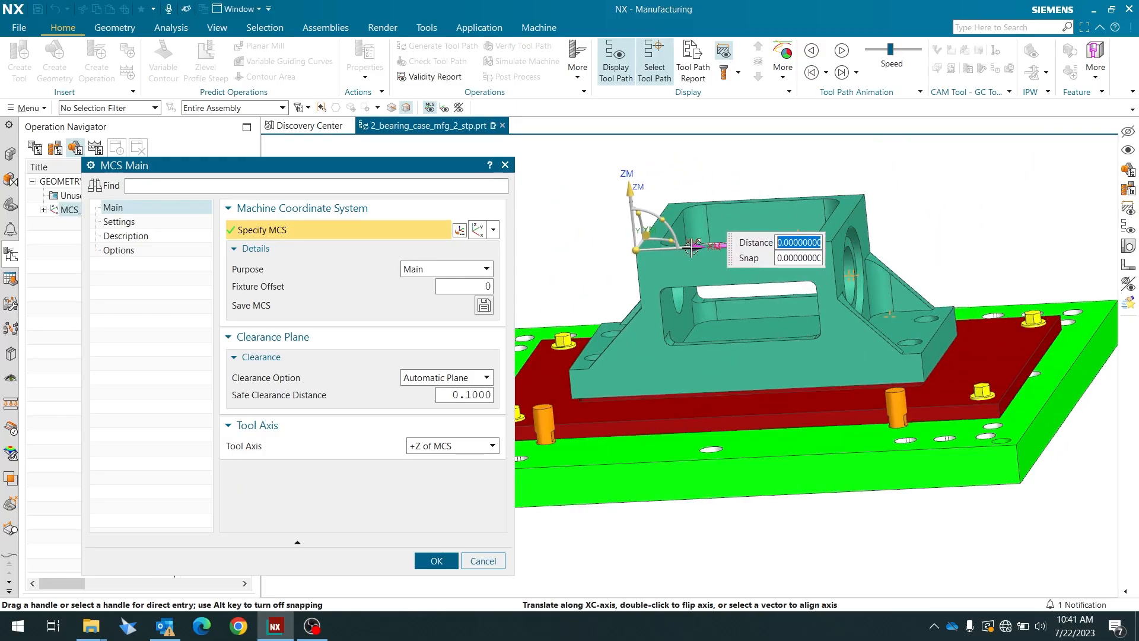
mouse_move(662, 317)
middle_down()
mouse_move(662, 339)
mouse_move(679, 302)
middle_up()
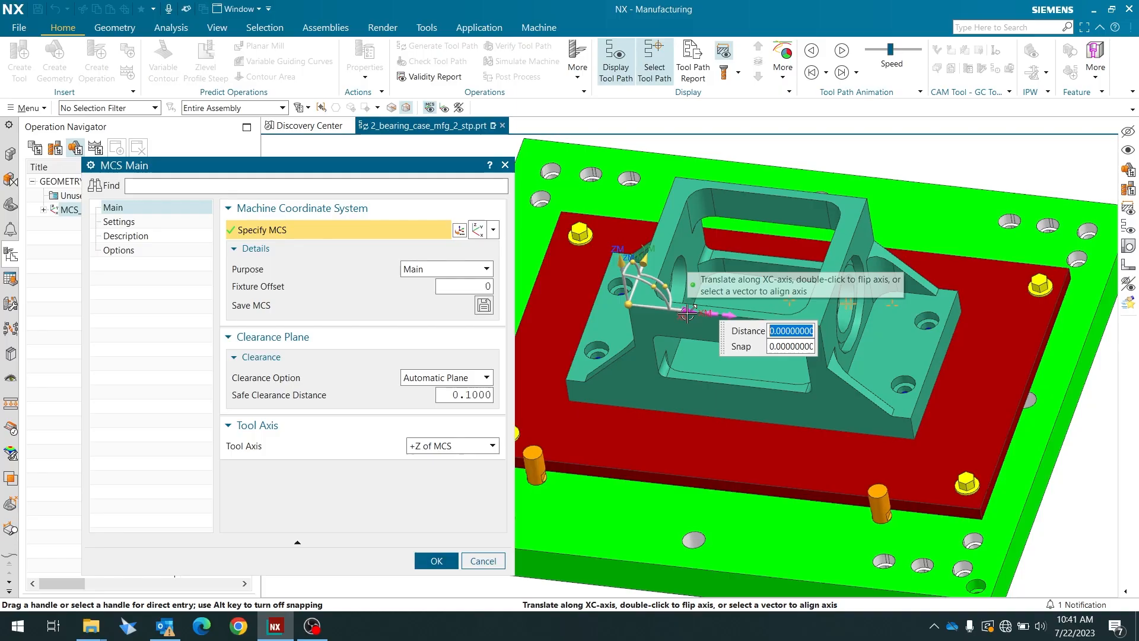
text(-)
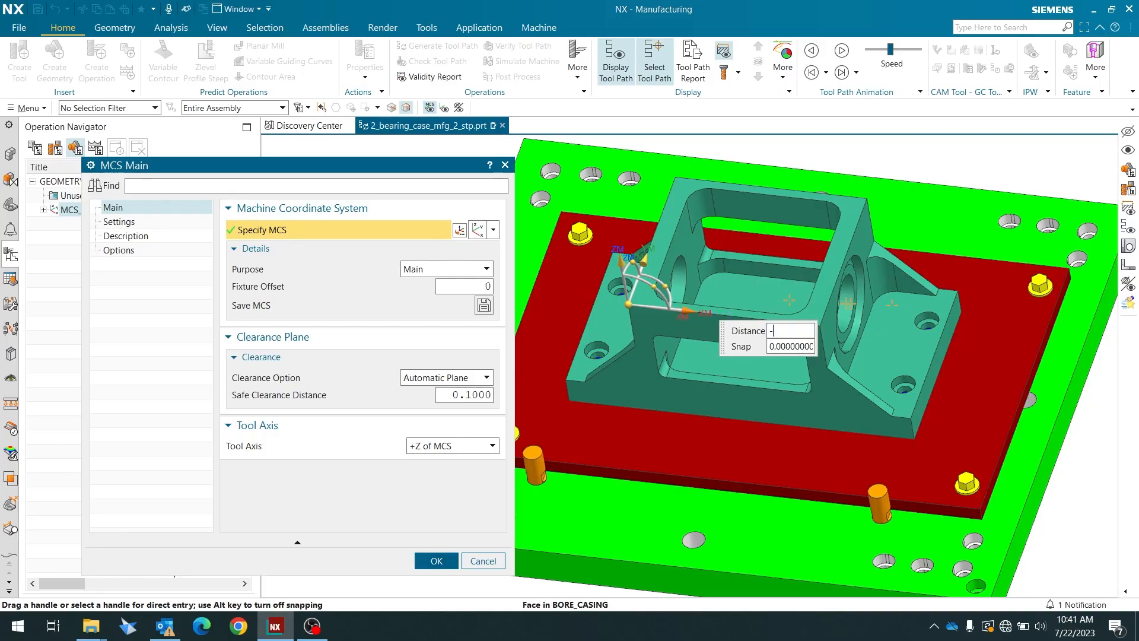
text(50)
key(Return)
scroll(881, 281, down, 5)
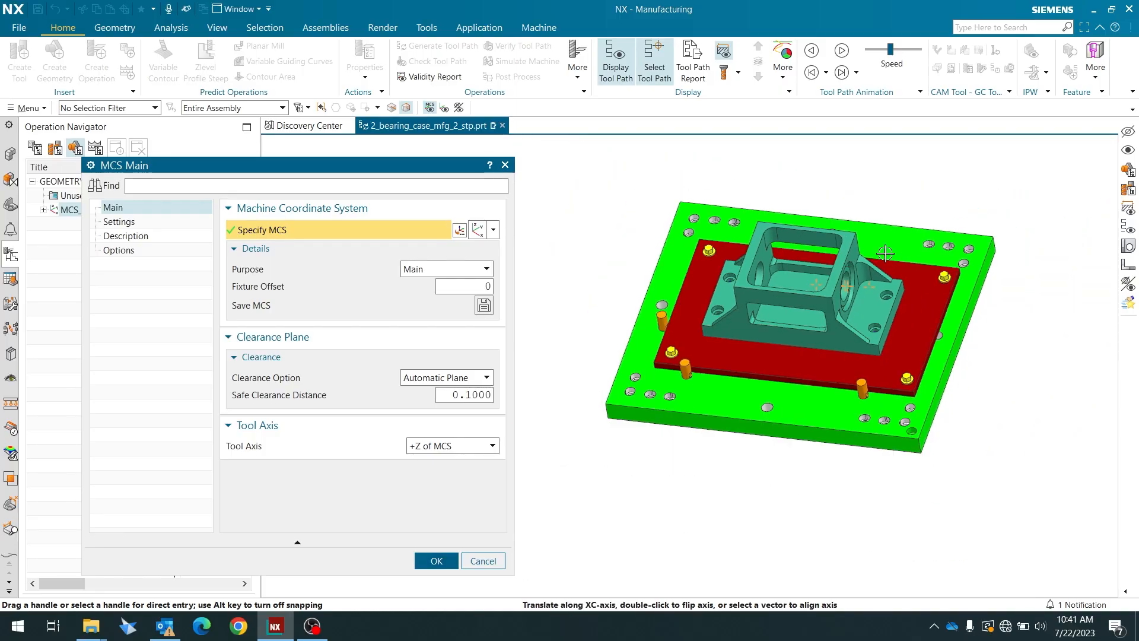
scroll(881, 281, down, 2)
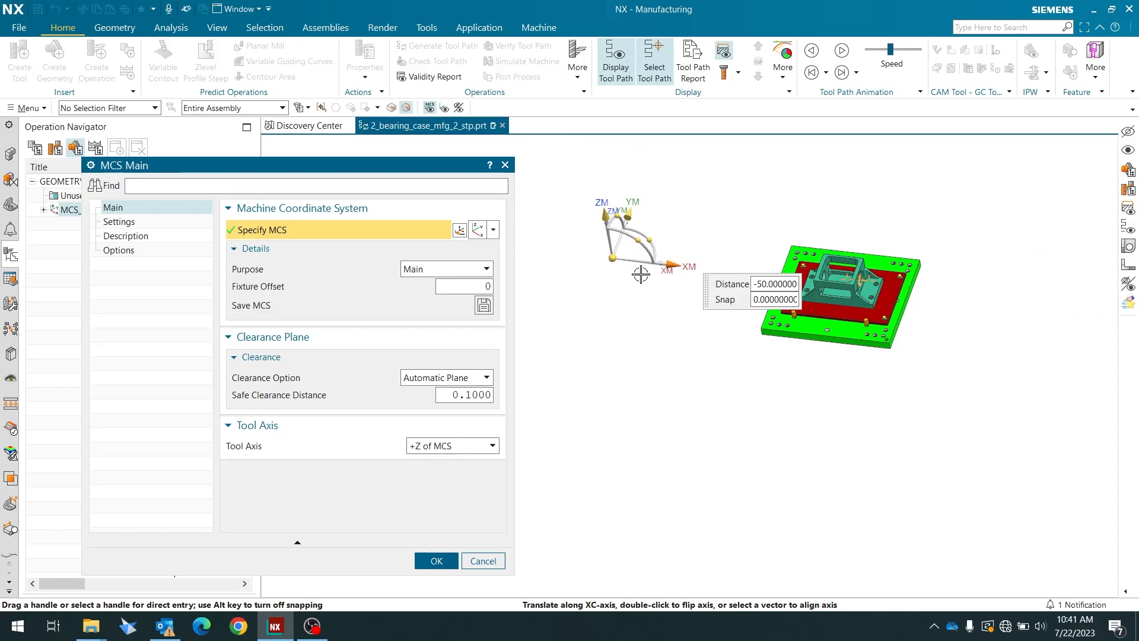
- Reset the X-axis translation distance to 0, and enter 50 to bring the MCS back to the casing's upper corner
double_click(774, 285)
text(0)
key(Return)
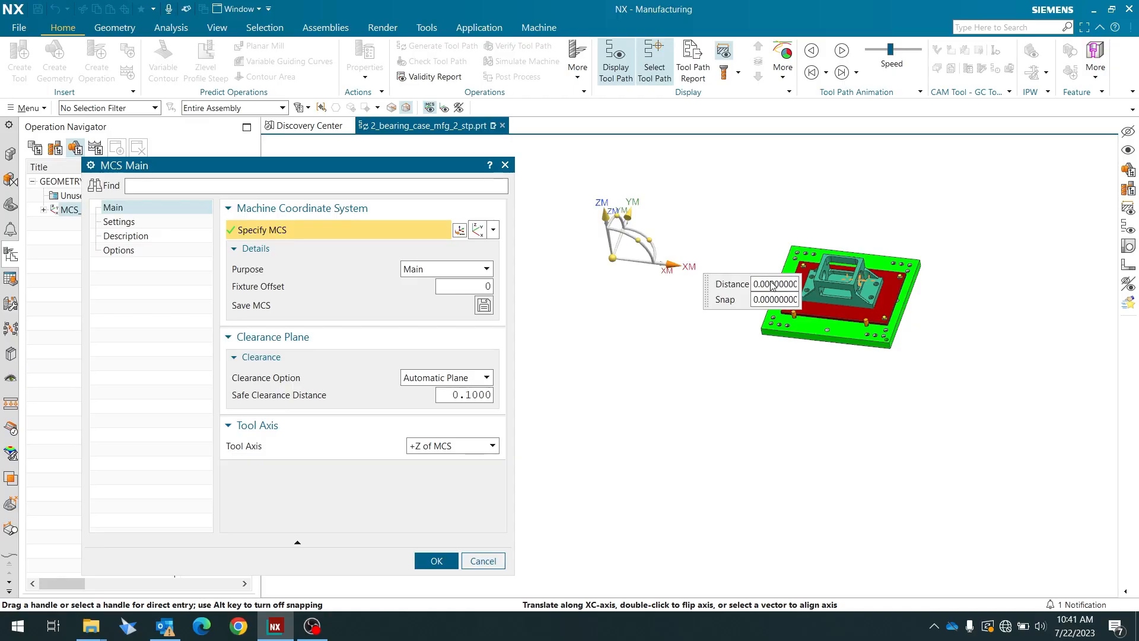
double_click(773, 285)
text(5)
key(Return)
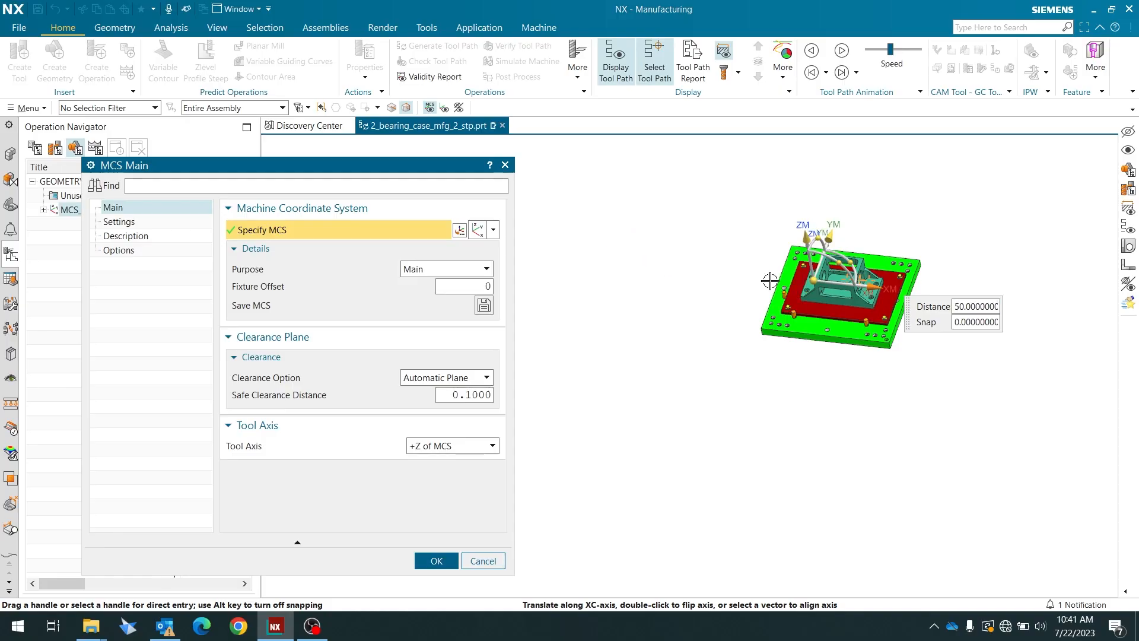
scroll(776, 306, up, 3)
scroll(834, 234, up, 2)
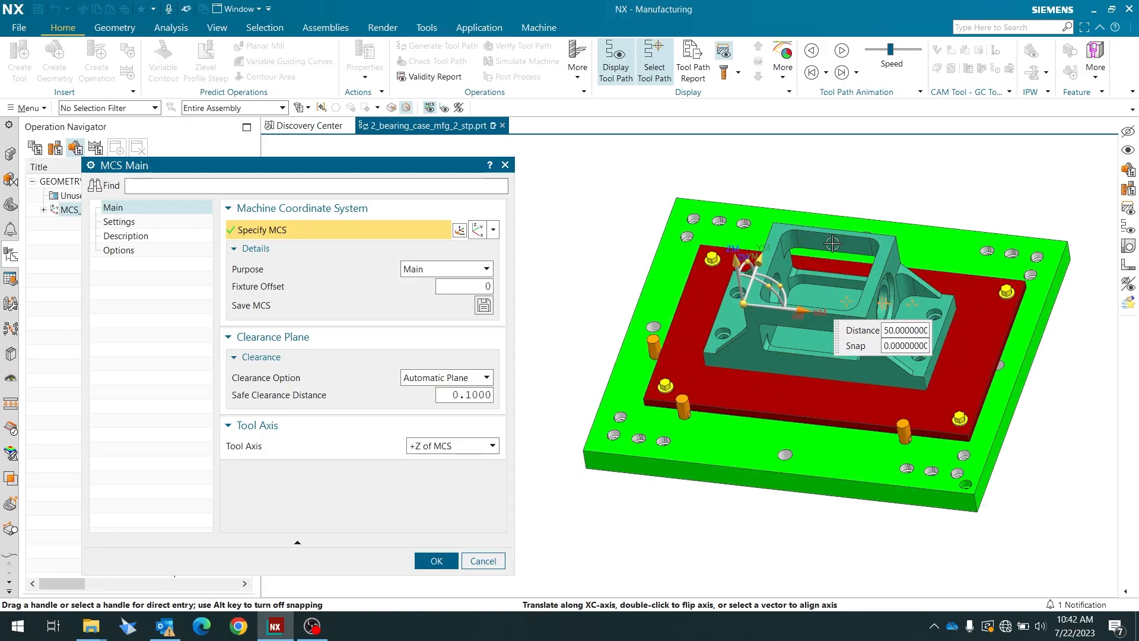
mouse_move(810, 262)
middle_down()
mouse_move(824, 239)
mouse_move(822, 260)
middle_up()
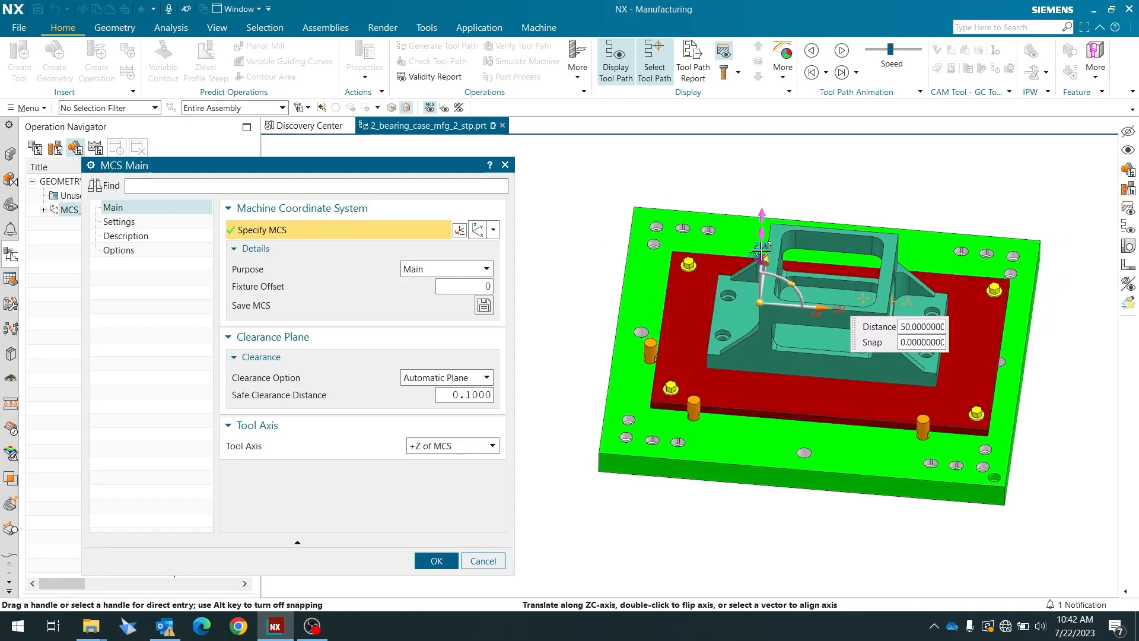
scroll(821, 261, up, 2)
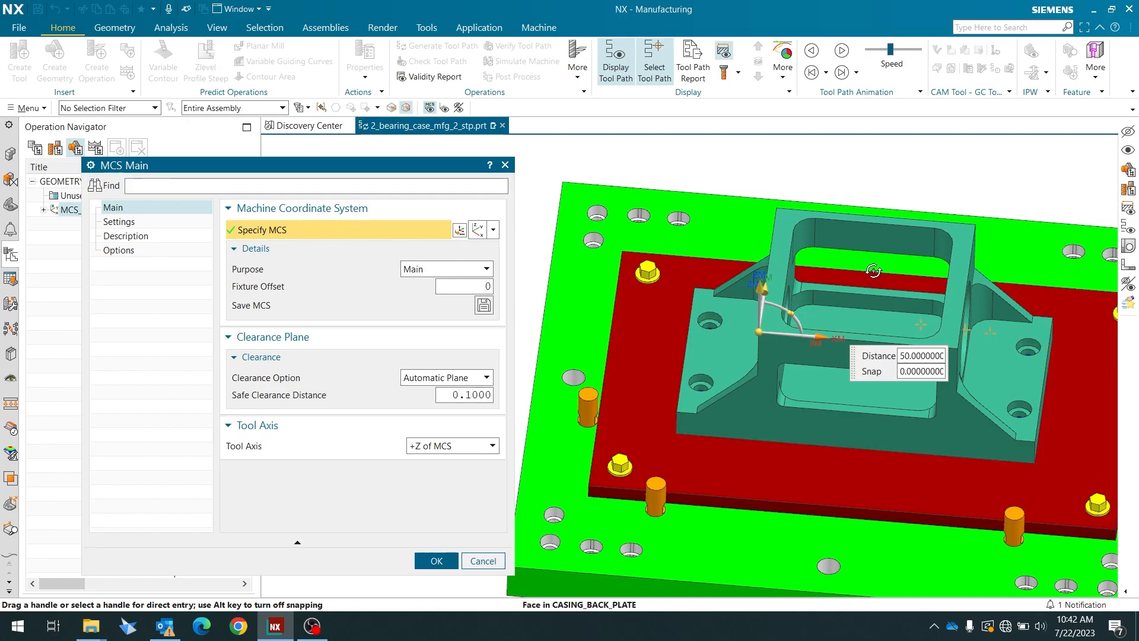
middle_drag(848, 294, 871, 261)
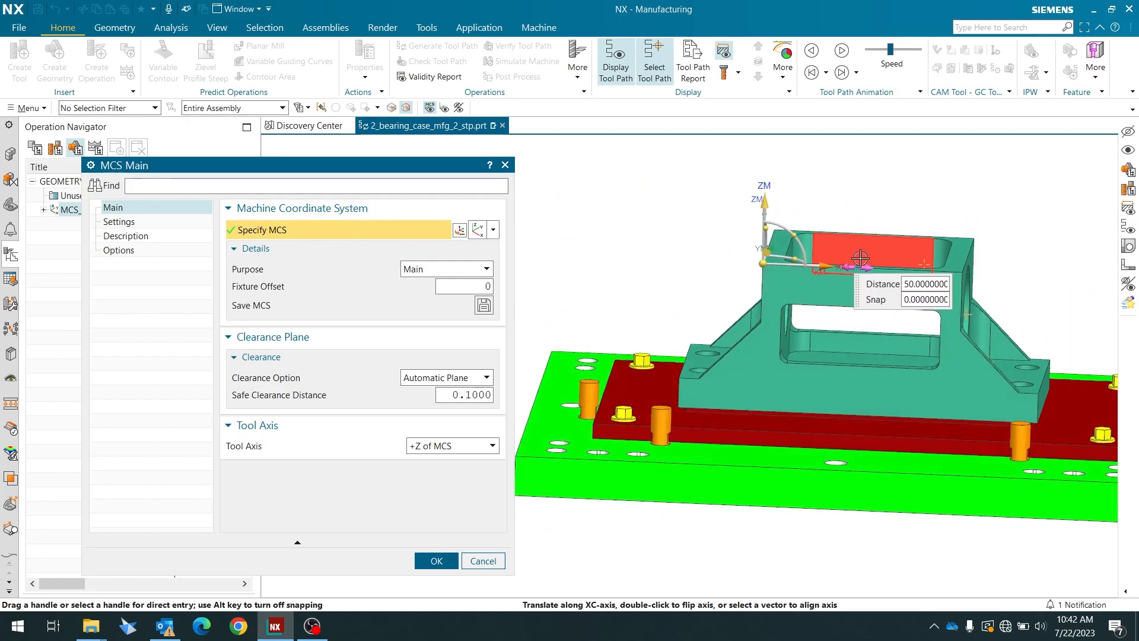
middle_drag(725, 300, 731, 353)
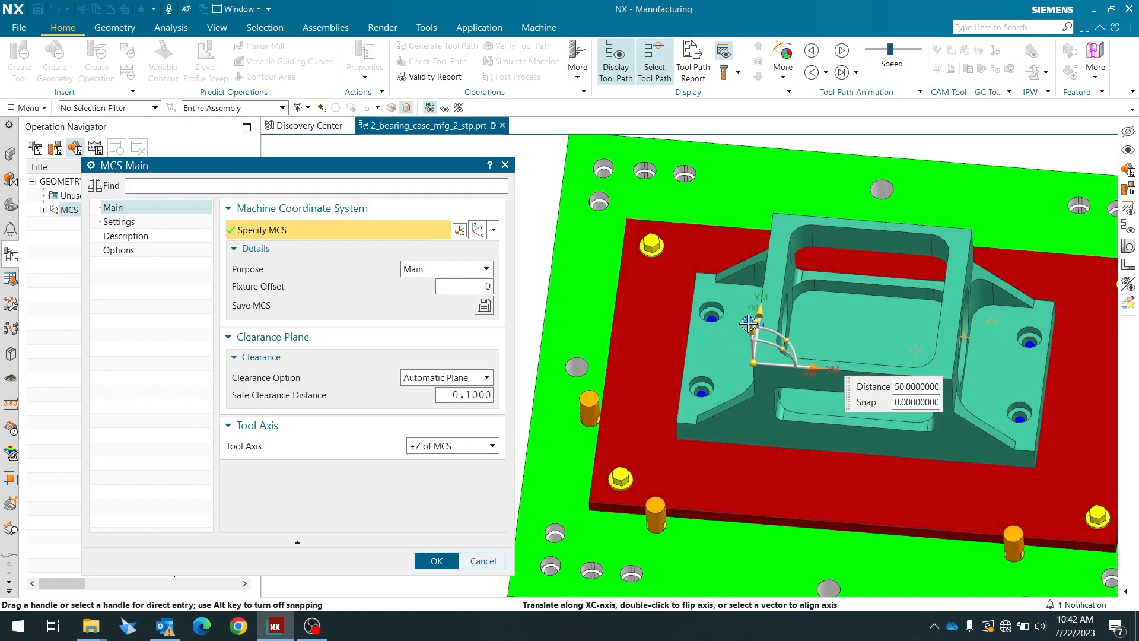
- Open the coordinate system definition for the main MCS, try the X-axis, Y-axis type, and return it to Dynamic
click(464, 234)
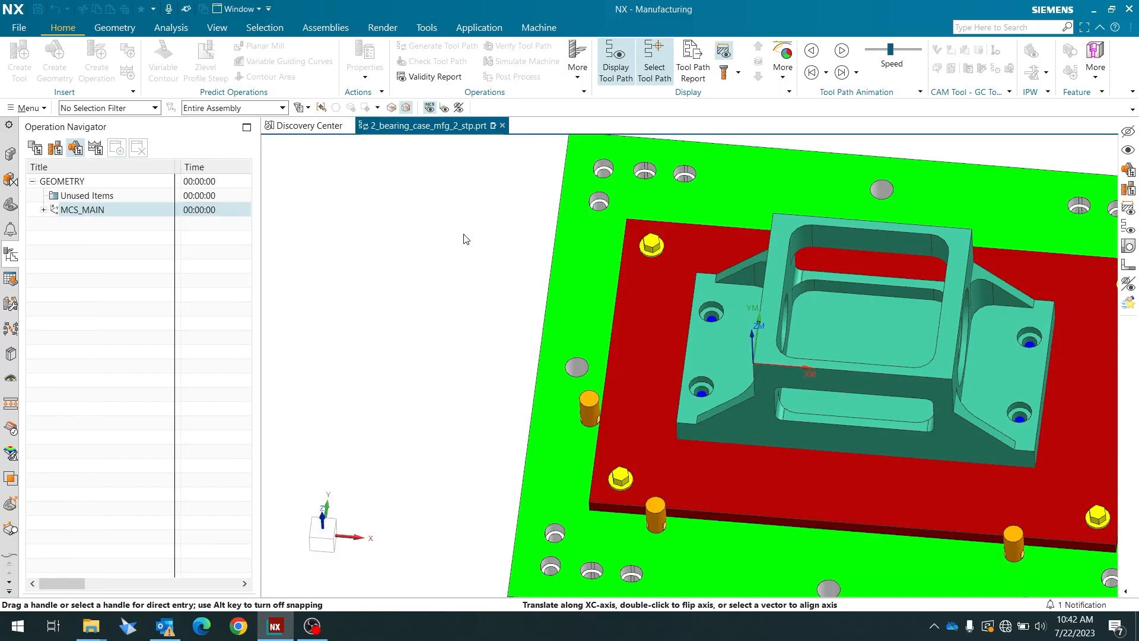
drag(196, 172, 338, 112)
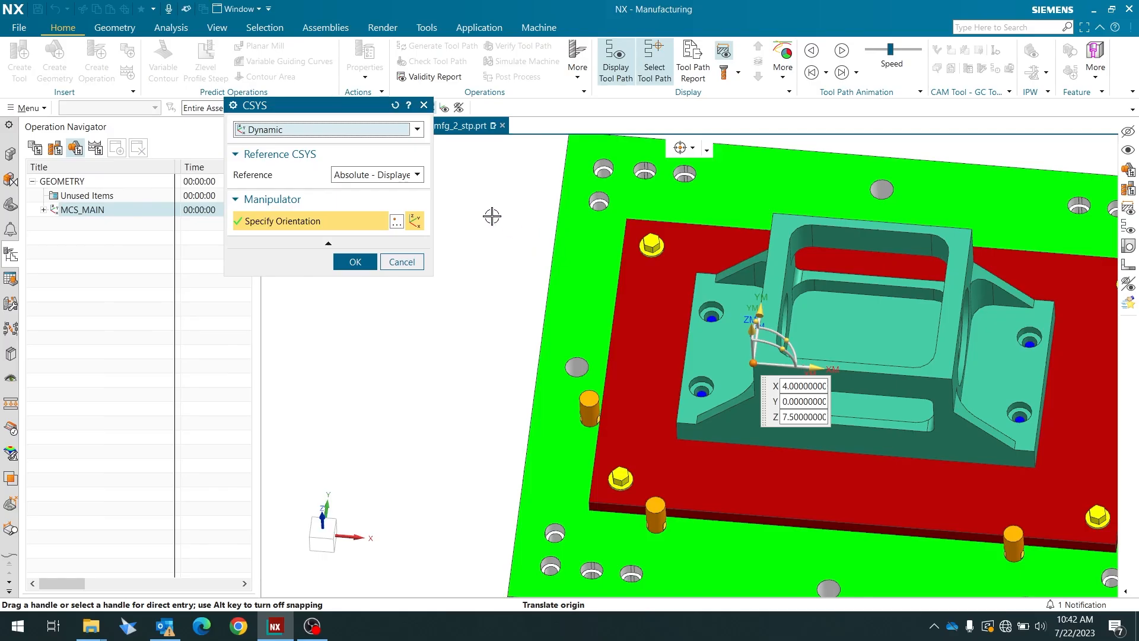
click(417, 130)
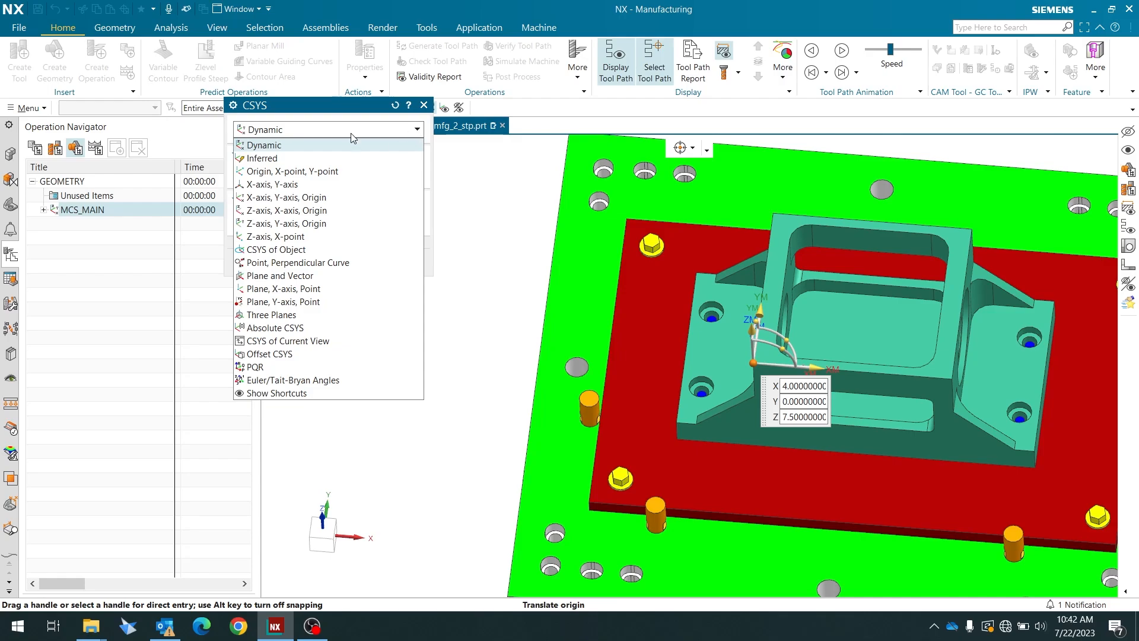
click(341, 184)
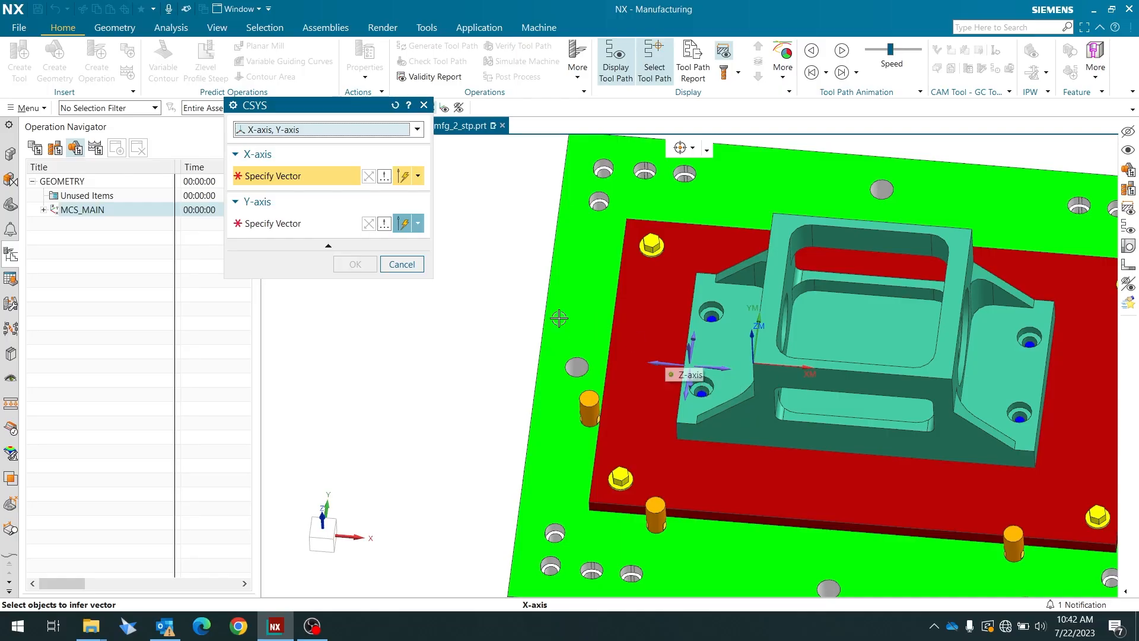
click(325, 129)
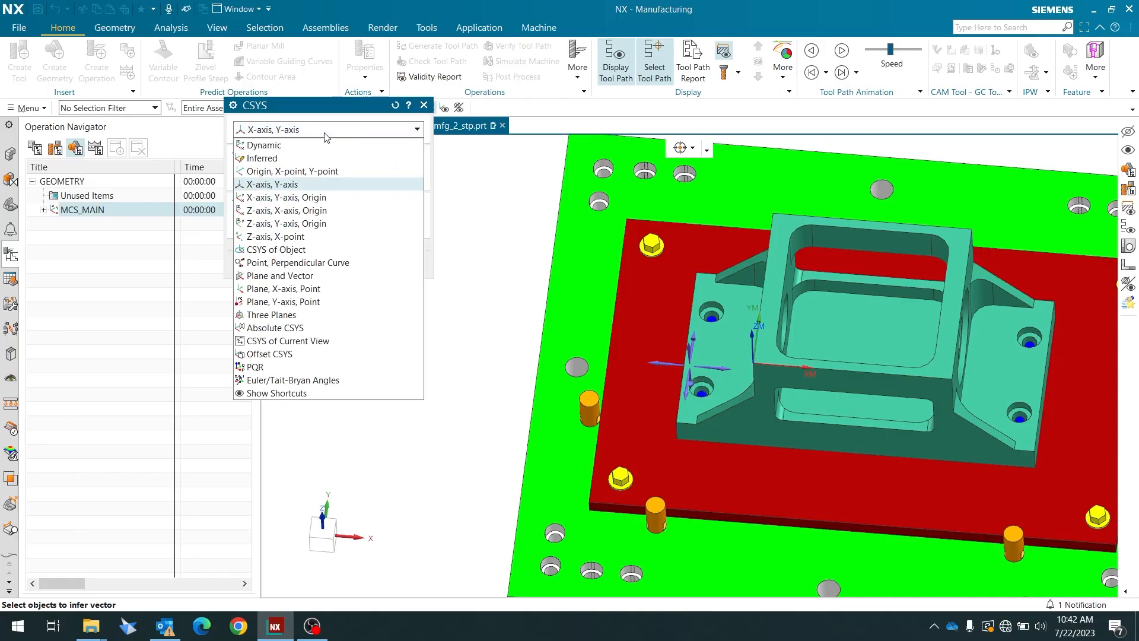
click(323, 144)
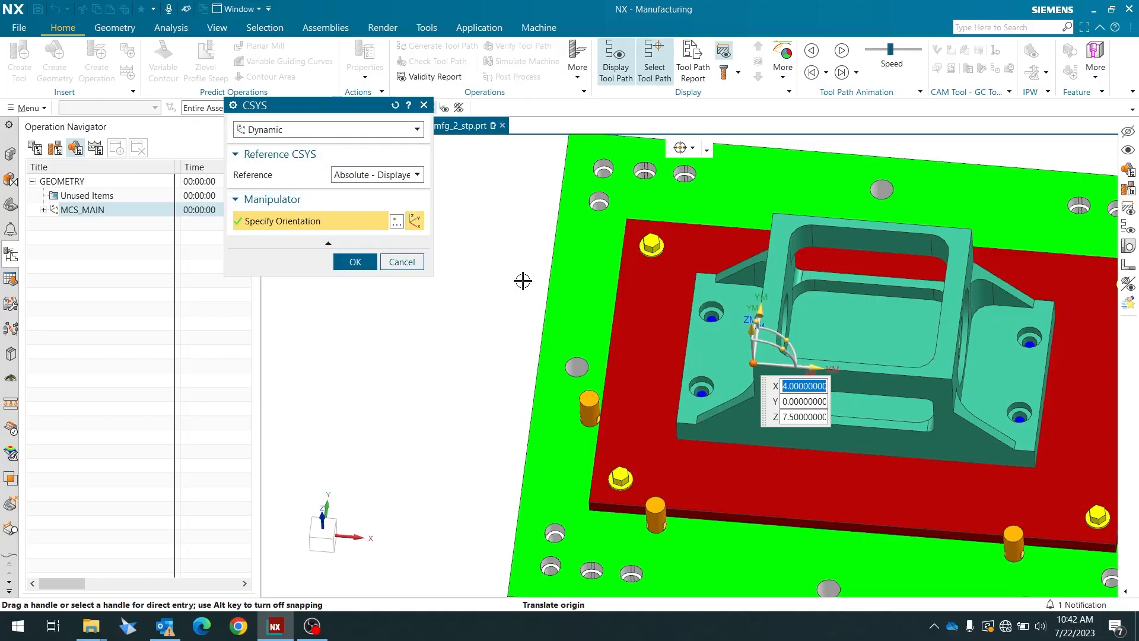
- Place the MCS origin halfway between the midpoints of the casing's two upper side edges, at X 9, Y 4.5, Z 7.5, and accept it
scroll(842, 297, up, 2)
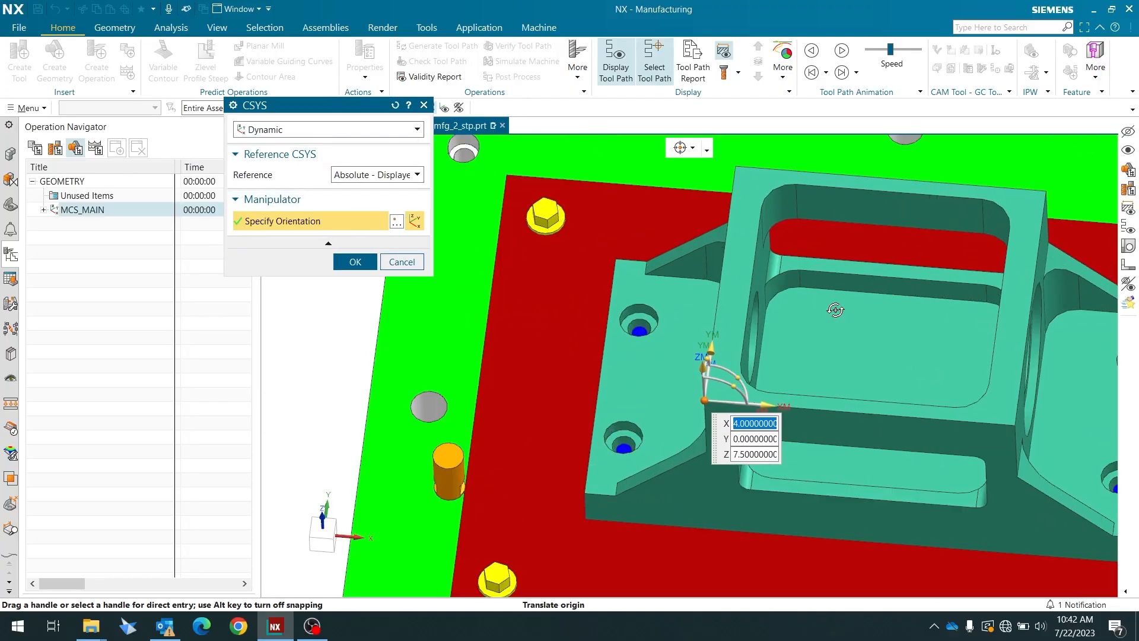
middle_drag(834, 300, 746, 258)
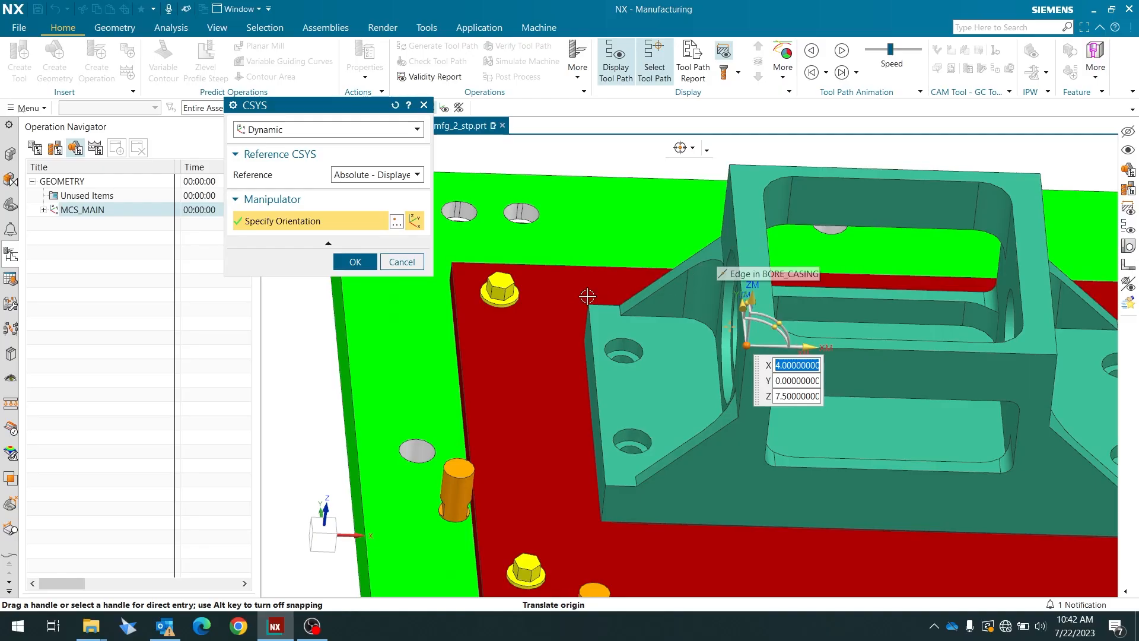
scroll(588, 296, down, 2)
middle_drag(776, 295, 760, 331)
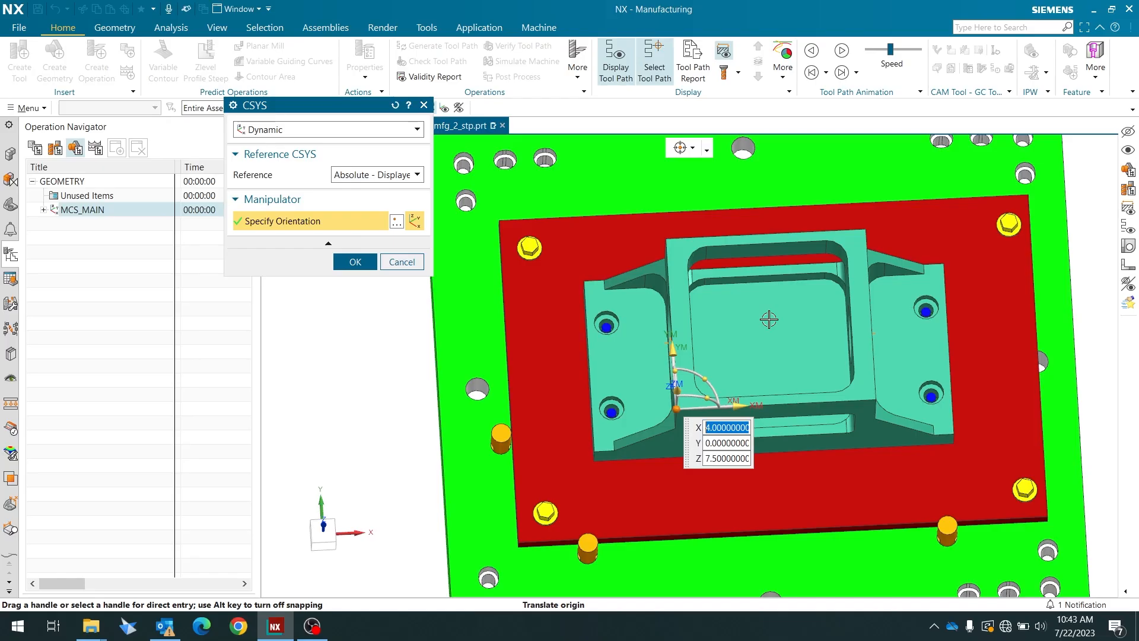
click(396, 224)
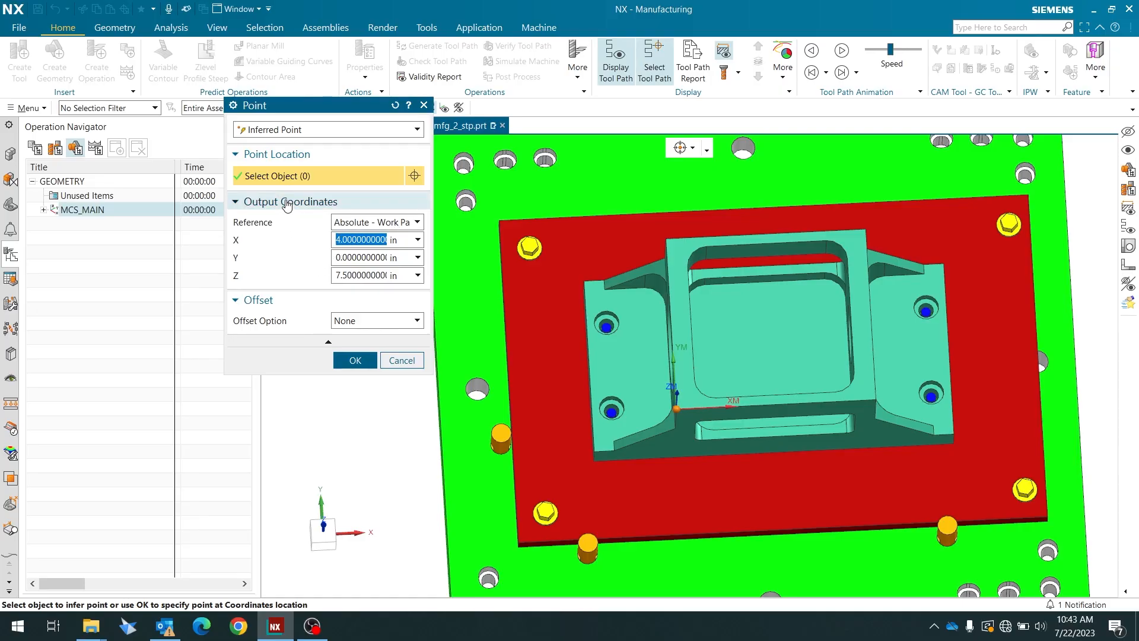
click(289, 131)
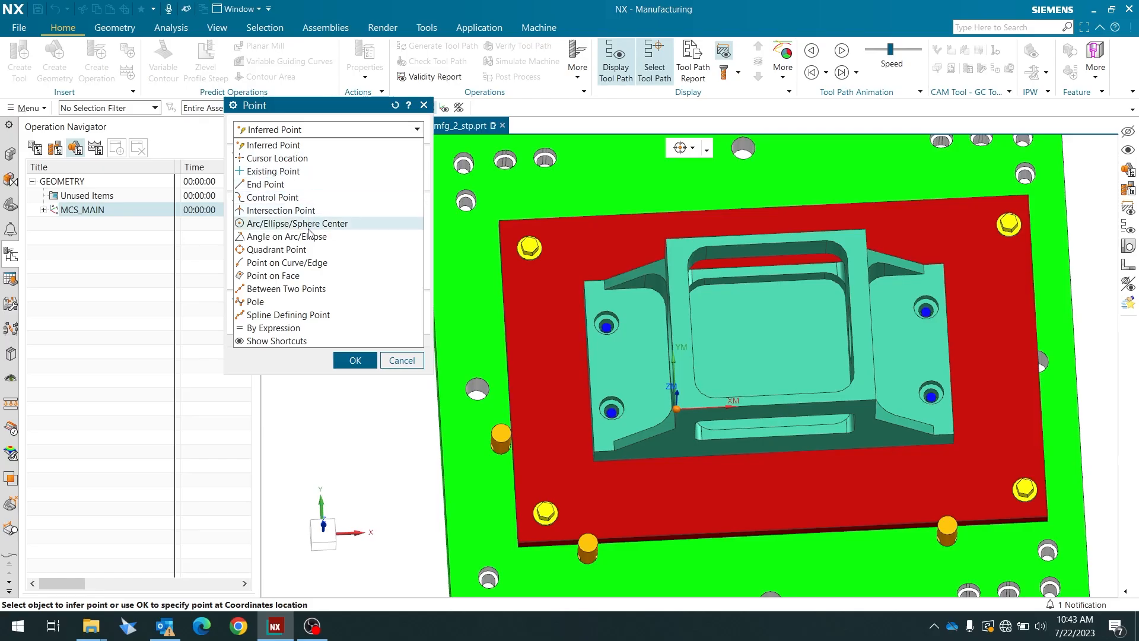
click(303, 289)
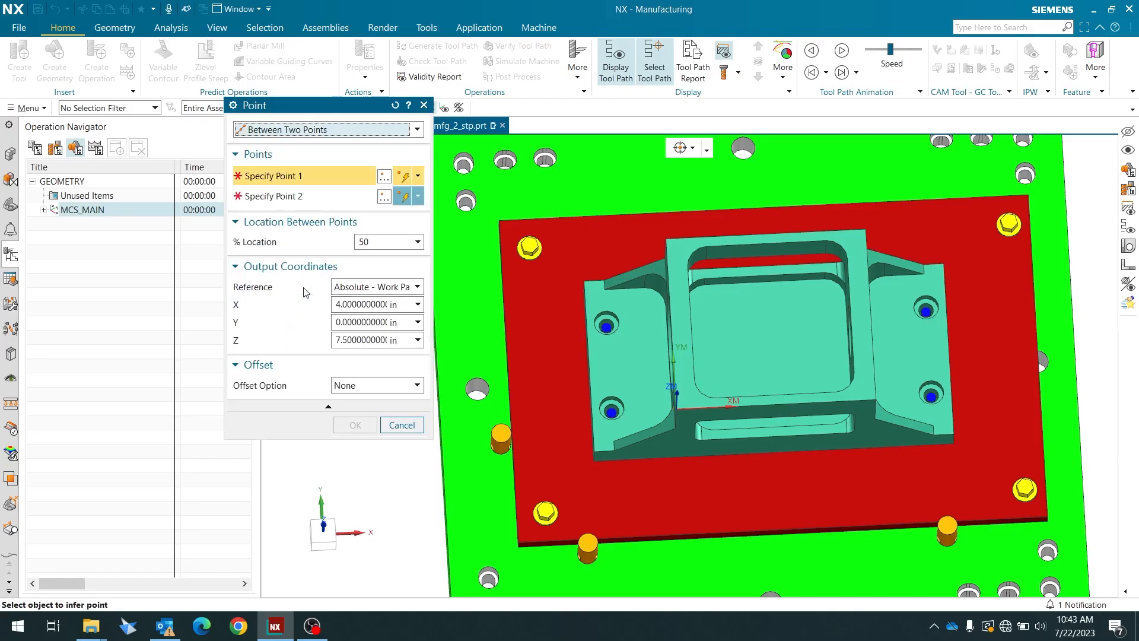
click(671, 325)
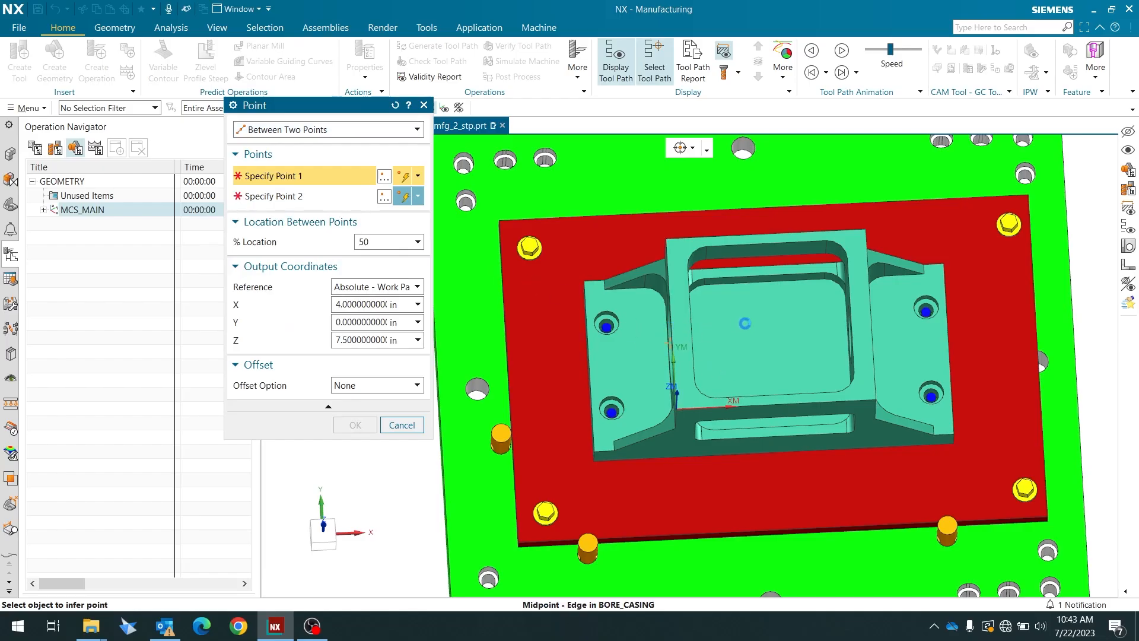
click(877, 318)
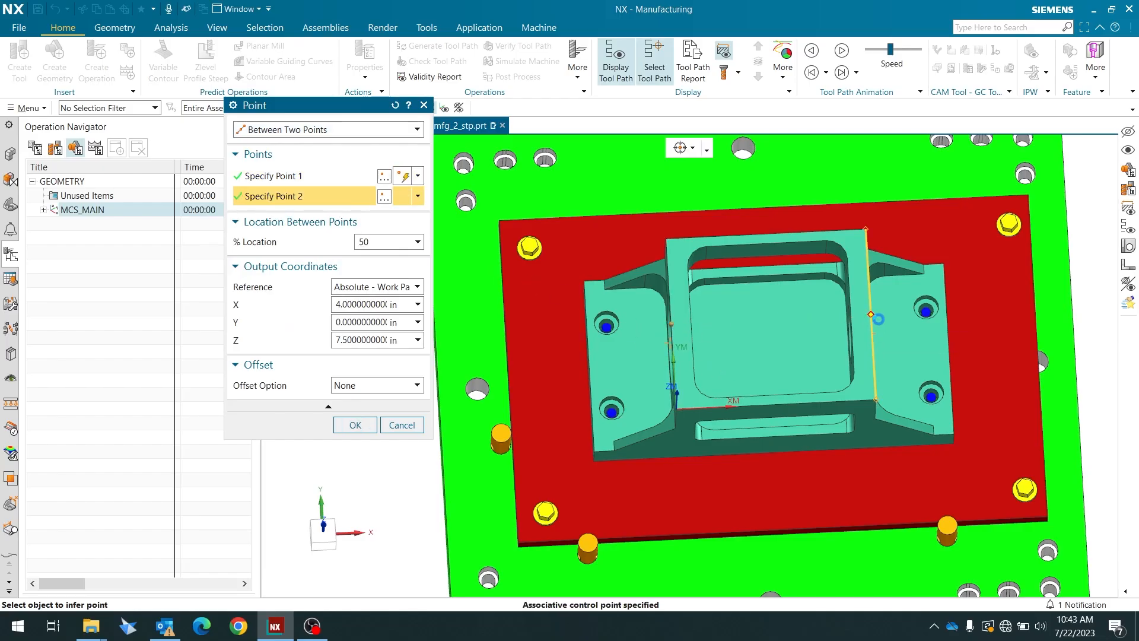
click(358, 425)
middle_drag(636, 418, 593, 350)
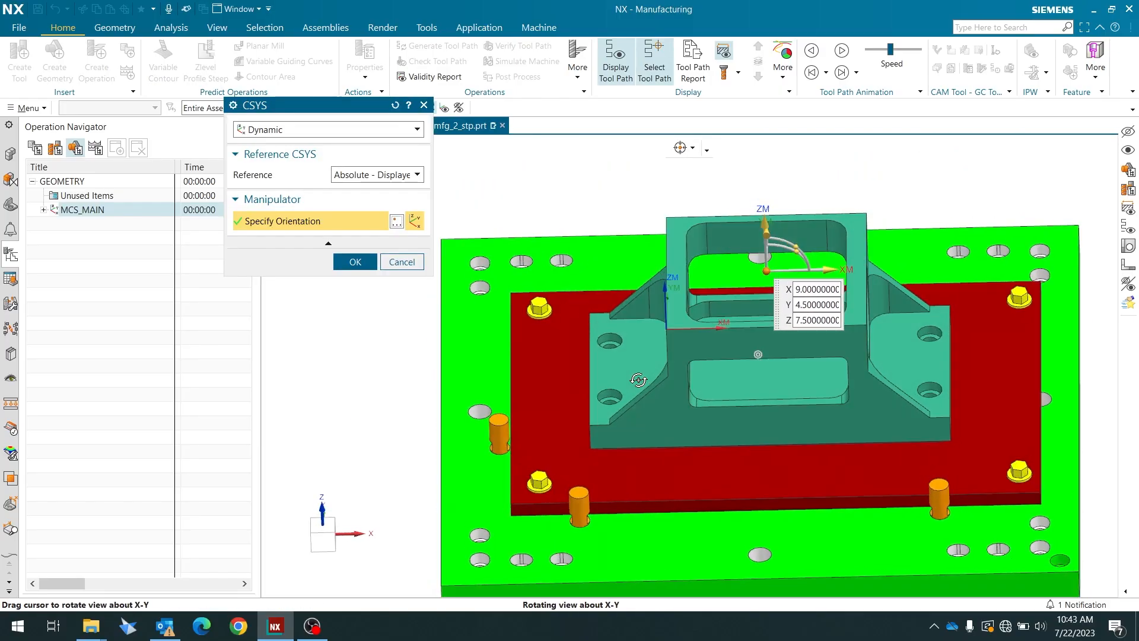
click(355, 261)
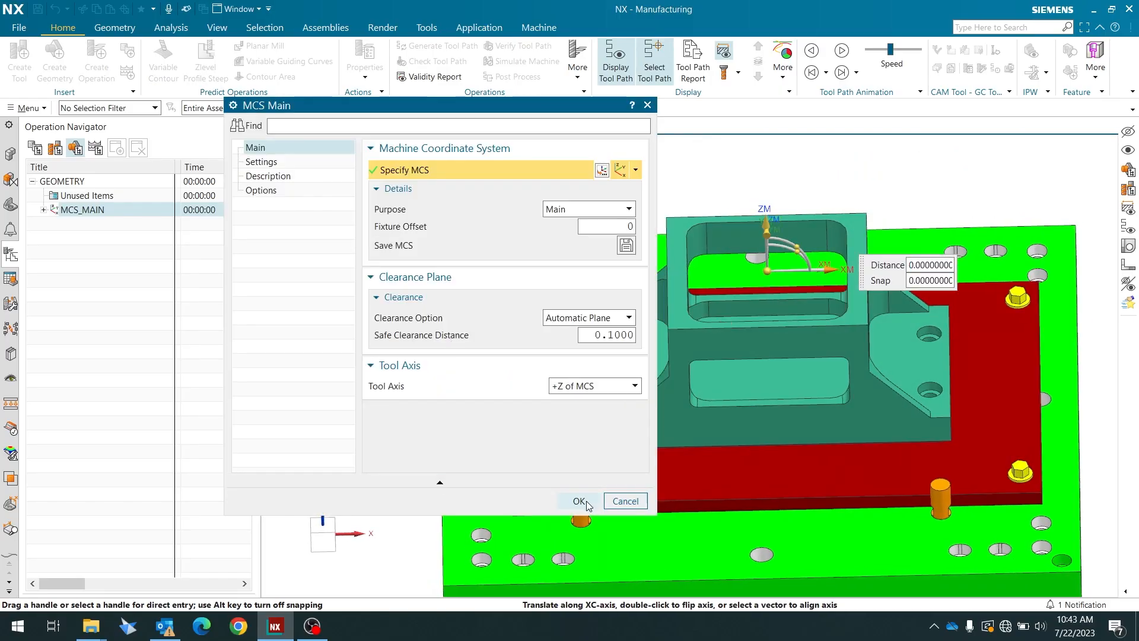
click(586, 504)
middle_drag(635, 377, 632, 397)
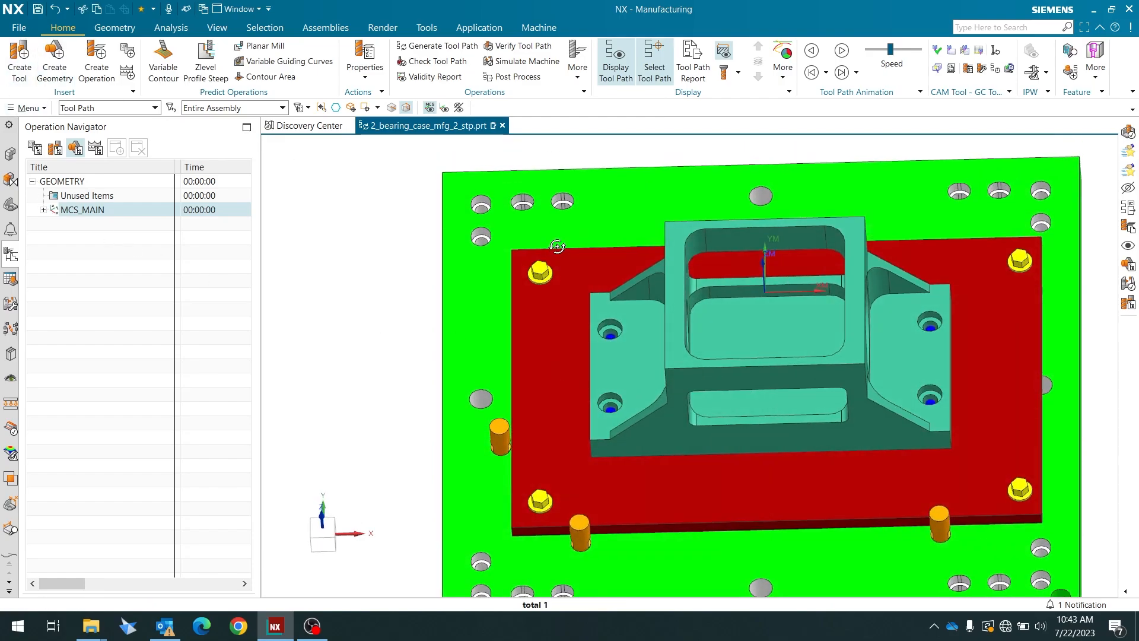
middle_drag(549, 245, 503, 231)
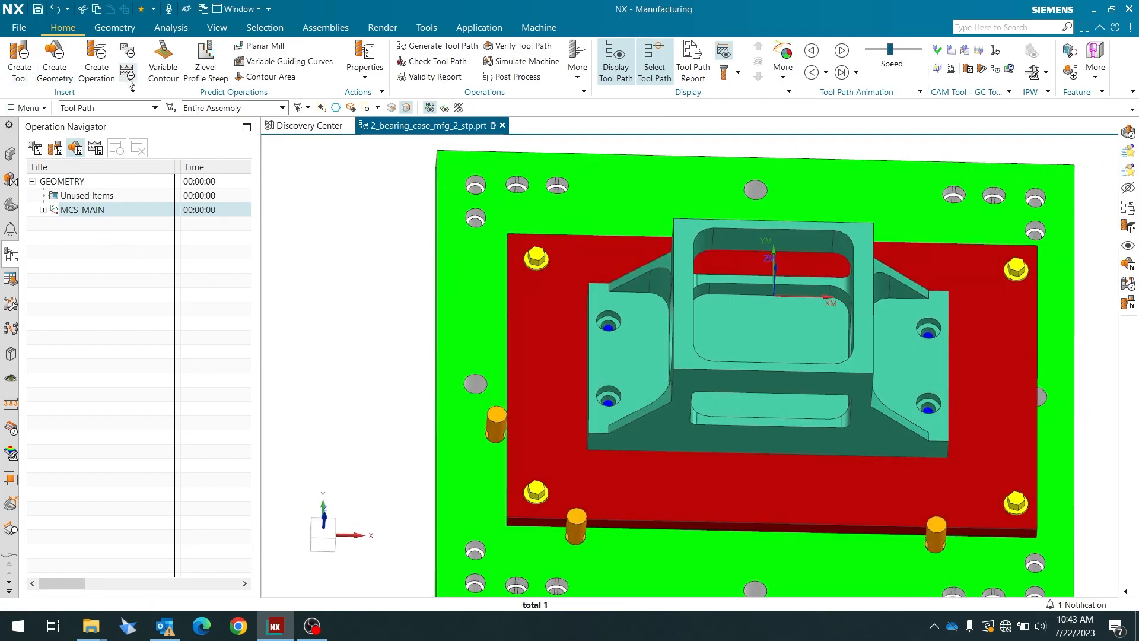
middle_drag(308, 268, 524, 305)
scroll(621, 275, up, 2)
middle_drag(628, 283, 617, 295)
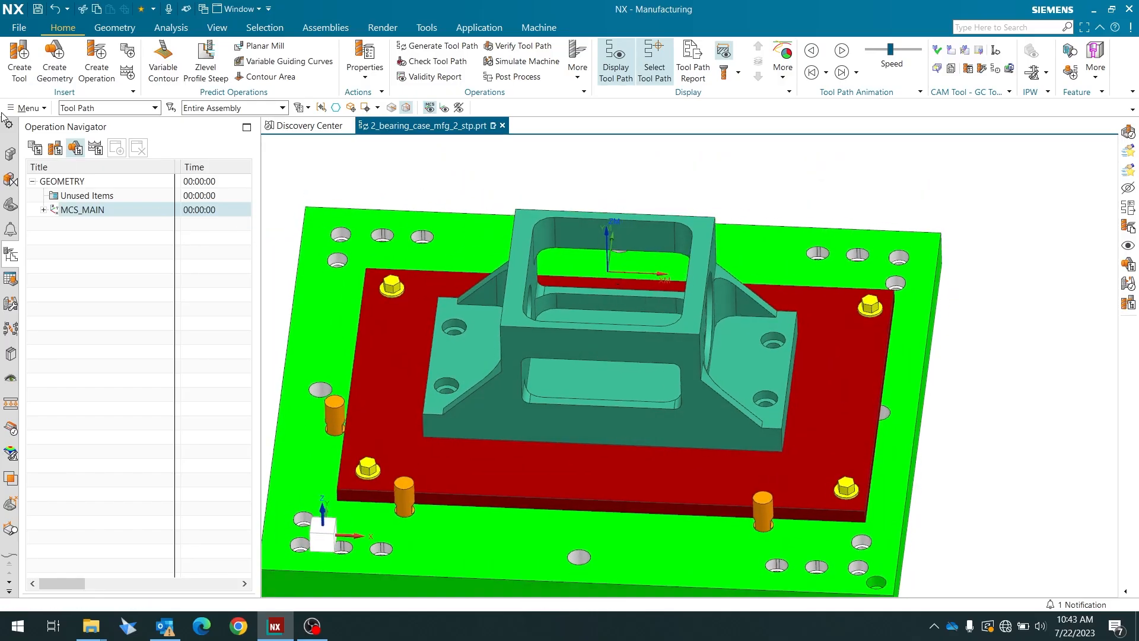
- Check the units of the displayed part in its properties
click(19, 28)
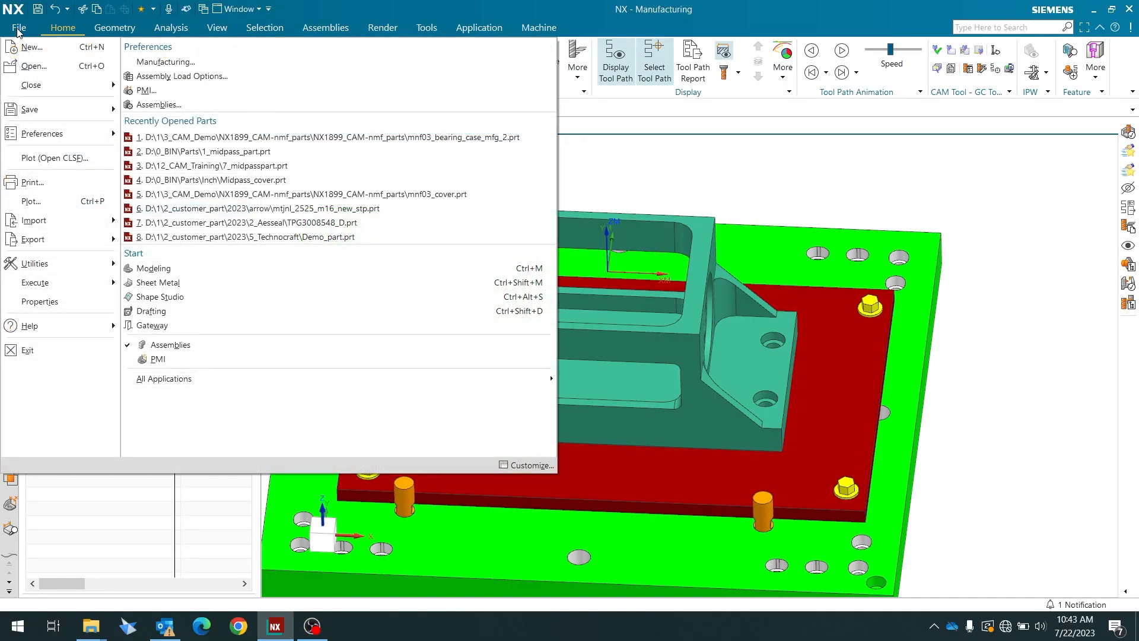
click(76, 301)
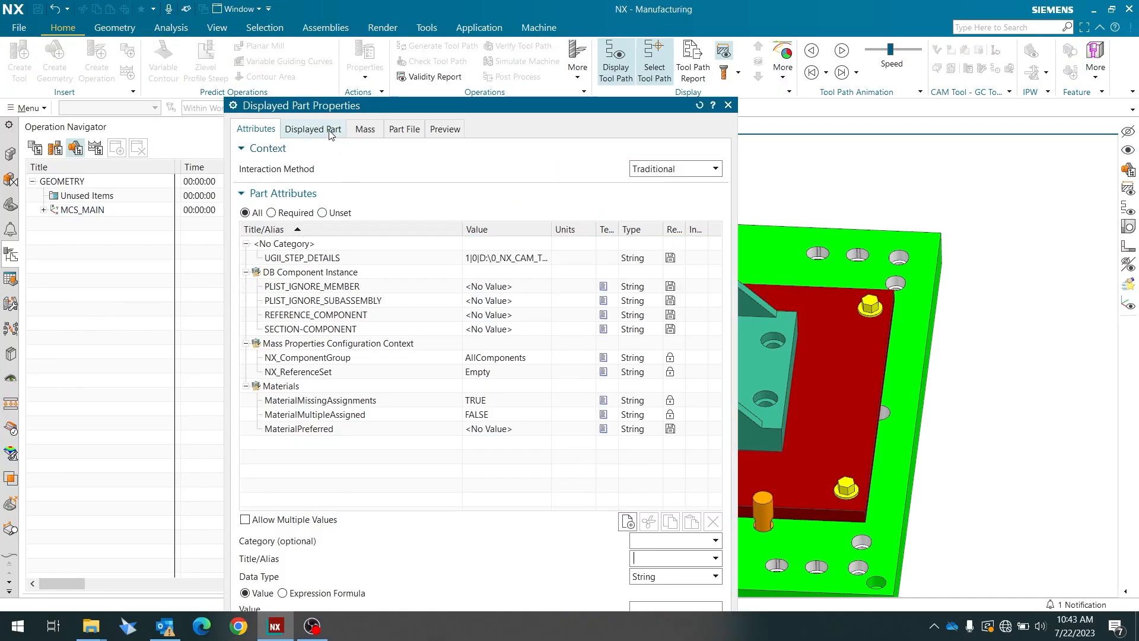
click(314, 130)
click(389, 215)
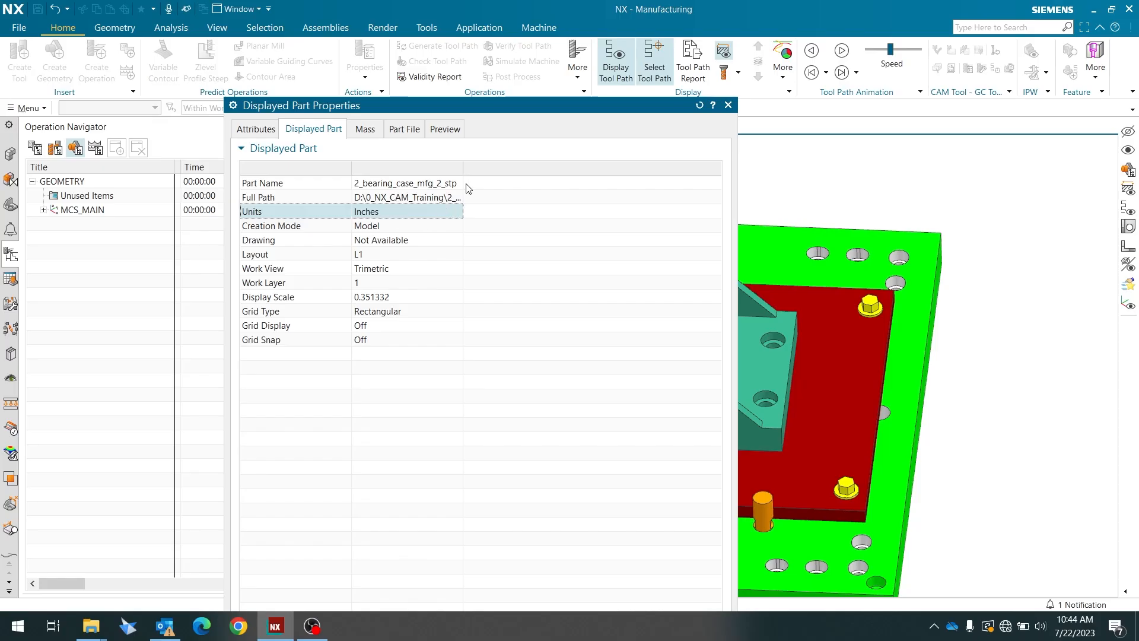
click(728, 106)
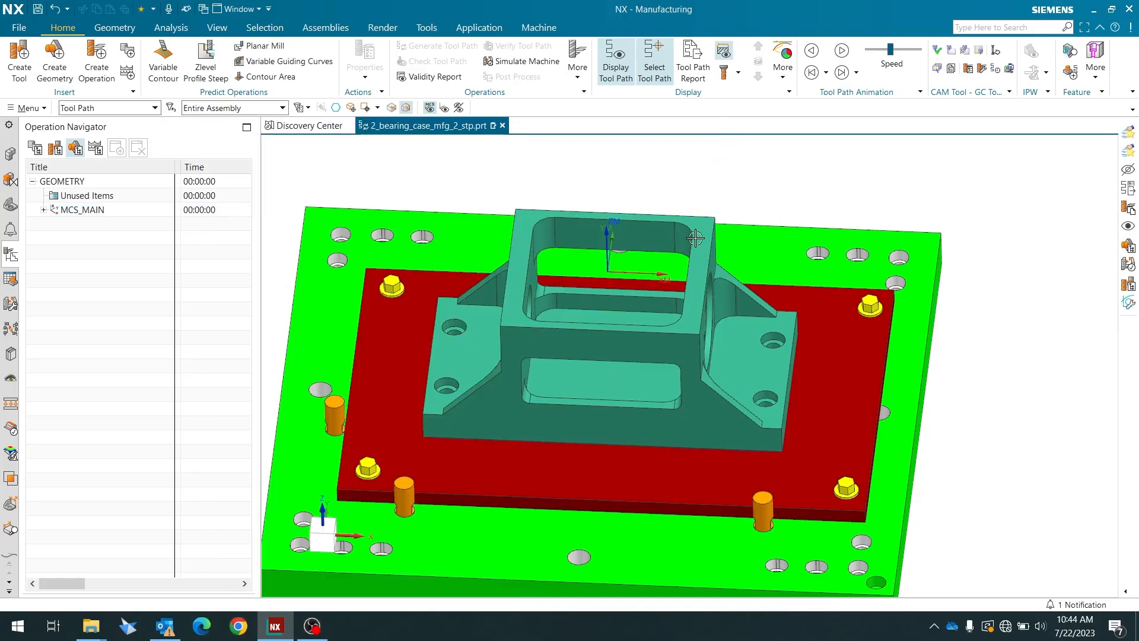
- Close the bearing case assembly together with its components without saving the changes
scroll(695, 238, up, 1)
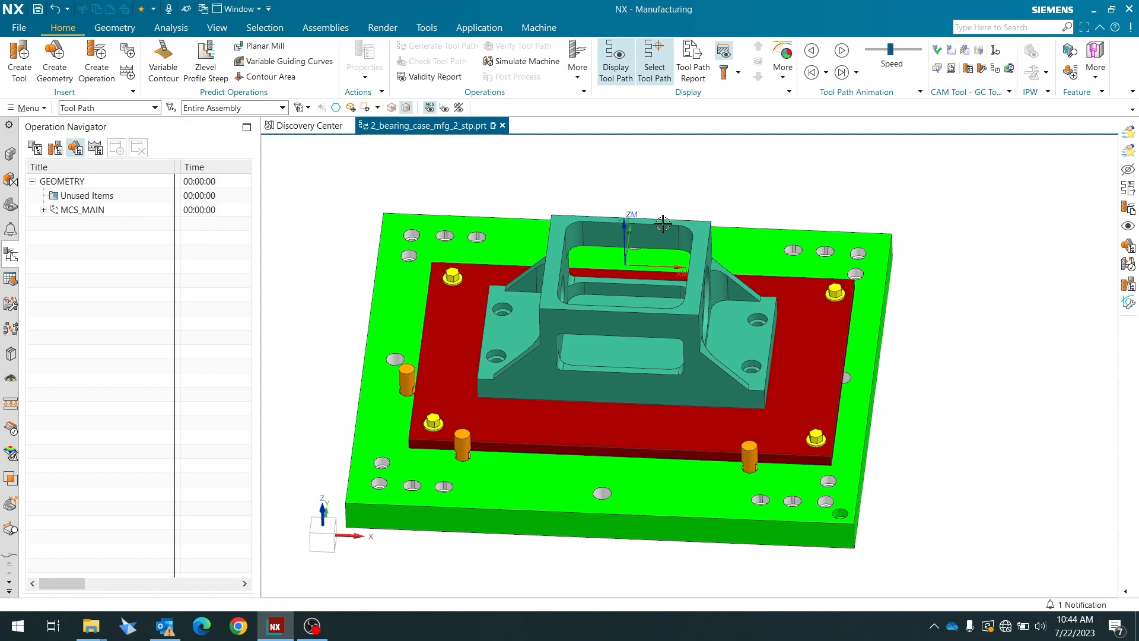
click(503, 126)
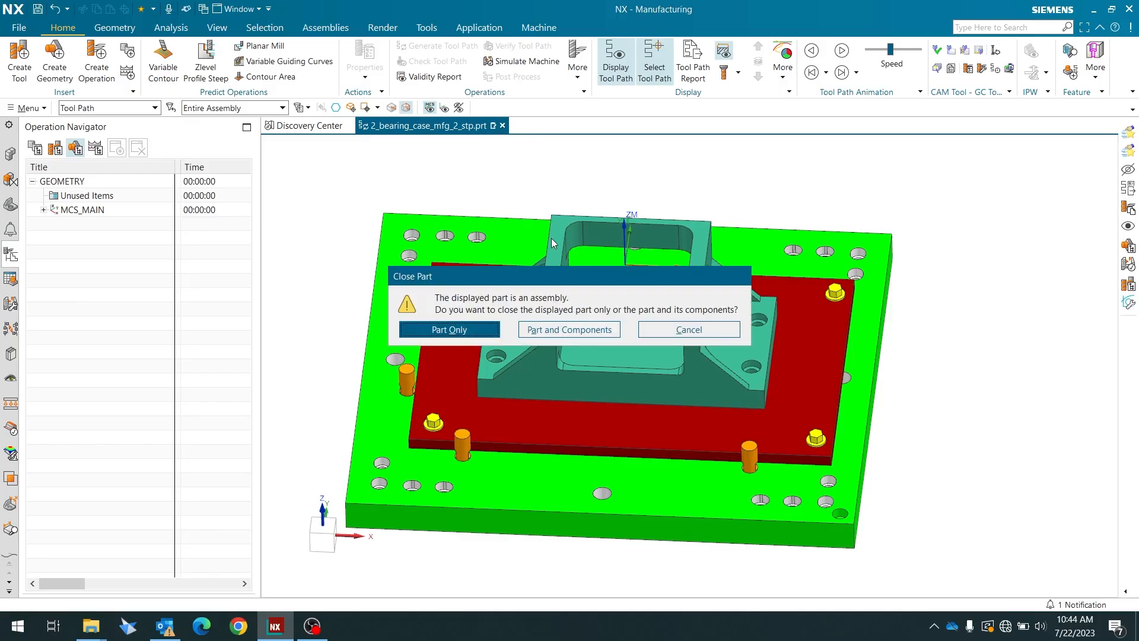
click(586, 331)
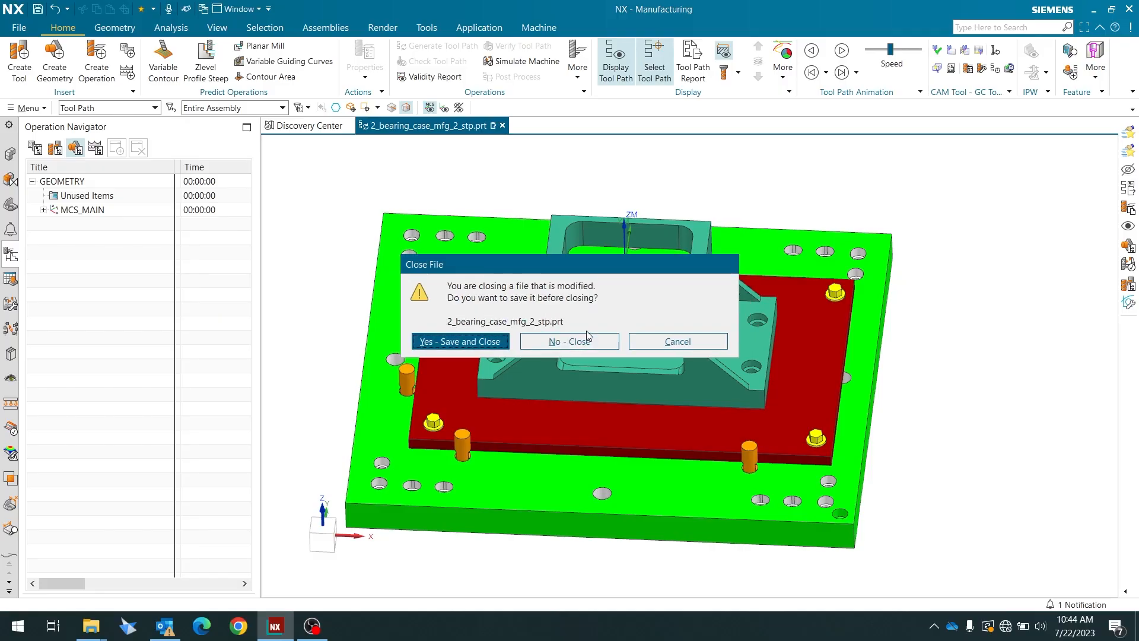
click(586, 342)
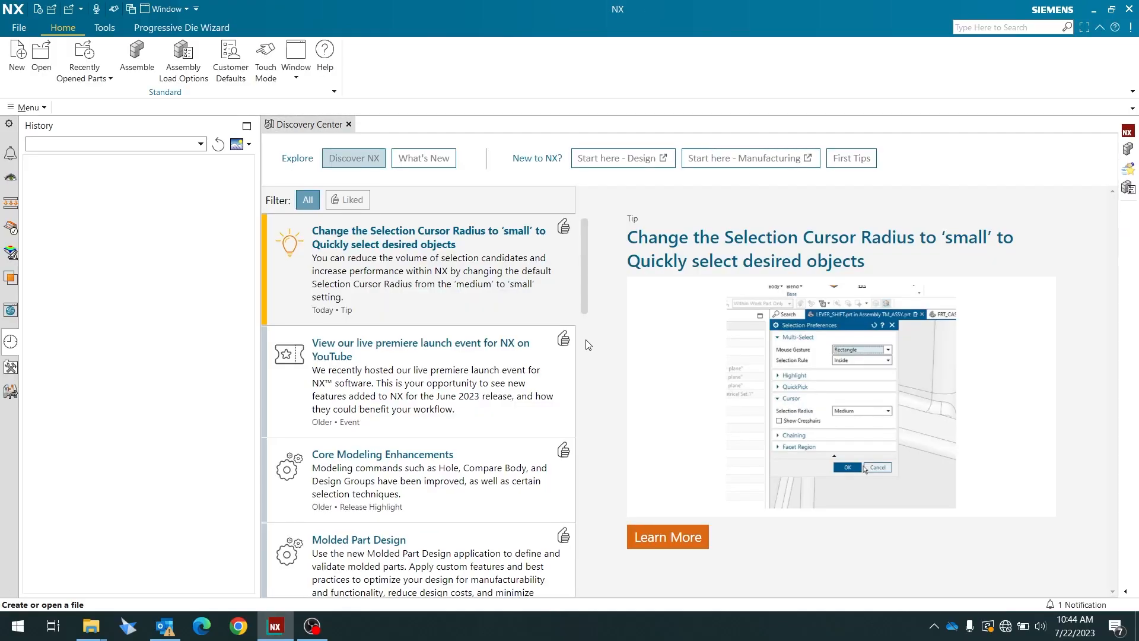
- Create a new millimetre part named Ex1 from the Model template in the 2_bearing_case folder
click(17, 53)
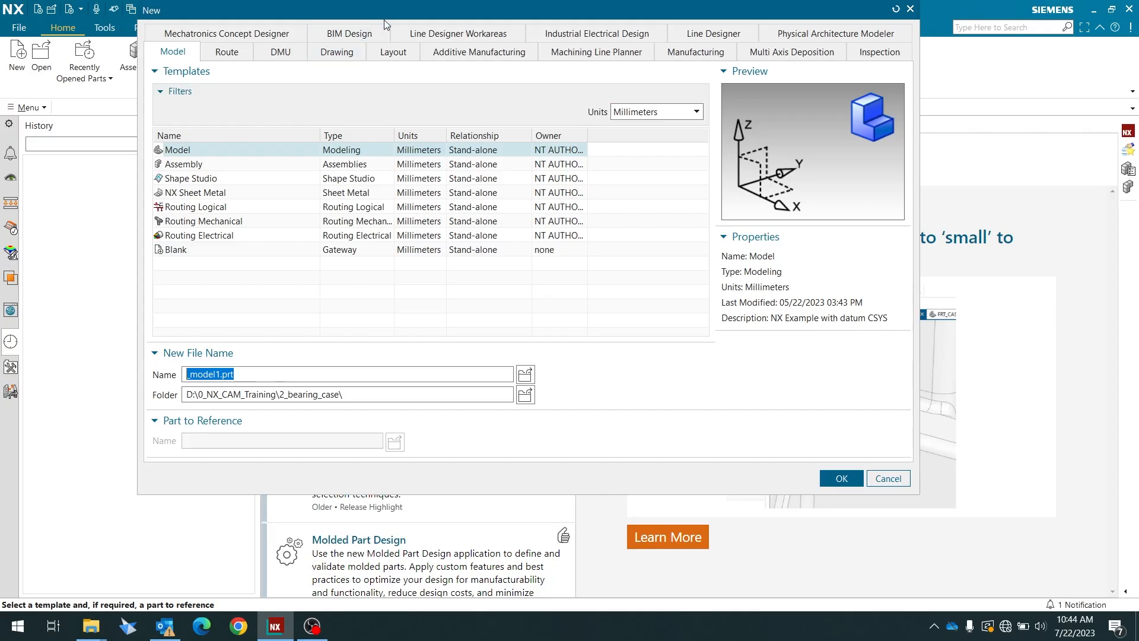
drag(390, 15, 448, 67)
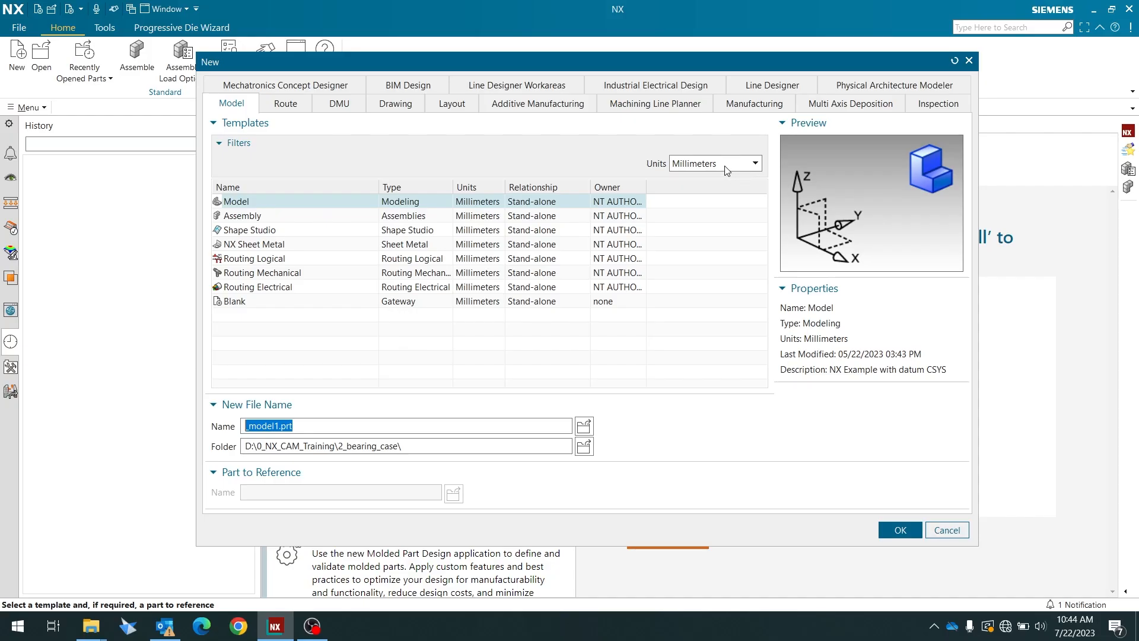
click(310, 424)
double_click(310, 424)
text(Ex)
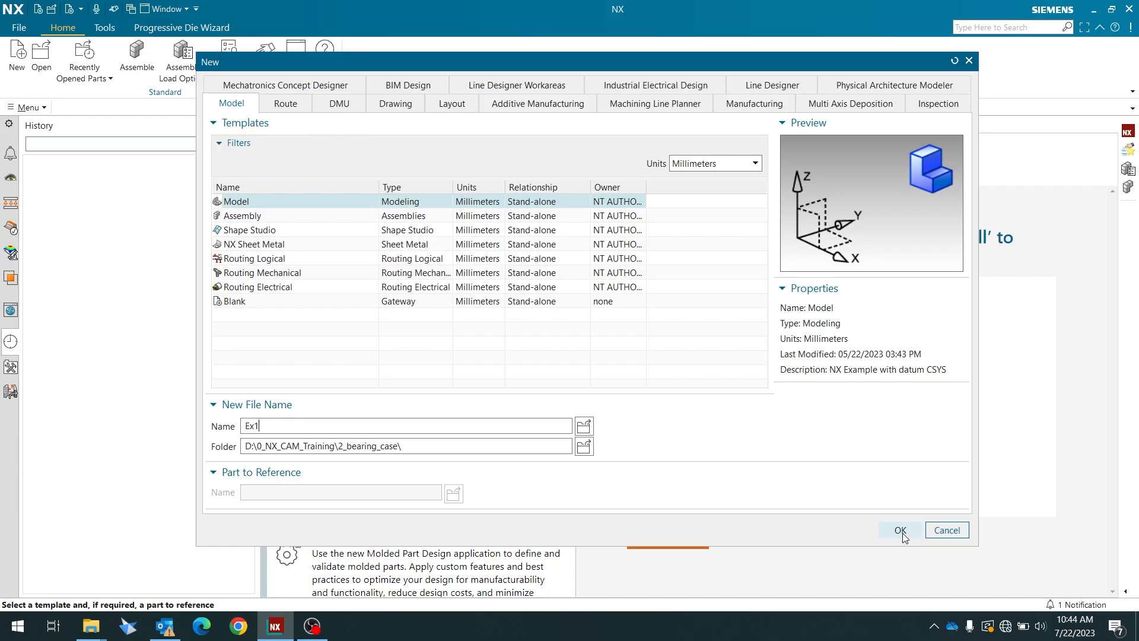
text(1)
click(900, 530)
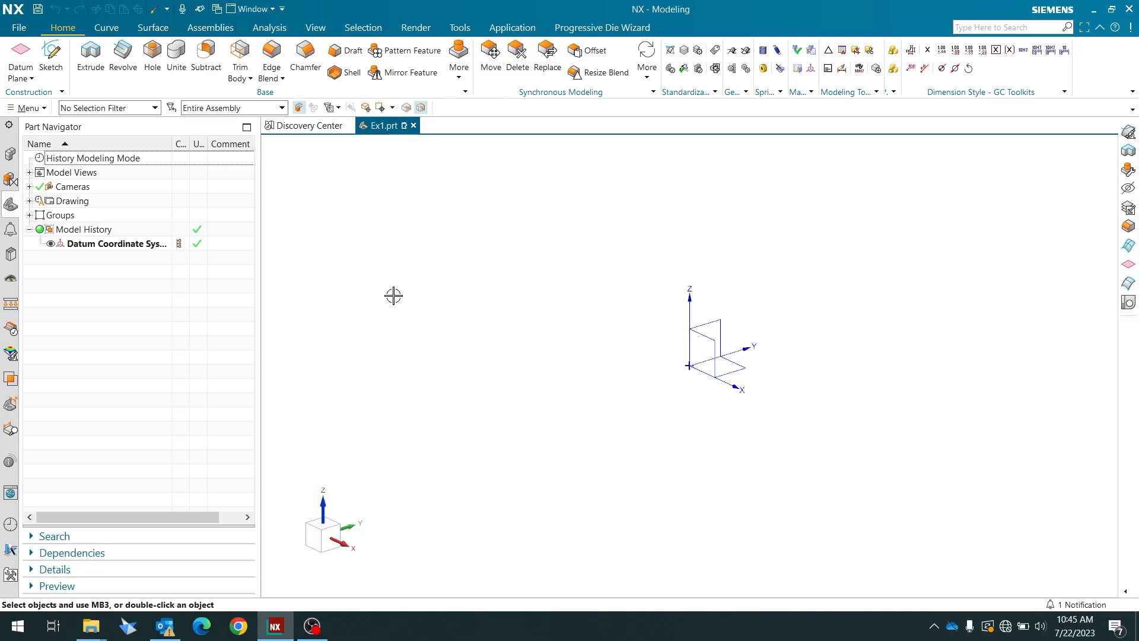
- Start a STEP214 import into the work part and choose 2_bearing_case_mfg_2.stp from the 2_bearing_case folder
click(18, 29)
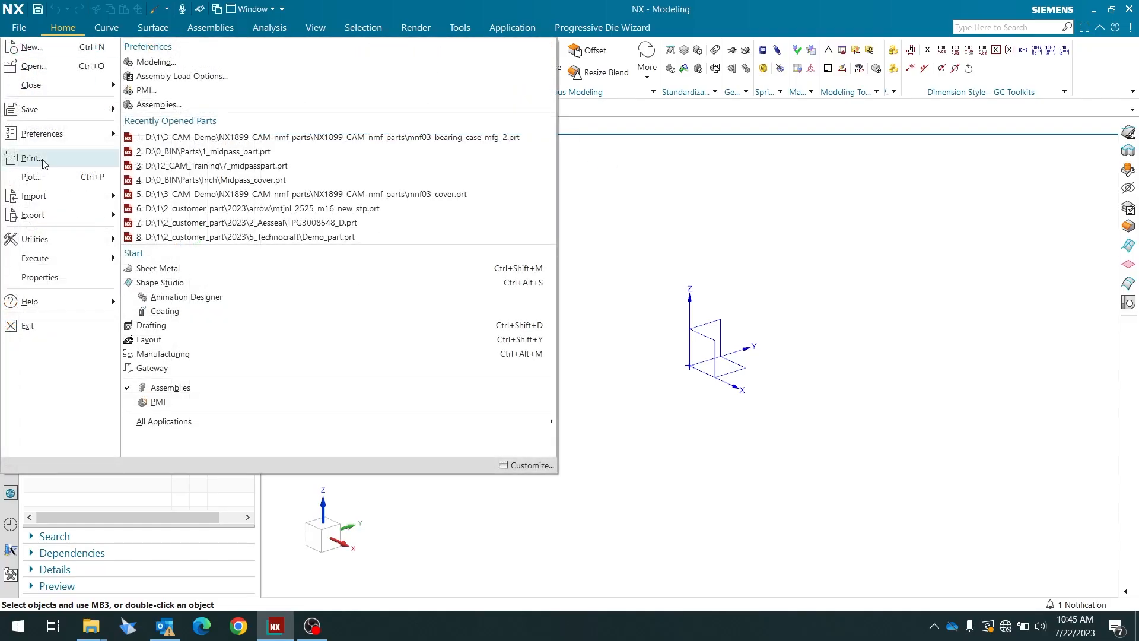
mouse_move(54, 198)
scroll(252, 469, down, 3)
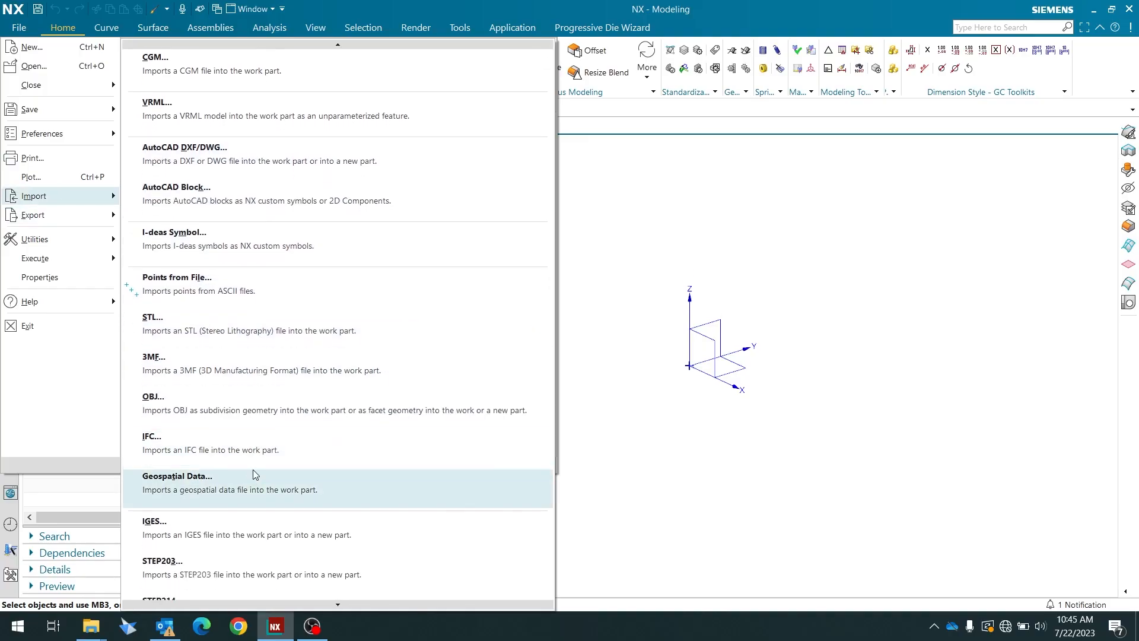
click(254, 575)
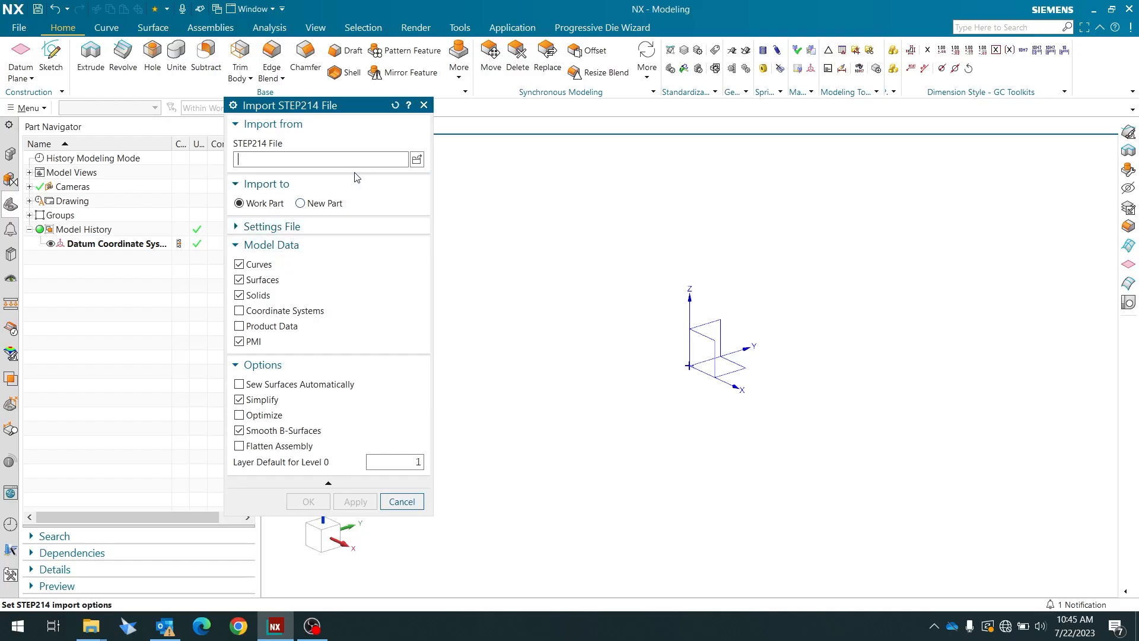
click(417, 159)
click(226, 108)
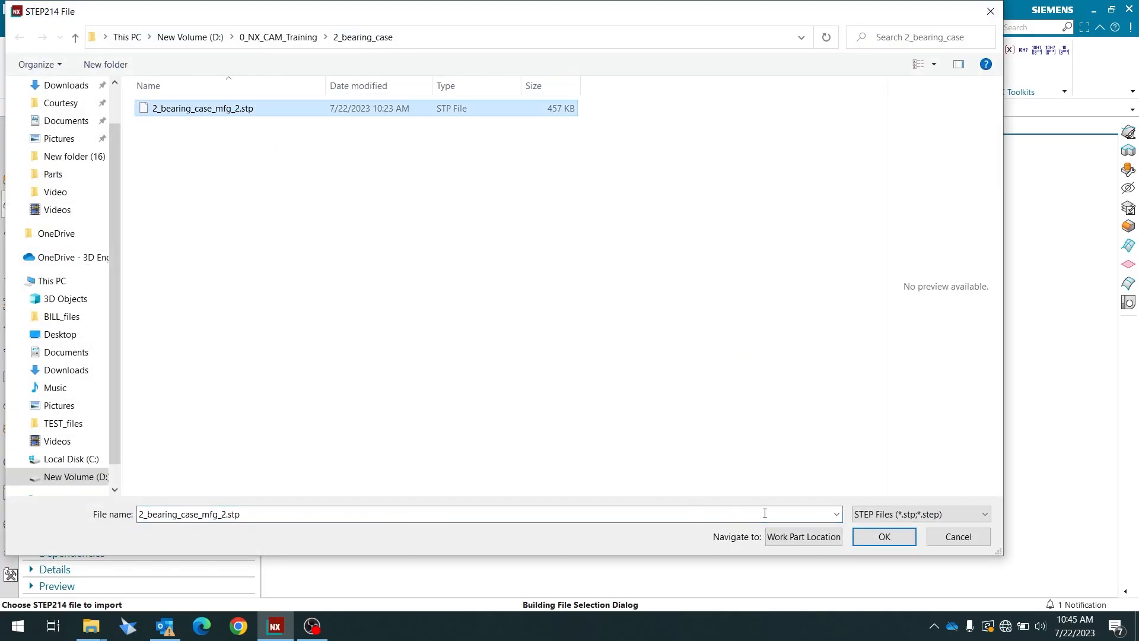
click(884, 536)
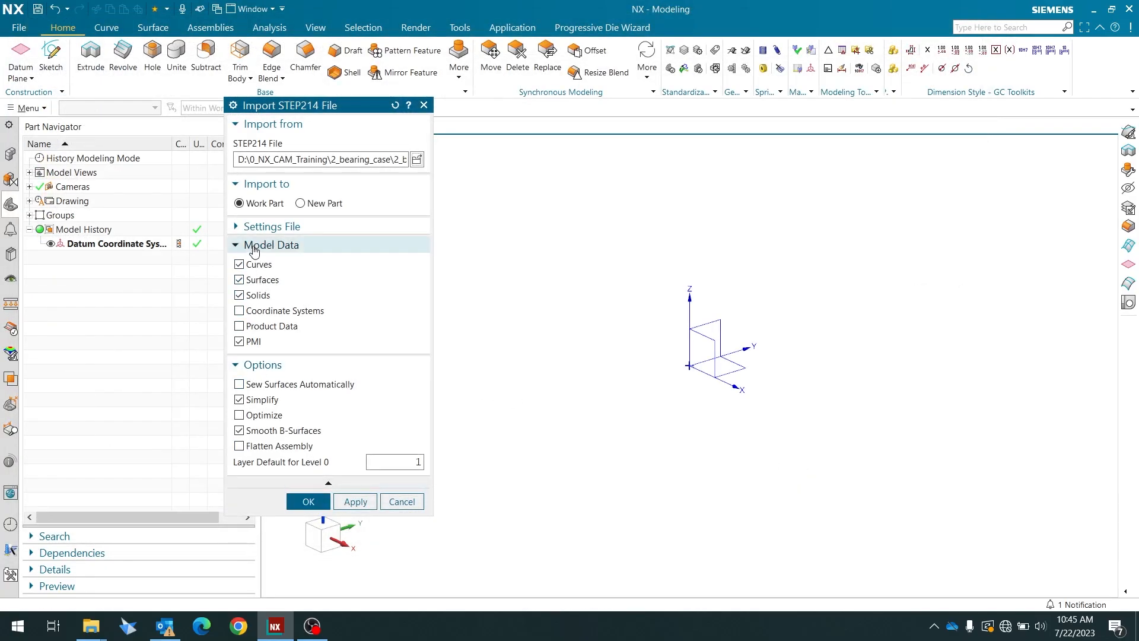
- Include coordinate systems and product data in the imported model data and run the import
click(239, 312)
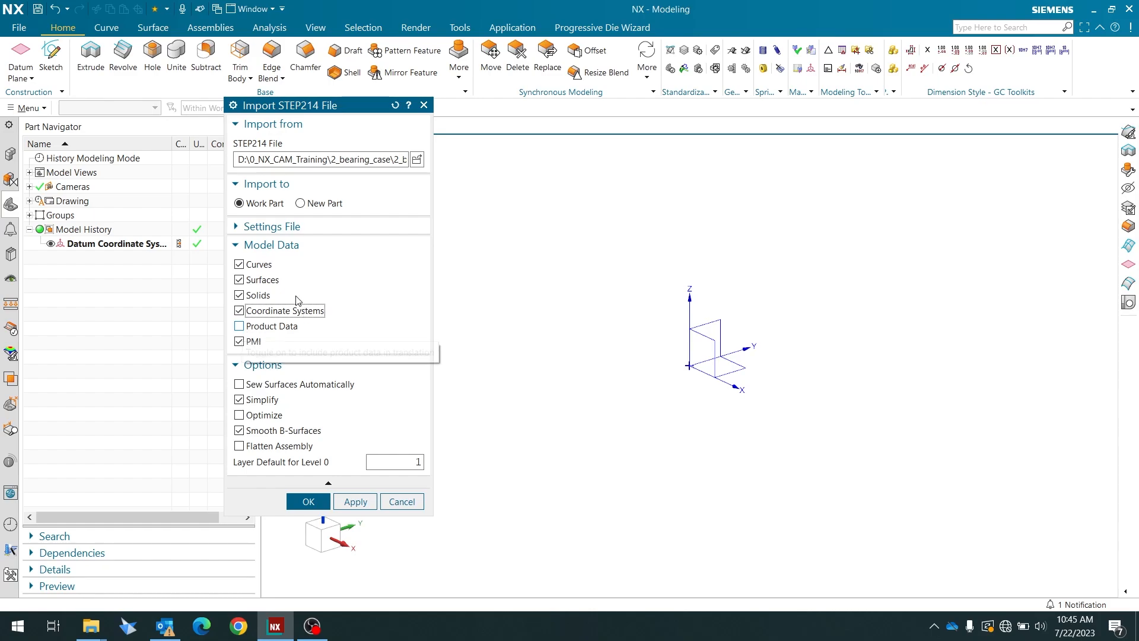
click(265, 326)
click(308, 501)
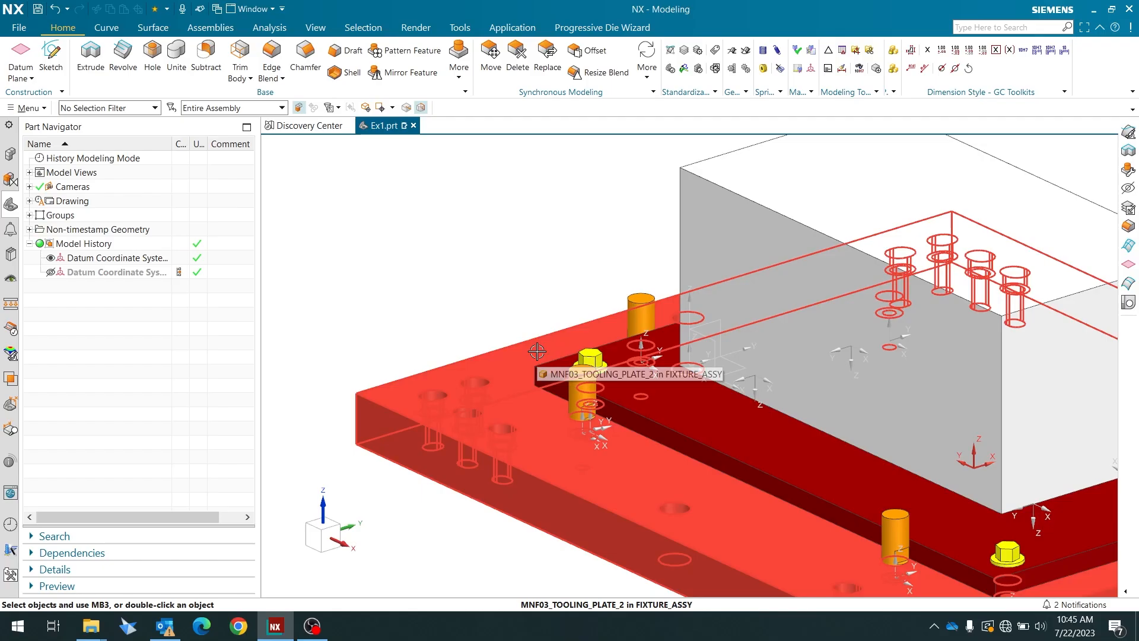
scroll(554, 335, down, 3)
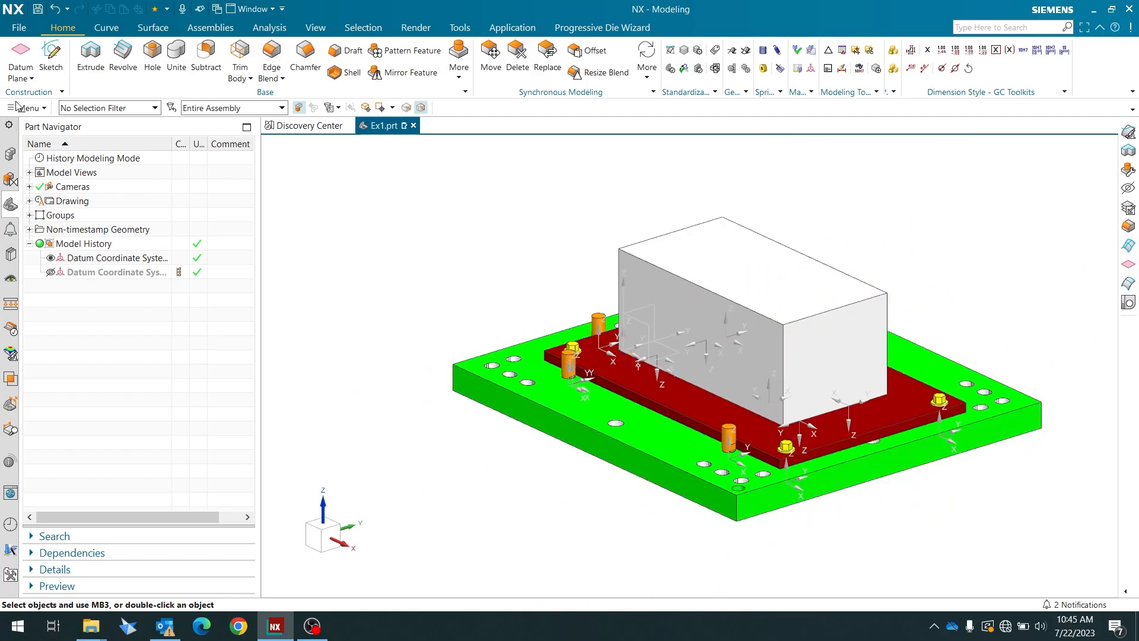
- Check the units of the Ex1 part in its displayed part properties
click(20, 30)
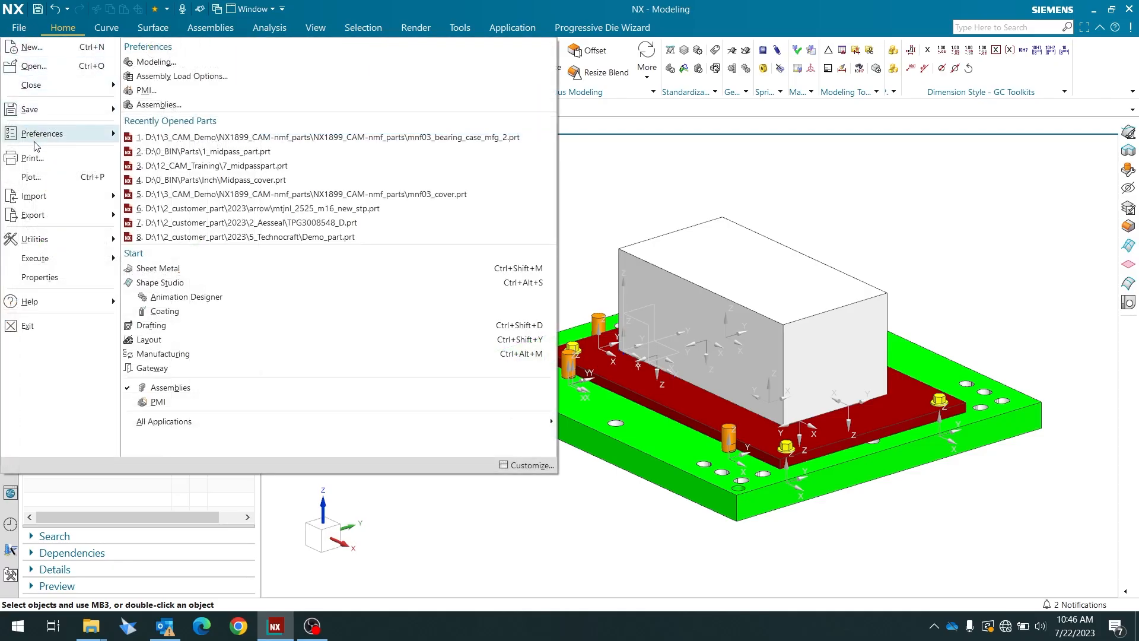
click(66, 277)
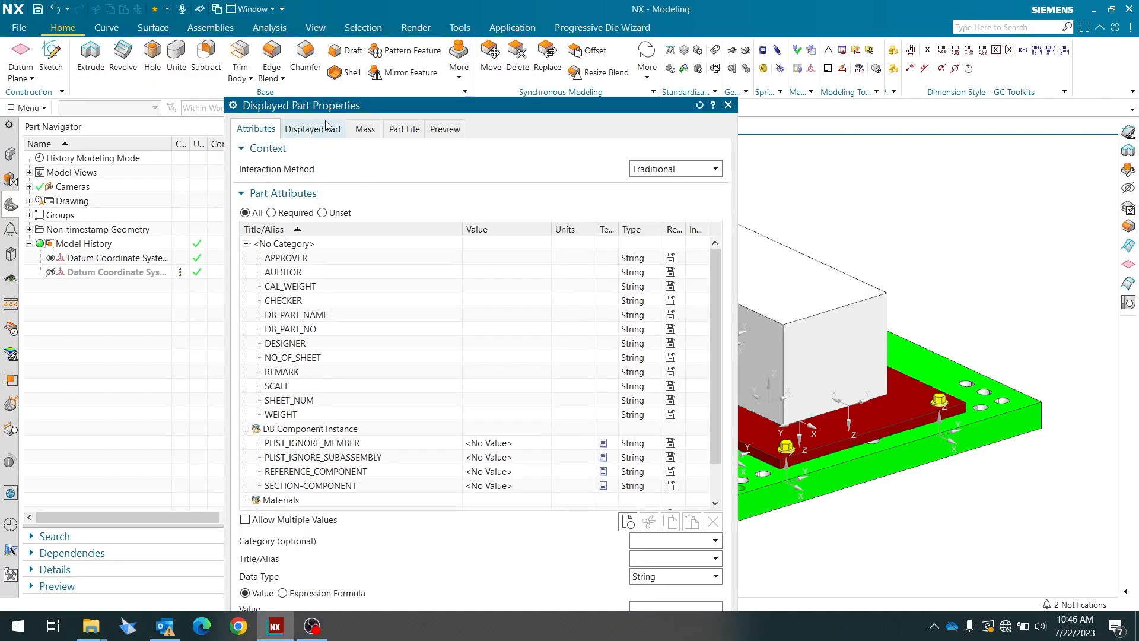
click(328, 135)
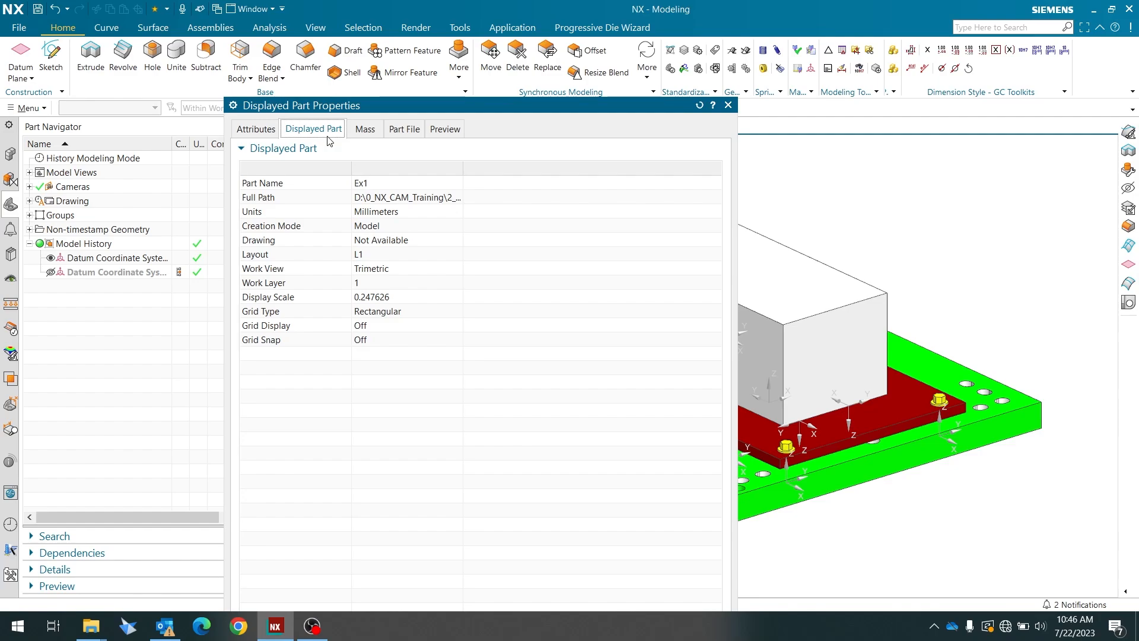
click(728, 105)
- Hide the stock component mnf03_bore_casing_stock194 in the Ex1 assembly
middle_drag(697, 301, 665, 279)
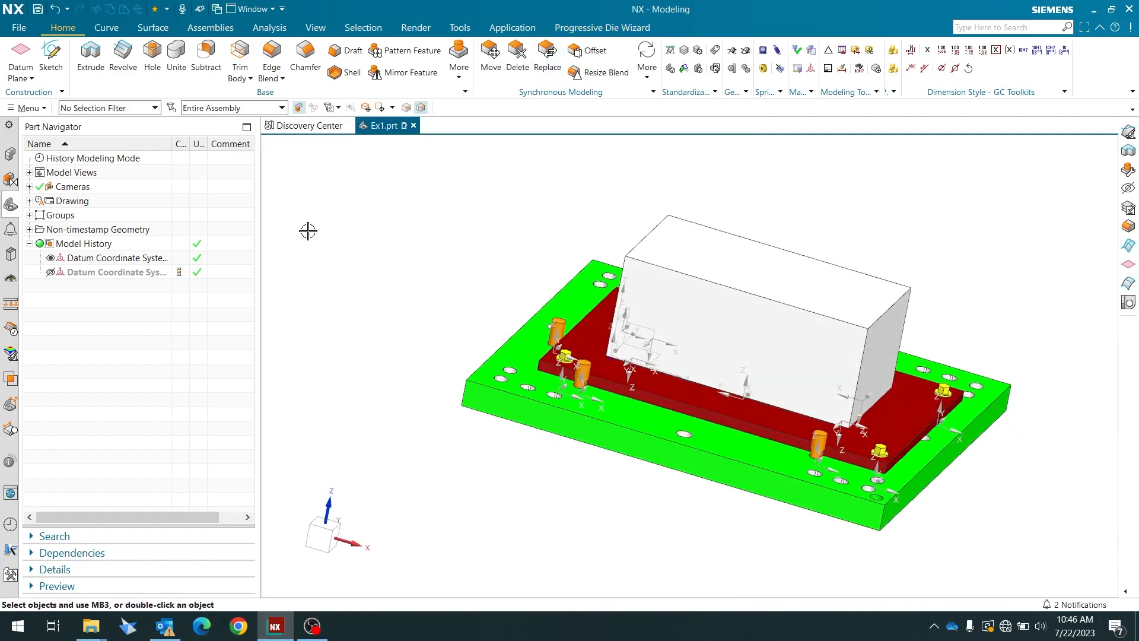
click(10, 154)
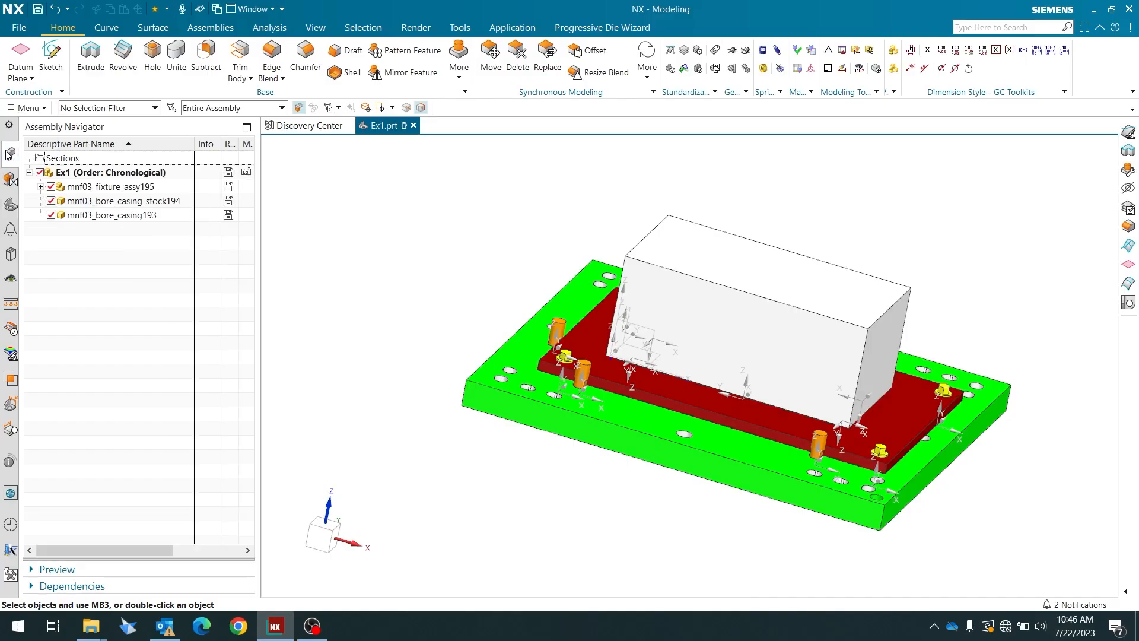
click(51, 201)
- Examine the bore casing and its fixture plates from several angles and distances
middle_drag(510, 350, 490, 468)
scroll(641, 367, up, 2)
scroll(486, 328, down, 3)
scroll(523, 358, up, 2)
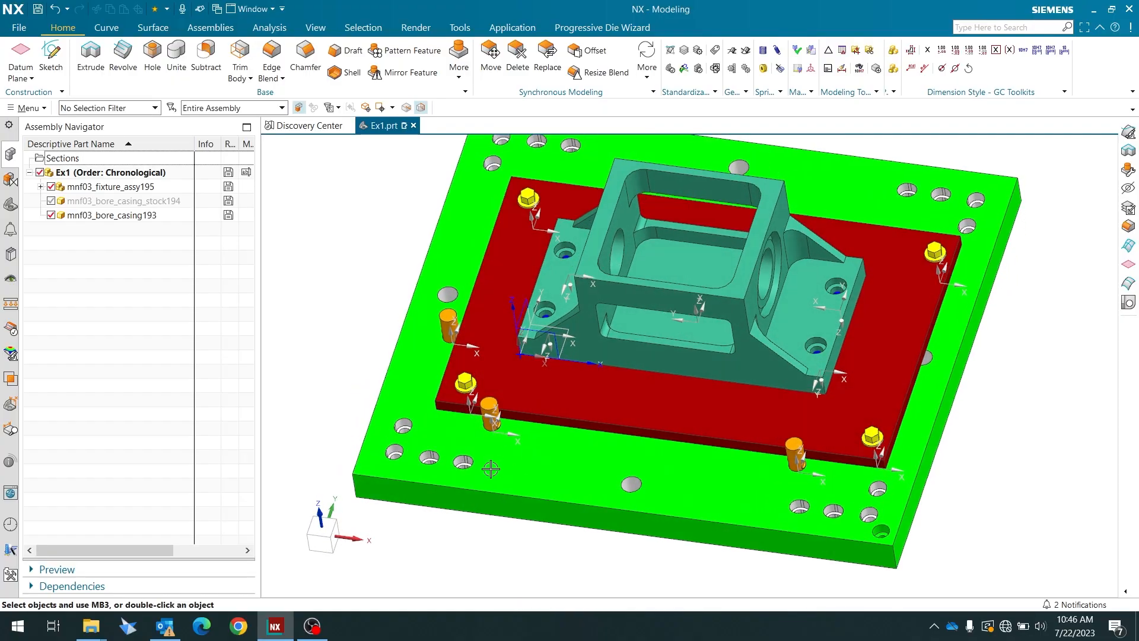
scroll(459, 350, up, 3)
scroll(443, 321, down, 3)
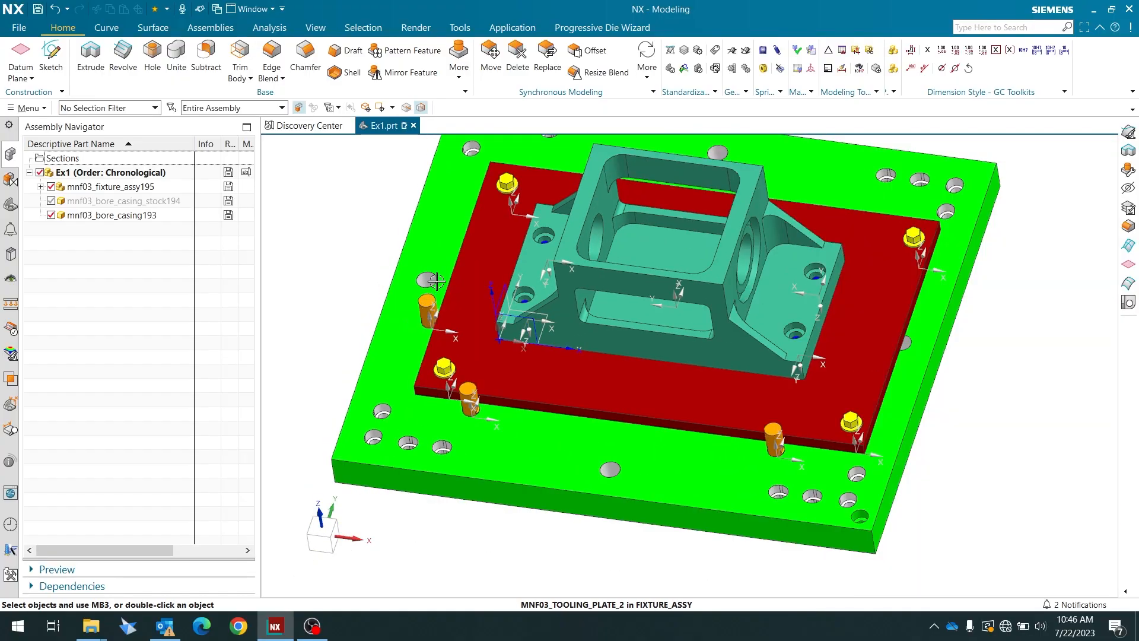
middle_drag(872, 315, 845, 356)
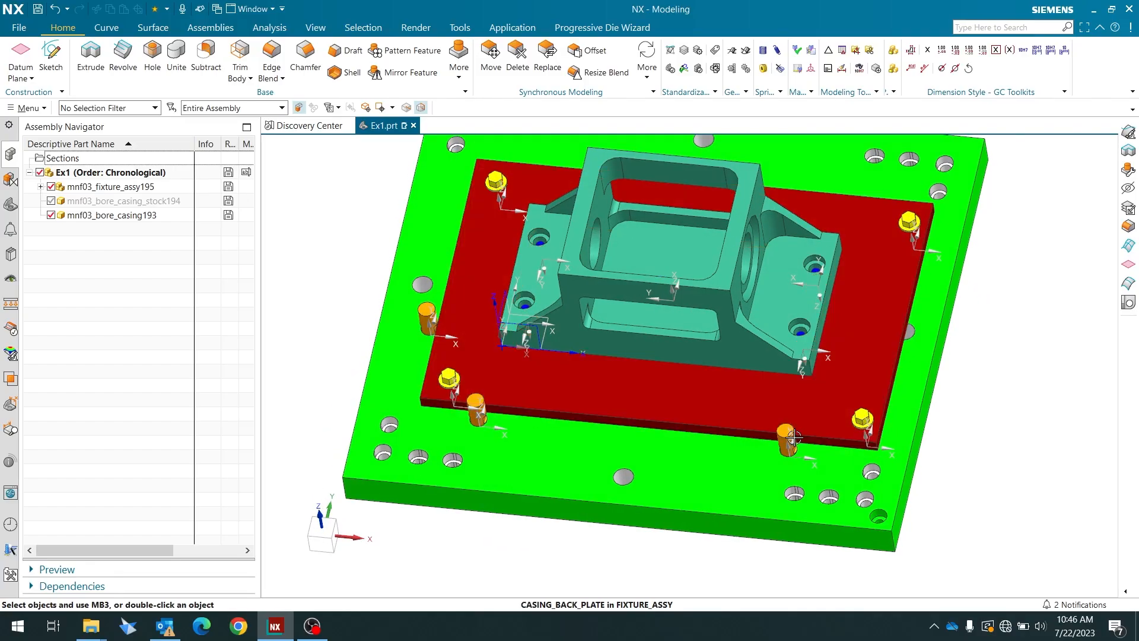
middle_drag(794, 437, 481, 200)
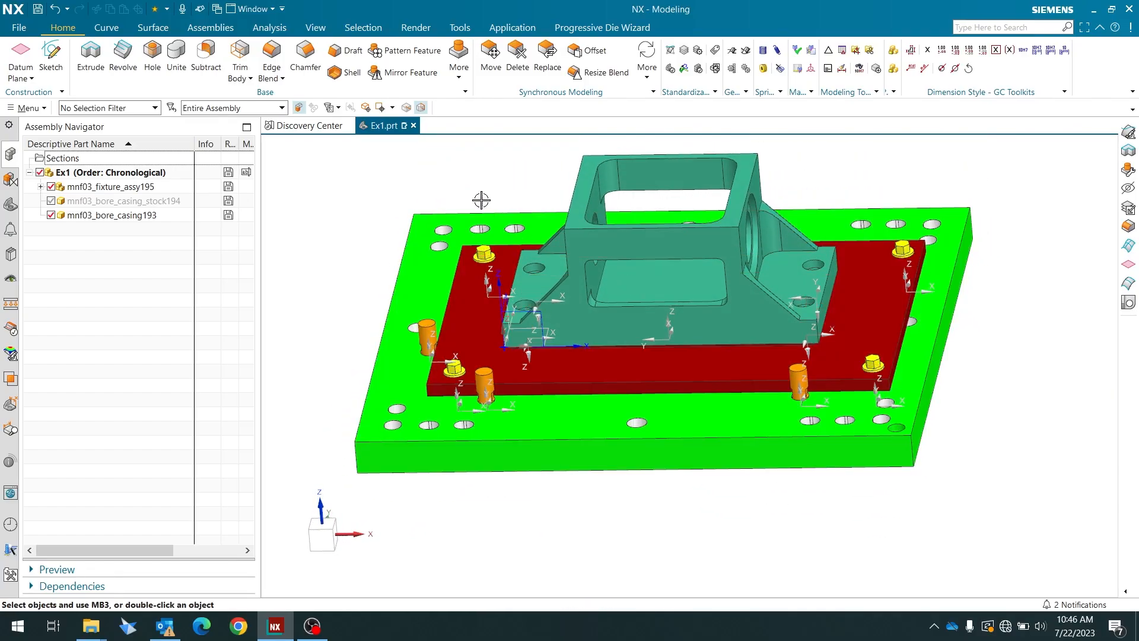
- Hide all datums in the assembly with Show and Hide
click(324, 32)
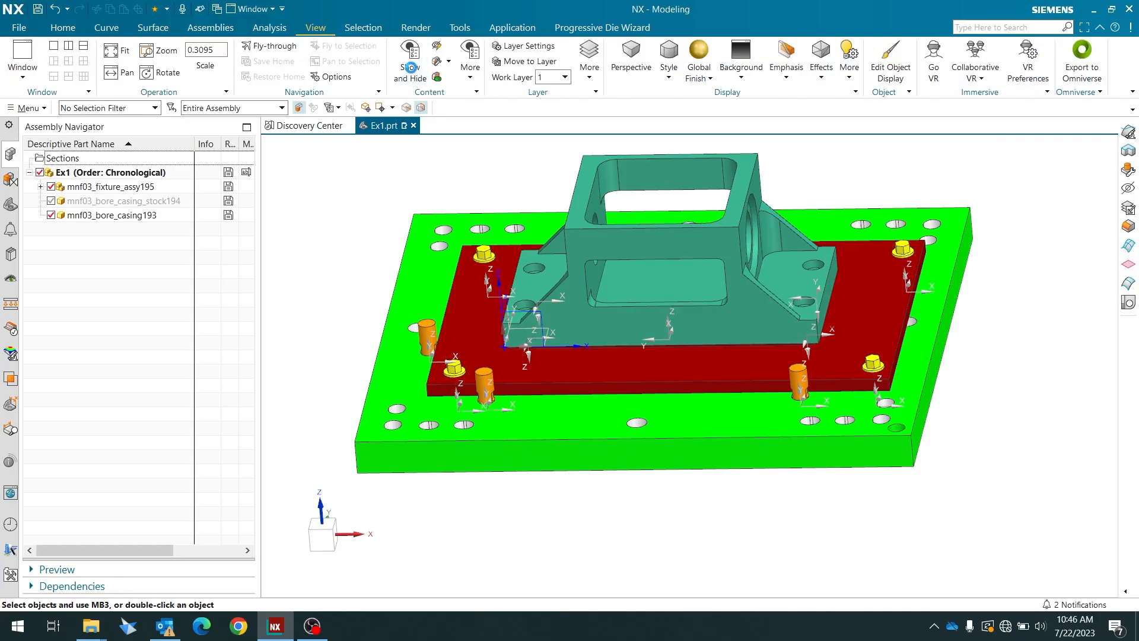
click(410, 67)
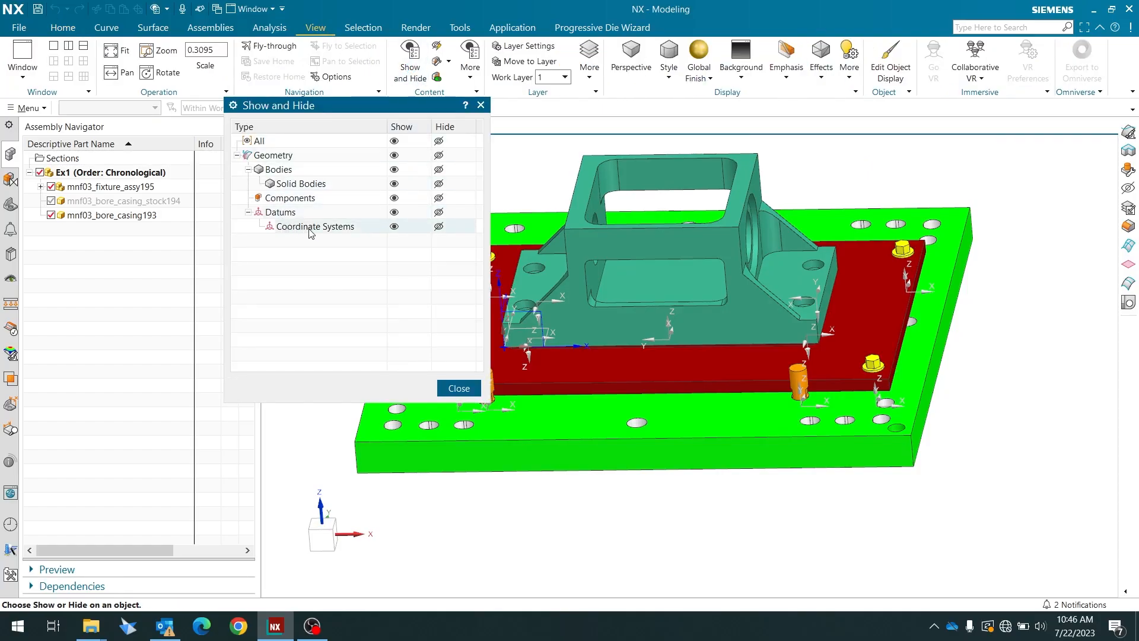
click(438, 214)
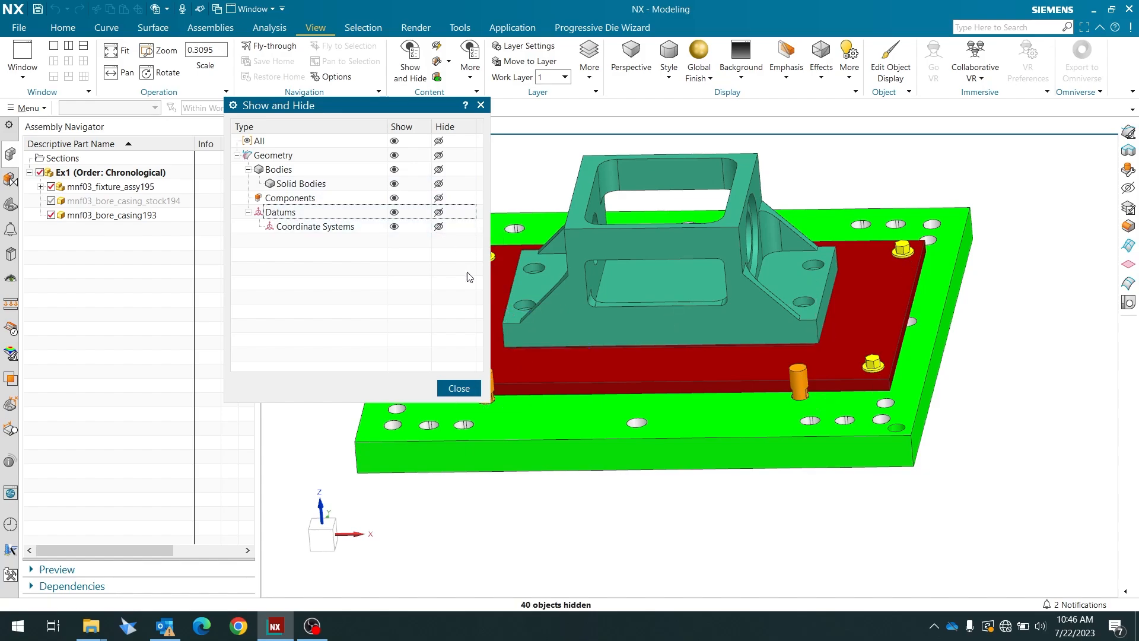
click(458, 388)
- Switch to the Manufacturing application and create a mill_planar CAM setup with the cam_general session configuration
middle_drag(478, 391, 542, 394)
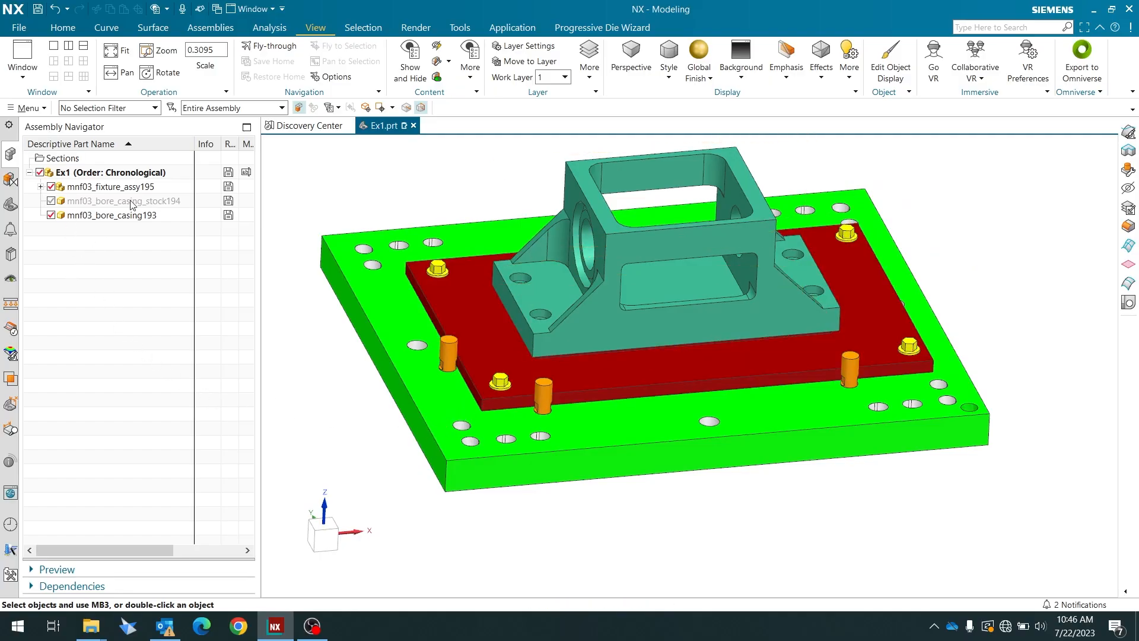
click(511, 28)
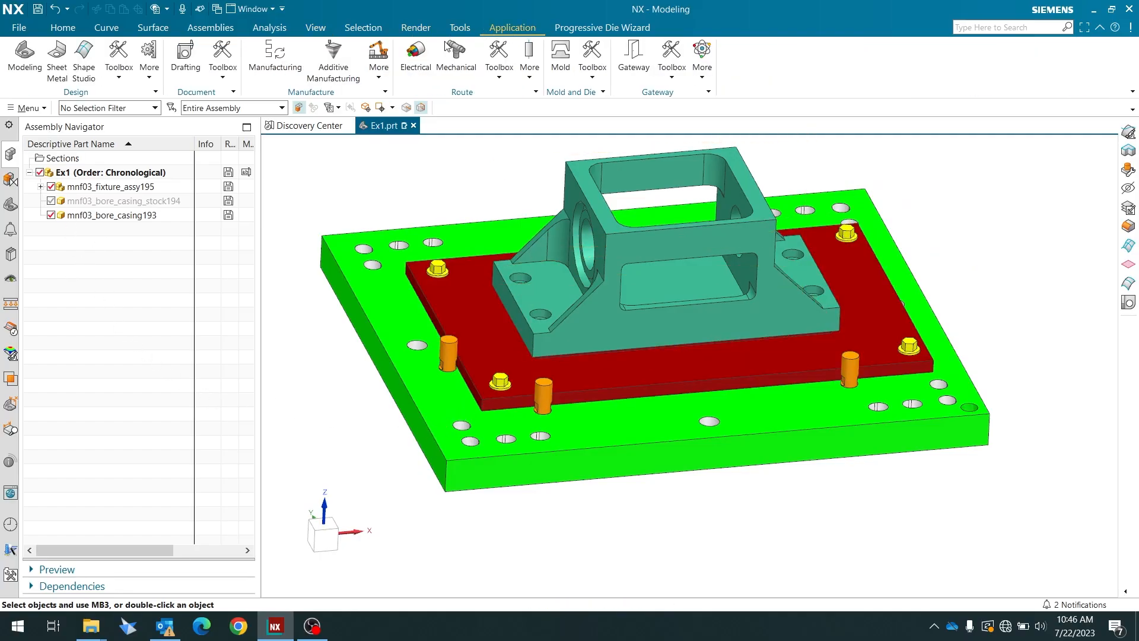
click(276, 66)
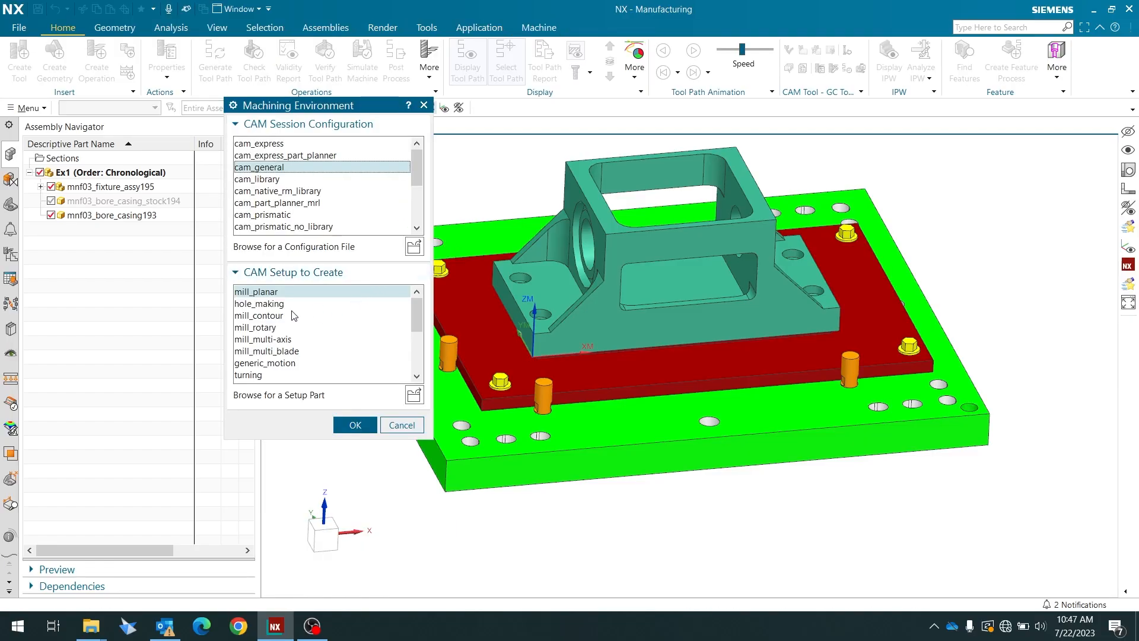
click(354, 425)
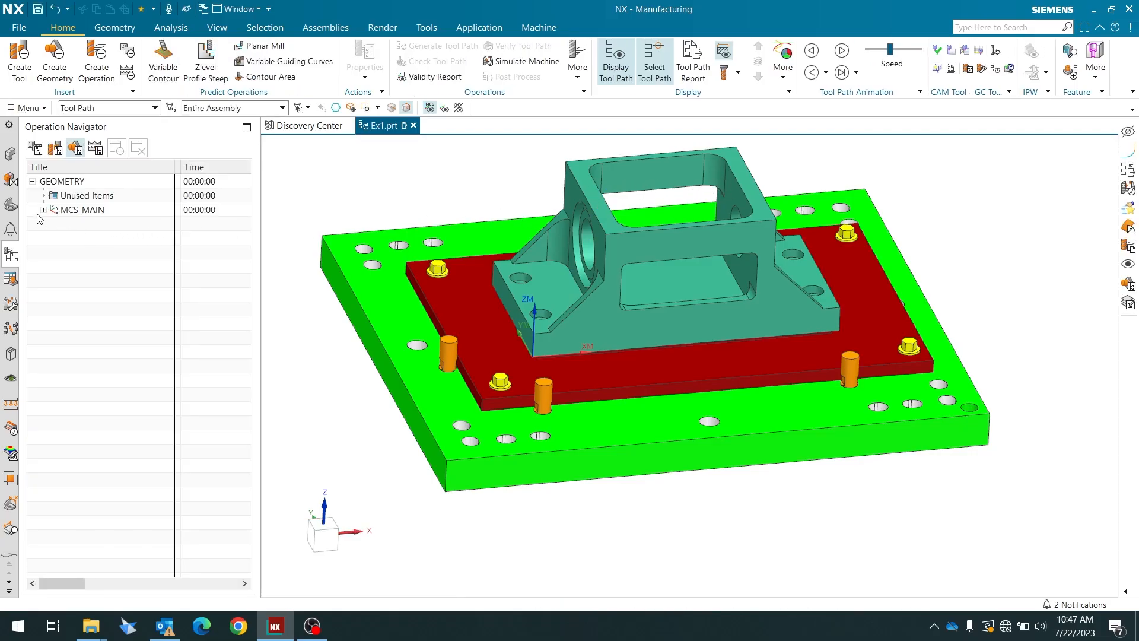
- Edit MCS_MAIN and set the point method for its coordinate system origin to Between Two Points
click(43, 210)
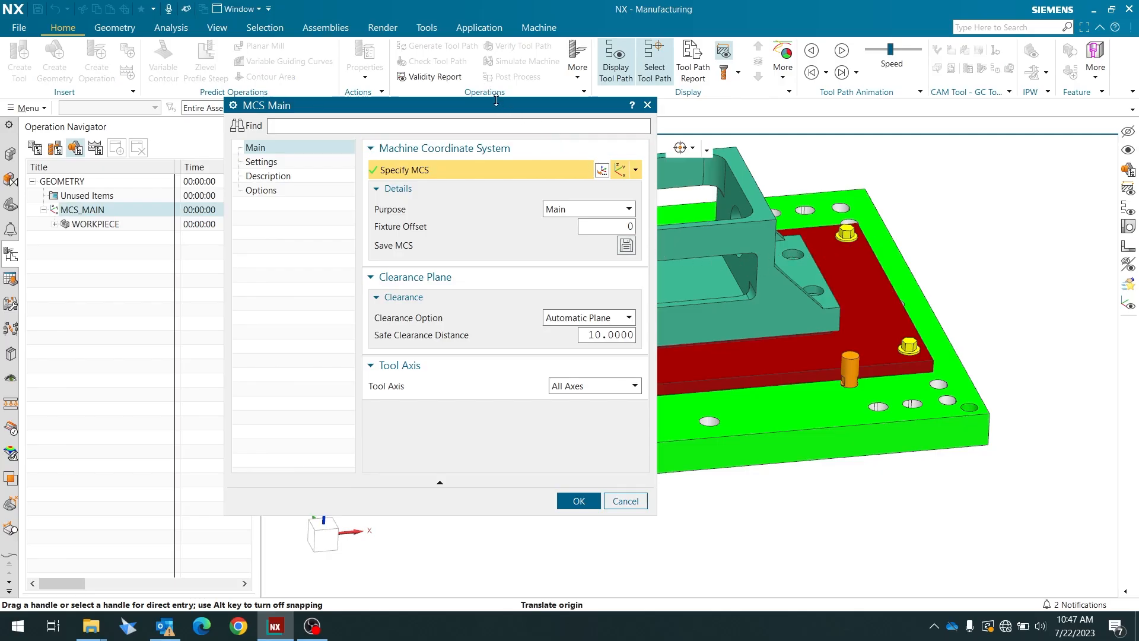
drag(496, 102, 318, 110)
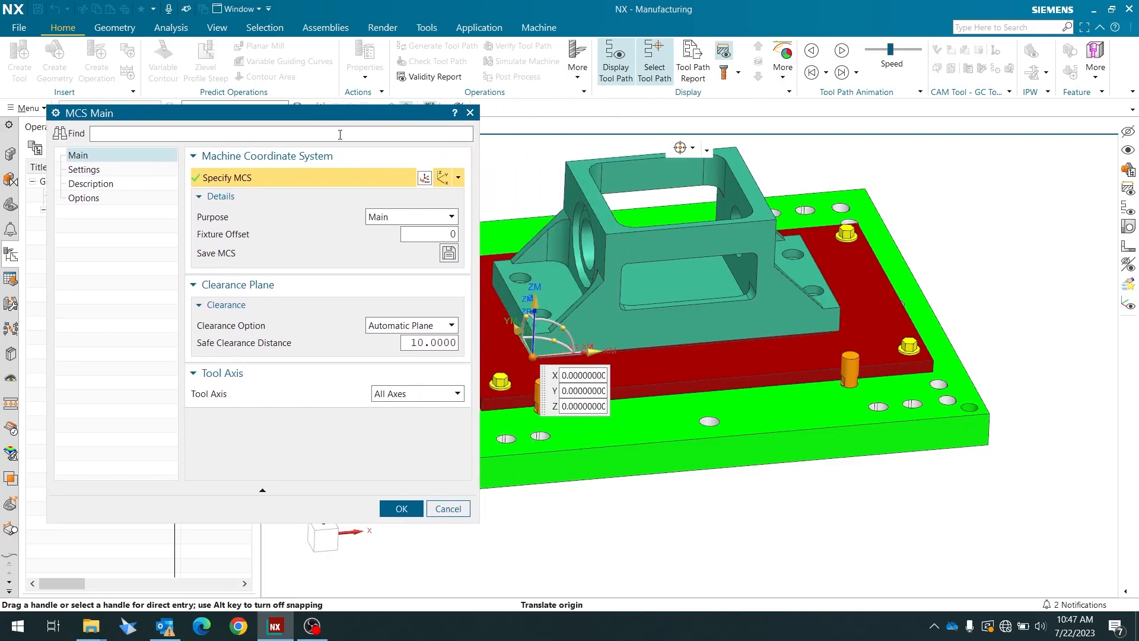
click(424, 178)
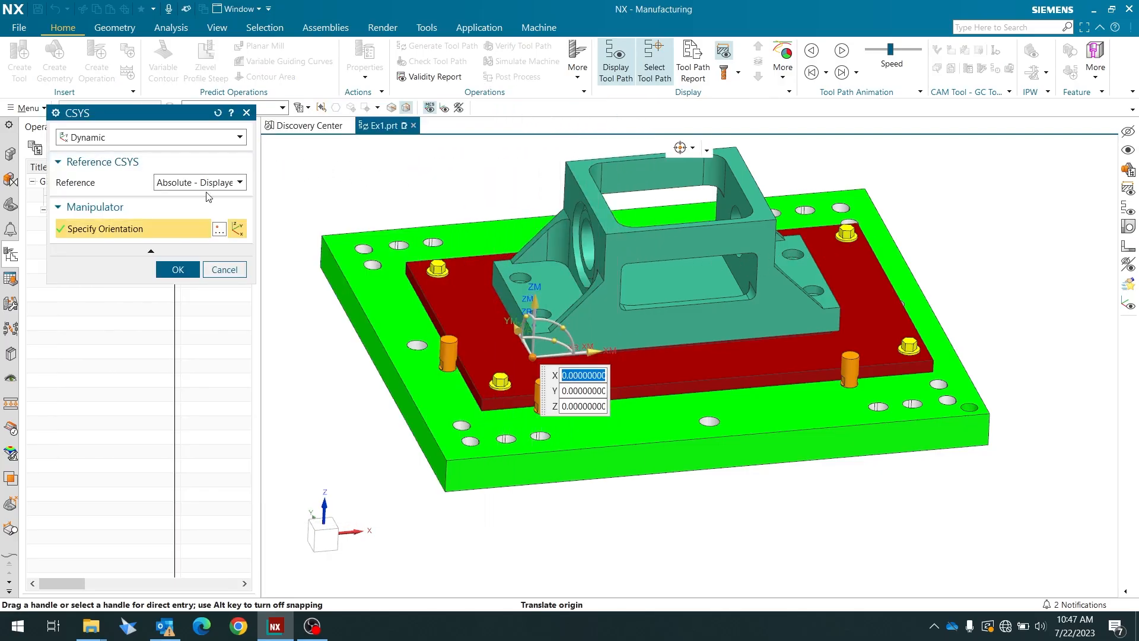
click(220, 229)
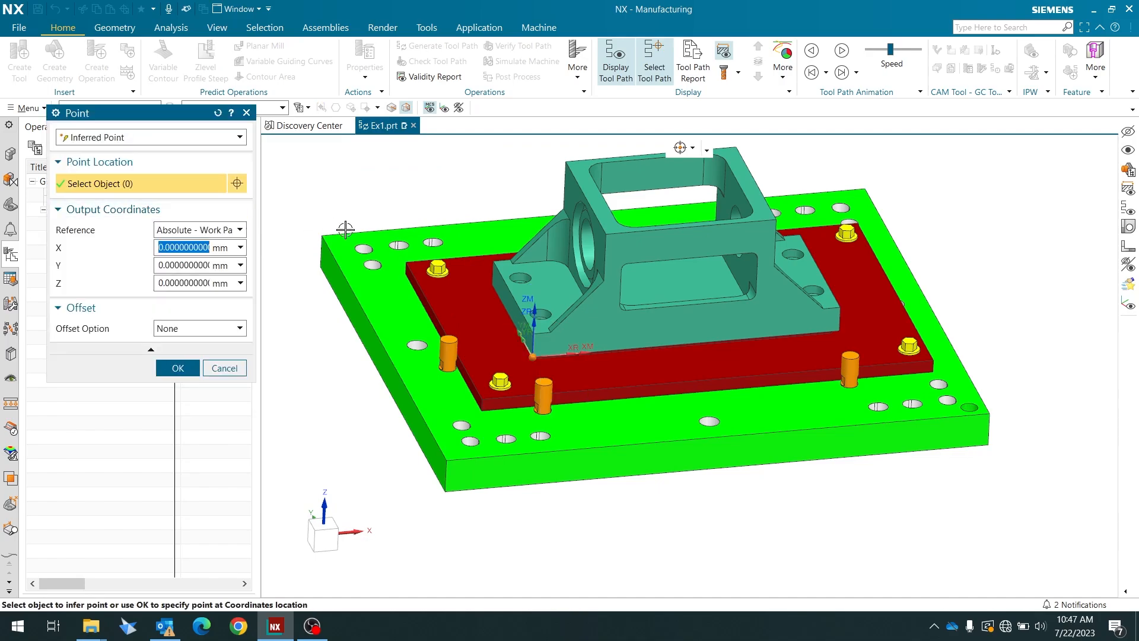
scroll(608, 204, up, 2)
click(115, 140)
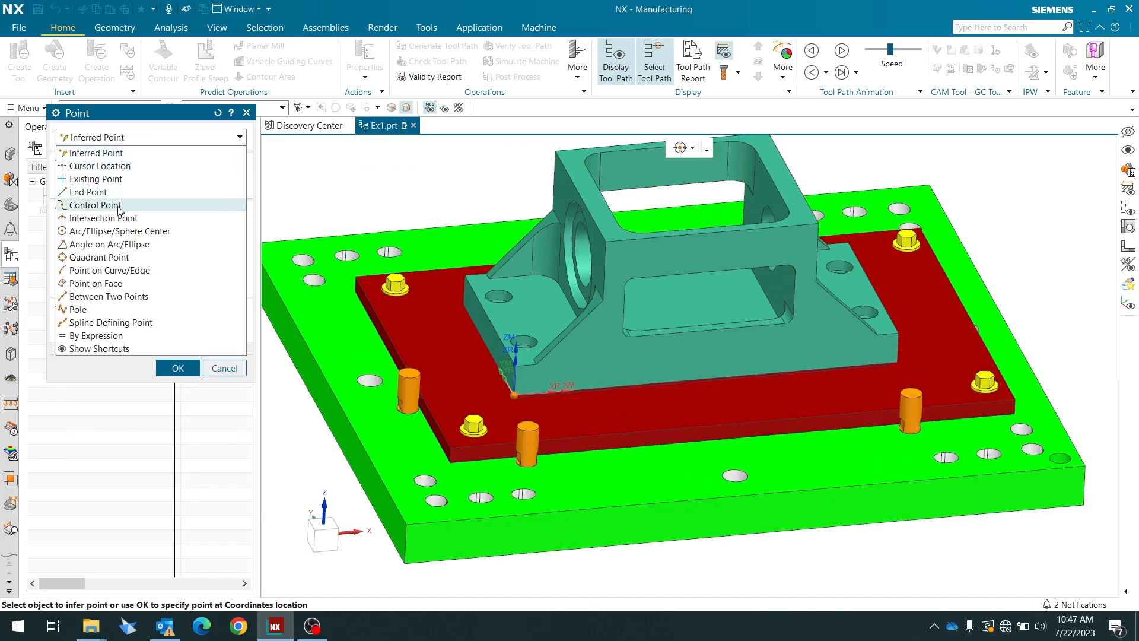
click(133, 296)
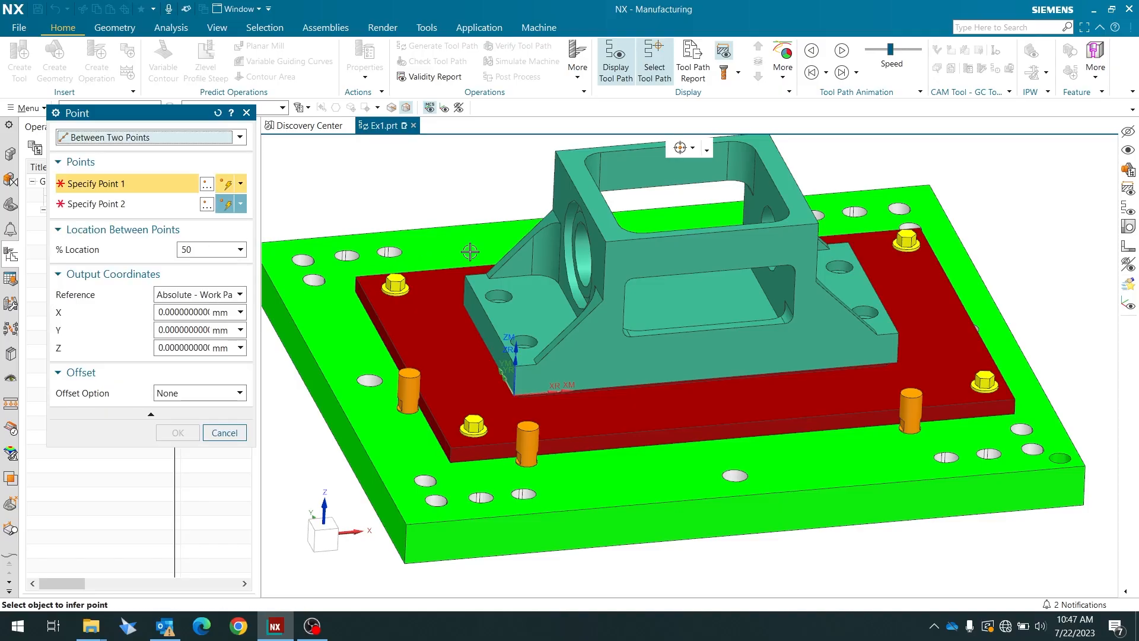
- Place the MCS origin halfway between the midpoints of the casing's two upper side edges, at X 228.6, Y 114.3, Z 190.5 mm, and accept it
click(623, 226)
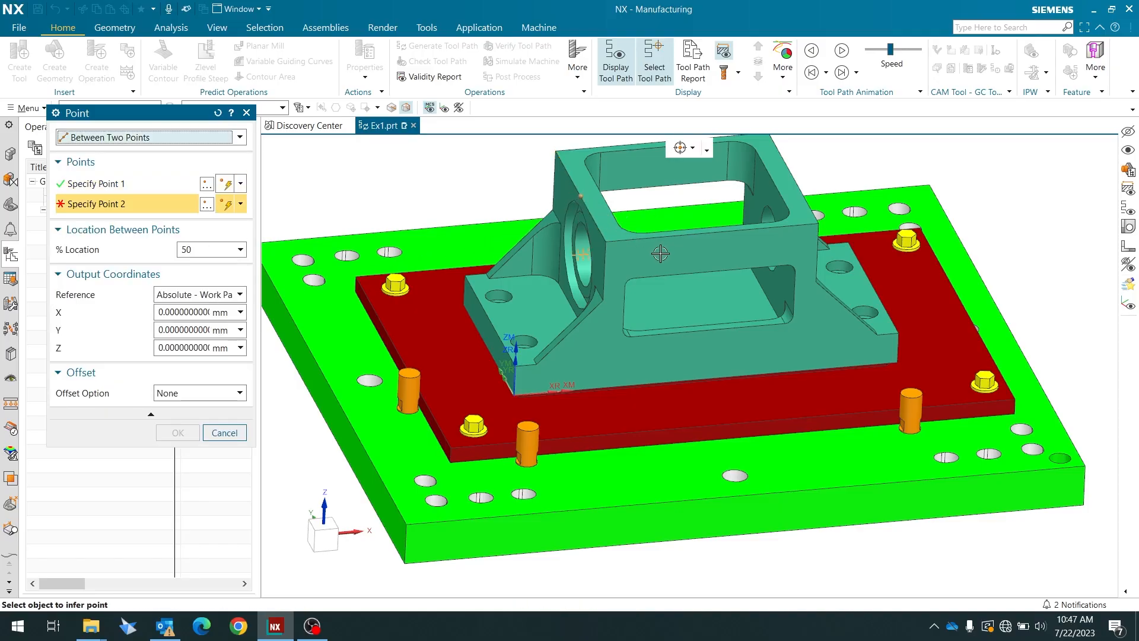
middle_drag(658, 252, 642, 264)
click(767, 207)
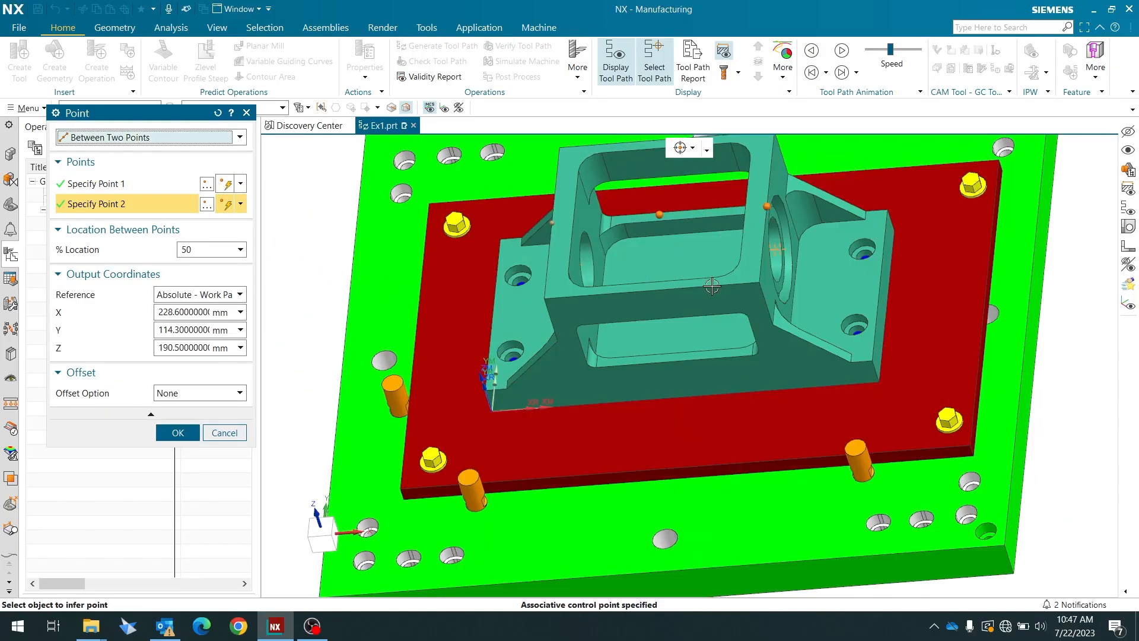
mouse_move(652, 283)
middle_down()
mouse_move(649, 268)
mouse_move(635, 284)
middle_up()
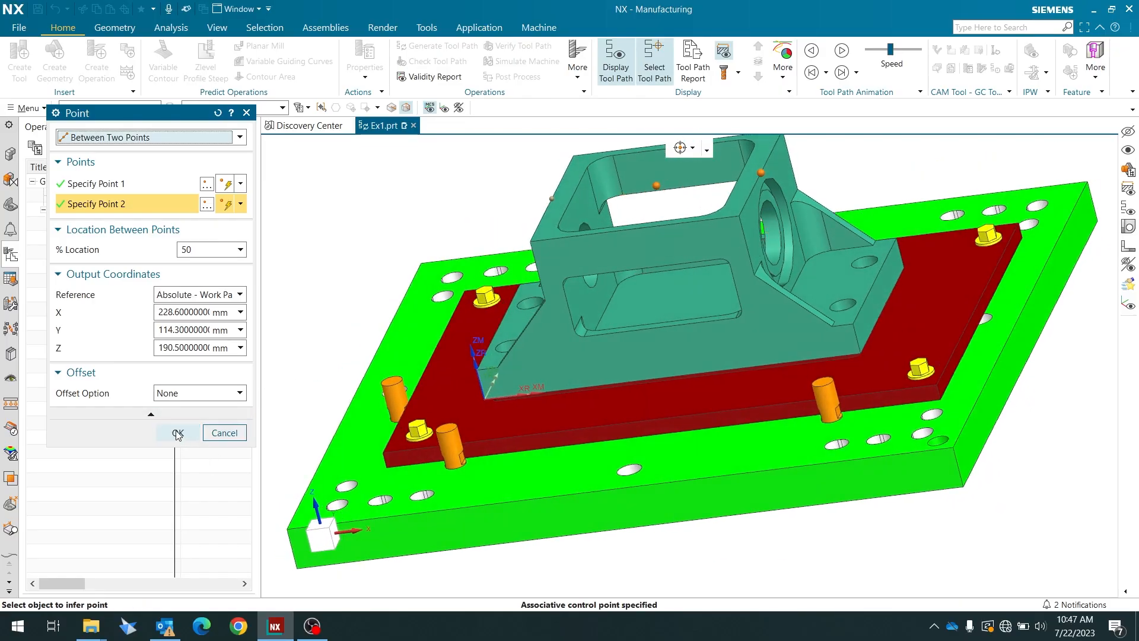
click(178, 433)
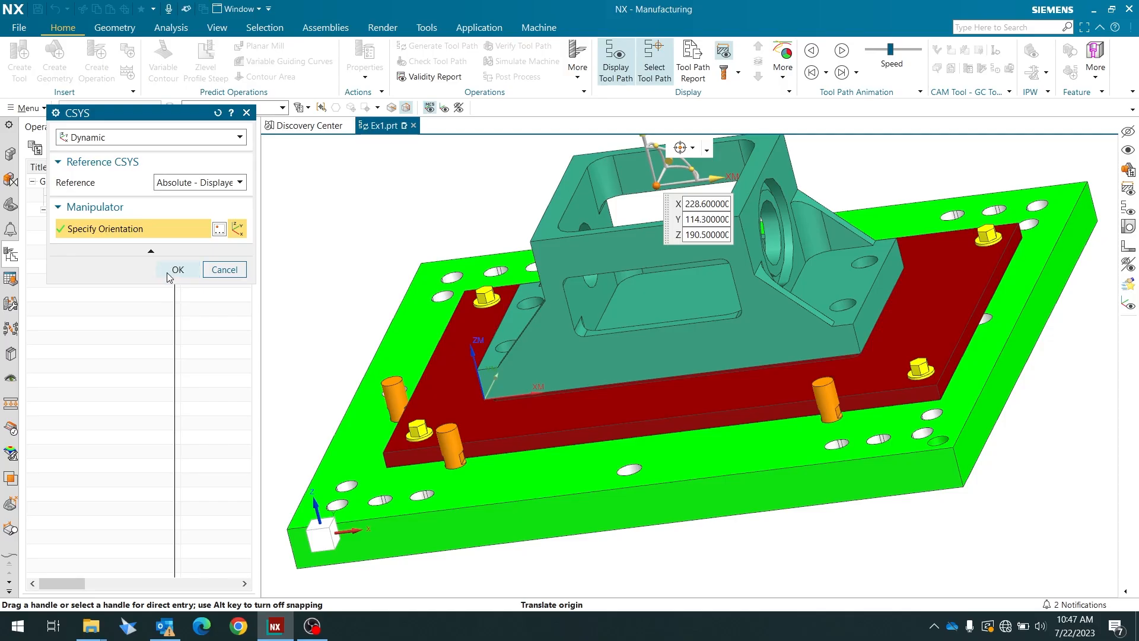
click(178, 270)
click(402, 508)
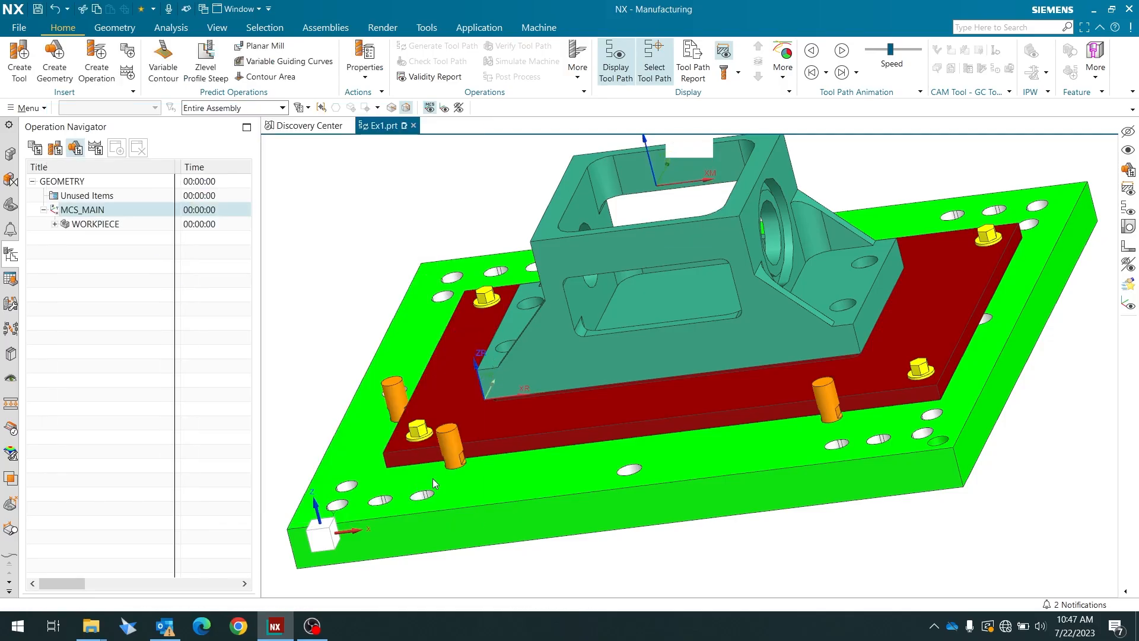
- Examine the MCS placement on top of the casing from several viewing angles
middle_drag(503, 437, 508, 477)
scroll(507, 478, down, 3)
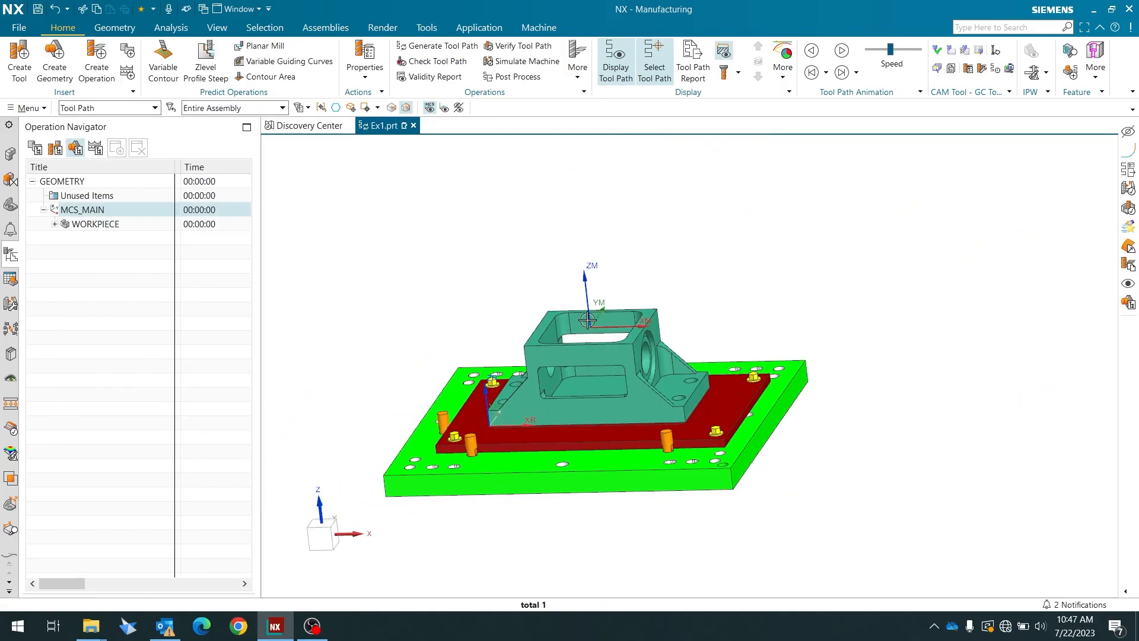
scroll(590, 308, up, 3)
middle_drag(587, 378, 583, 425)
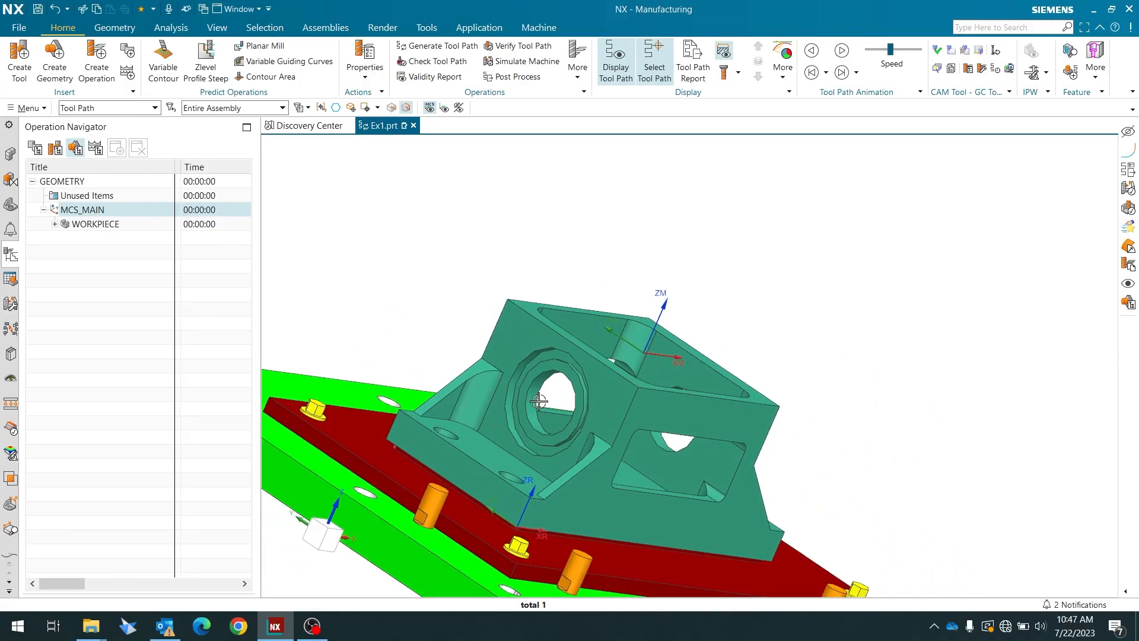
middle_drag(549, 383, 583, 388)
scroll(562, 394, up, 2)
scroll(529, 389, down, 2)
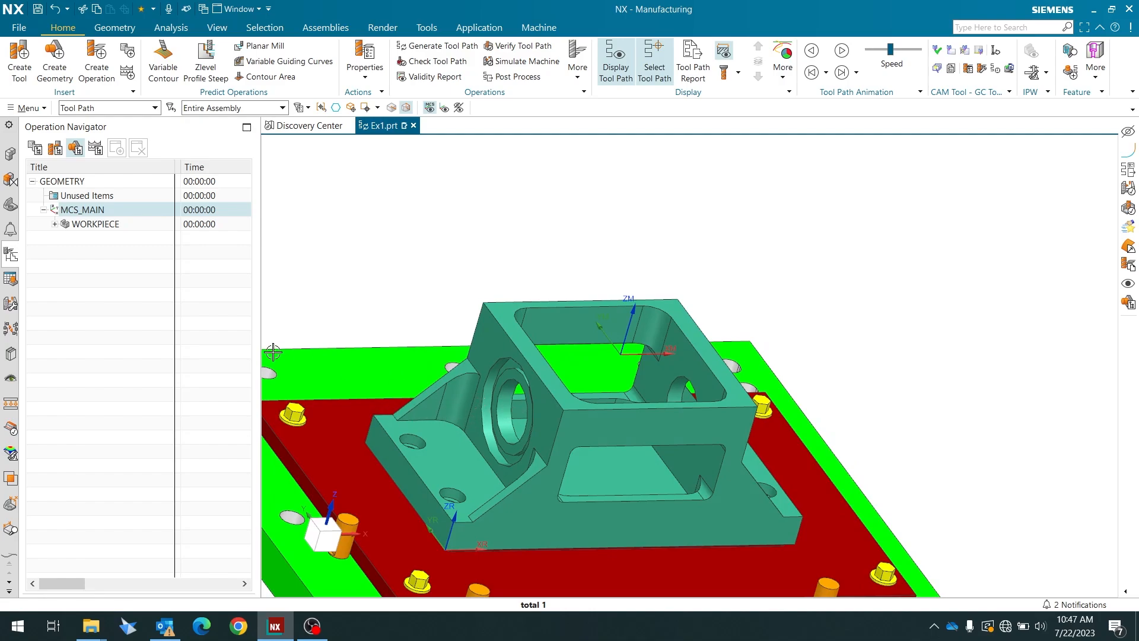
- Edit MCS_MAIN and move its origin to the arc centre of the side bore, at X 107.95, Y 114.3, Z 114.3 mm
double_click(86, 215)
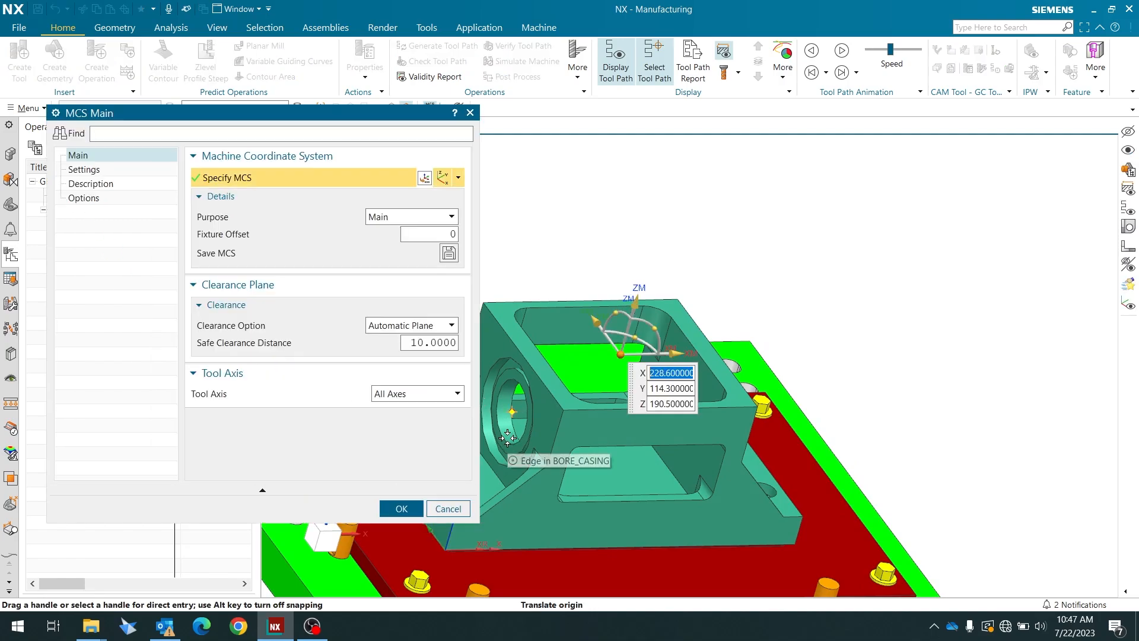
scroll(587, 403, down, 2)
scroll(591, 398, up, 4)
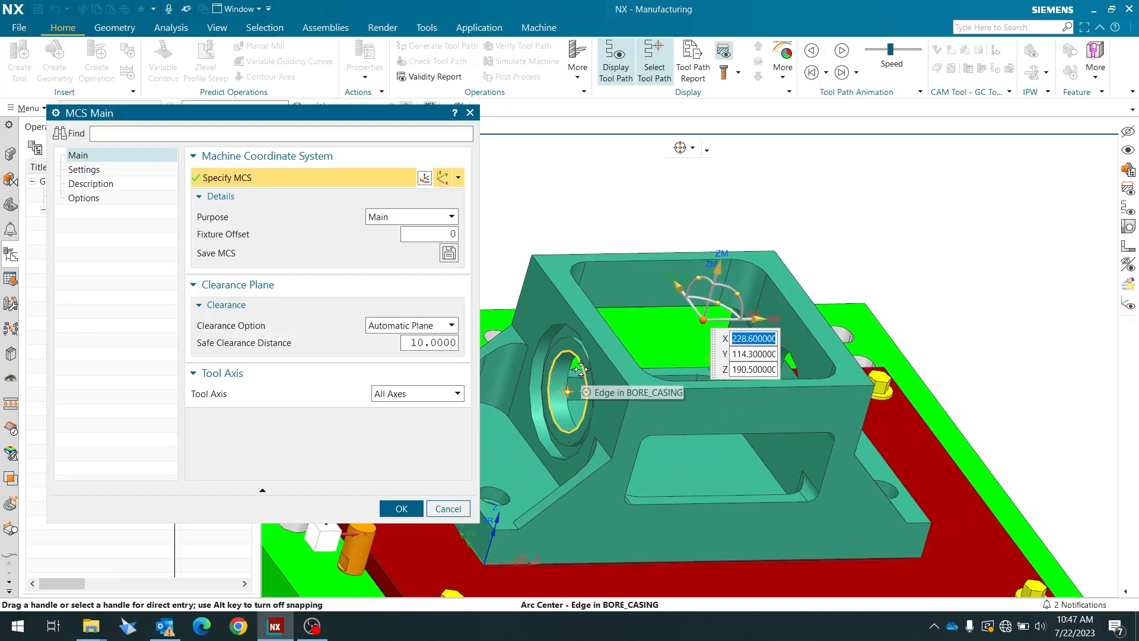
click(590, 397)
middle_drag(668, 376, 788, 343)
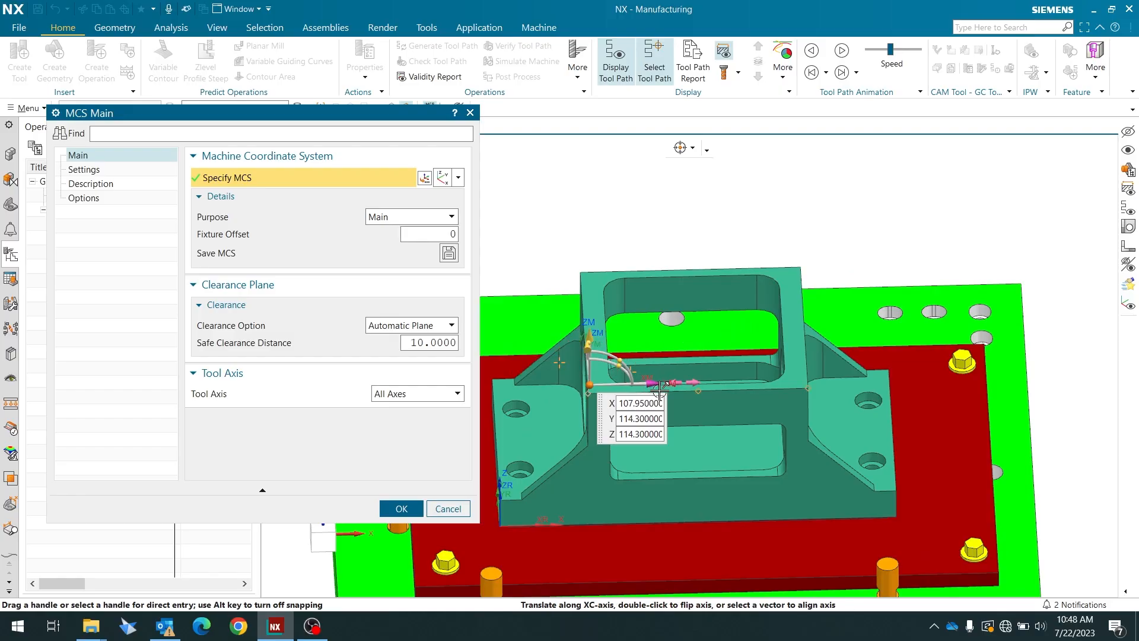
- Rotate the MCS about the YC axis to 270° so ZM points outward along the bore, and accept it
click(619, 357)
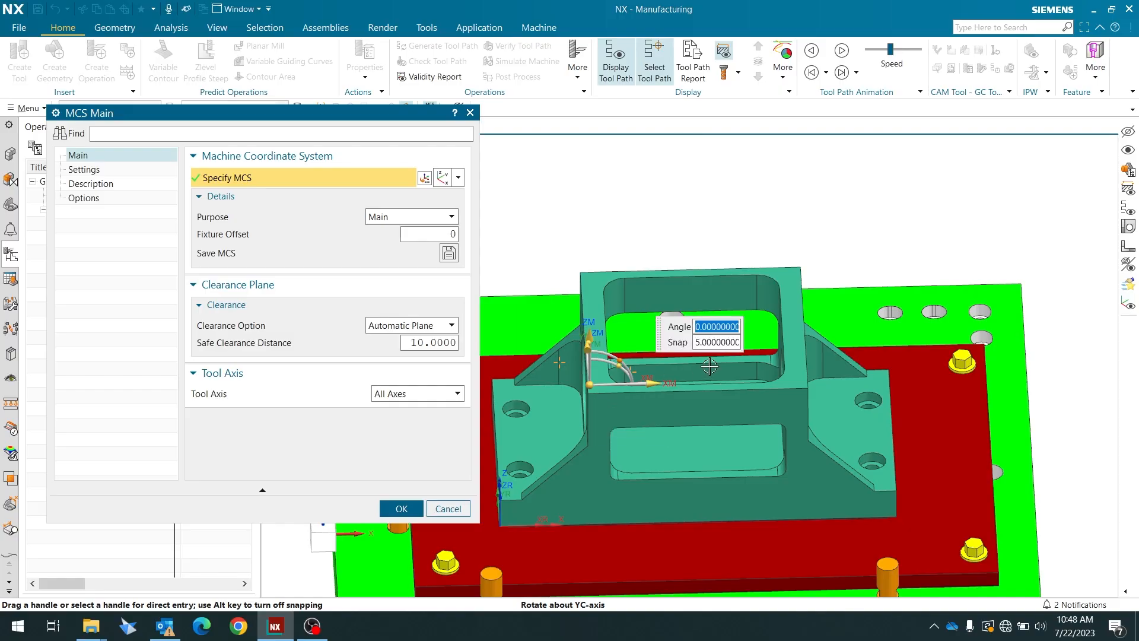
text(9)
key(Return)
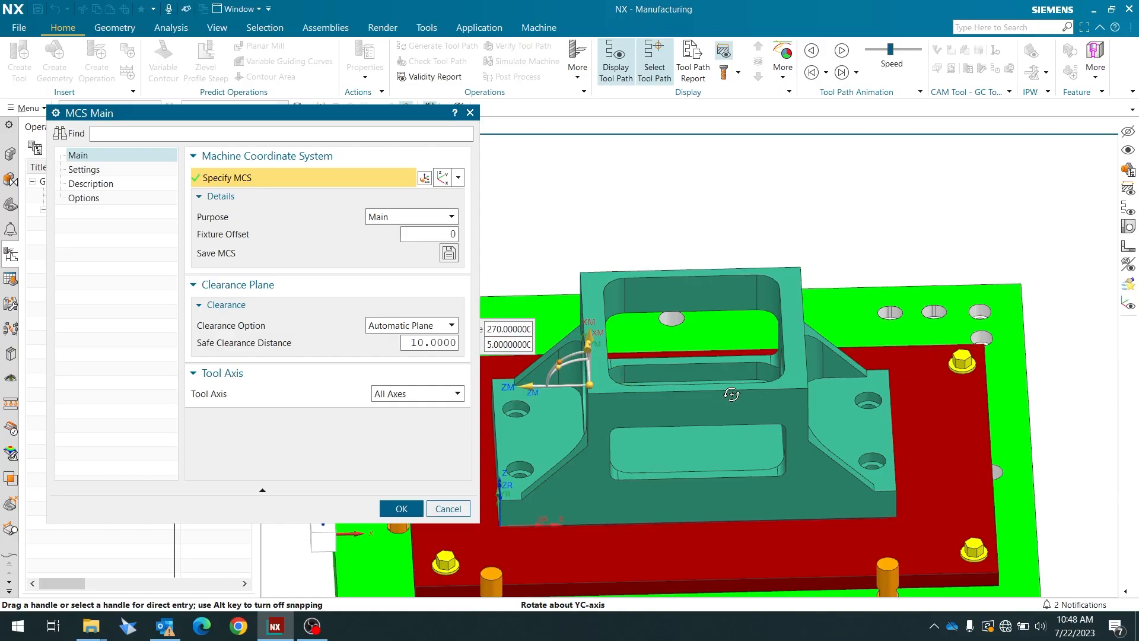
middle_drag(721, 398, 739, 388)
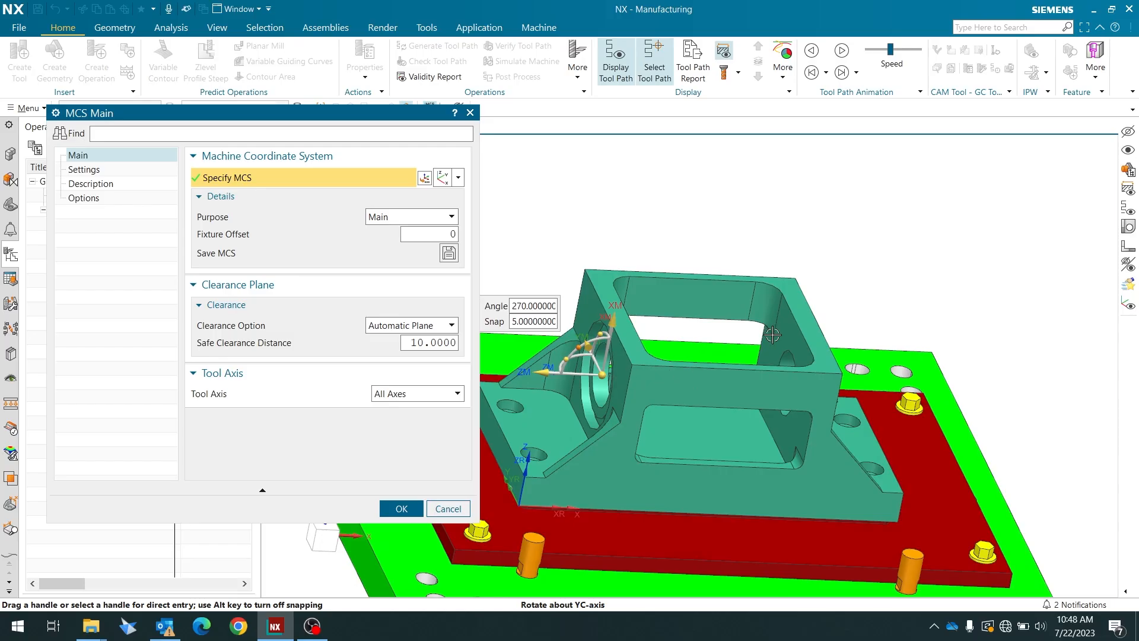
middle_drag(772, 333, 562, 449)
click(401, 508)
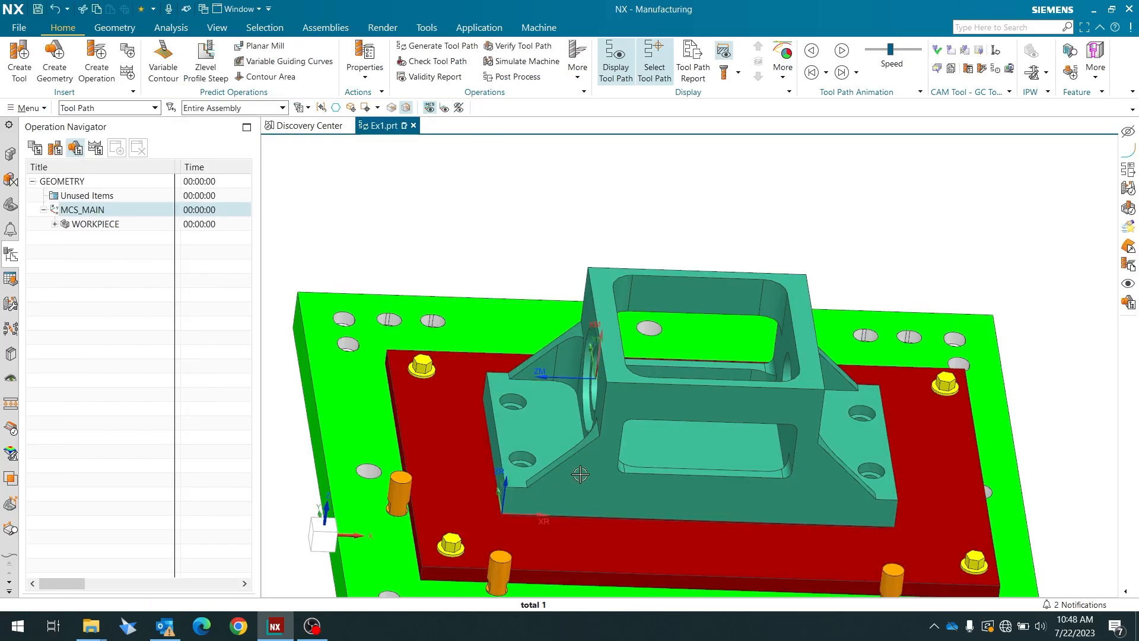
- Examine the MCS orientation at the side bore from several viewing angles
scroll(652, 475, down, 2)
middle_drag(662, 488, 608, 416)
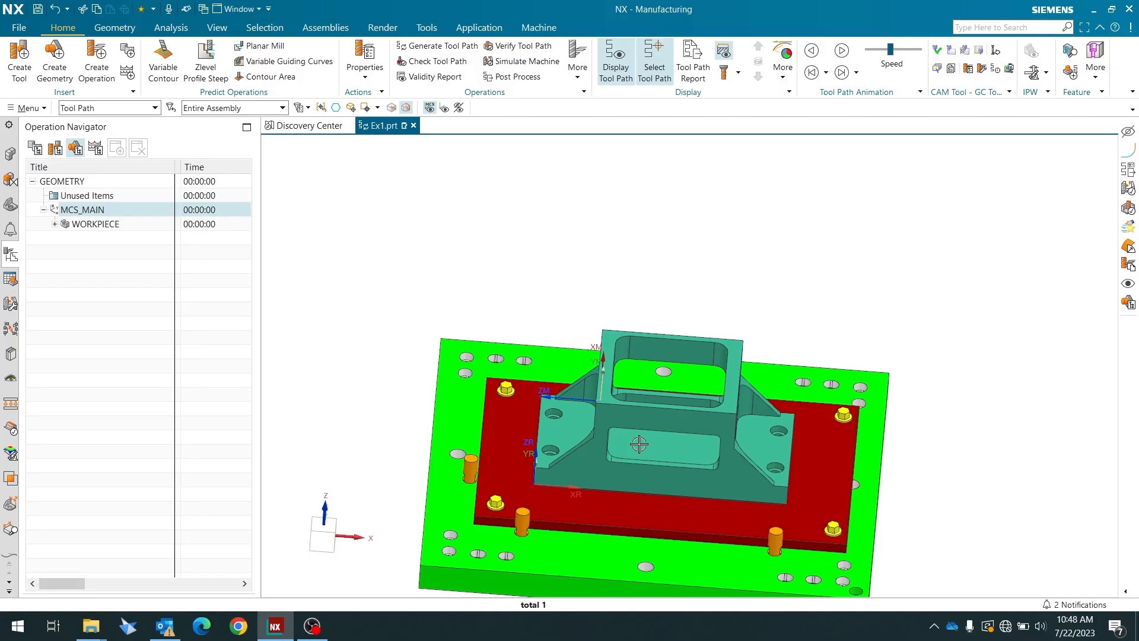
middle_drag(569, 463, 601, 465)
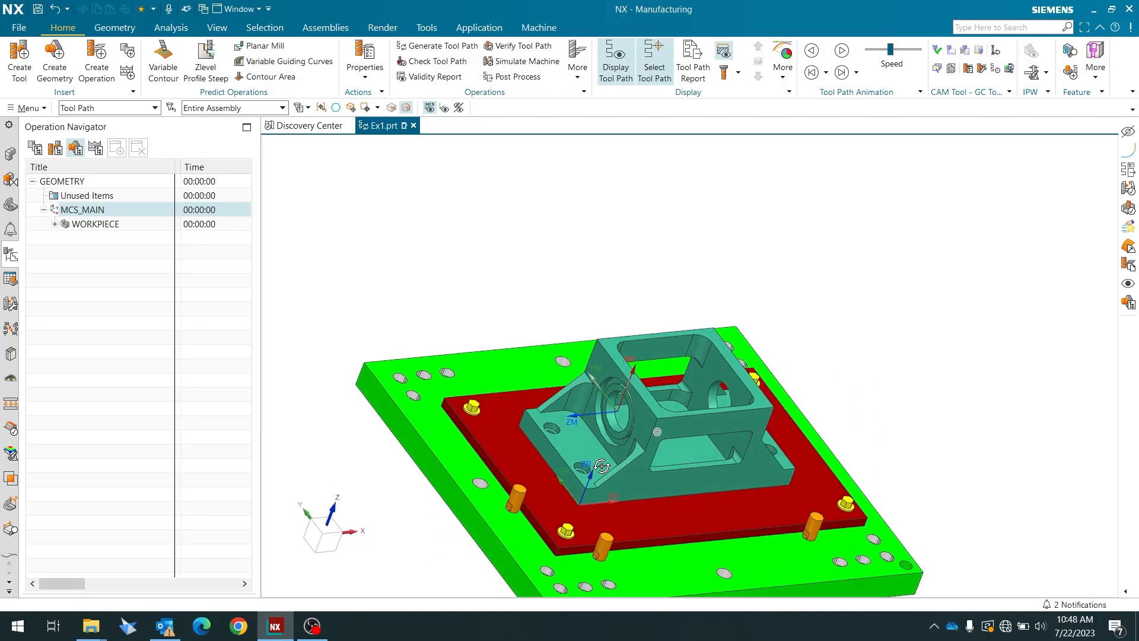
scroll(620, 415, up, 3)
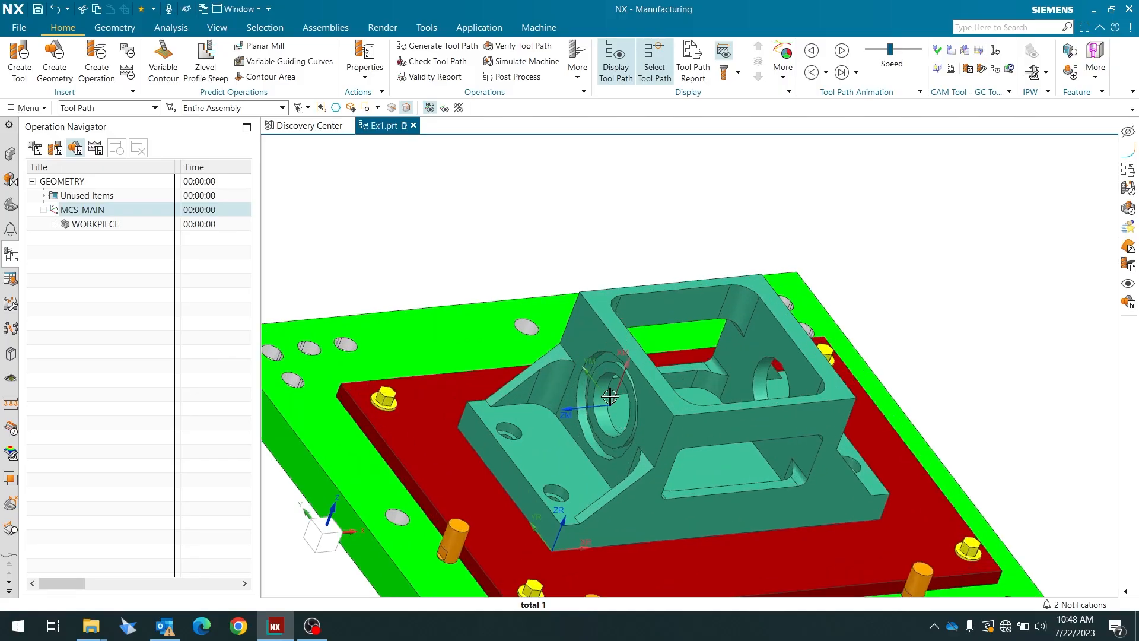
scroll(591, 422, down, 3)
middle_drag(595, 454, 566, 460)
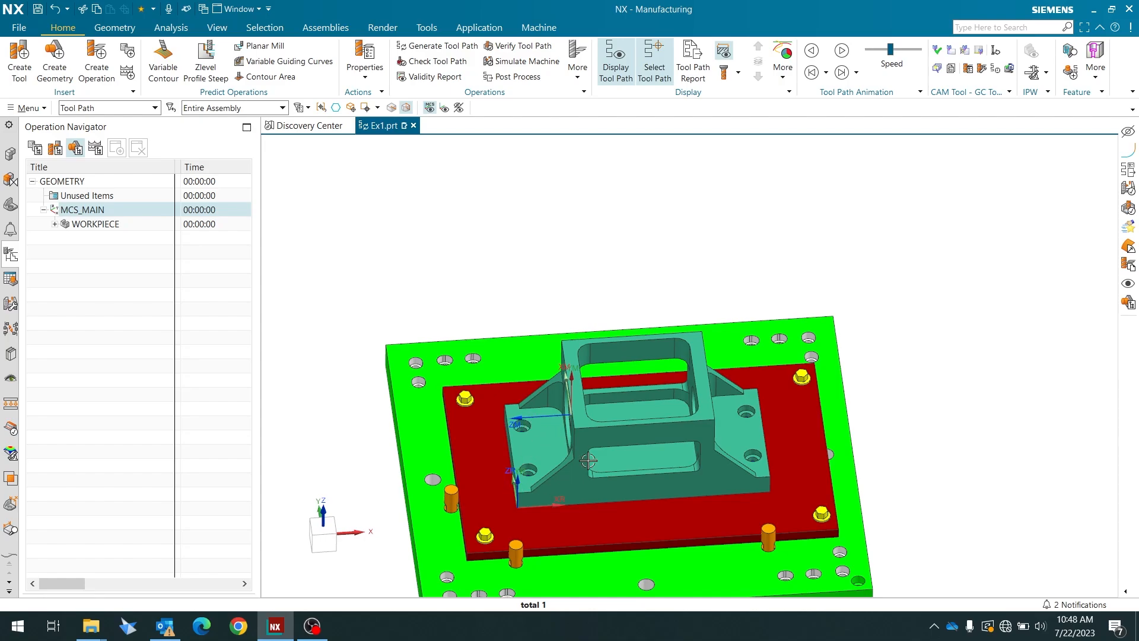
middle_drag(587, 460, 587, 451)
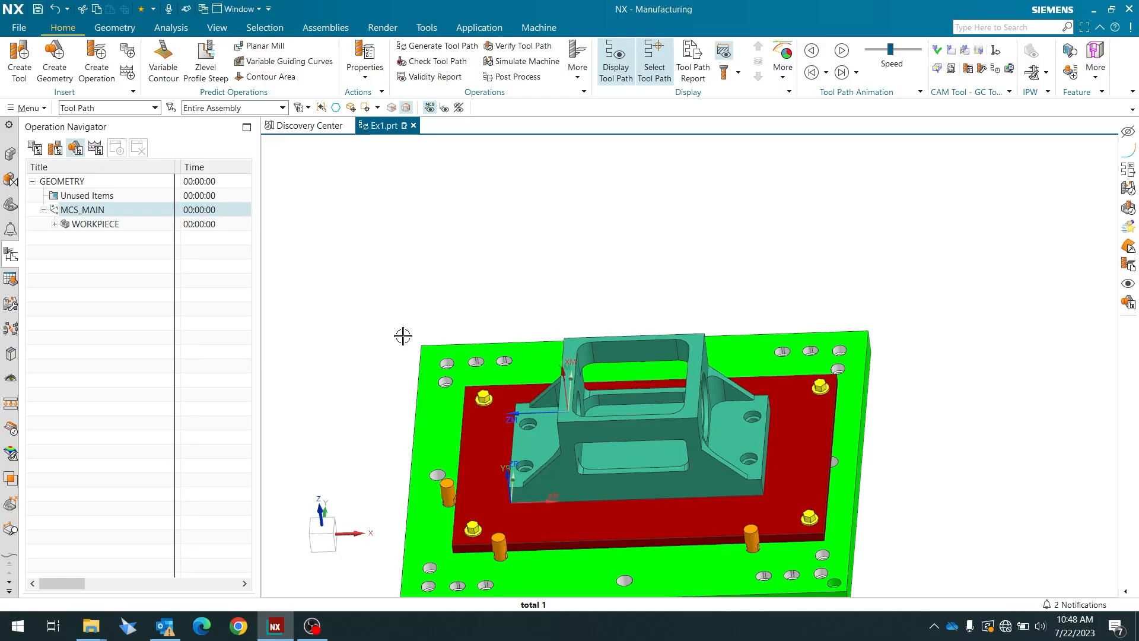
- Undo the last MCS_MAIN edit to return its origin and axes to the top centre of the casing
click(54, 12)
middle_drag(586, 395, 602, 354)
scroll(602, 354, up, 5)
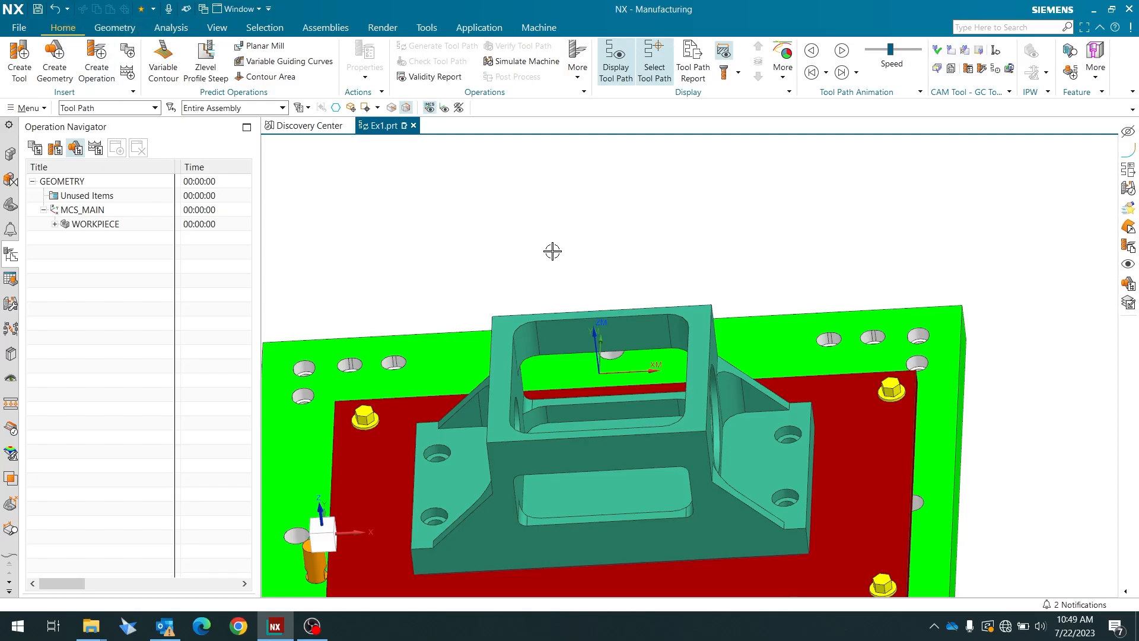
scroll(552, 250, down, 2)
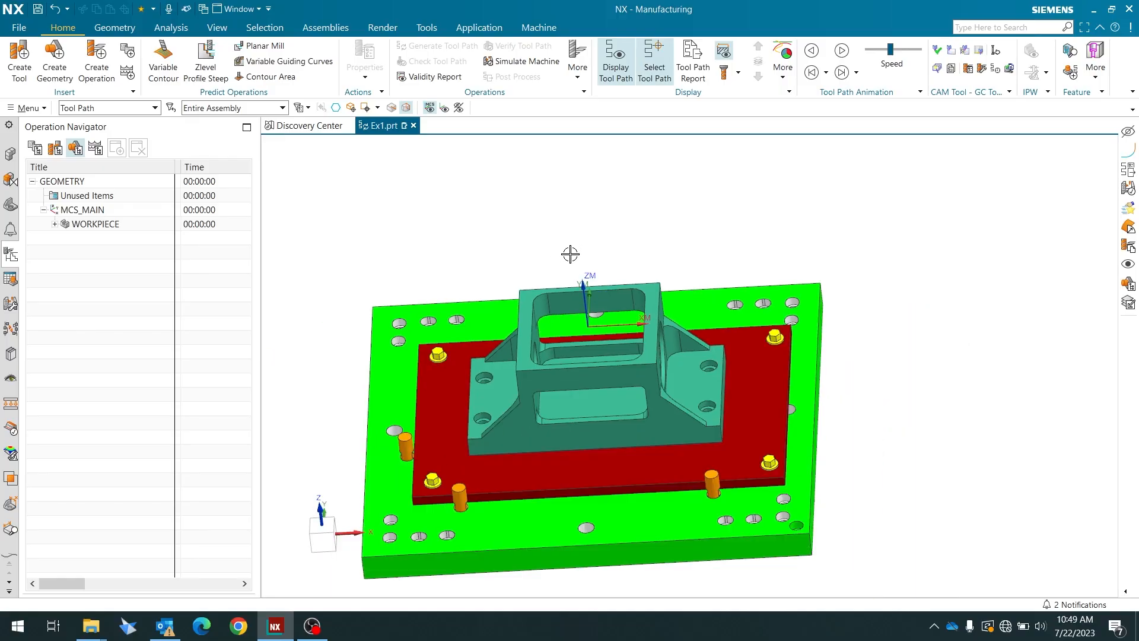
mouse_move(561, 302)
middle_down()
mouse_move(570, 309)
mouse_move(574, 284)
middle_up()
scroll(600, 326, up, 2)
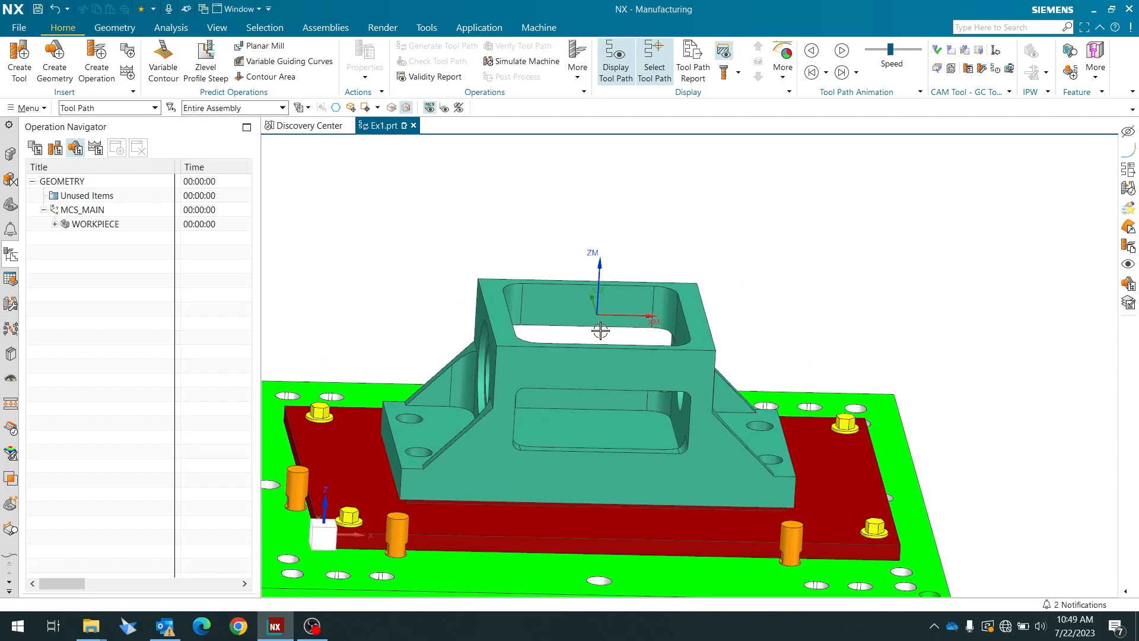
- Set the fixture offset of MCS_MAIN to 1 and accept the change
double_click(83, 210)
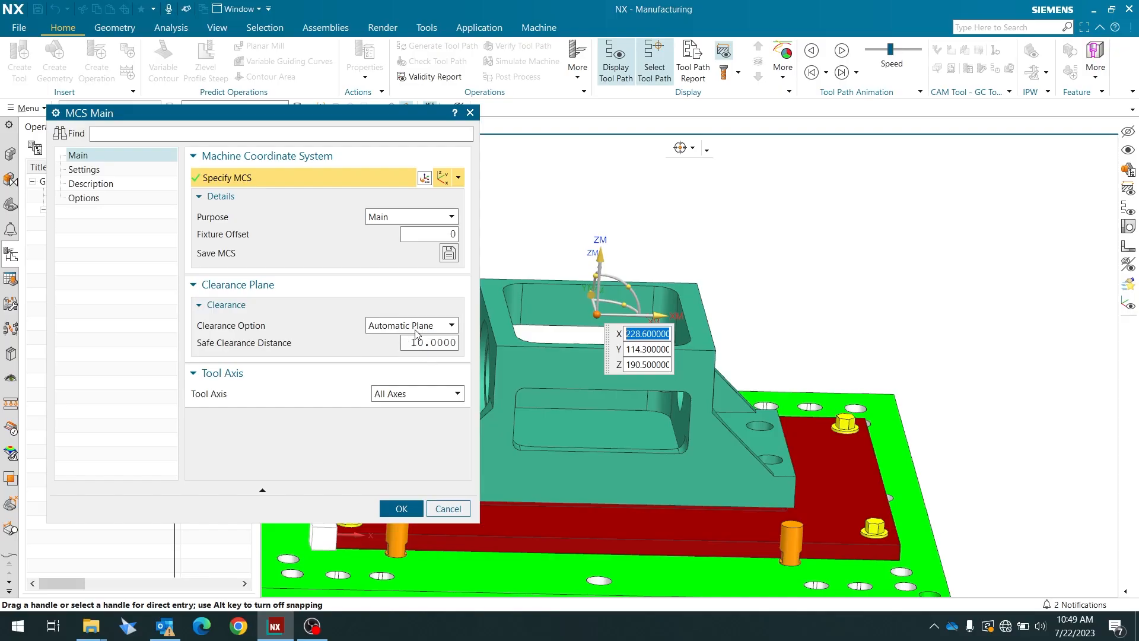
scroll(935, 252, down, 1)
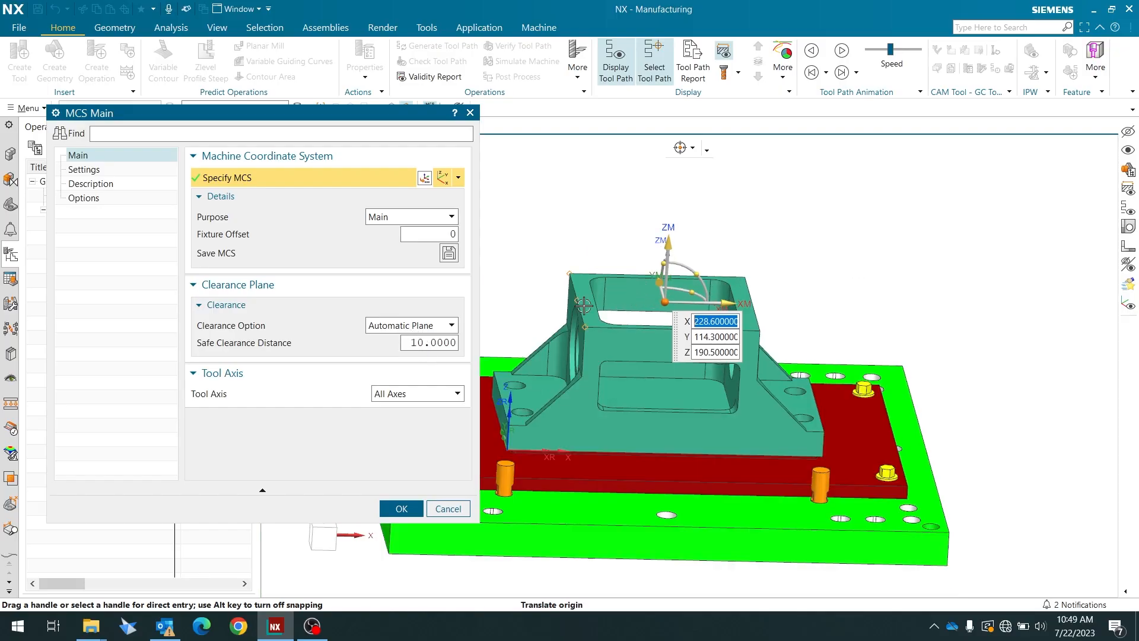
click(422, 233)
text(1)
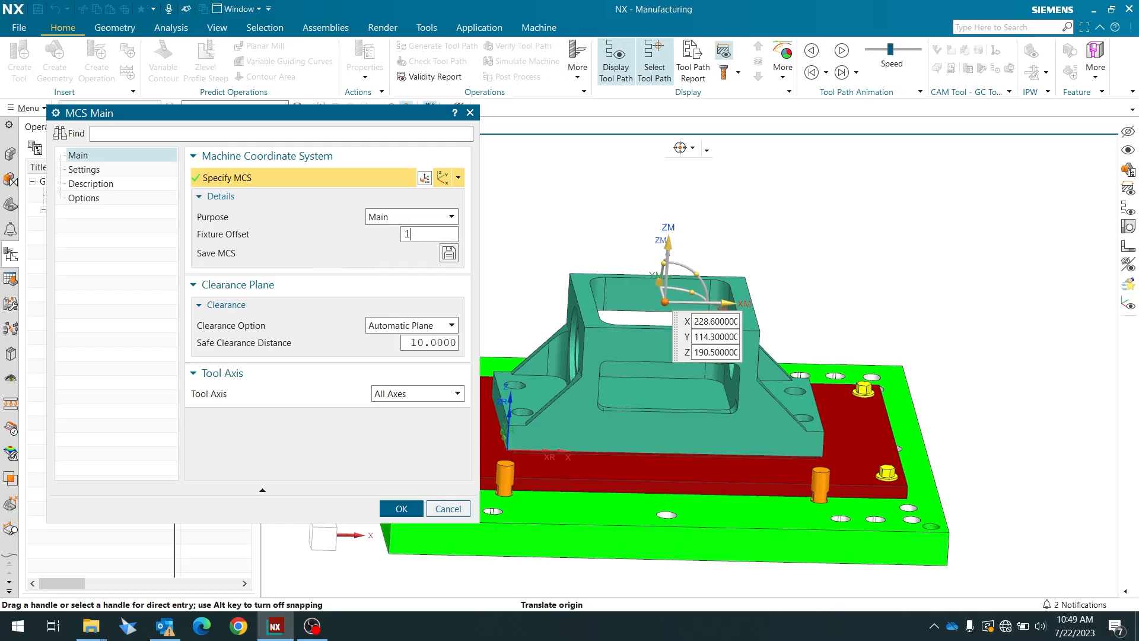
click(402, 508)
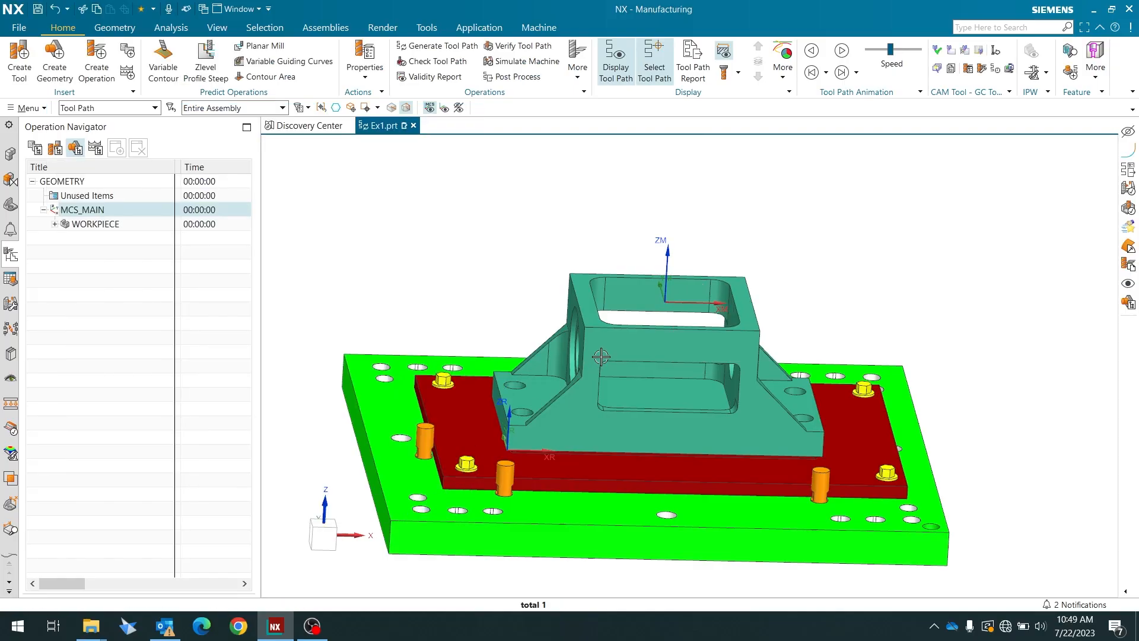
- Edit WORKPIECE and specify the bore casing's solid body as its part geometry
middle_drag(601, 355, 599, 380)
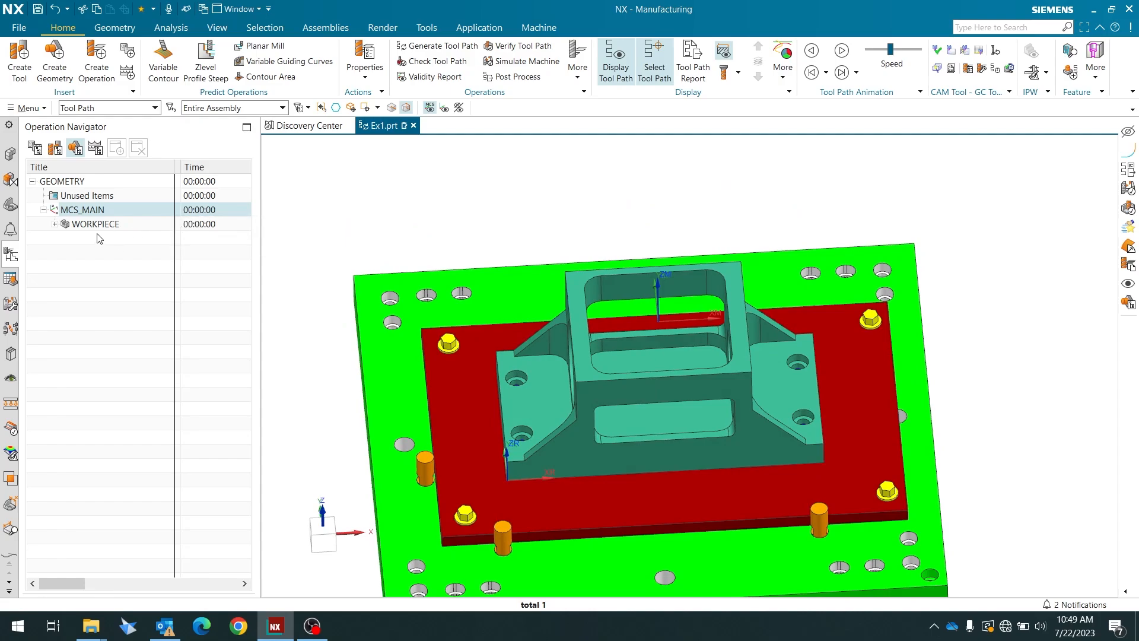
double_click(131, 226)
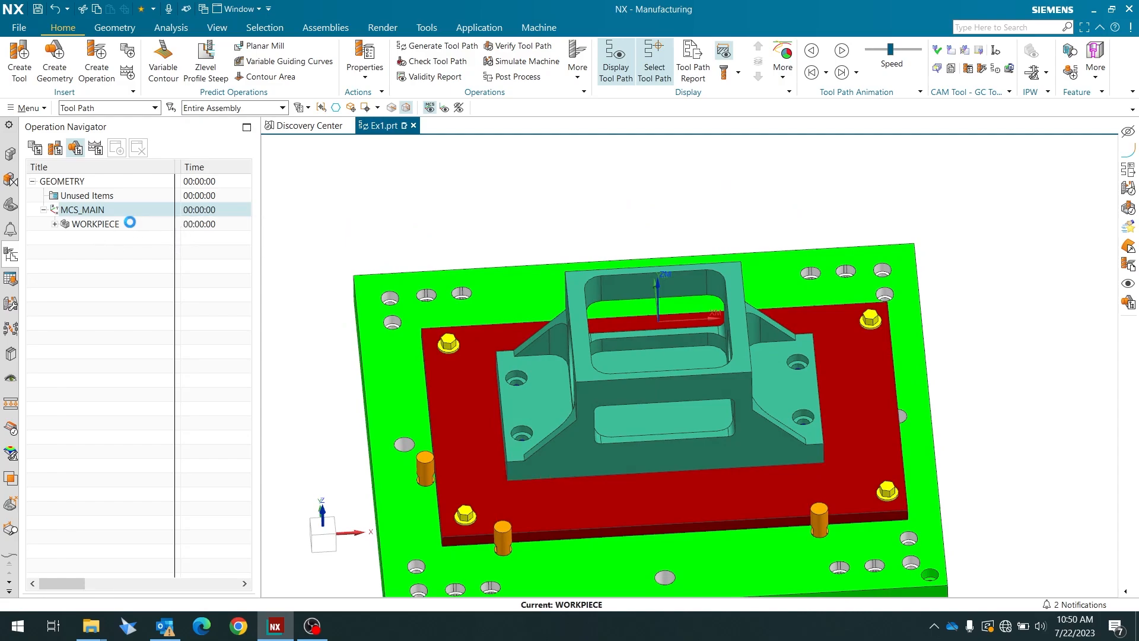
drag(142, 109, 254, 90)
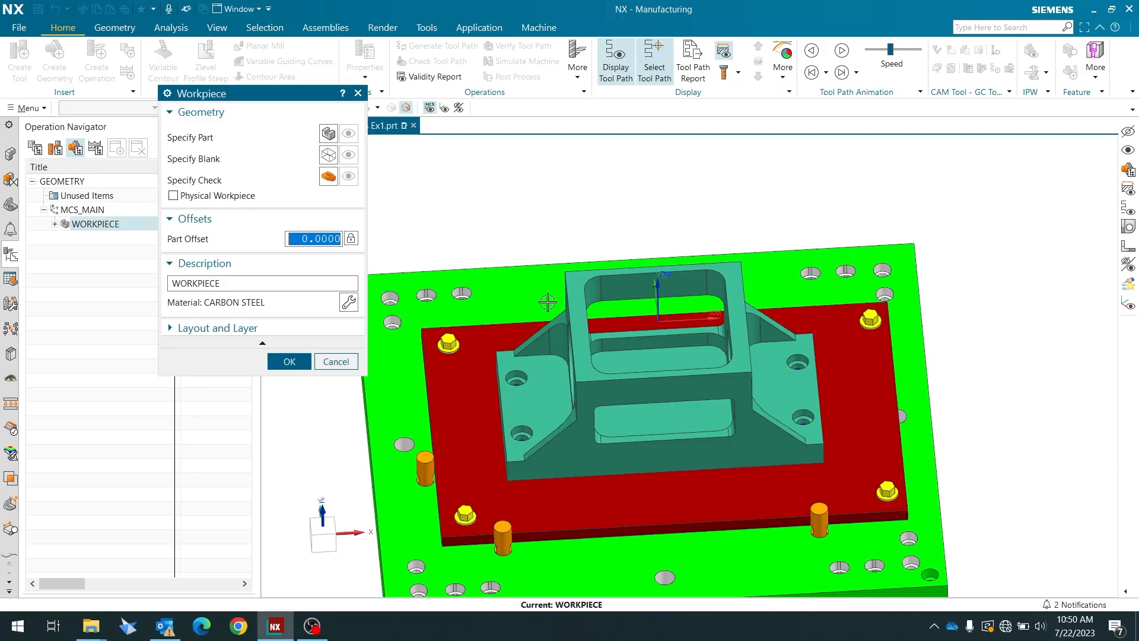
click(326, 129)
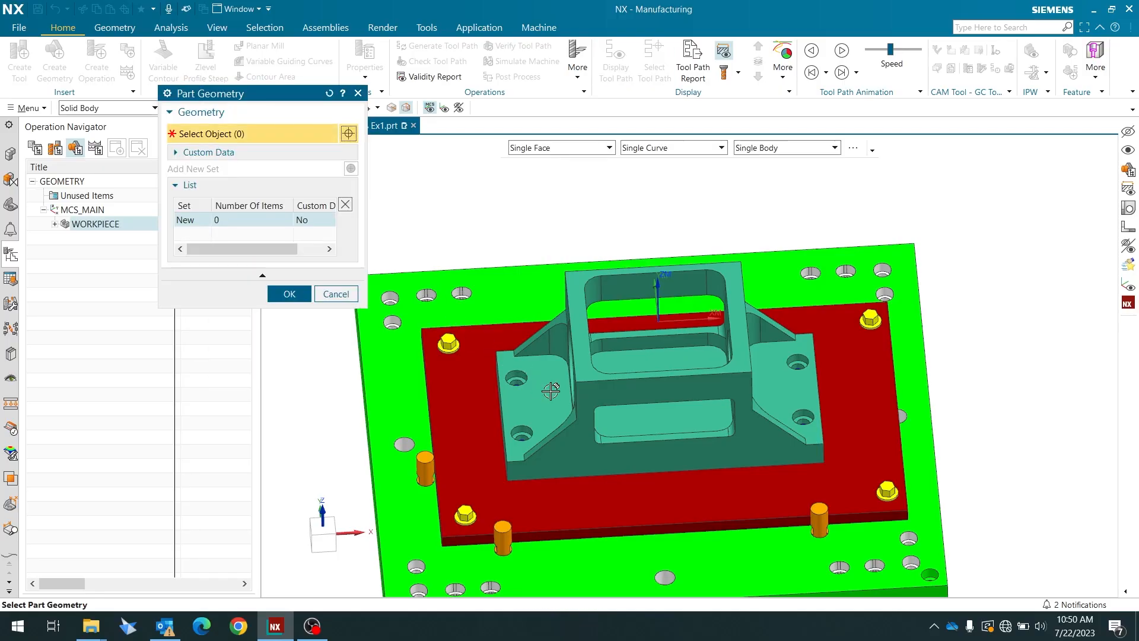
click(542, 305)
click(290, 312)
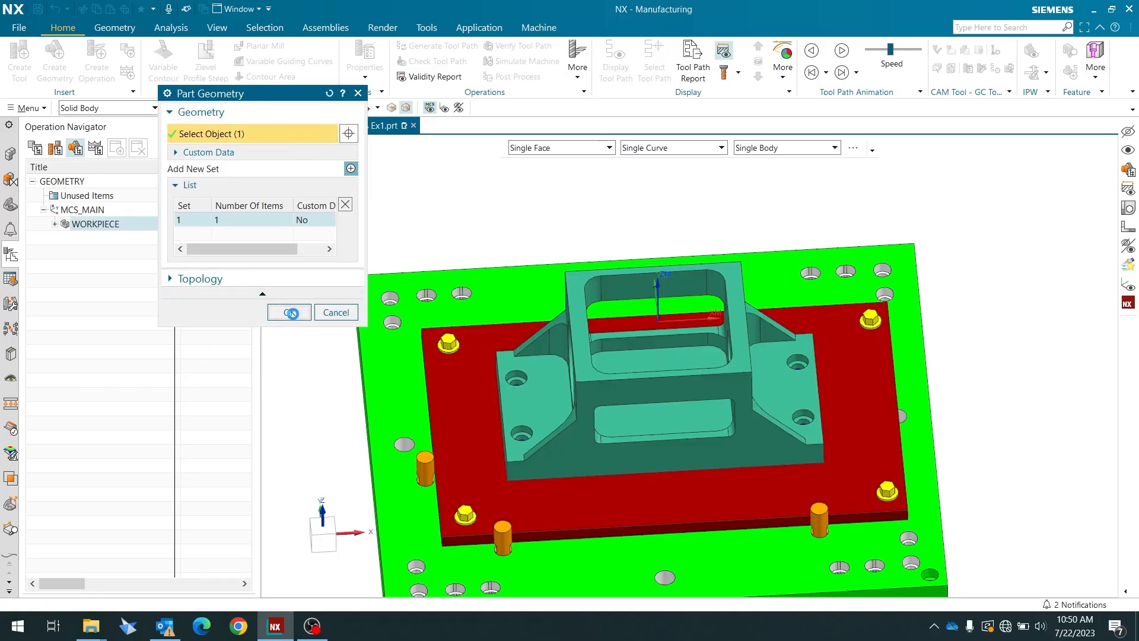
- Show the mnf03_bore_casing_stock194 component and select its solid body as the workpiece's blank geometry
scroll(550, 210, down, 3)
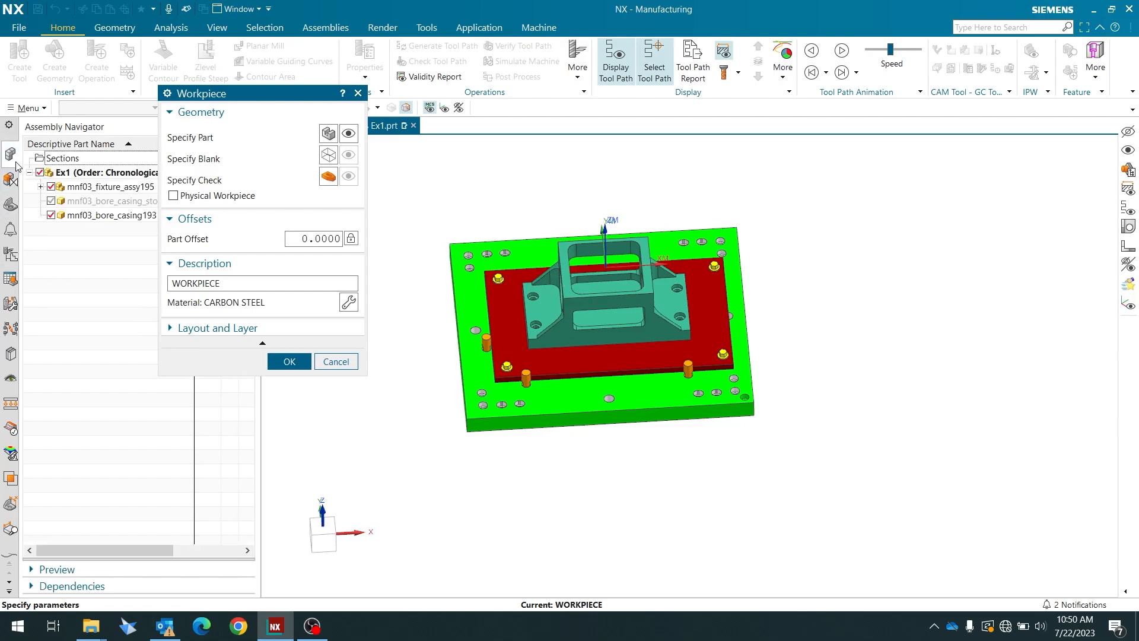
click(52, 200)
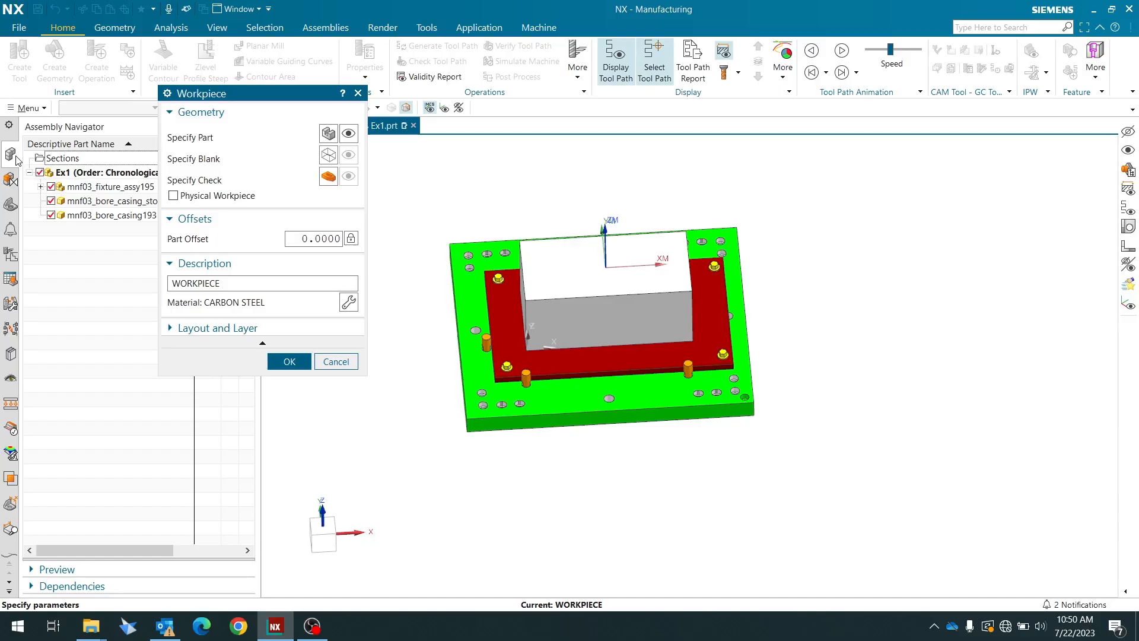
click(329, 156)
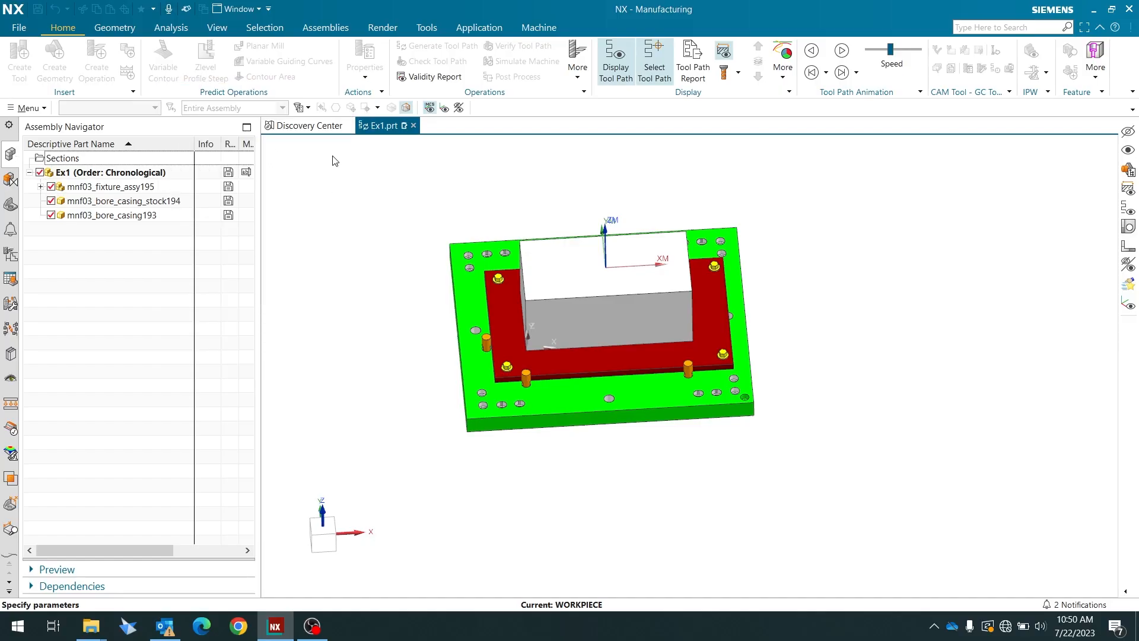
click(540, 280)
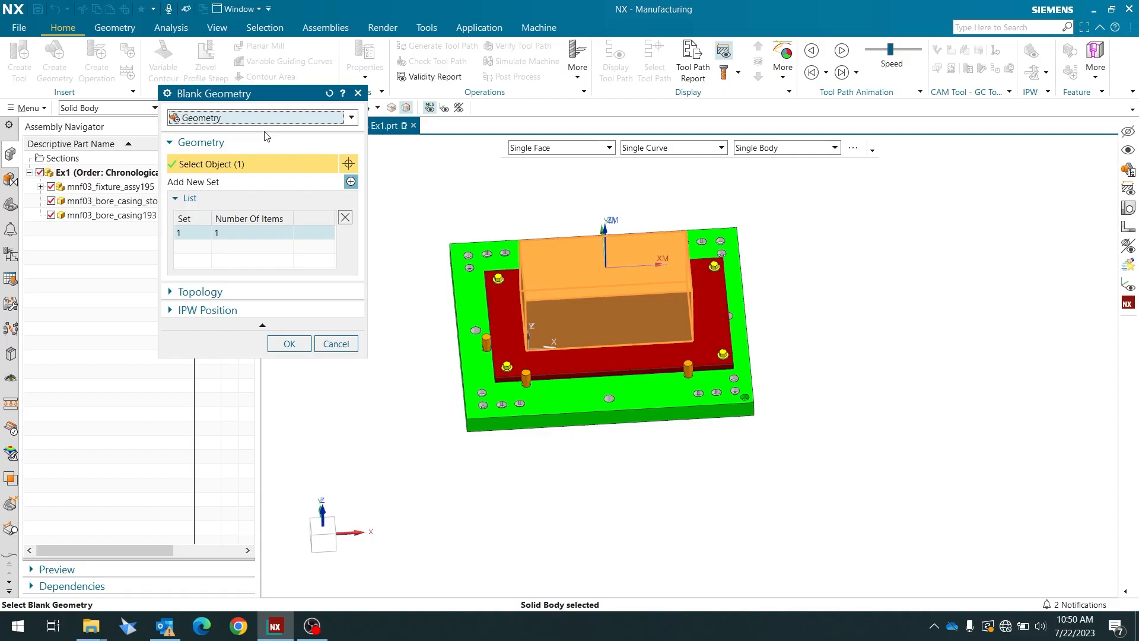
- Remove the stock body from the blank geometry set and hide the stock component
click(345, 217)
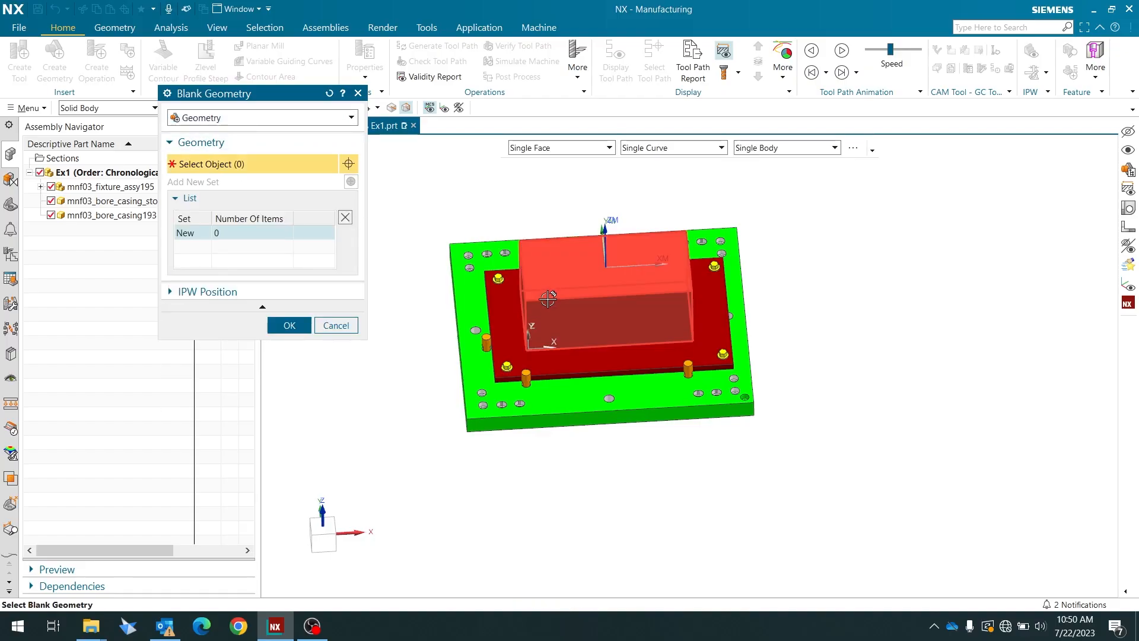
click(51, 201)
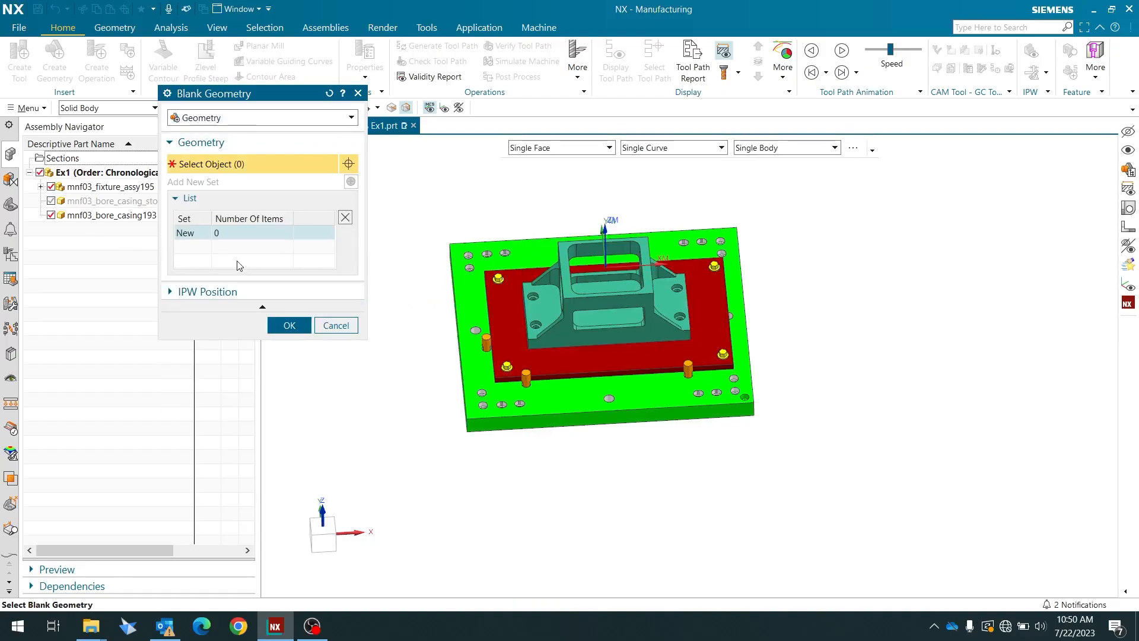
key(ctrl+f)
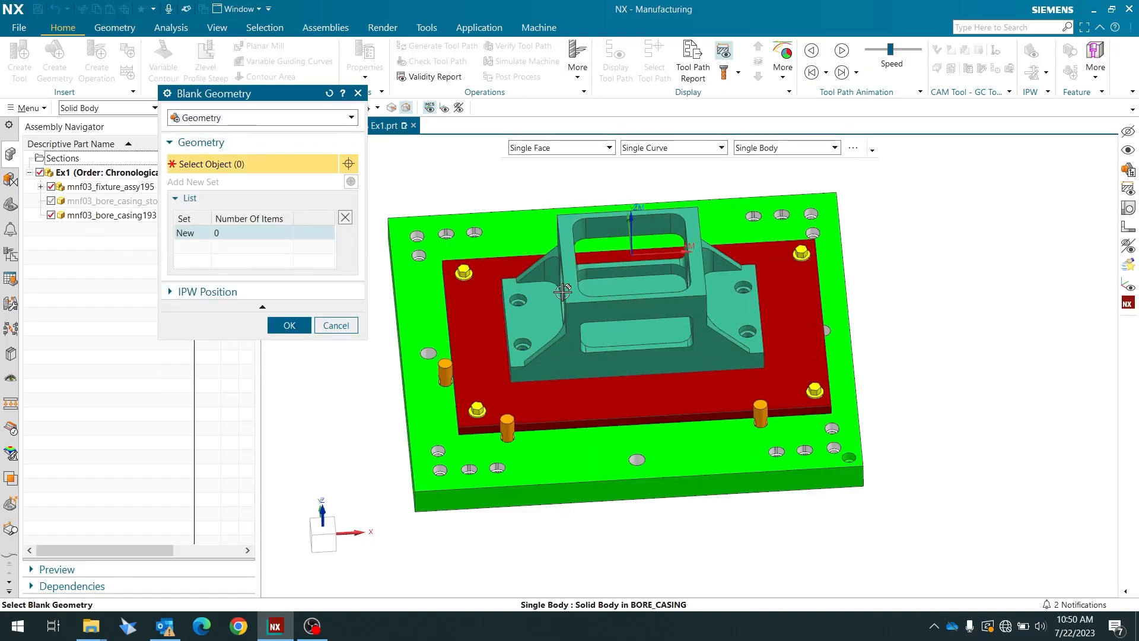
click(208, 120)
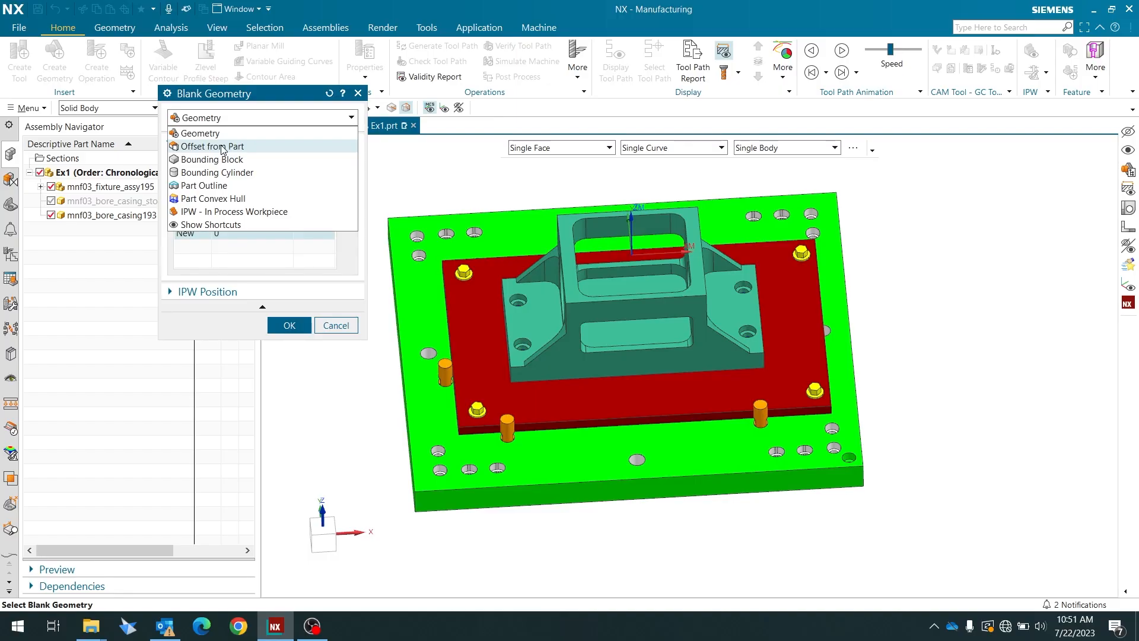
click(223, 147)
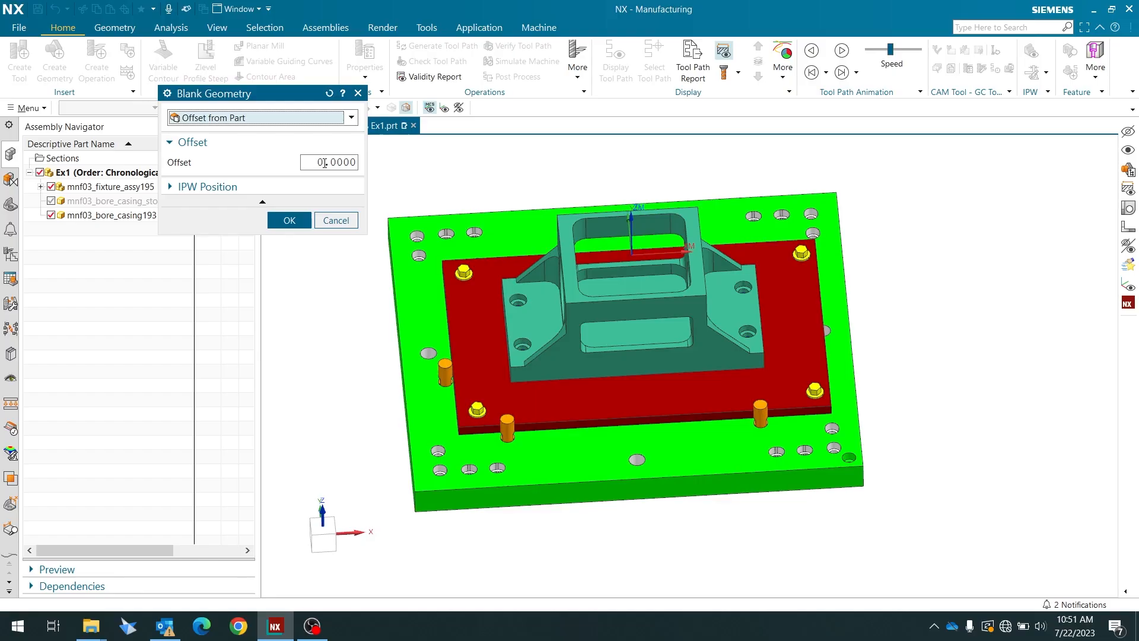
- Define the workpiece's blank geometry as a Bounding Block around the bore casing
click(274, 118)
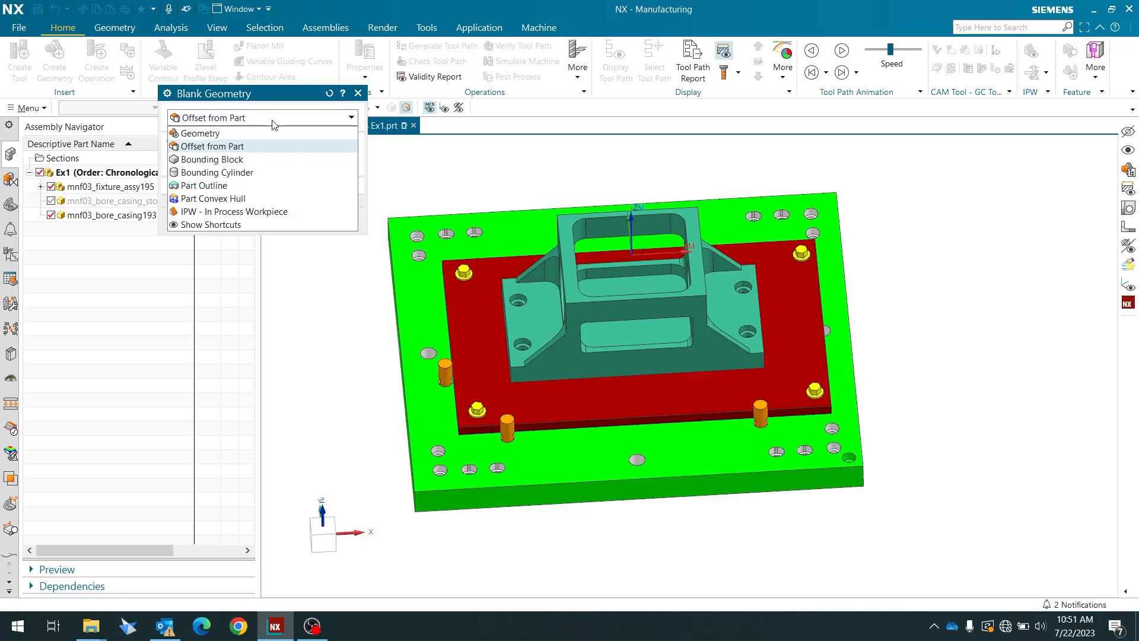
click(281, 158)
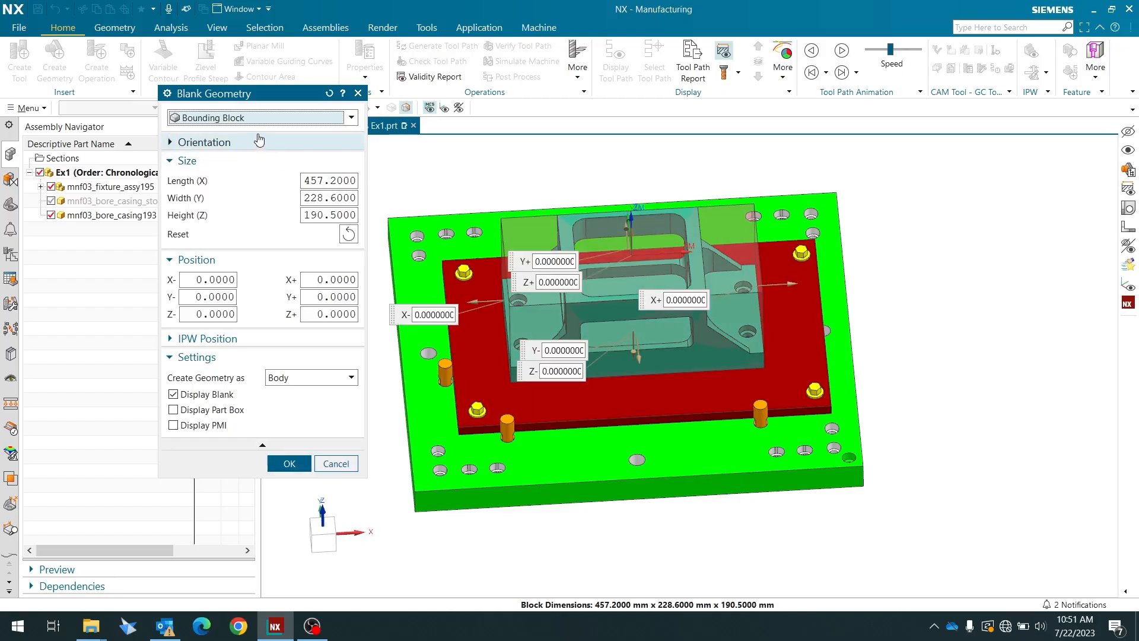
mouse_move(605, 482)
middle_down()
mouse_move(605, 453)
mouse_move(605, 463)
middle_up()
scroll(557, 292, up, 1)
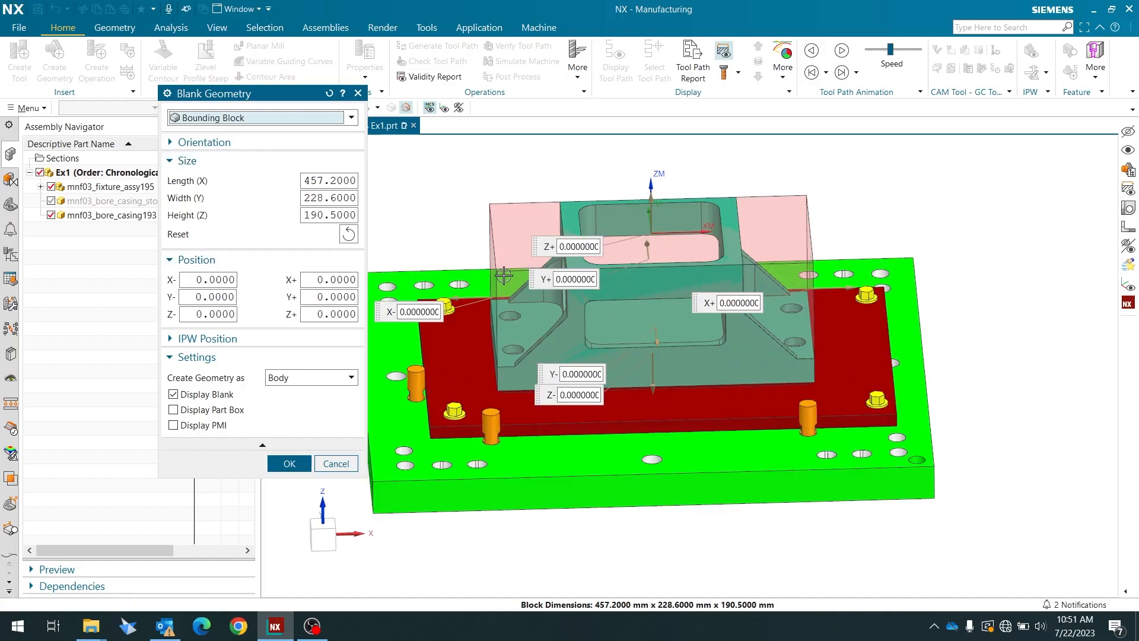
mouse_move(863, 375)
middle_down()
mouse_move(865, 335)
mouse_move(852, 360)
middle_up()
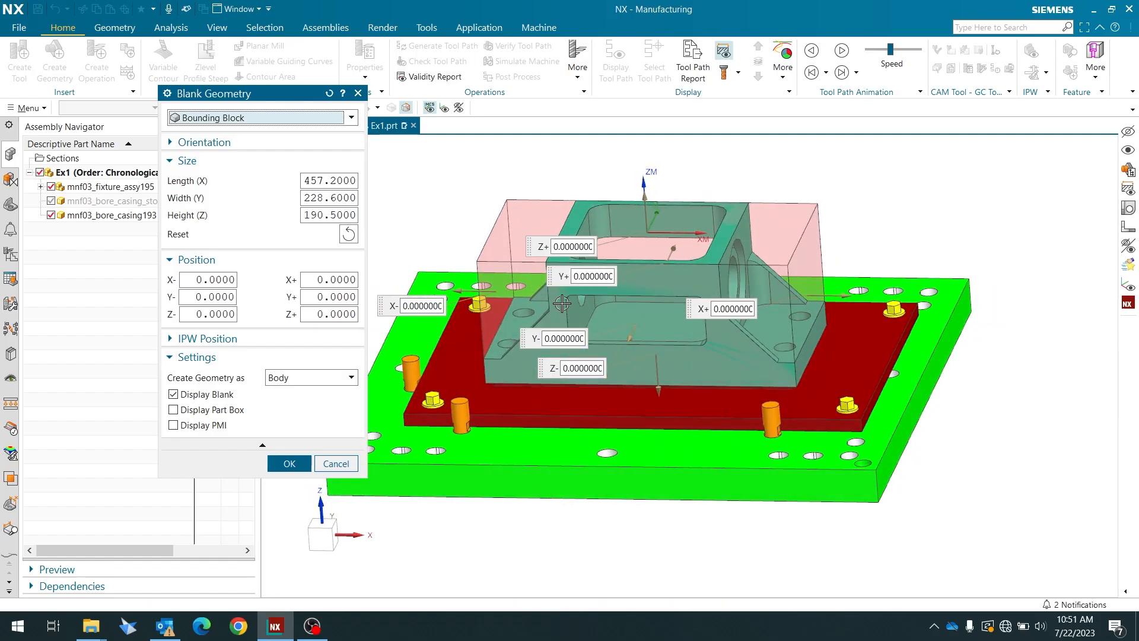
scroll(514, 266, up, 3)
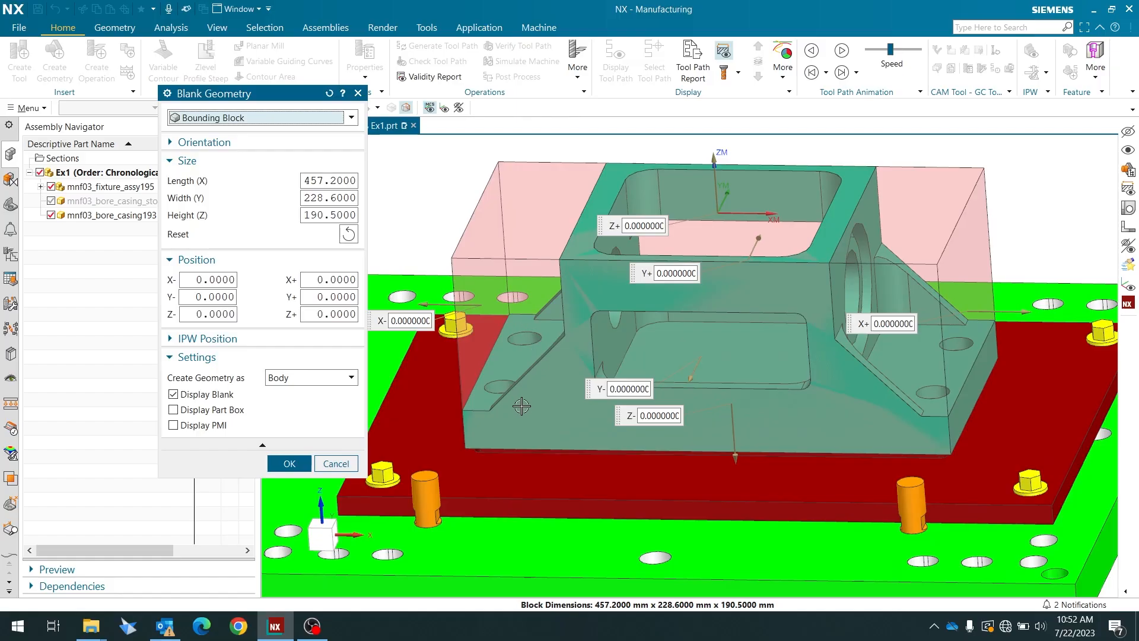
middle_drag(522, 408, 533, 335)
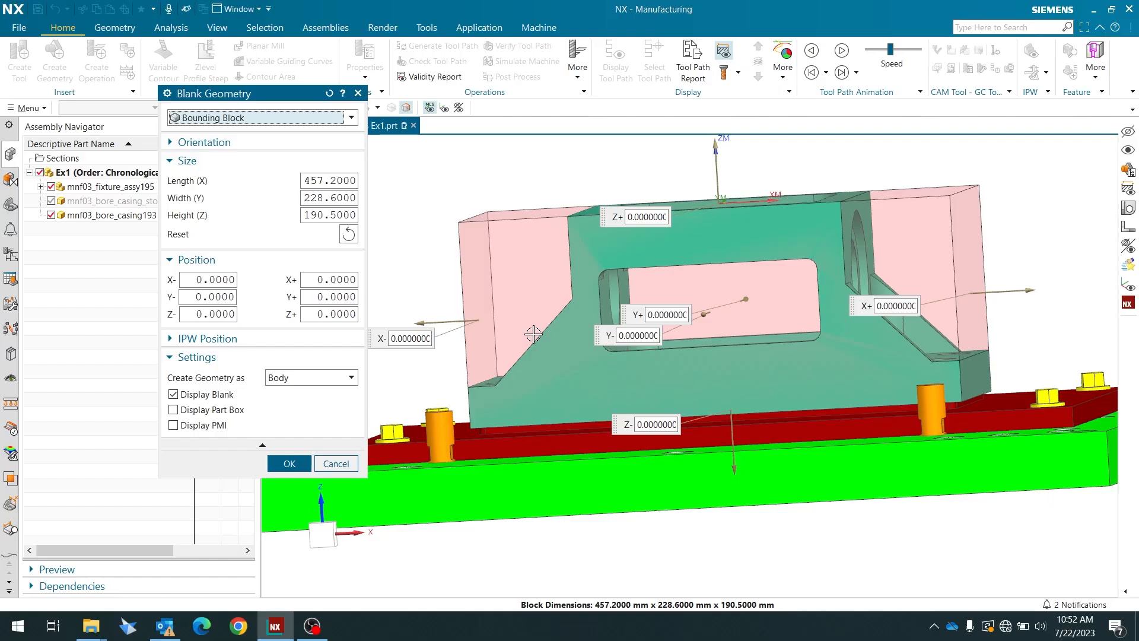
- Set the bounding block's Height (Z) to 200 mm and its Z+ offset to 9.5 mm, and accept the blank geometry
click(321, 215)
text(200)
key(Return)
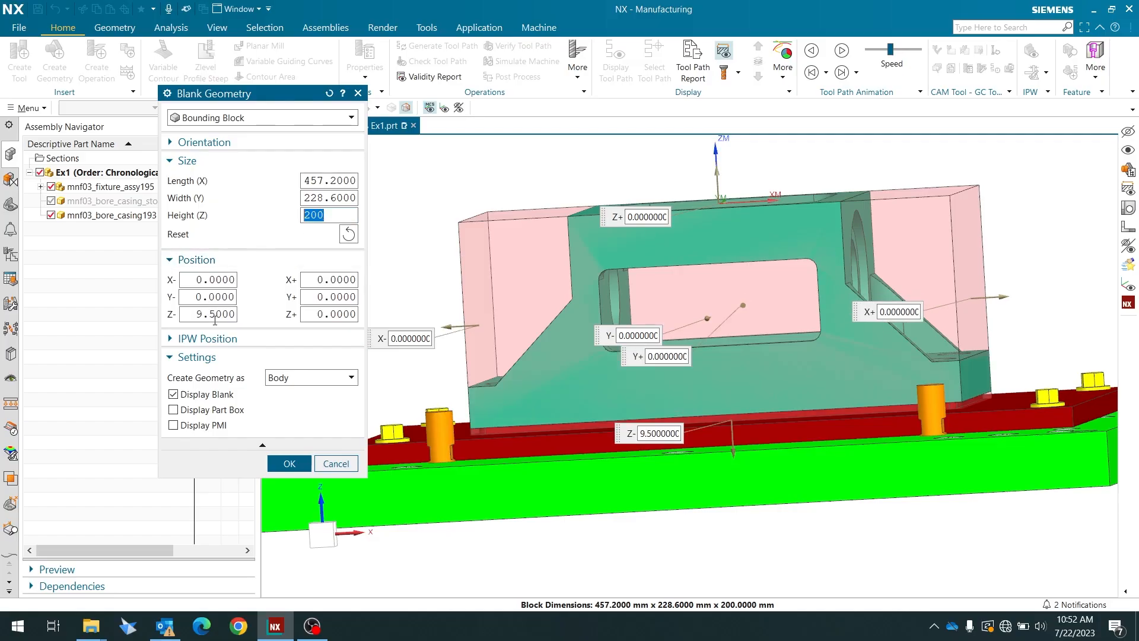
click(317, 311)
text(9.5)
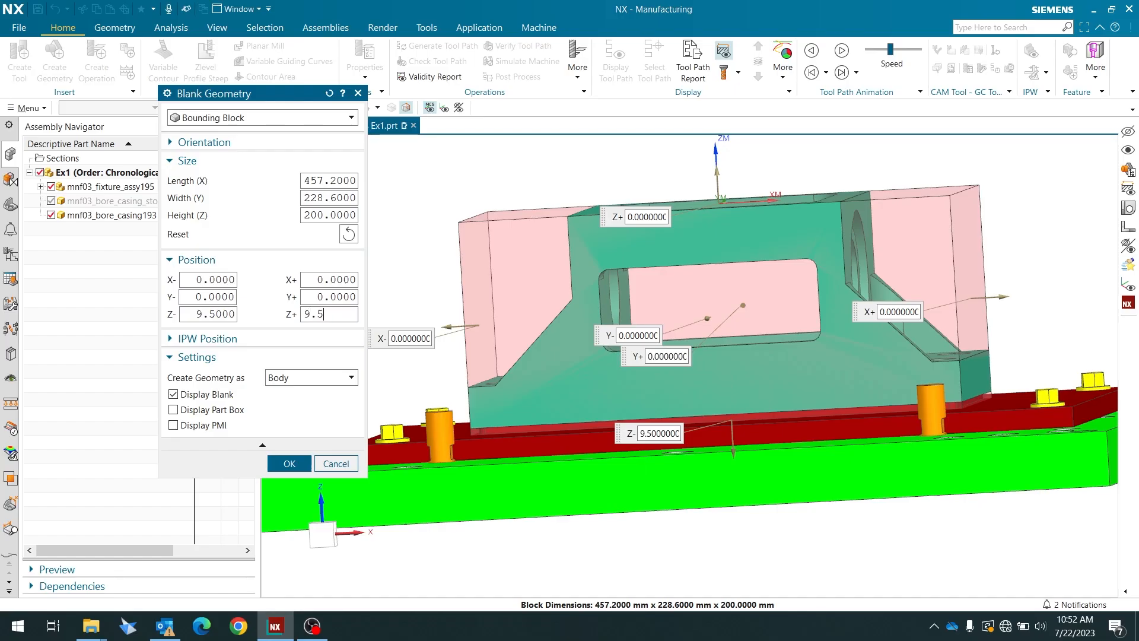
key(Return)
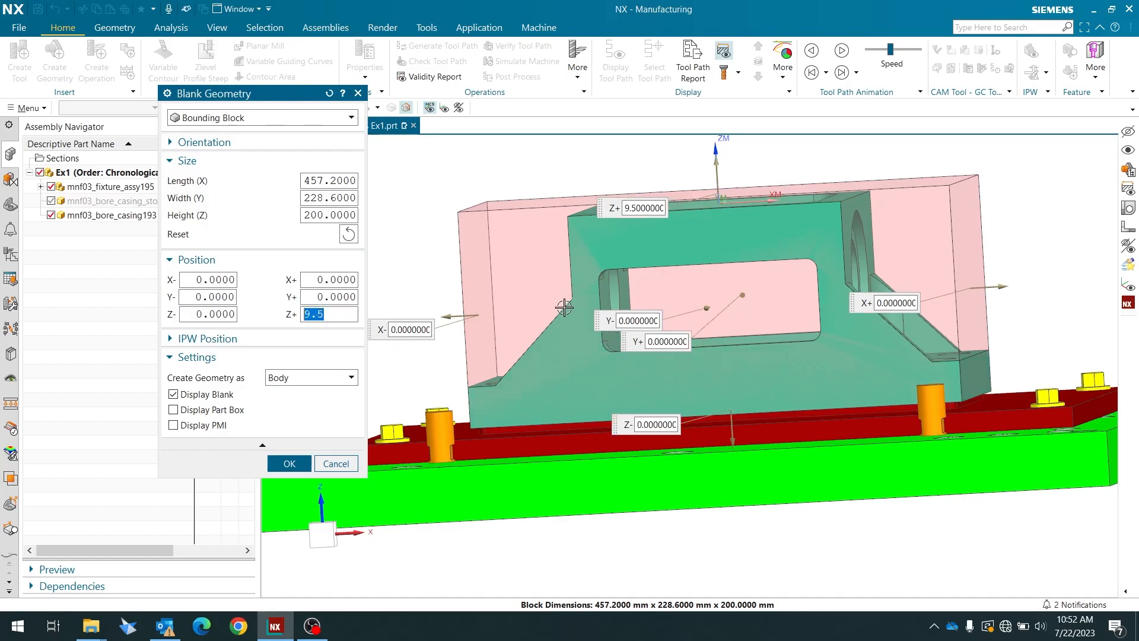
middle_drag(567, 305, 634, 226)
scroll(599, 231, up, 1)
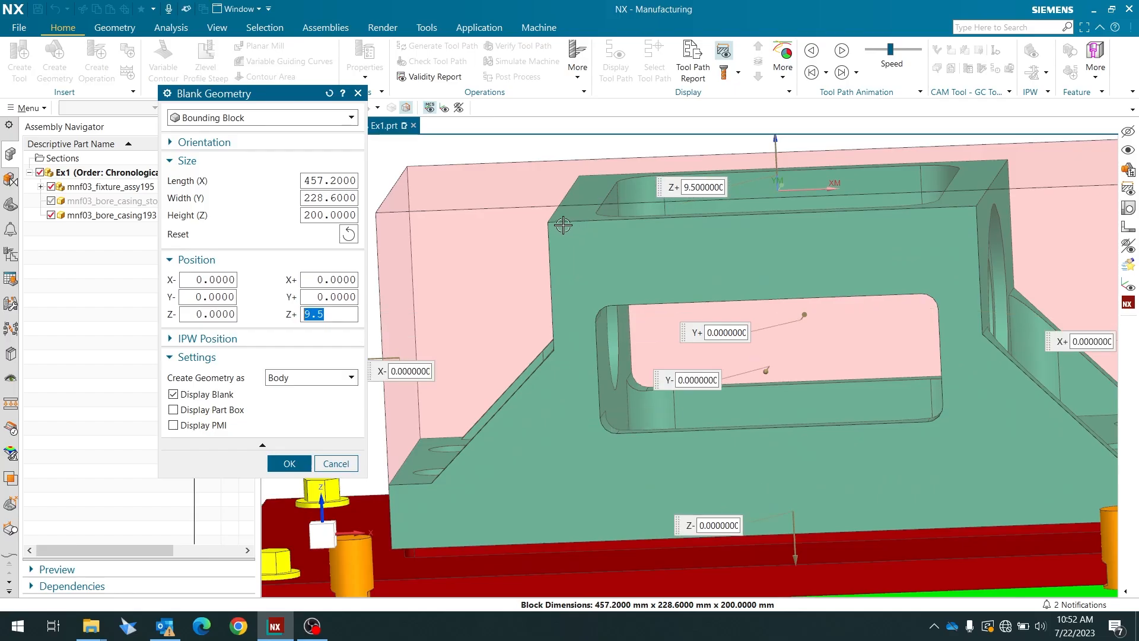
scroll(560, 223, down, 2)
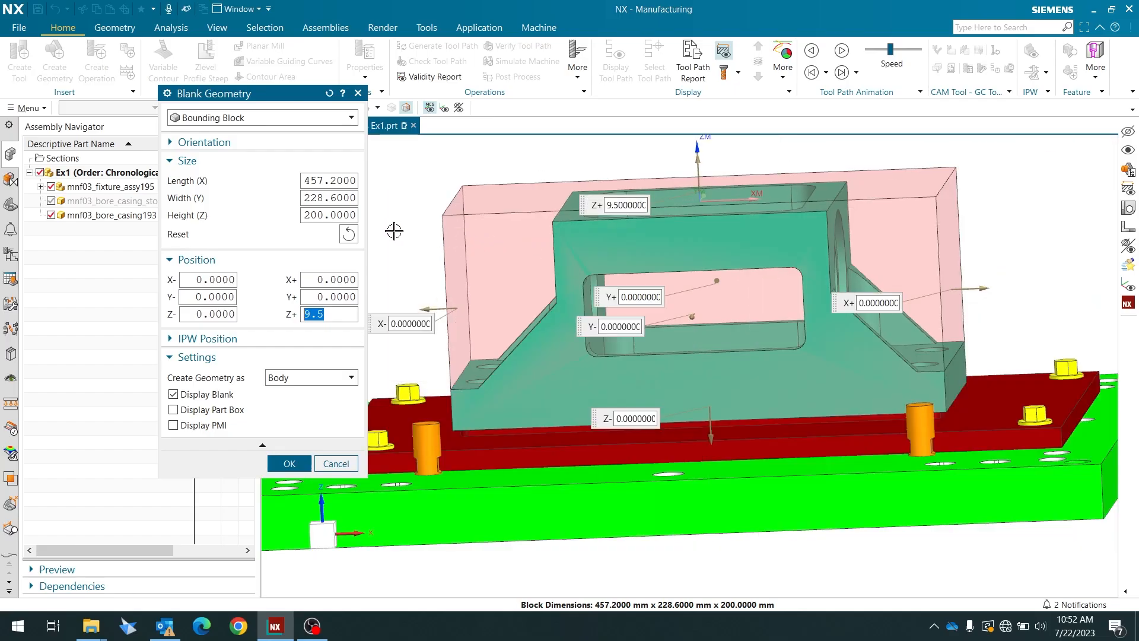
scroll(533, 253, down, 1)
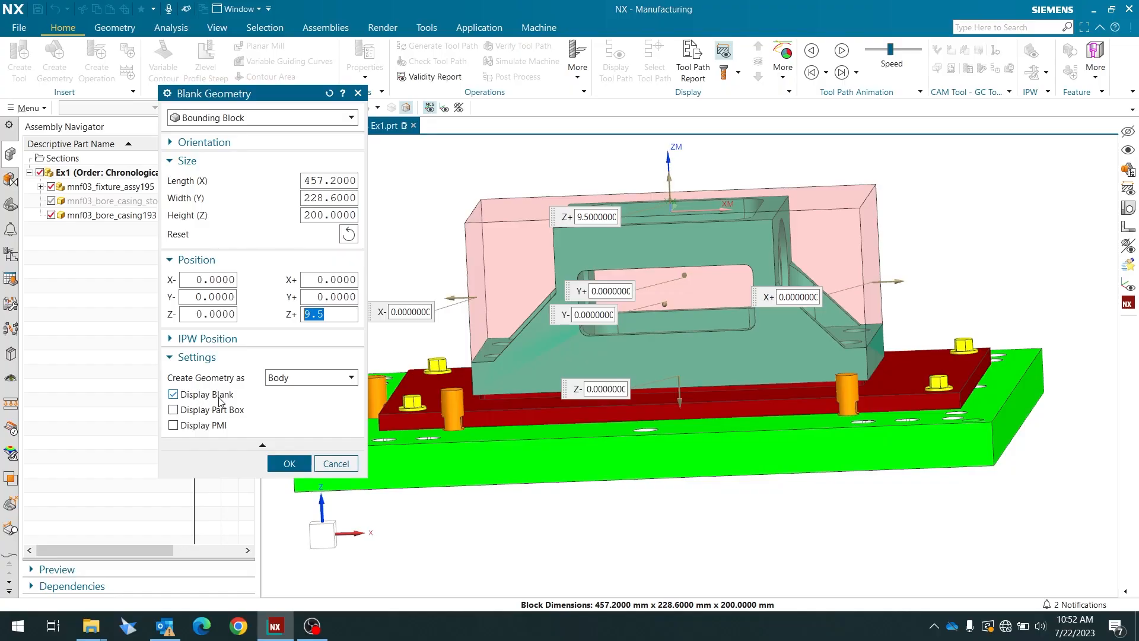
click(289, 463)
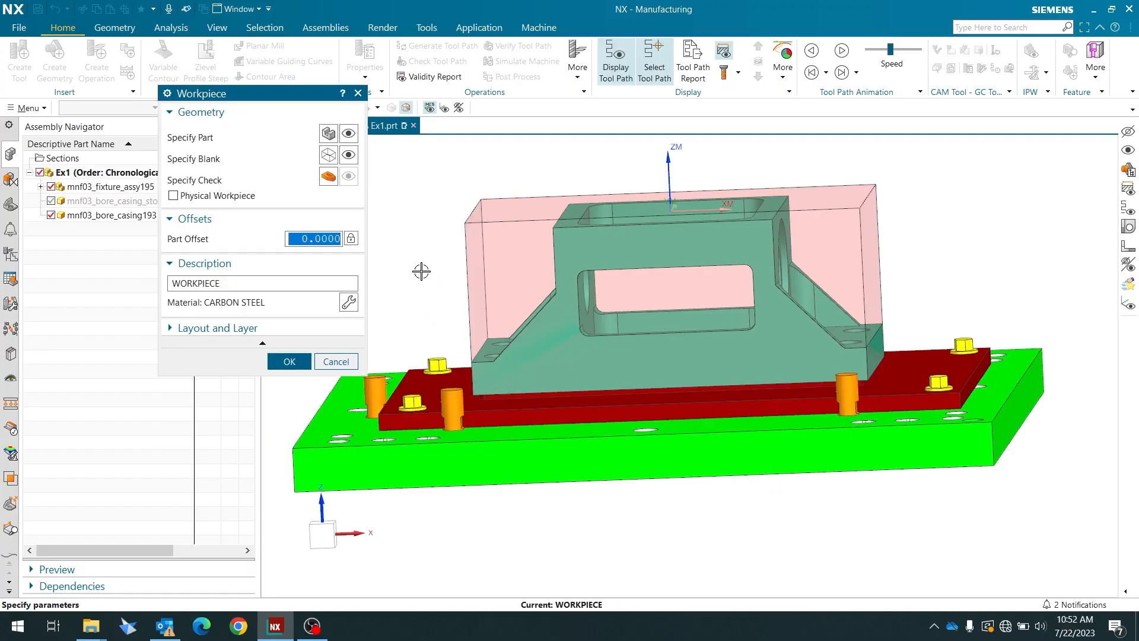
- Reopen the workpiece's blank geometry, turn off Display Blank for the bounding block and accept the change
middle_drag(549, 288, 561, 268)
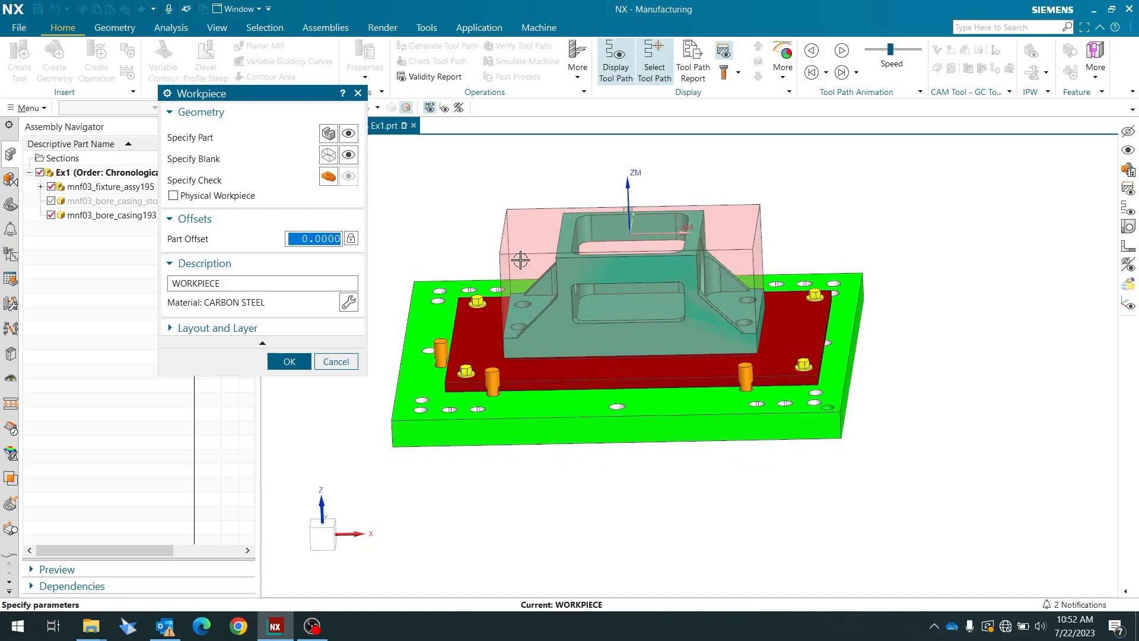
middle_drag(515, 277, 514, 266)
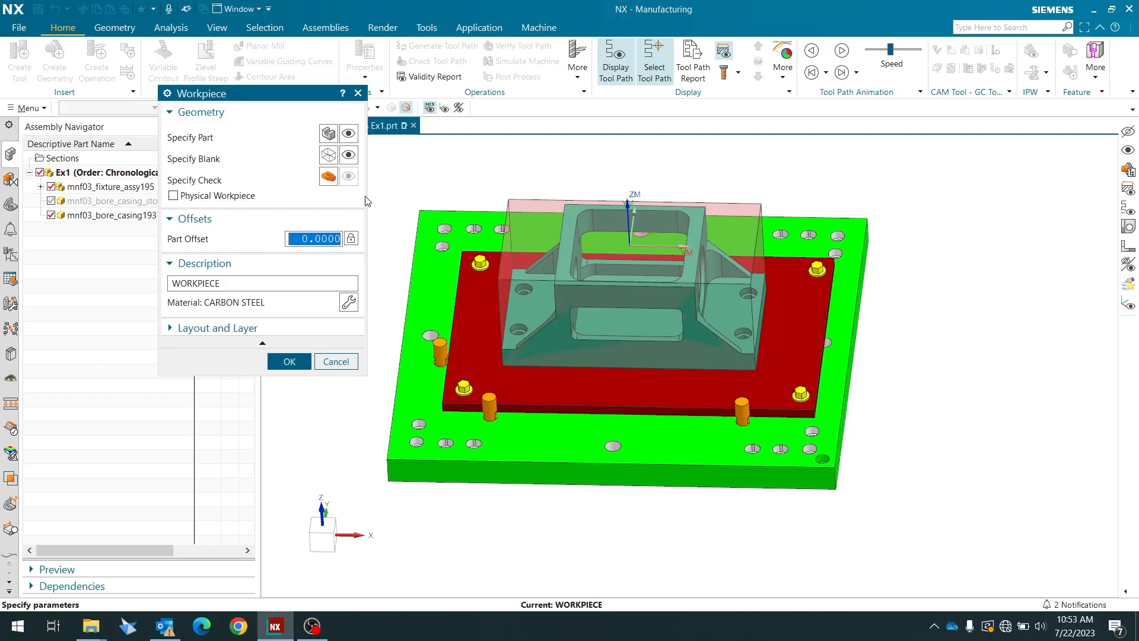
click(329, 156)
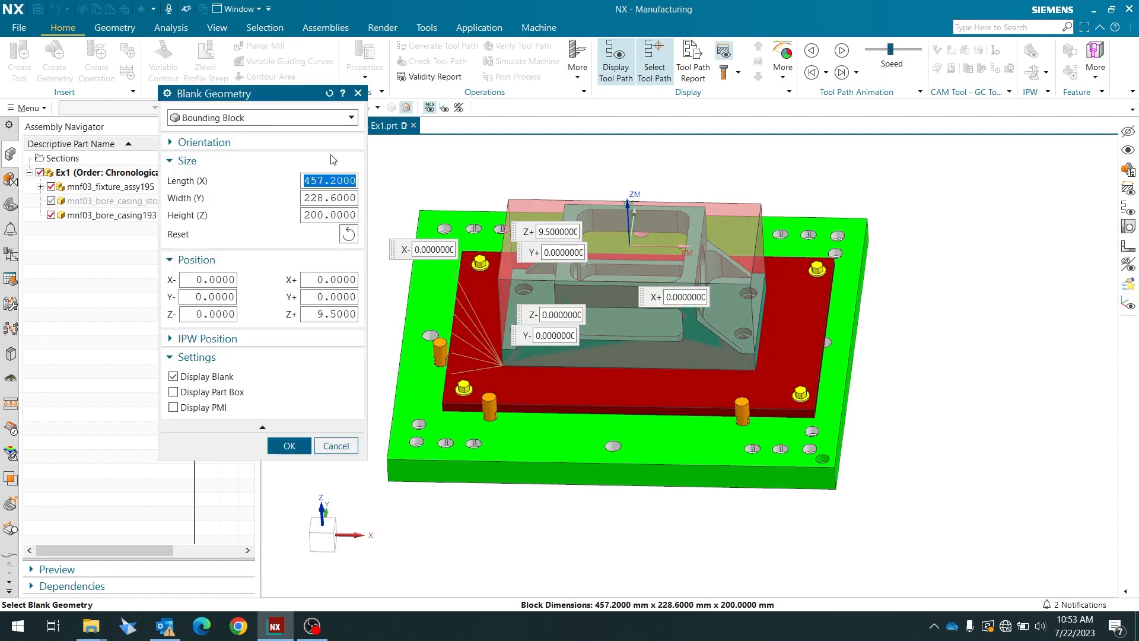
click(174, 377)
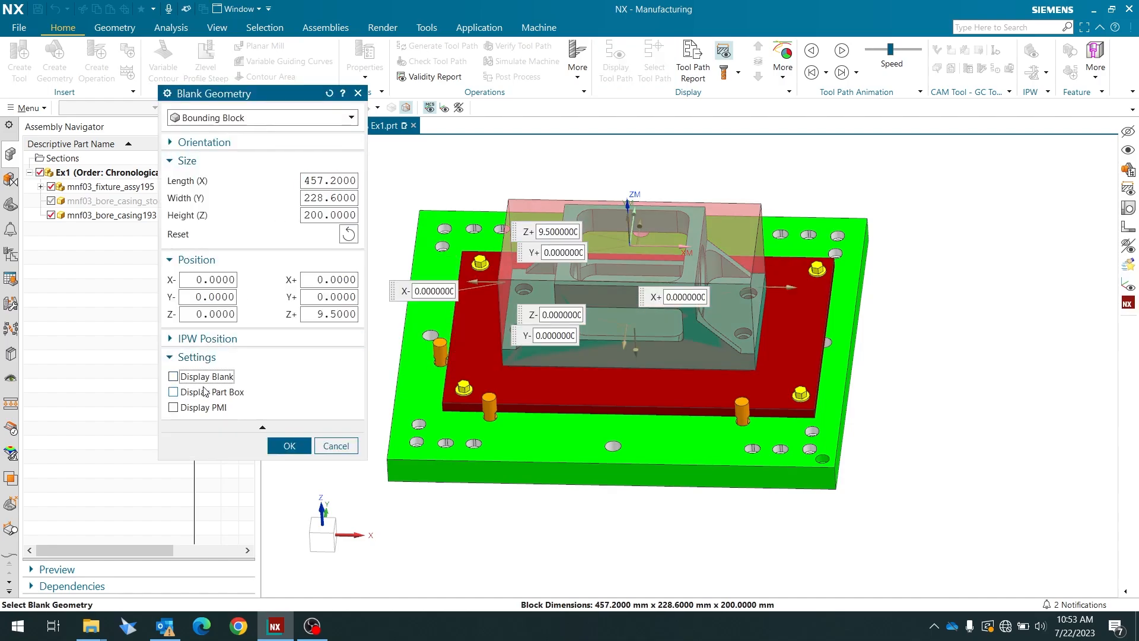
click(284, 445)
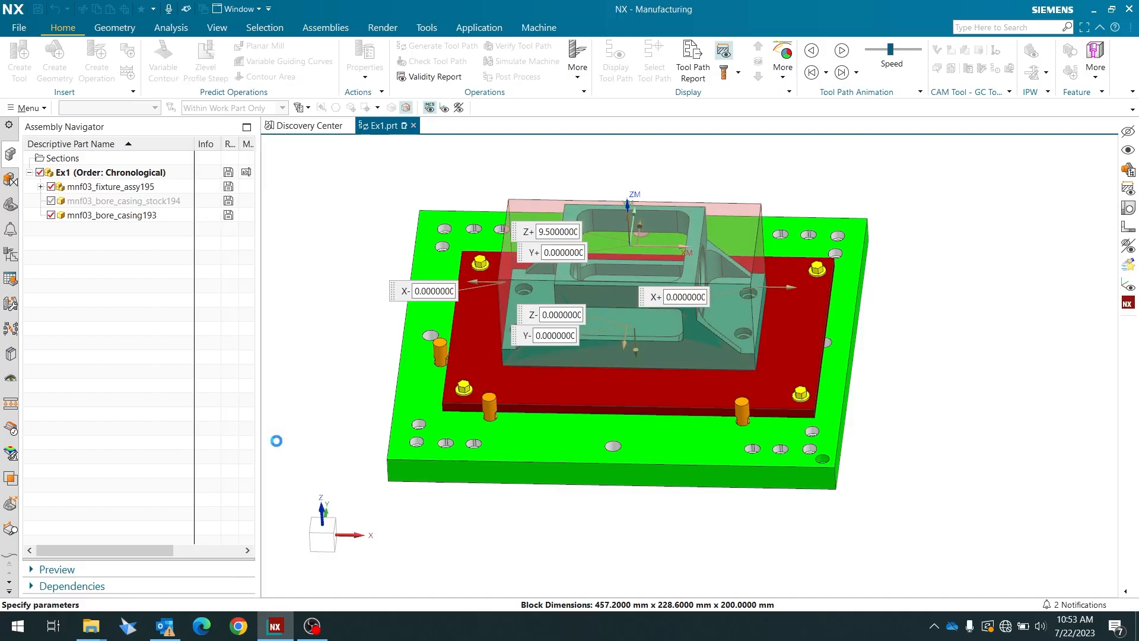
- Hide the mnf03_bore_casing193 component, leaving only the fixture assembly displayed
scroll(563, 290, up, 2)
middle_drag(566, 292, 421, 217)
scroll(451, 188, down, 2)
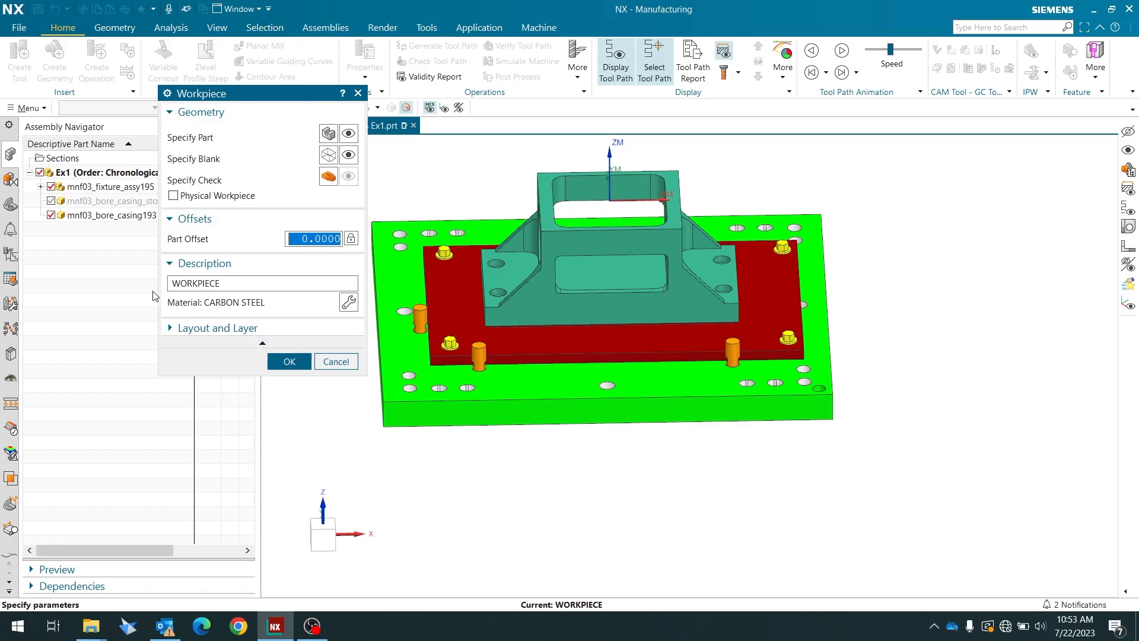
click(51, 215)
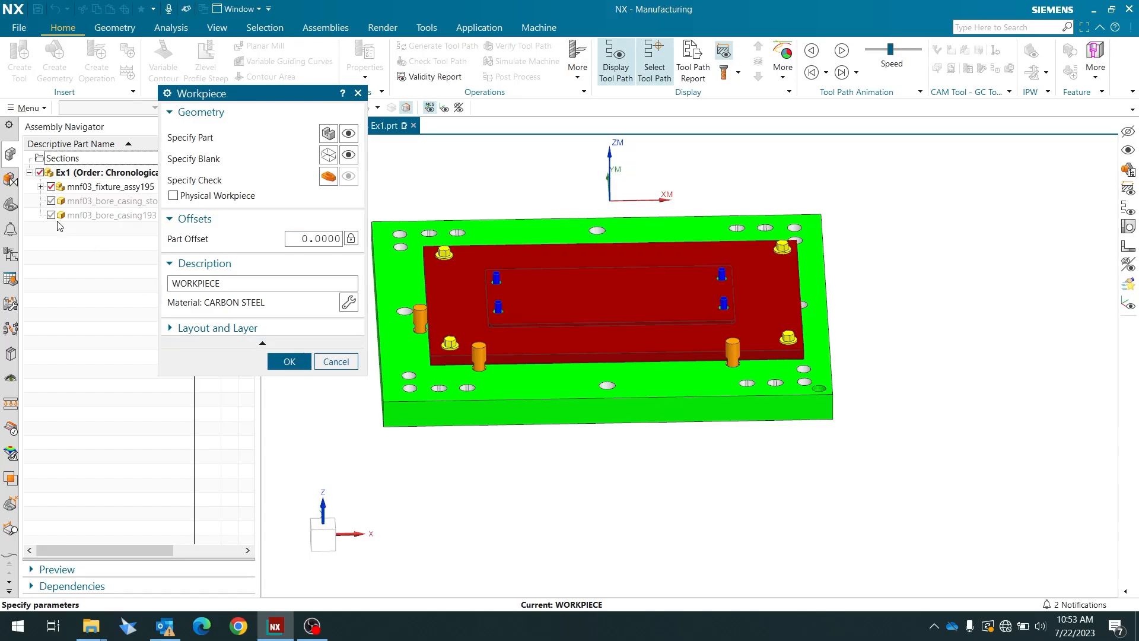
- Specify all 13 fixture assembly bodies as the check geometry of WORKPIECE
click(328, 177)
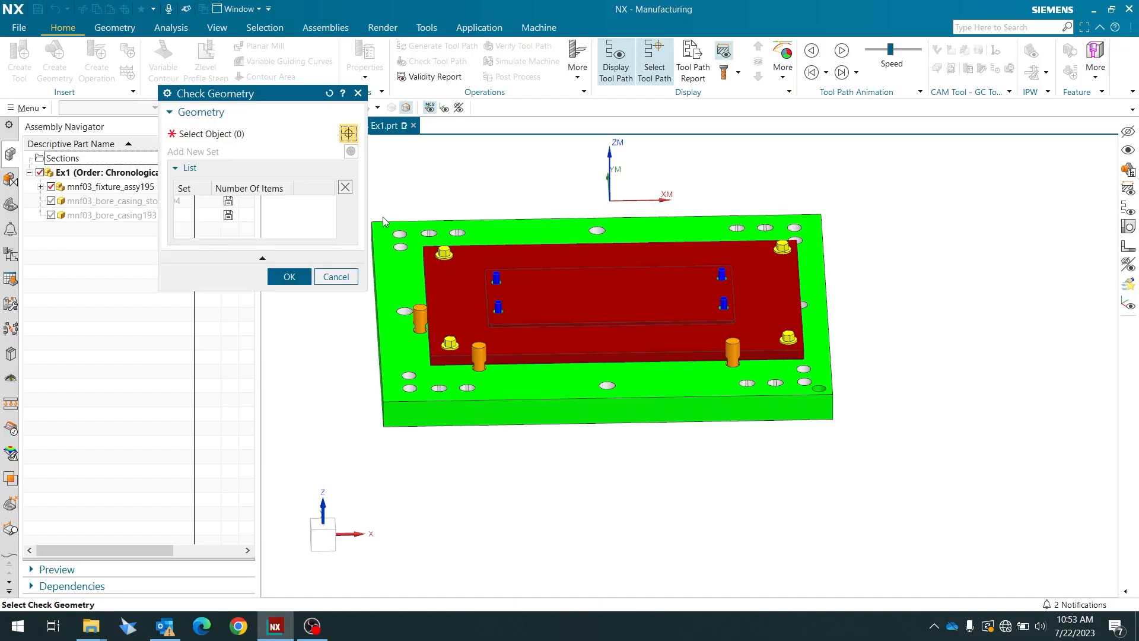
scroll(427, 174, up, 3)
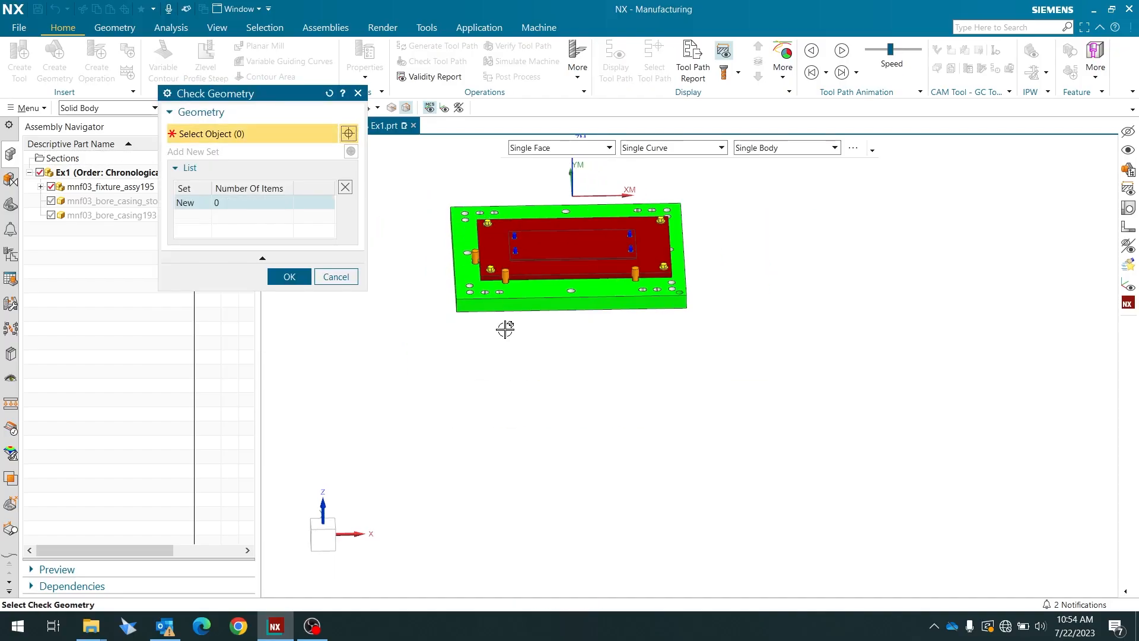
scroll(503, 325, up, 2)
drag(447, 218, 654, 354)
scroll(575, 333, down, 4)
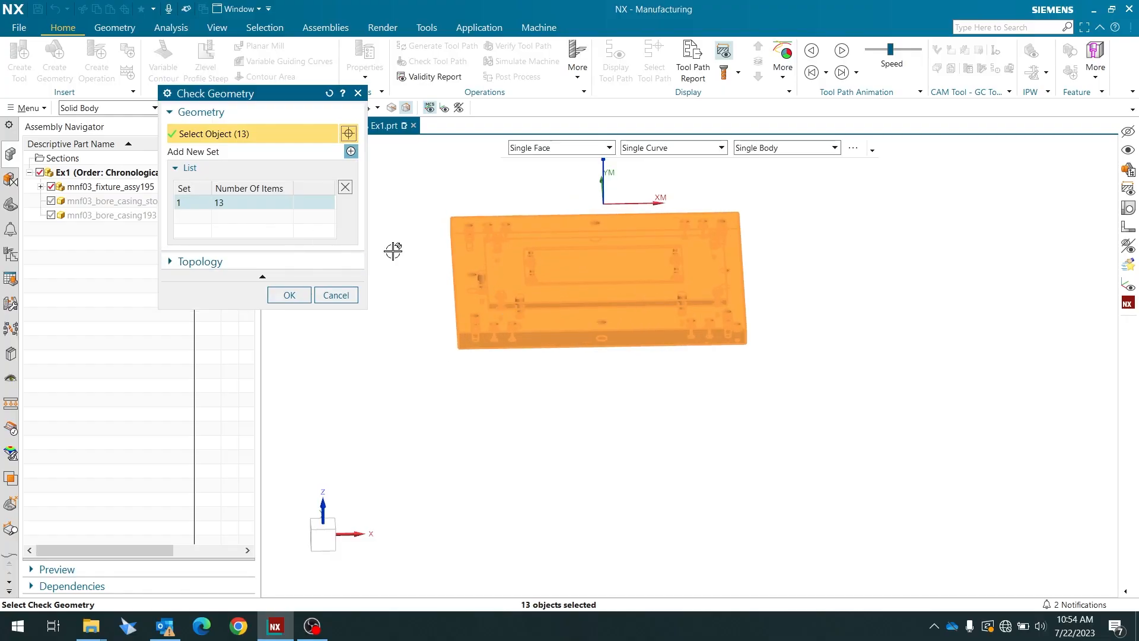
scroll(524, 270, down, 2)
middle_drag(524, 269, 592, 250)
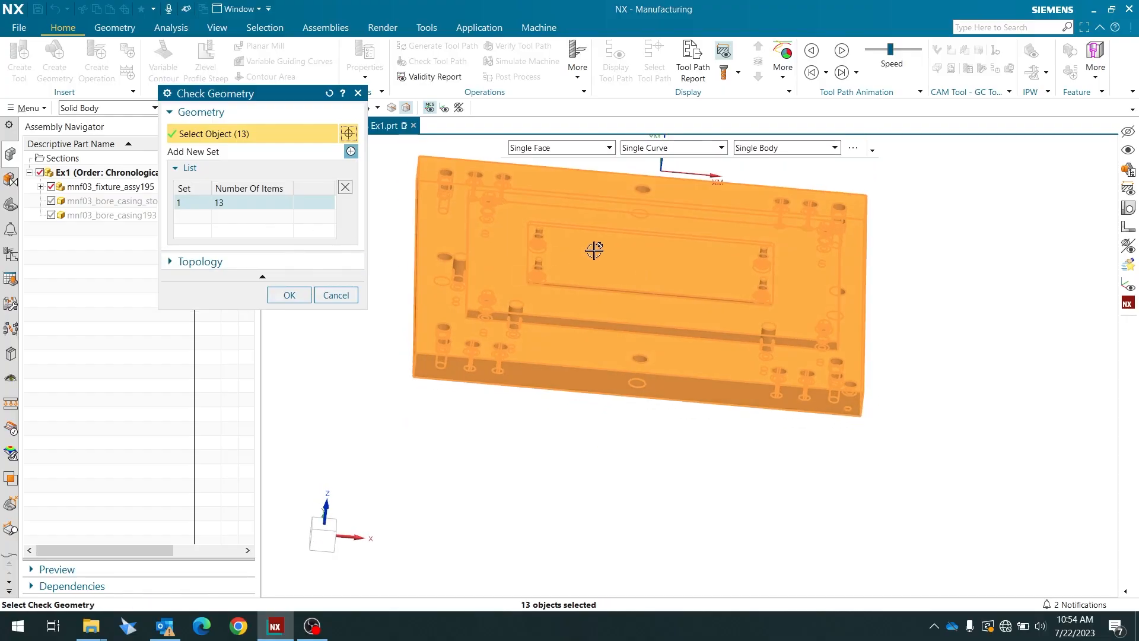
click(289, 295)
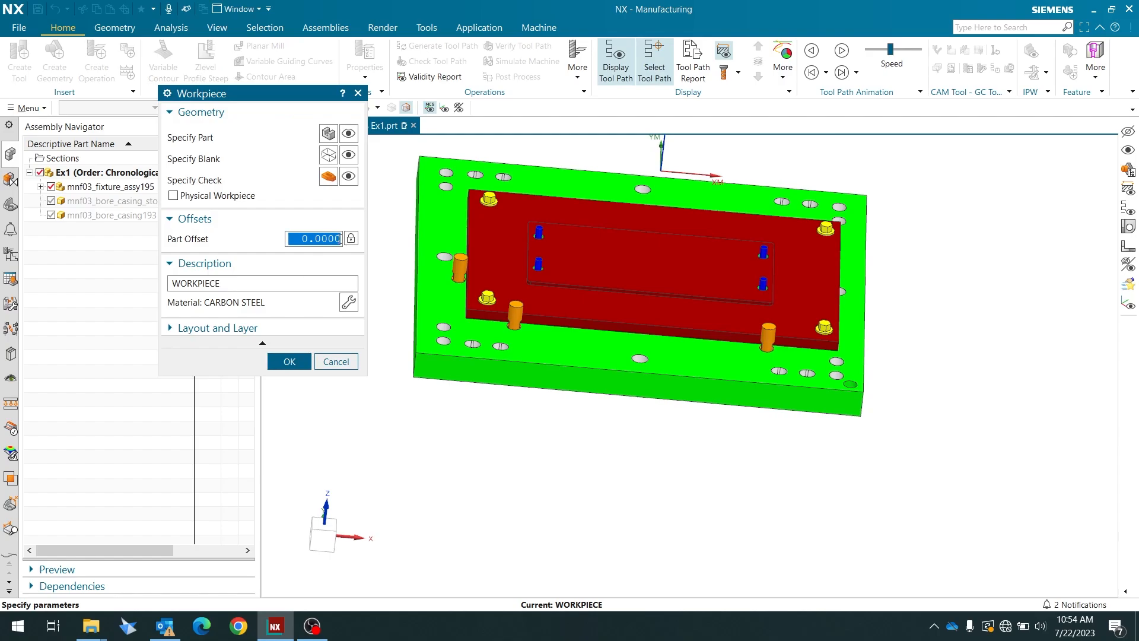
- Display the check, blank and part geometry of WORKPIECE for verification, and accept the workpiece definition
click(348, 176)
middle_drag(542, 300, 451, 326)
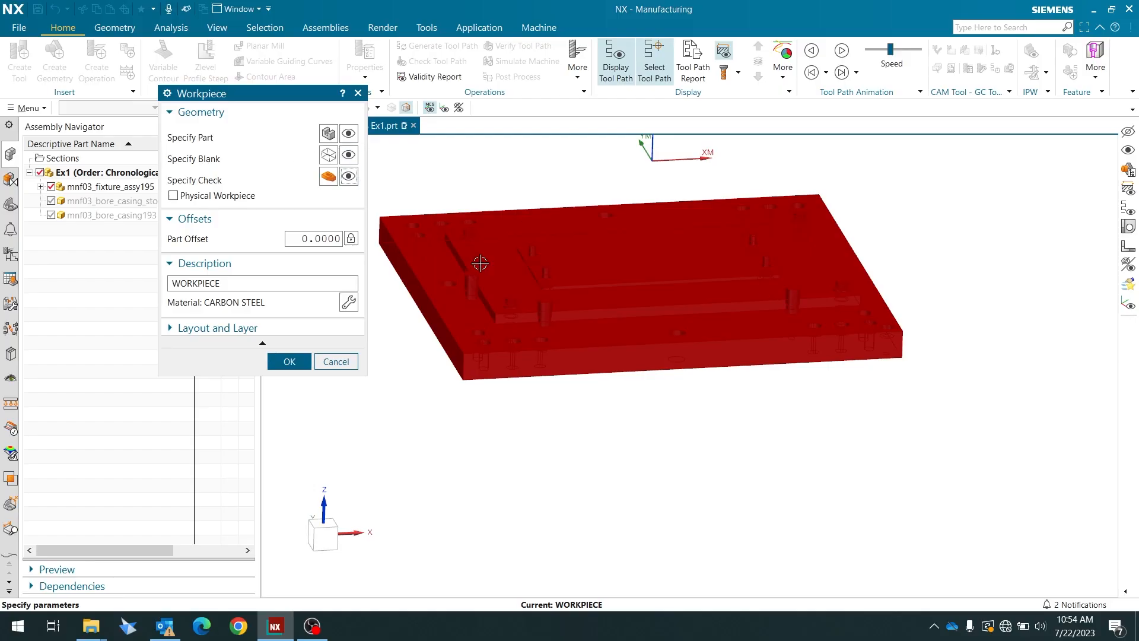
scroll(624, 304, down, 1)
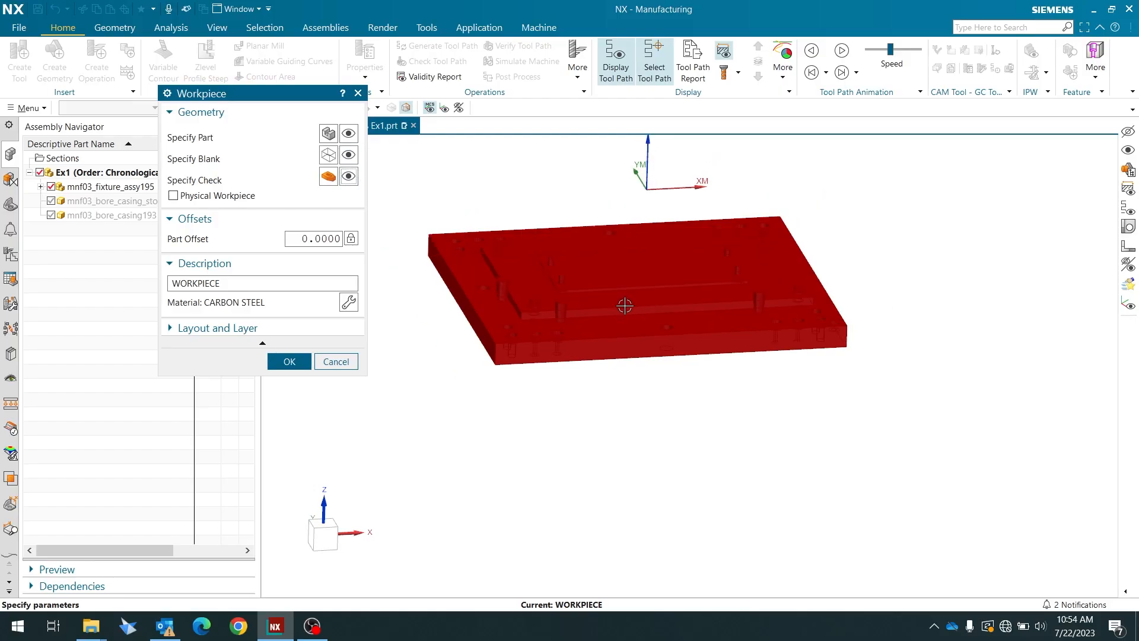
click(348, 155)
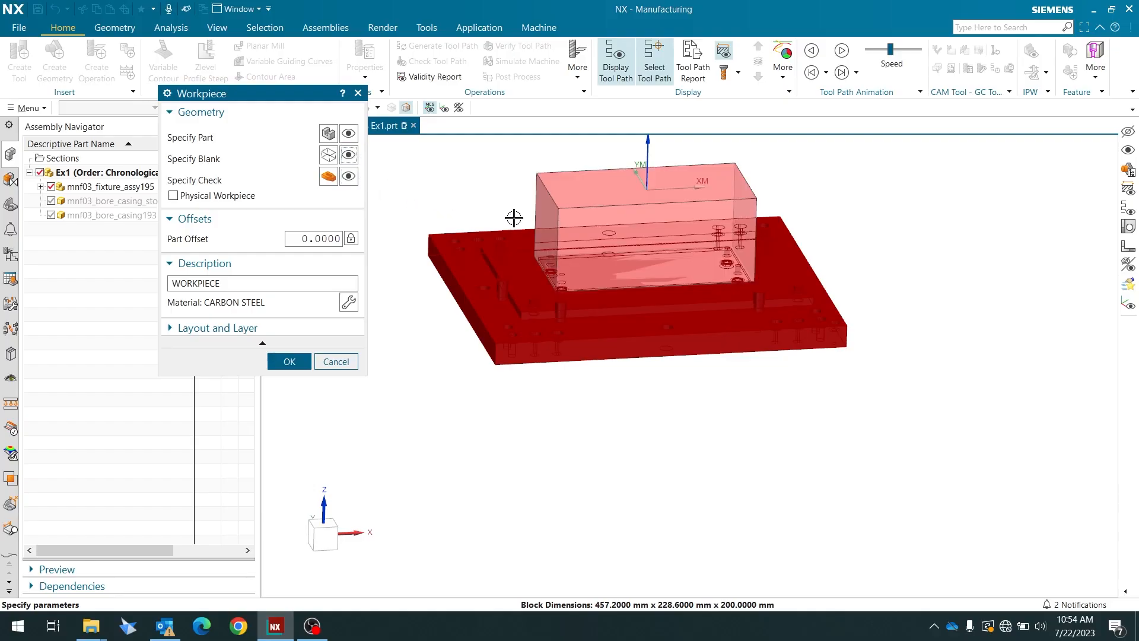
click(349, 134)
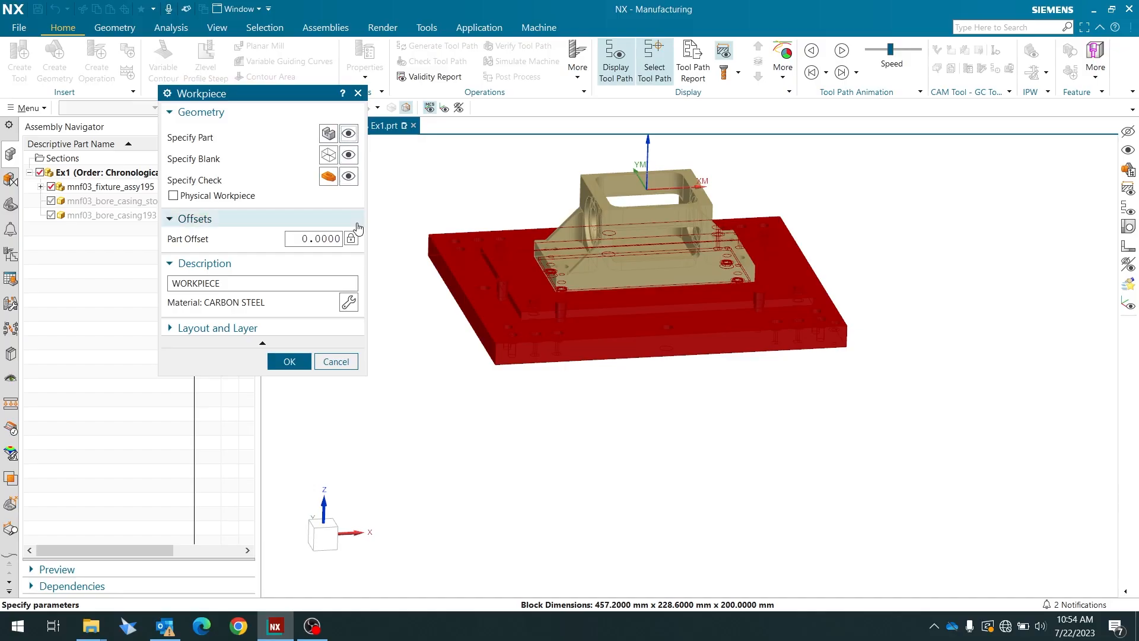
click(289, 362)
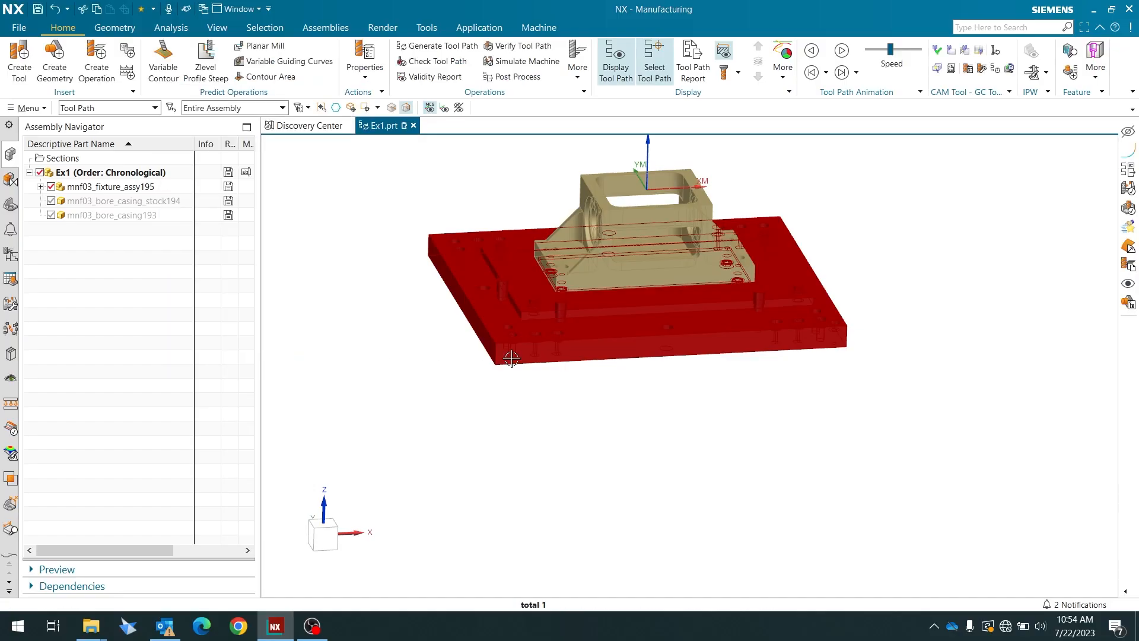
- Delete the MCS_LOCAL coordinate system under WORKPIECE from the operation geometry tree
click(10, 204)
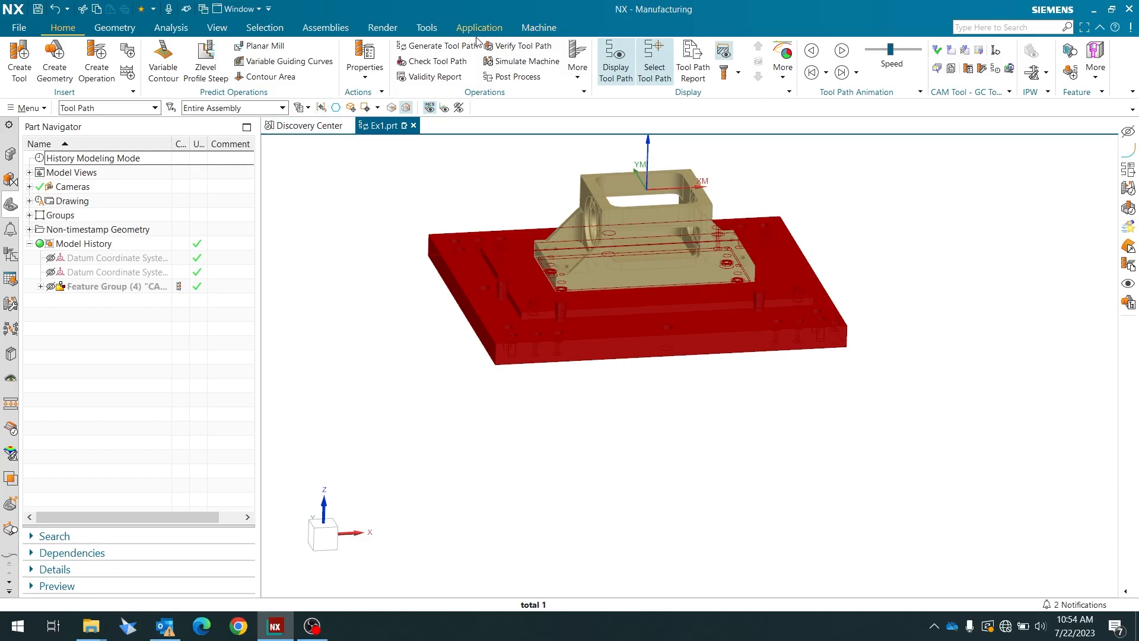
click(12, 256)
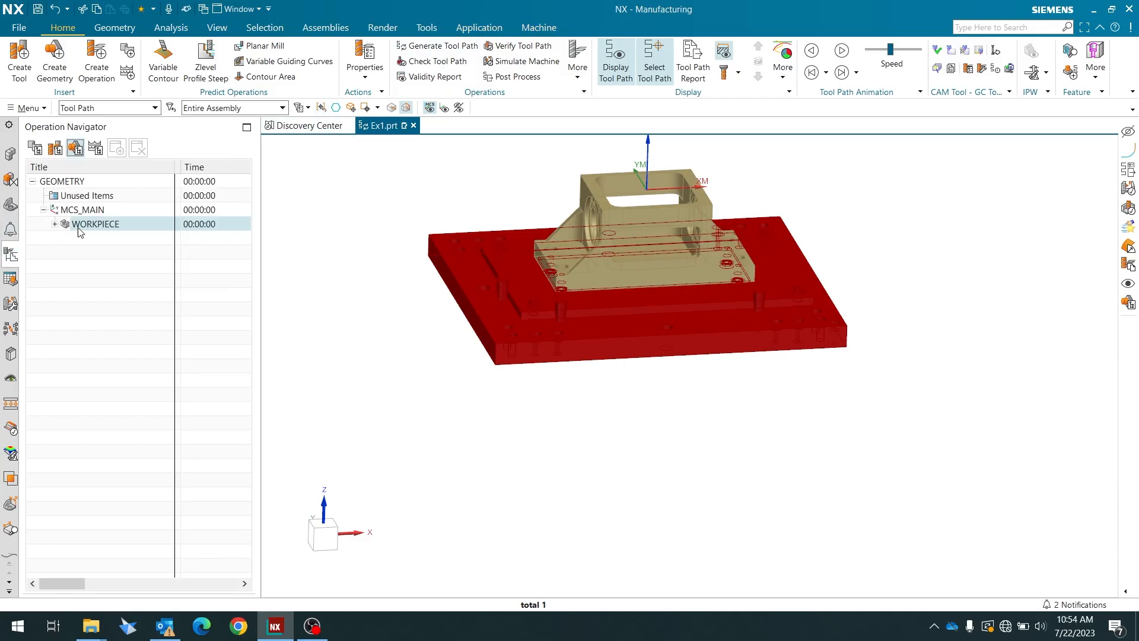
click(62, 226)
click(85, 240)
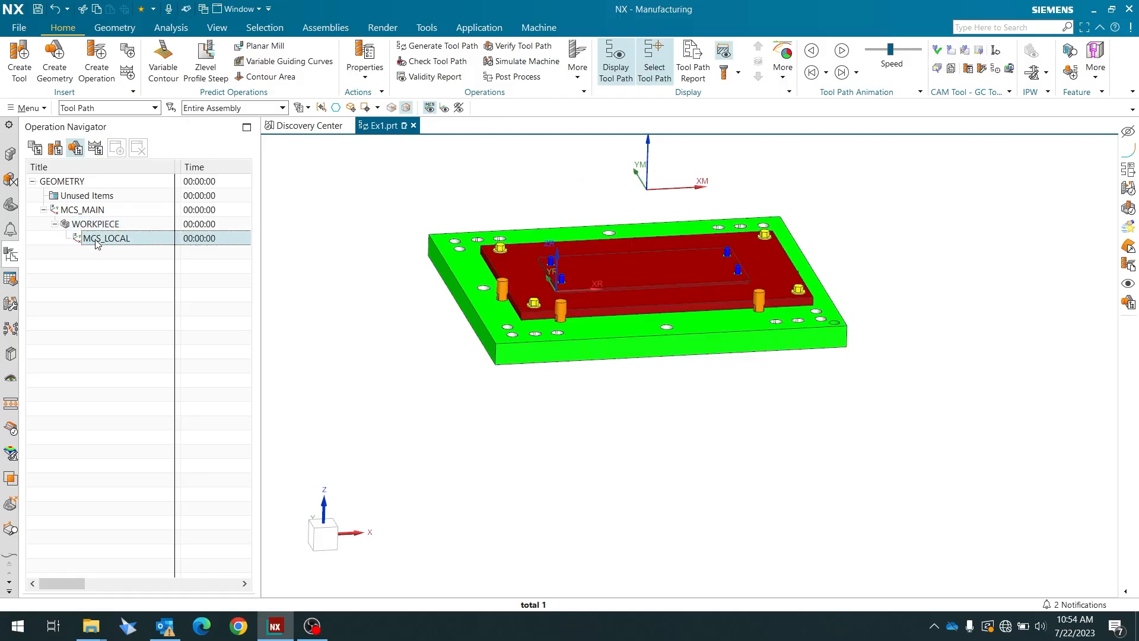
scroll(399, 271, up, 2)
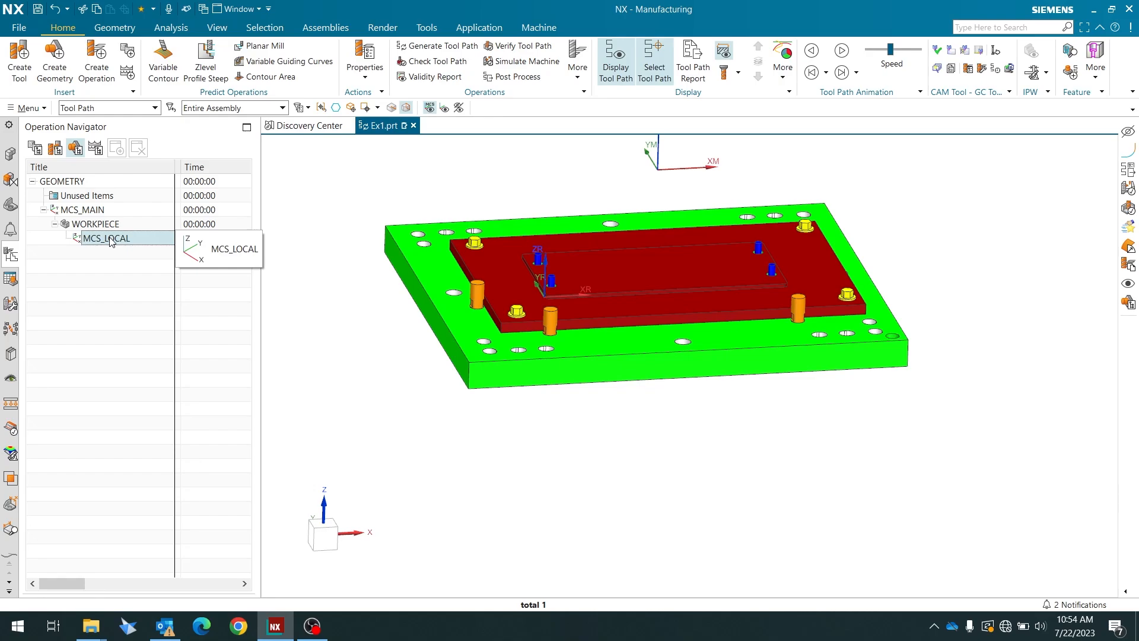
right_click(110, 240)
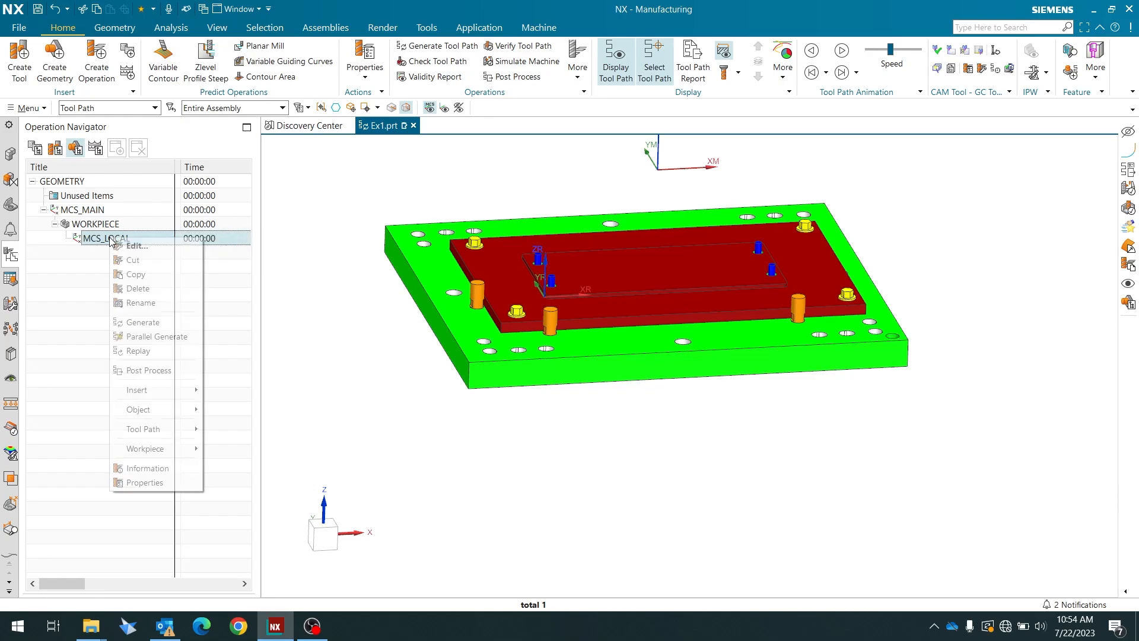
click(160, 293)
scroll(497, 308, down, 1)
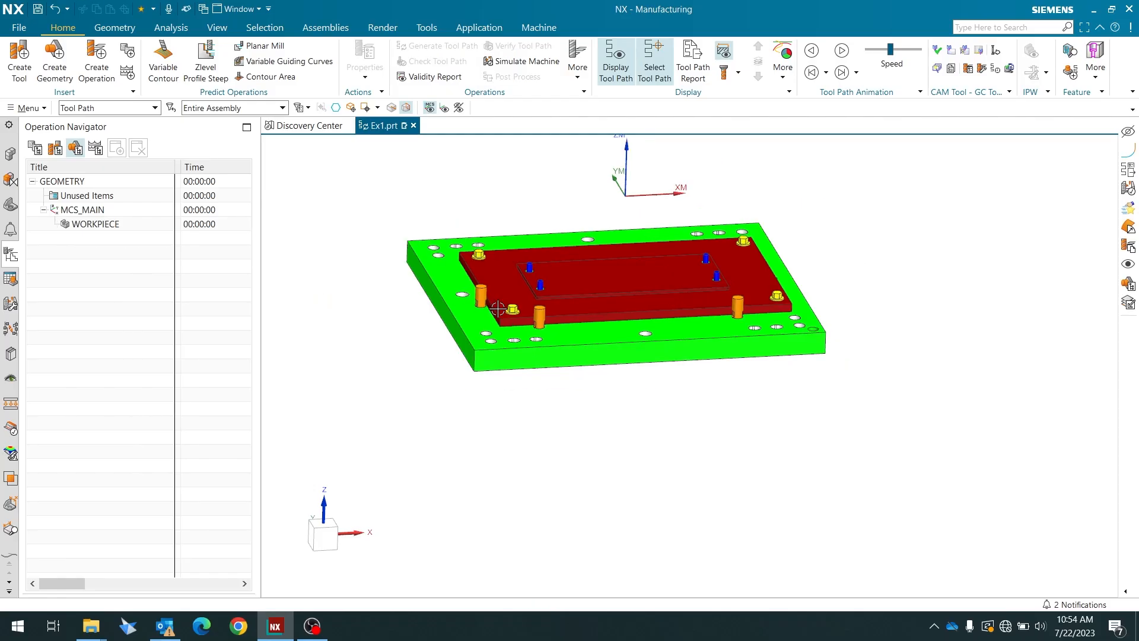
- Show the mnf03_bore_casing193 component again and return to the operation geometry tree
click(10, 154)
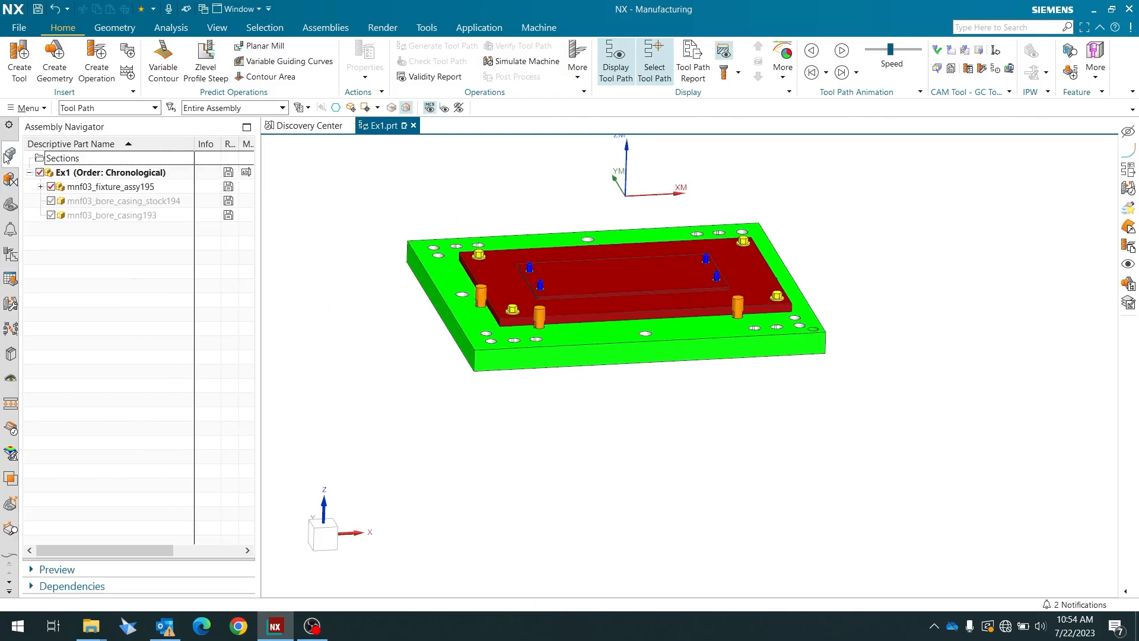
click(51, 215)
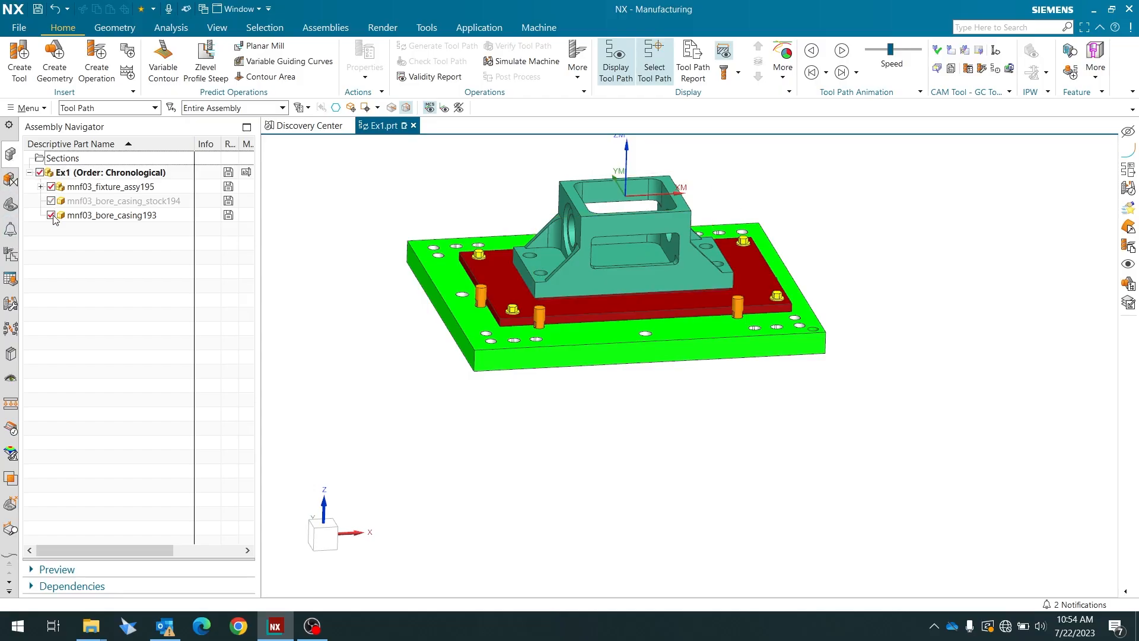
click(10, 254)
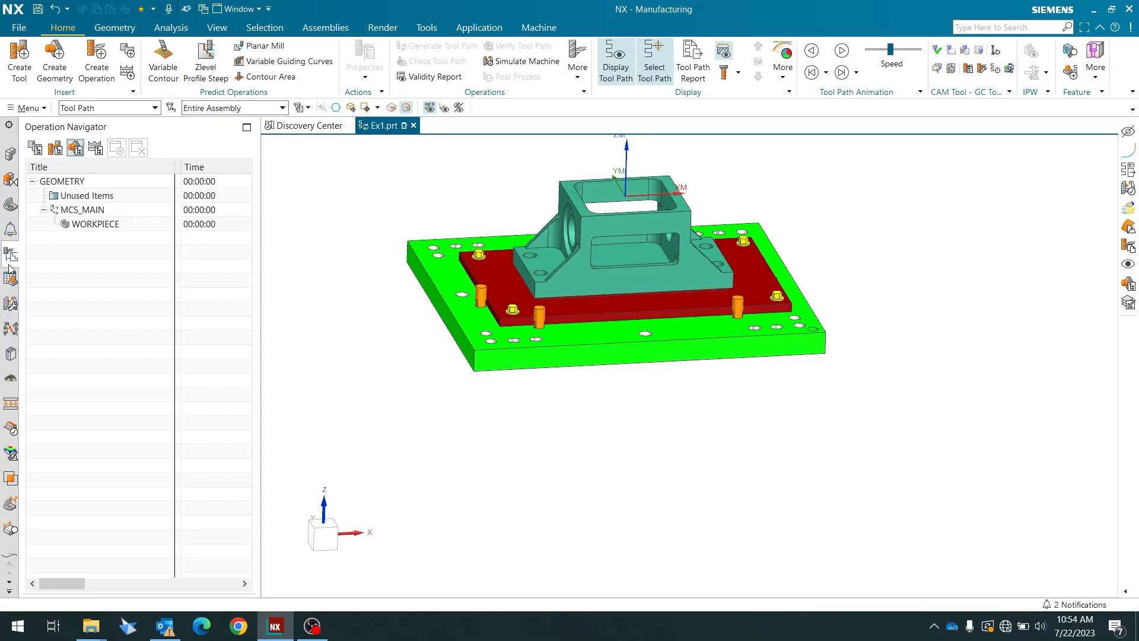
- Review the bounding block blank defined for WORKPIECE around the bore casing
mouse_move(474, 276)
middle_down()
mouse_move(466, 265)
mouse_move(479, 281)
middle_up()
scroll(619, 148, up, 3)
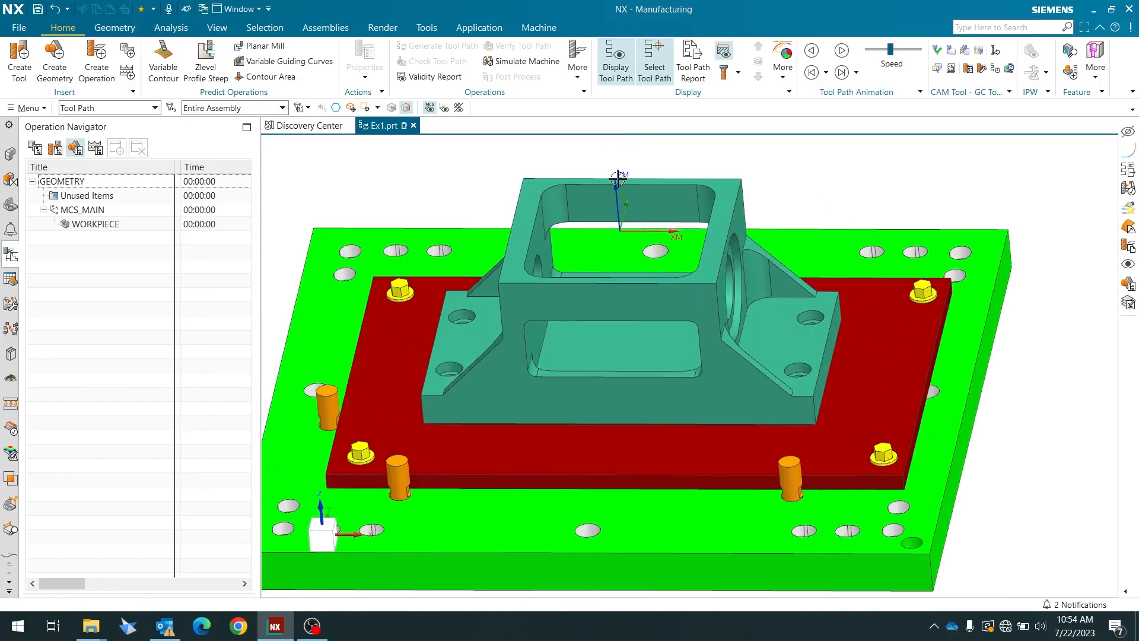
middle_drag(597, 192, 528, 209)
double_click(105, 225)
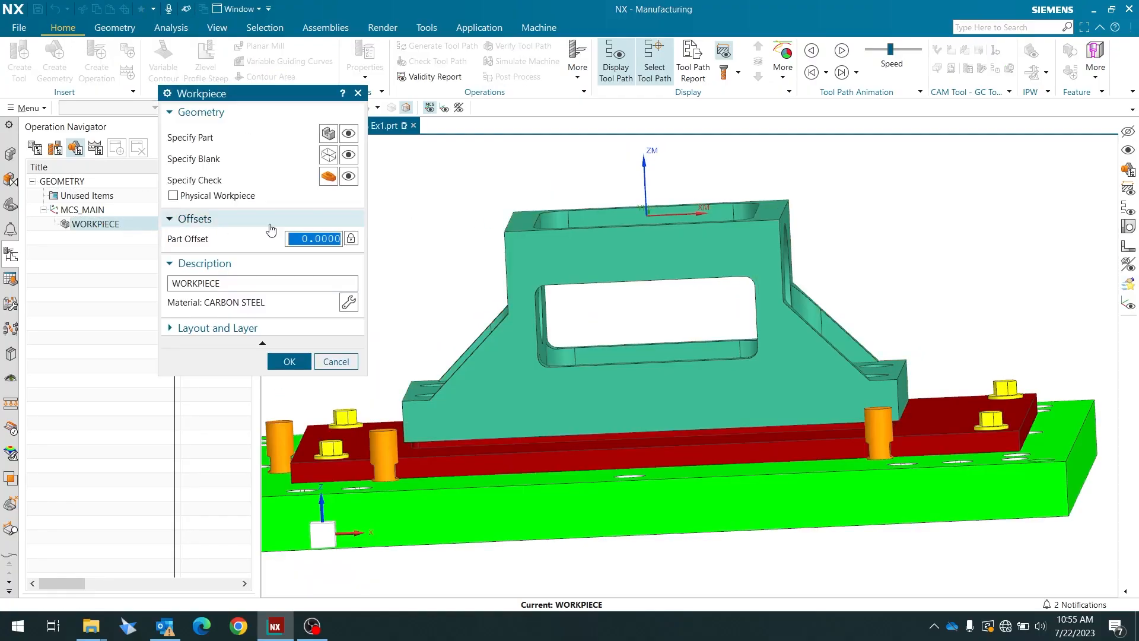
click(329, 155)
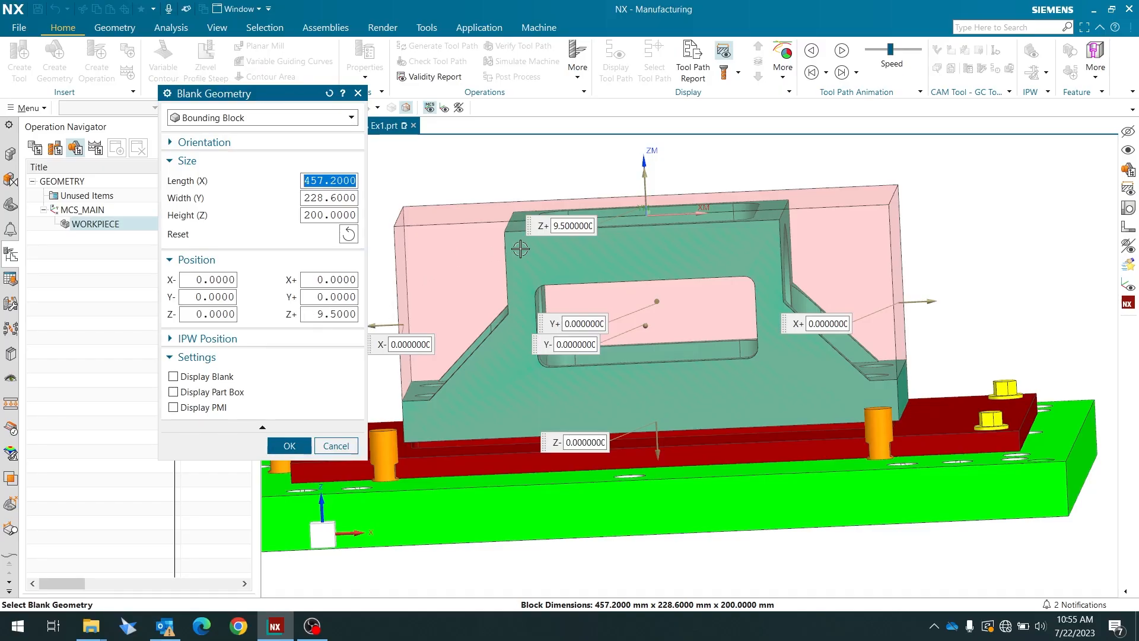
click(297, 449)
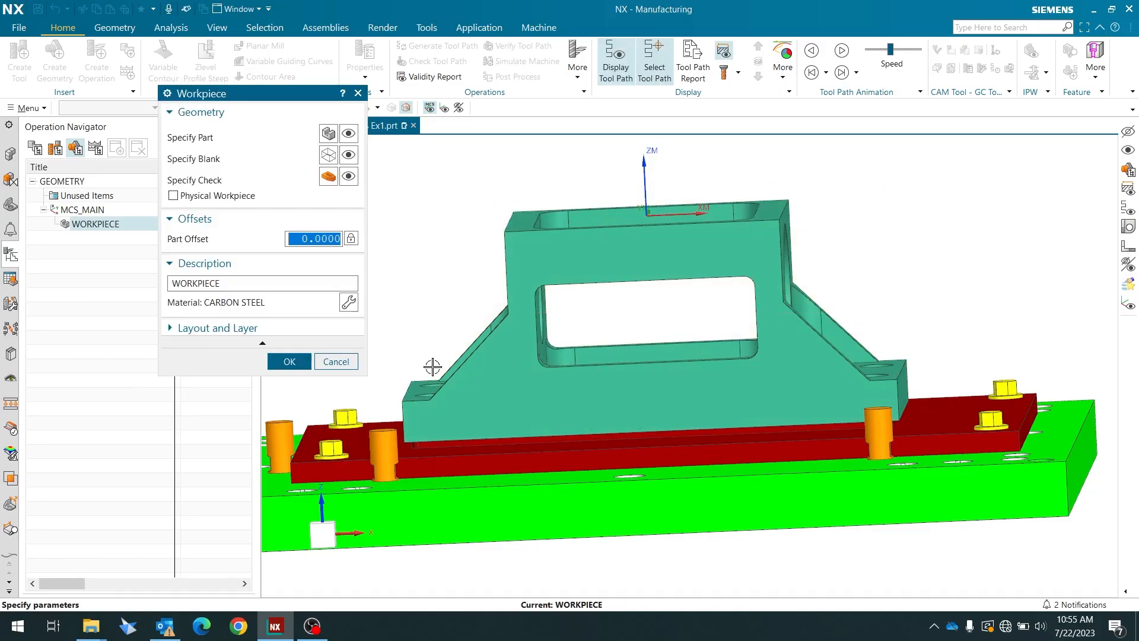
click(289, 363)
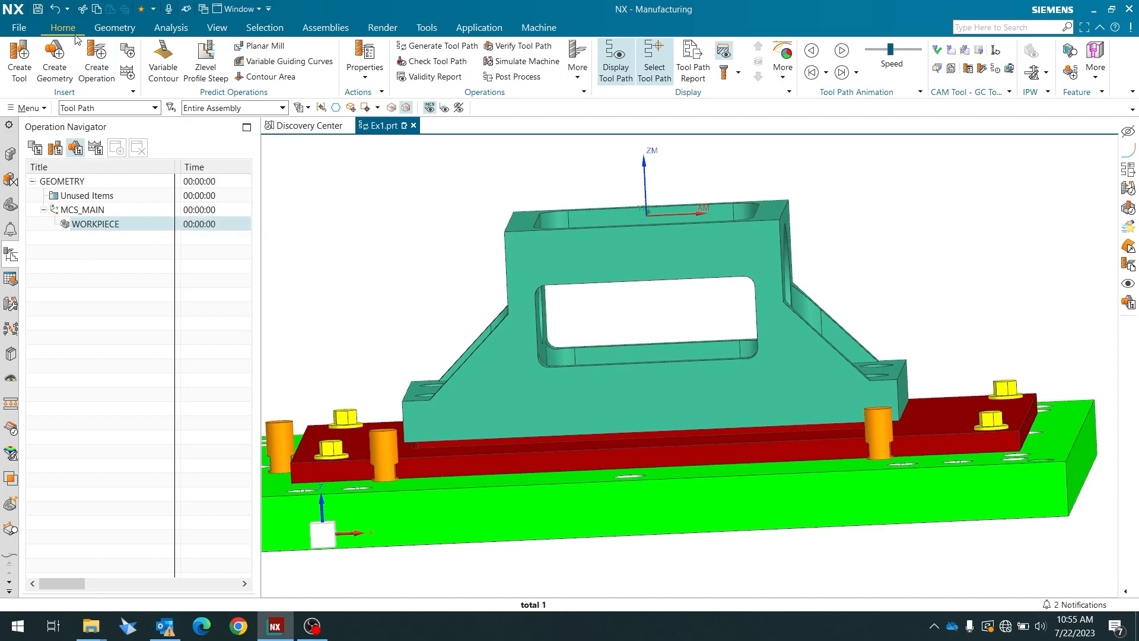
- Create a mill_planar floor facing operation named FLOOR_FACING using the WORKPIECE geometry
click(97, 71)
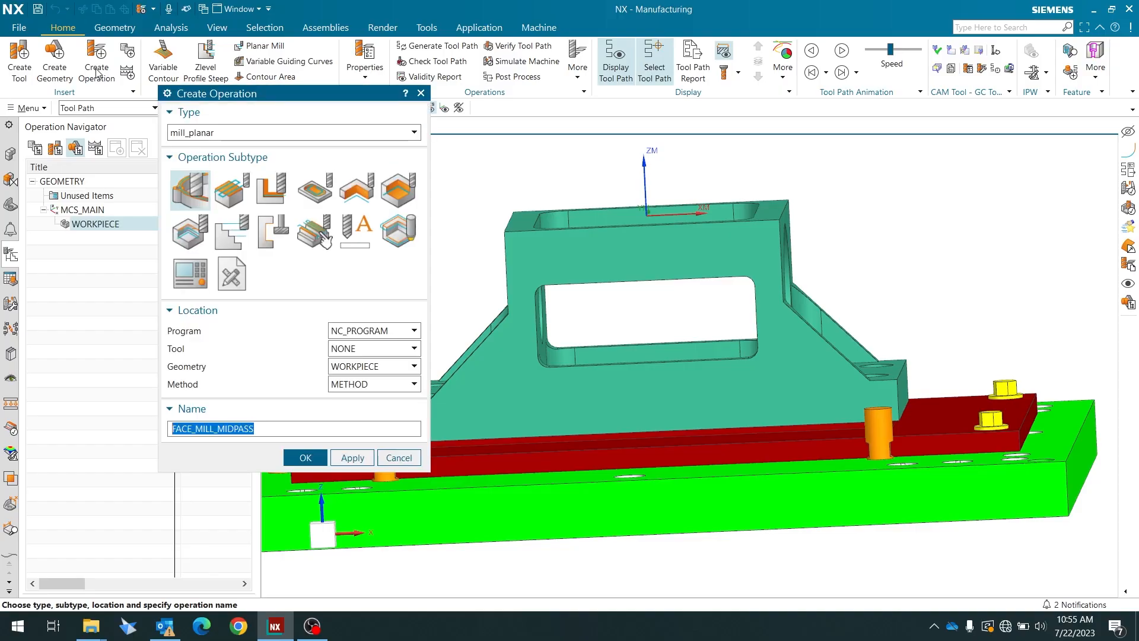
click(236, 197)
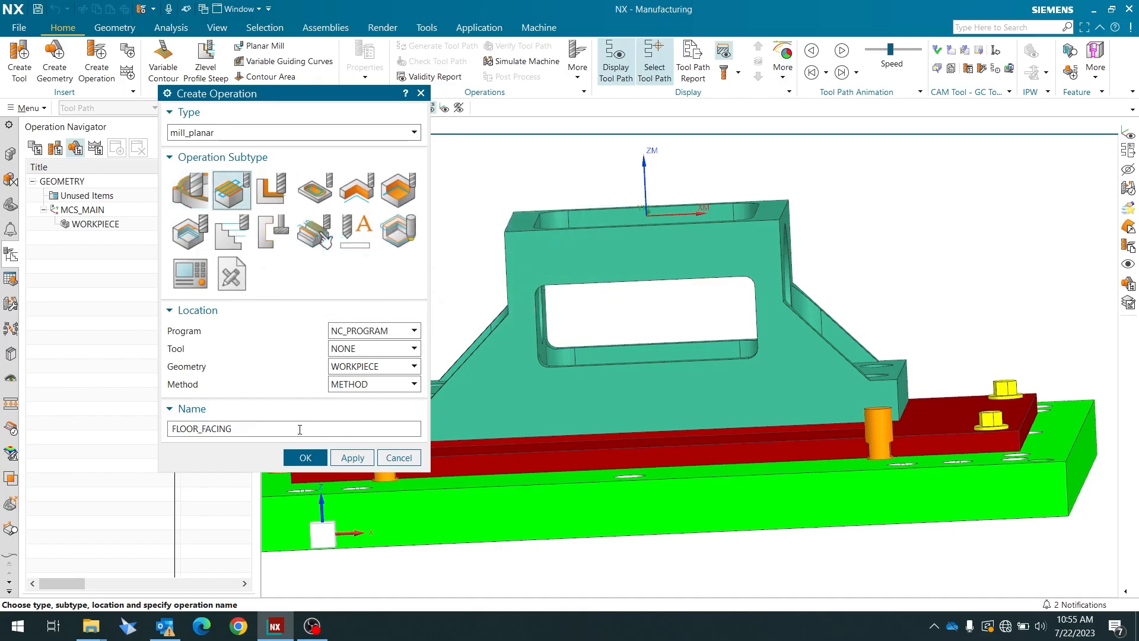
click(306, 458)
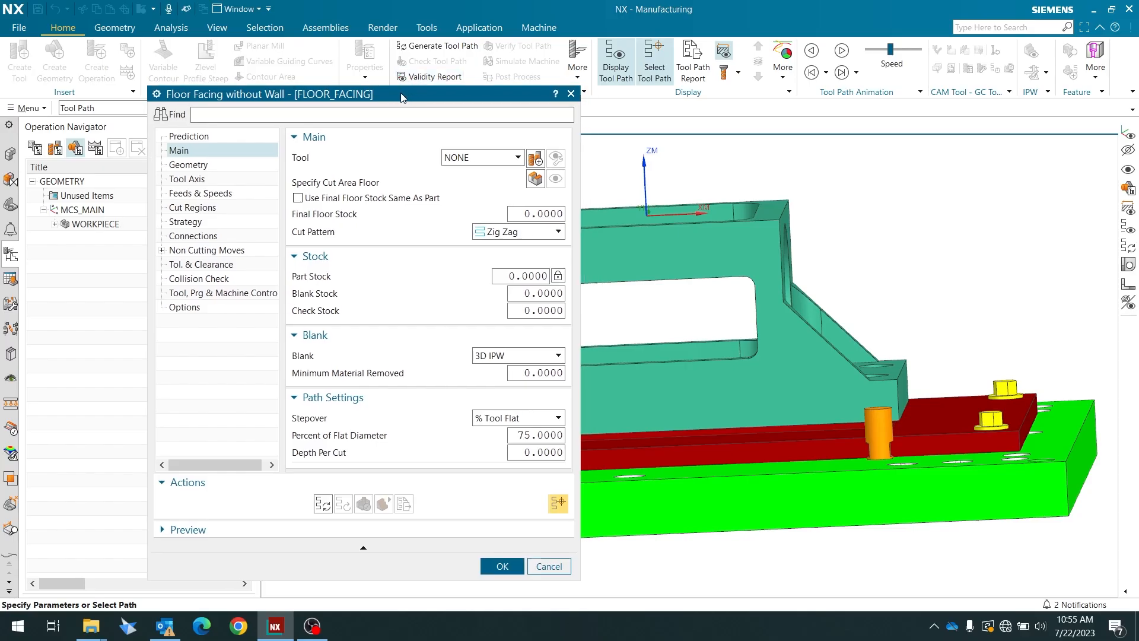
drag(414, 94, 352, 64)
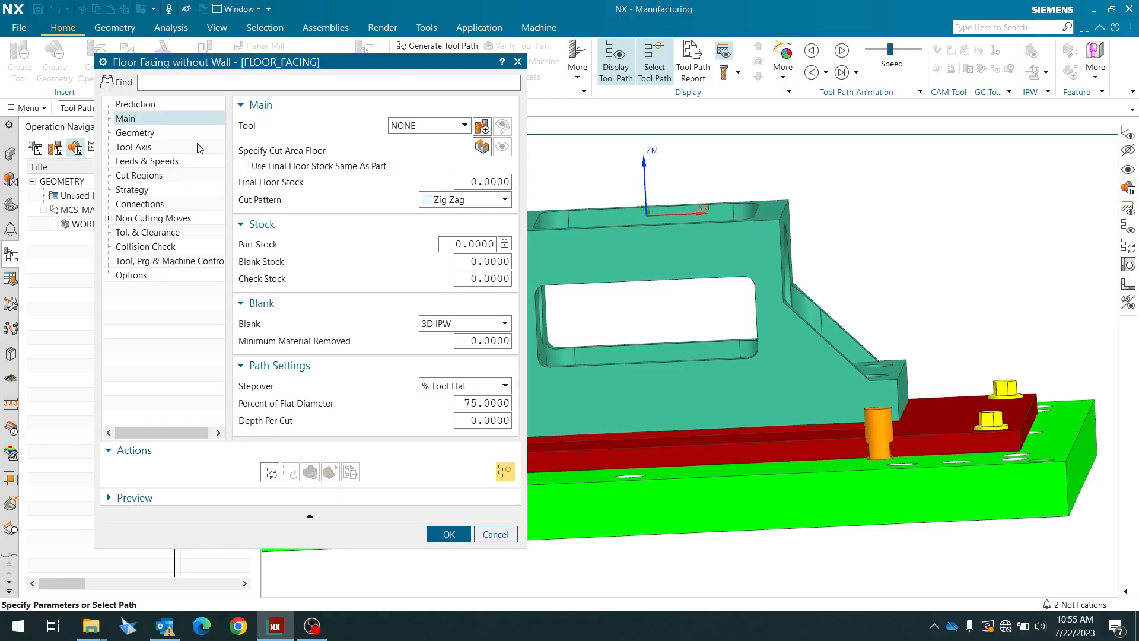
- Review the geometry, tool axis, and feeds and speeds settings of the FLOOR_FACING operation
click(149, 136)
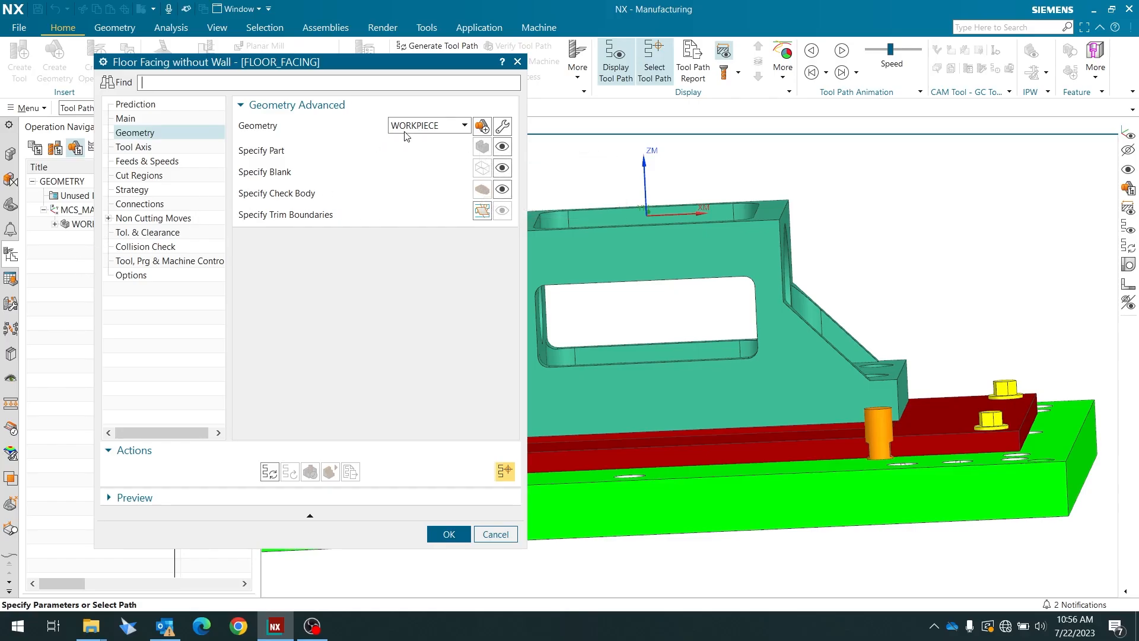
click(136, 148)
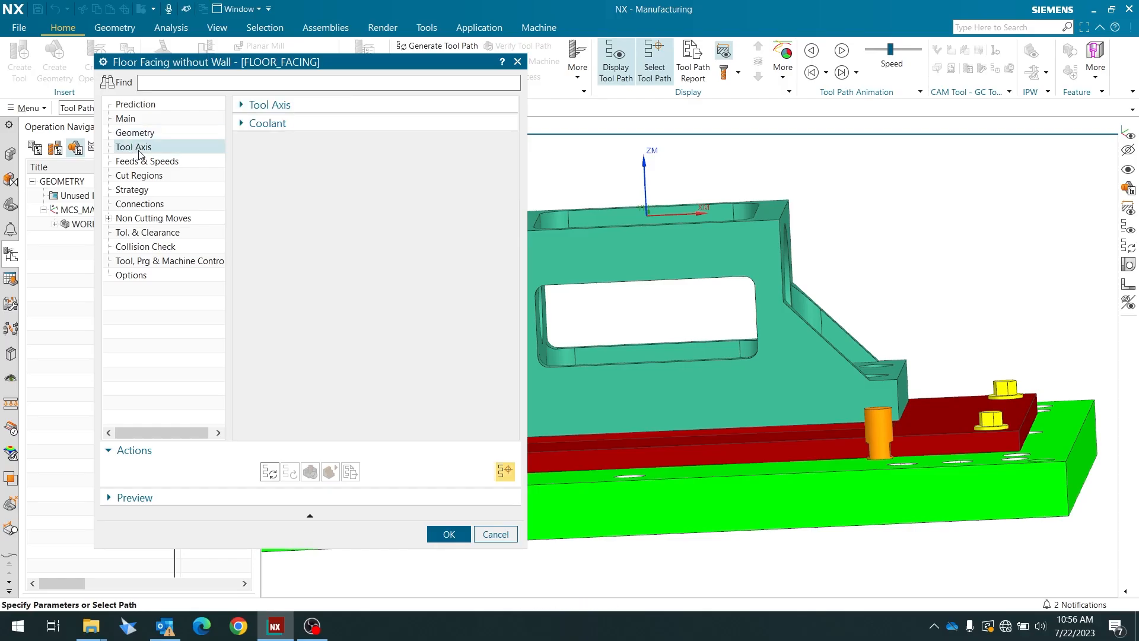
click(147, 162)
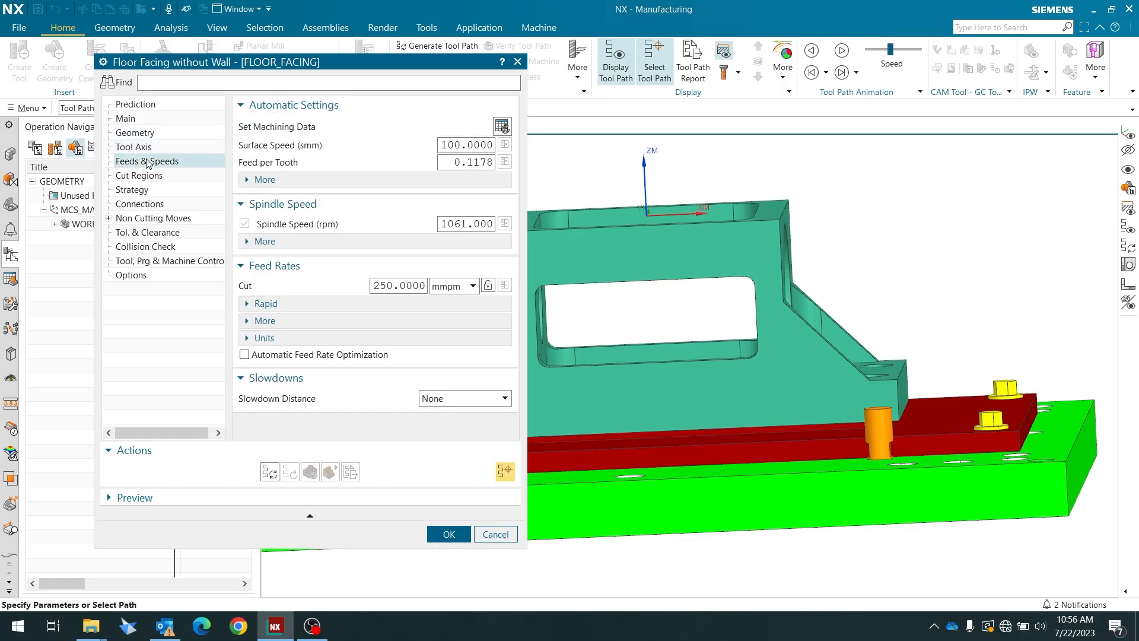
- Start a new mill_planar tool for the FLOOR_FACING operation and review the available tool subtypes, including ball, spherical, barrel and T-cutter
click(146, 118)
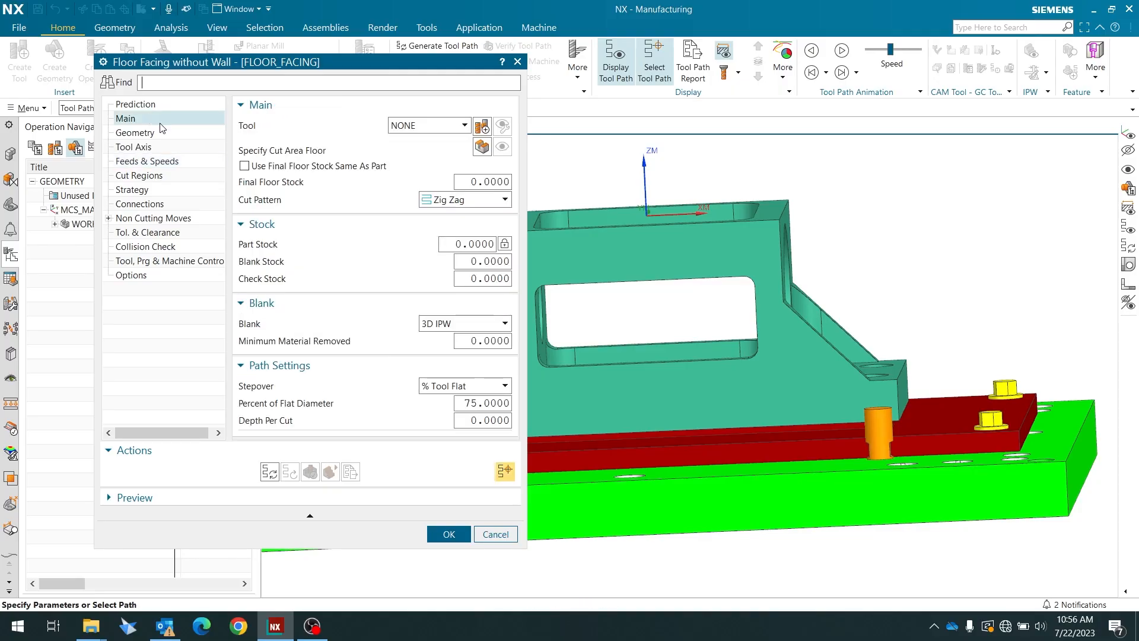
click(483, 127)
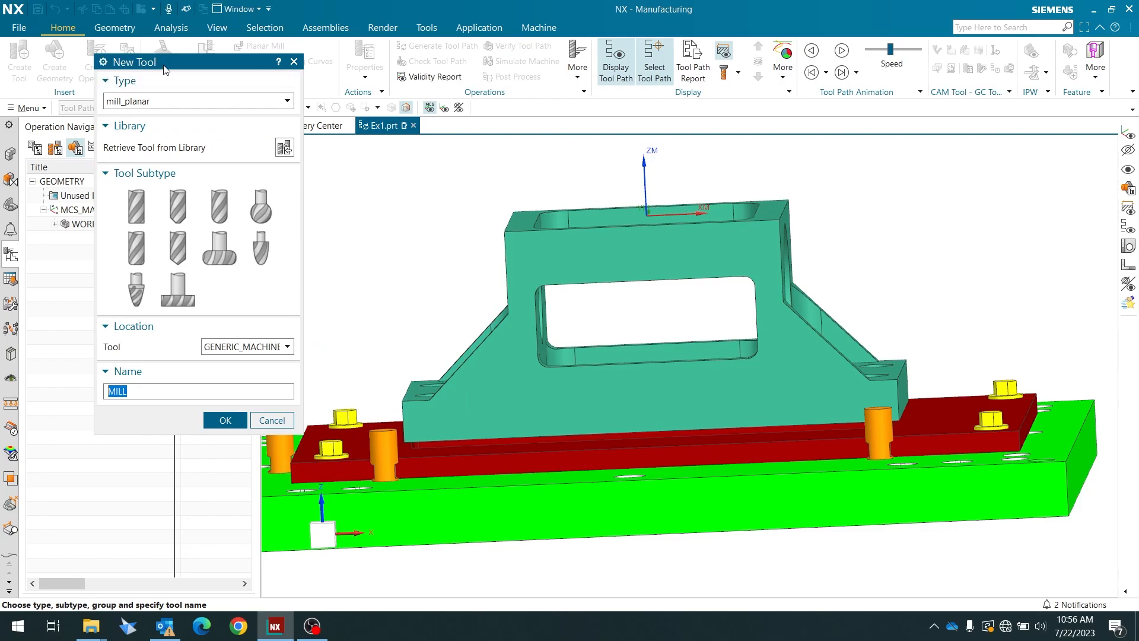
drag(178, 62, 294, 76)
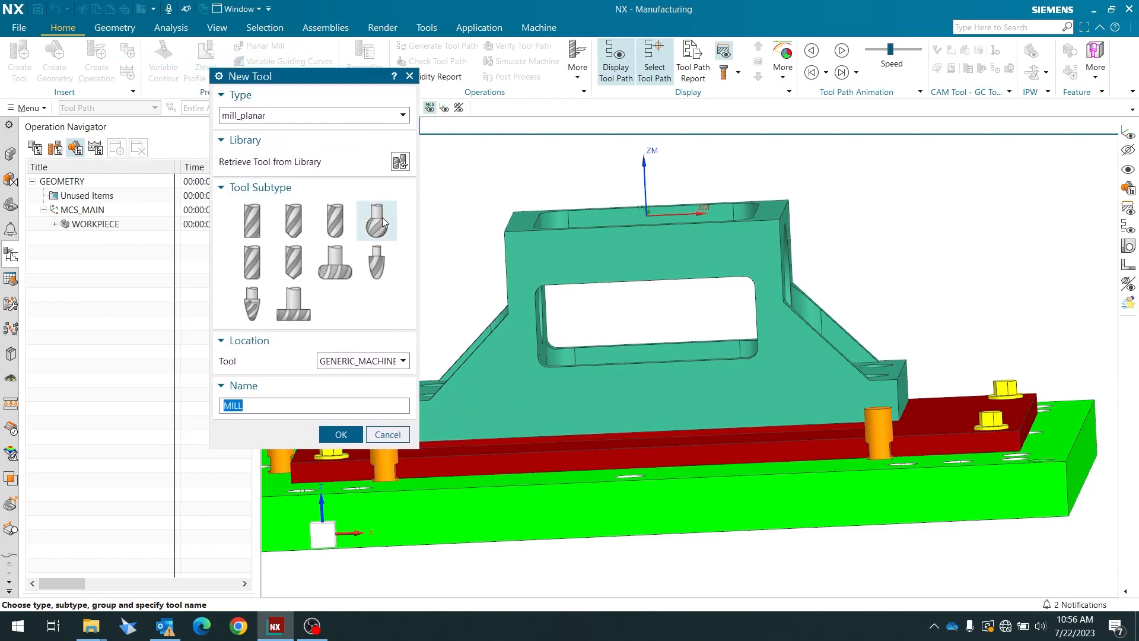
click(260, 219)
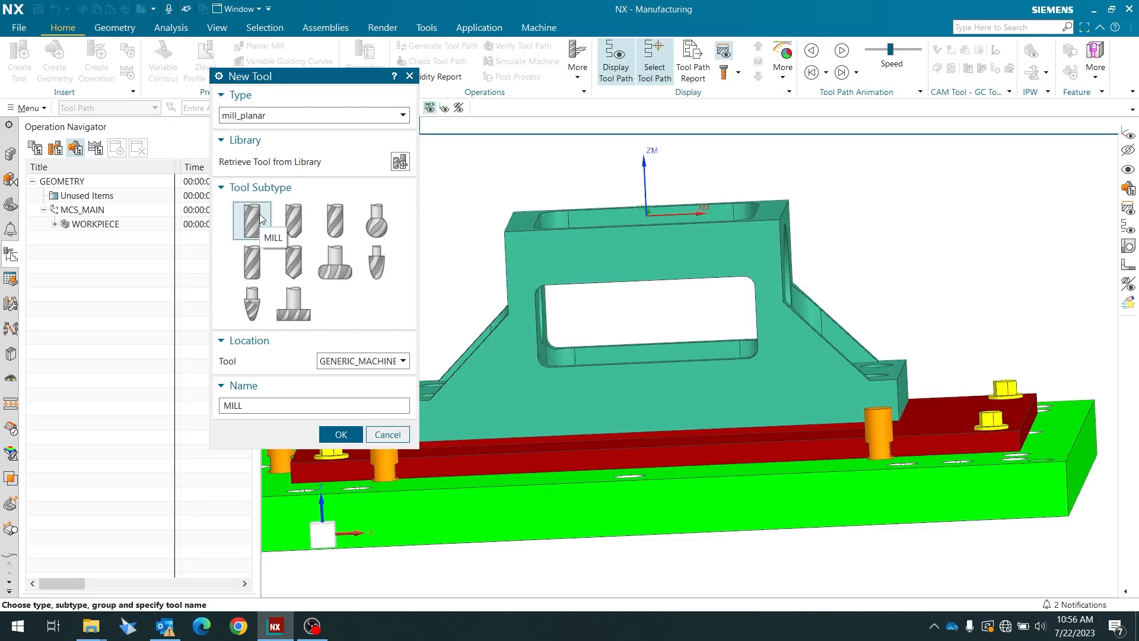
click(311, 235)
click(337, 233)
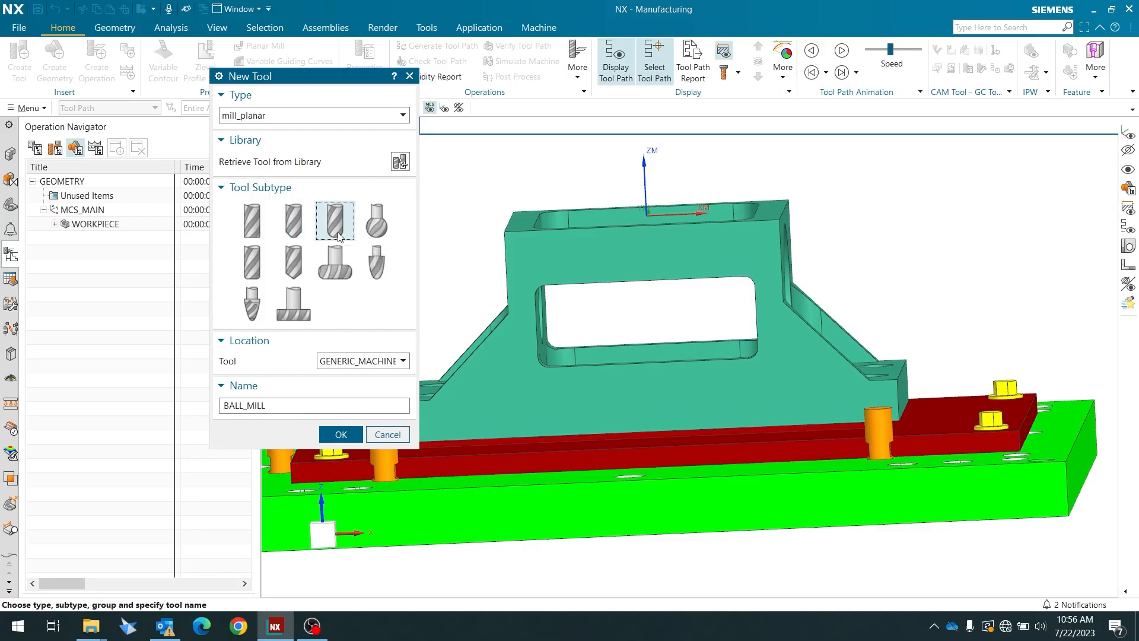
click(376, 222)
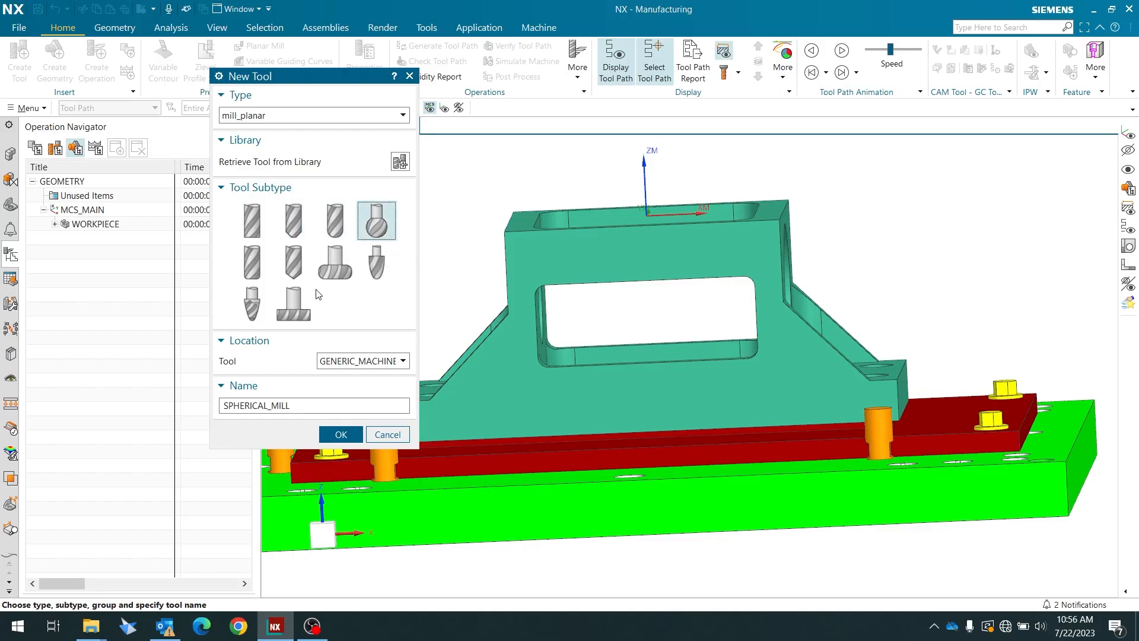
click(249, 275)
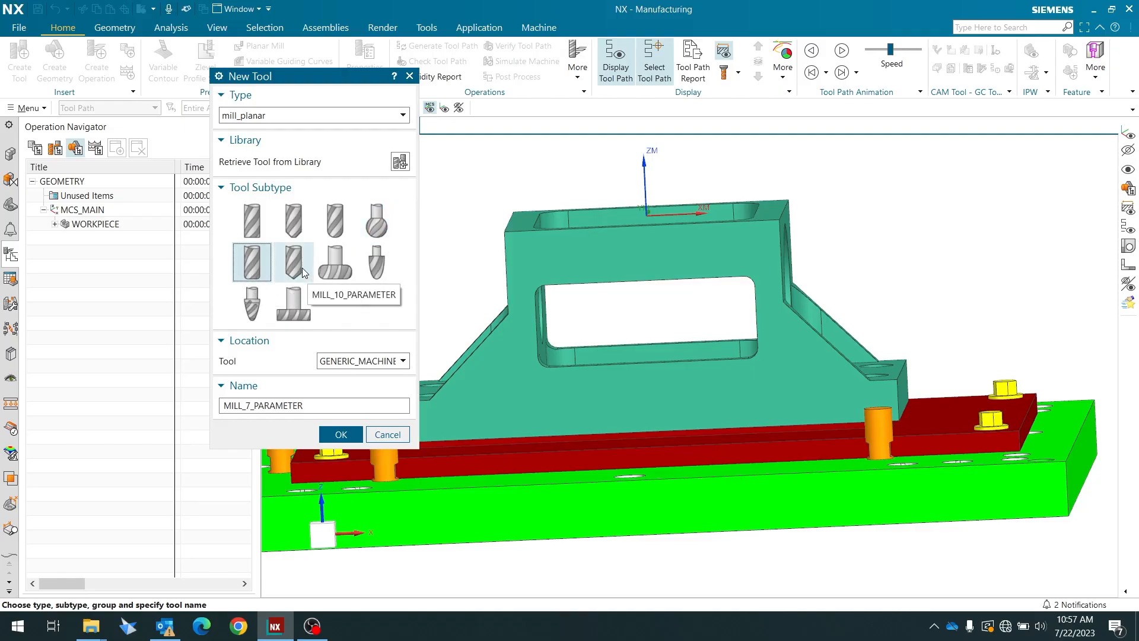
click(301, 268)
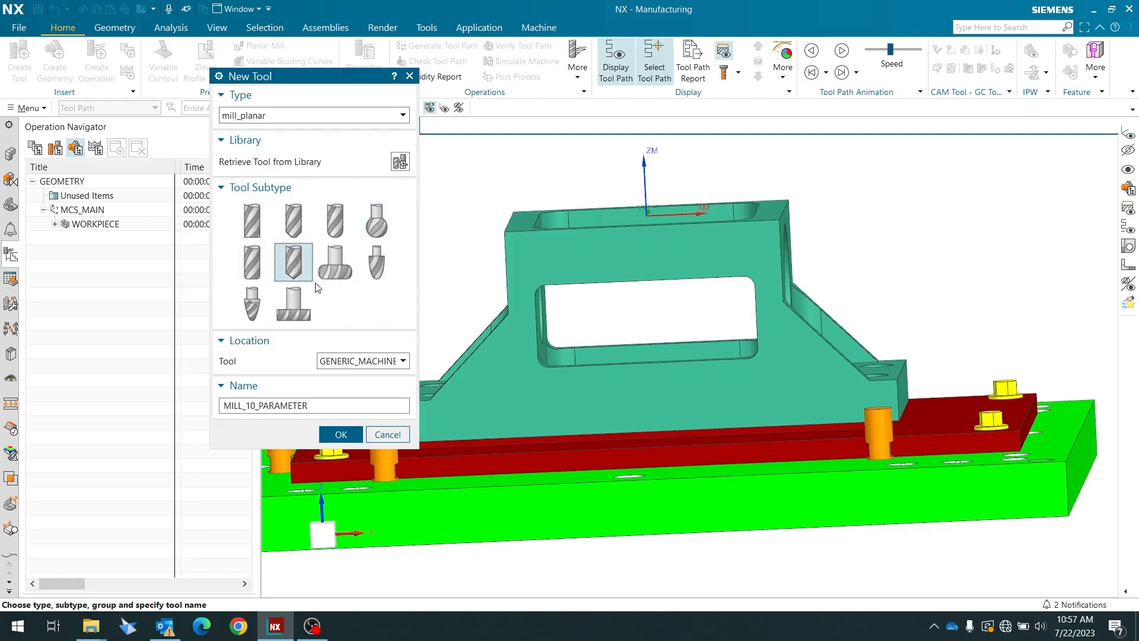
click(333, 274)
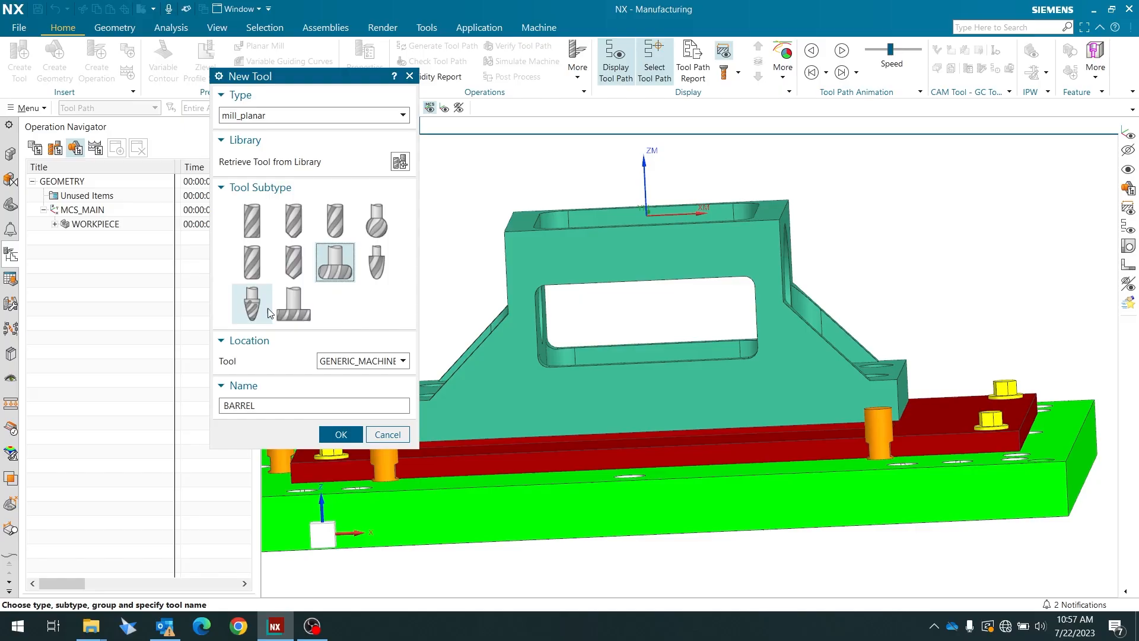
click(283, 314)
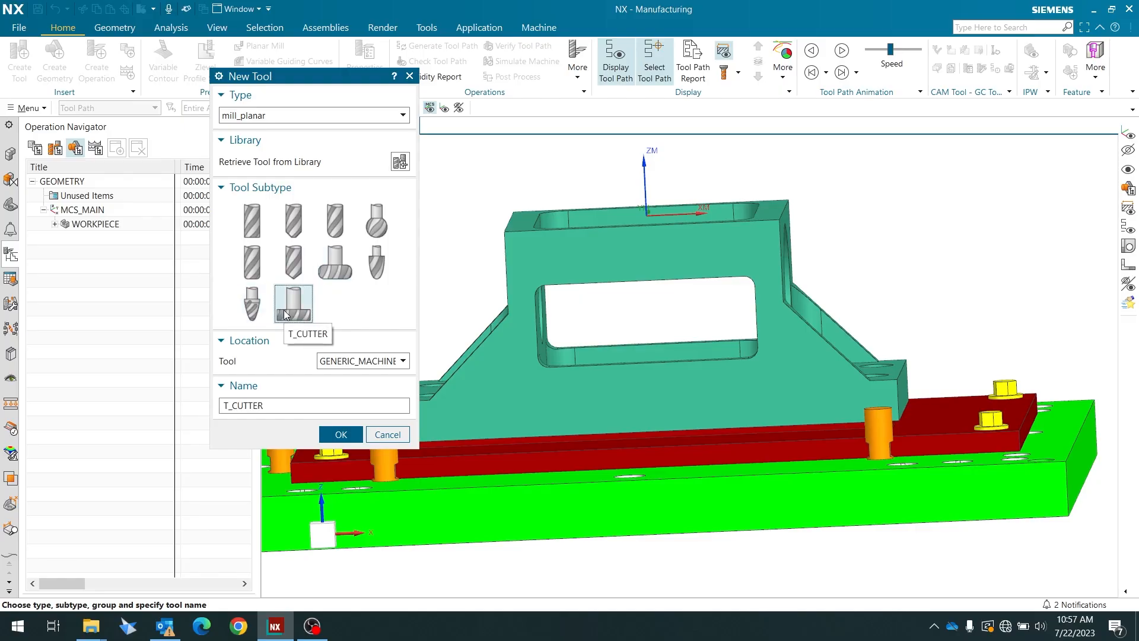
click(256, 232)
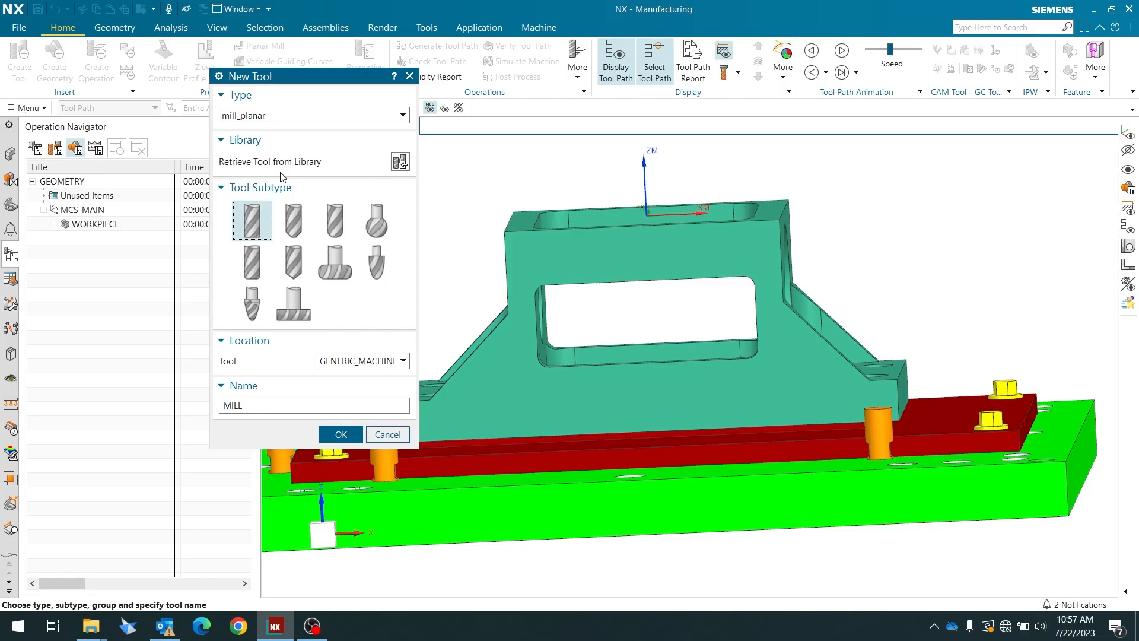
- Retrieve the 20 mm end mill ugt0201_017 from the library's End Mill (non indexable) milling class for the operation
click(401, 164)
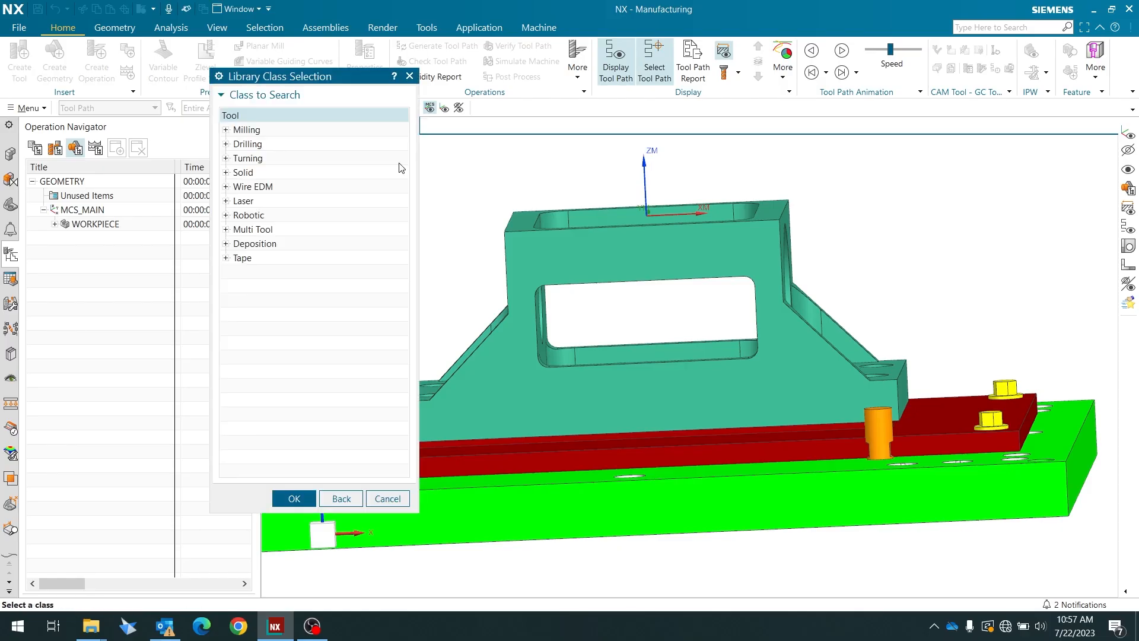
click(226, 130)
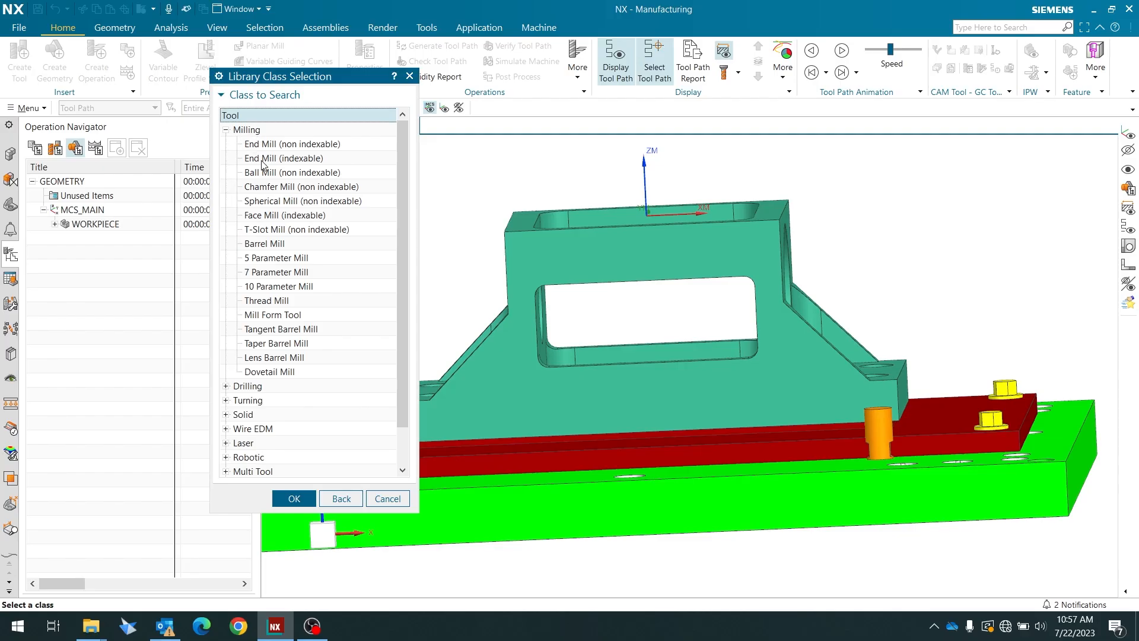
double_click(292, 146)
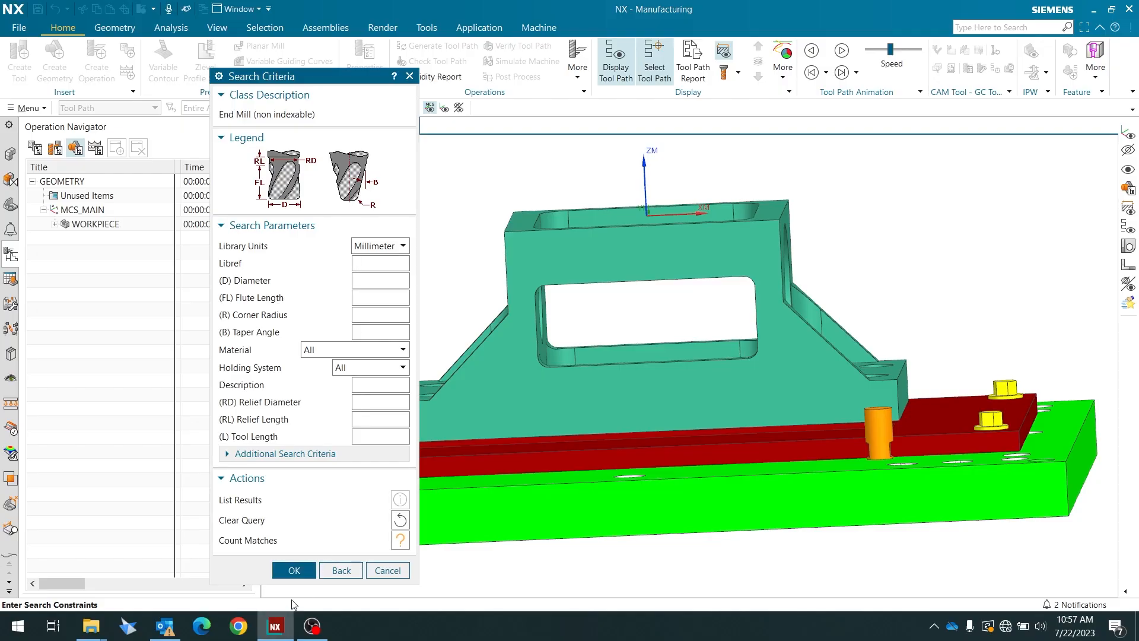
click(294, 570)
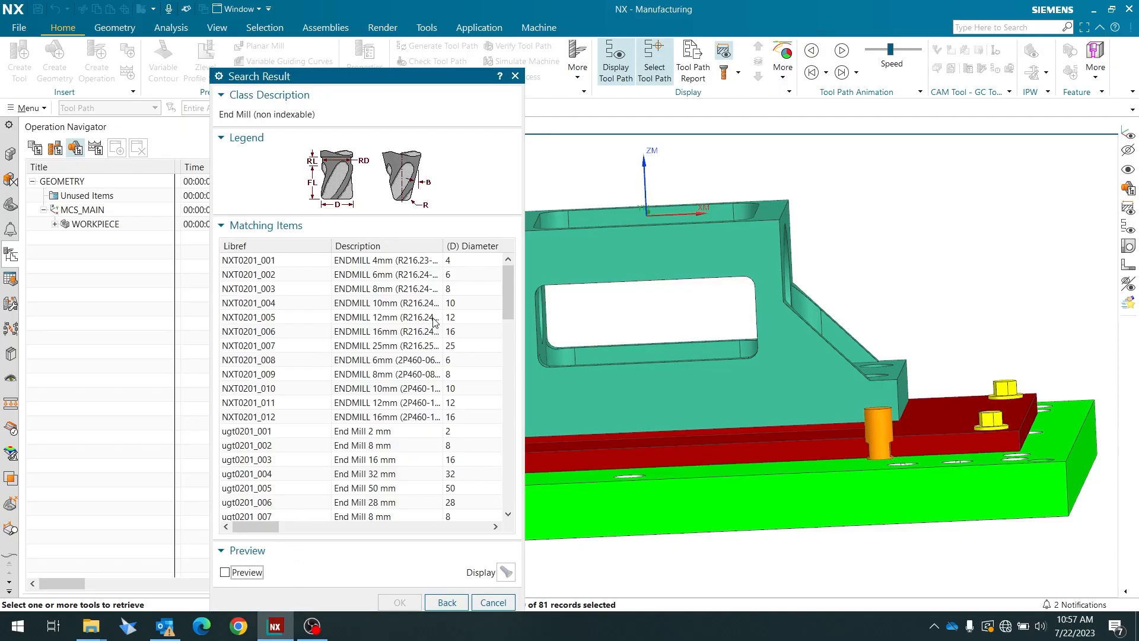
drag(382, 81, 384, 19)
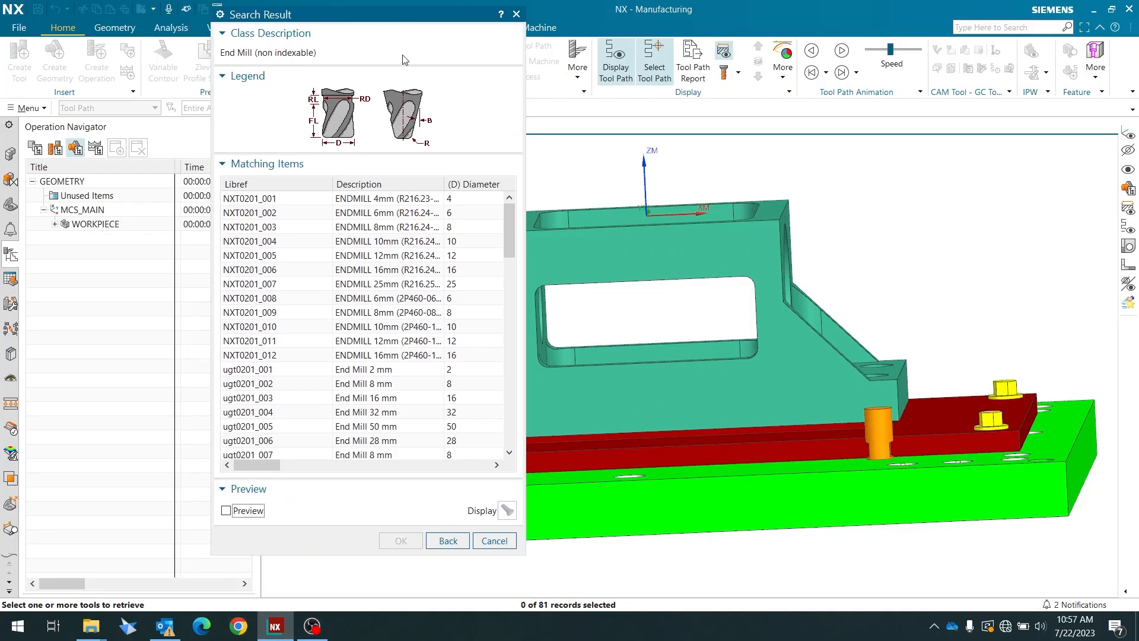
drag(508, 236, 512, 287)
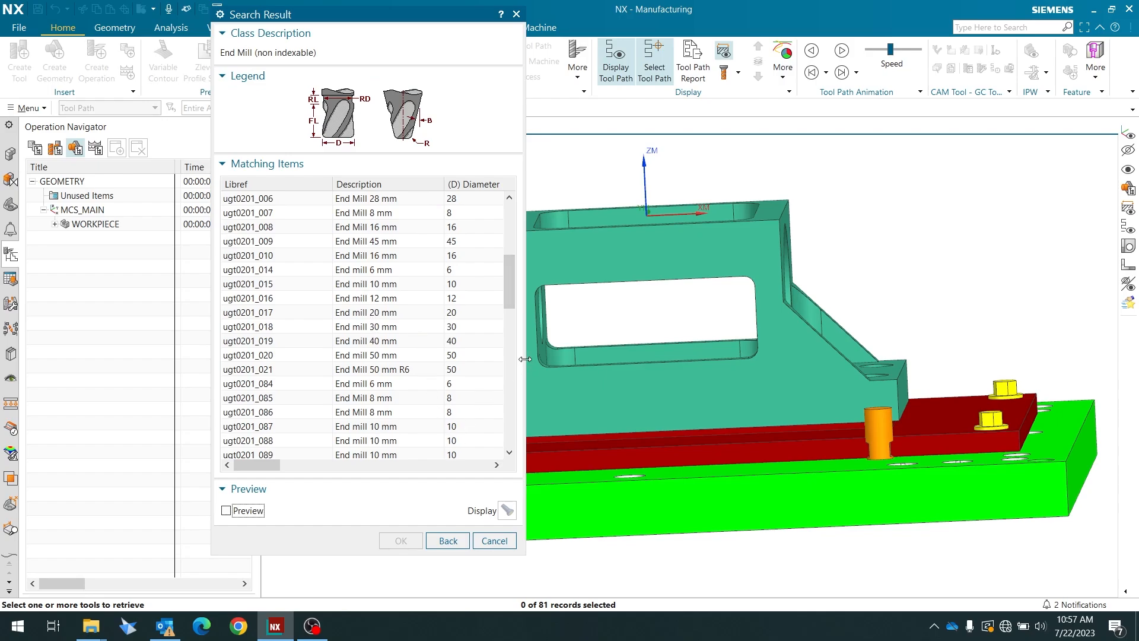
drag(525, 360, 827, 377)
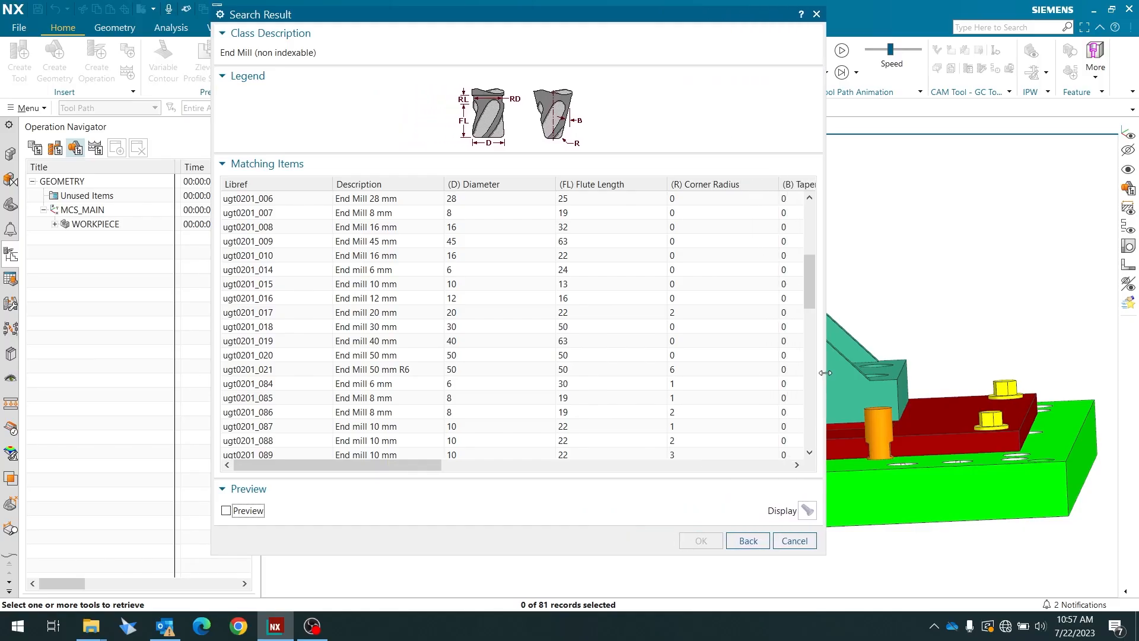
click(393, 314)
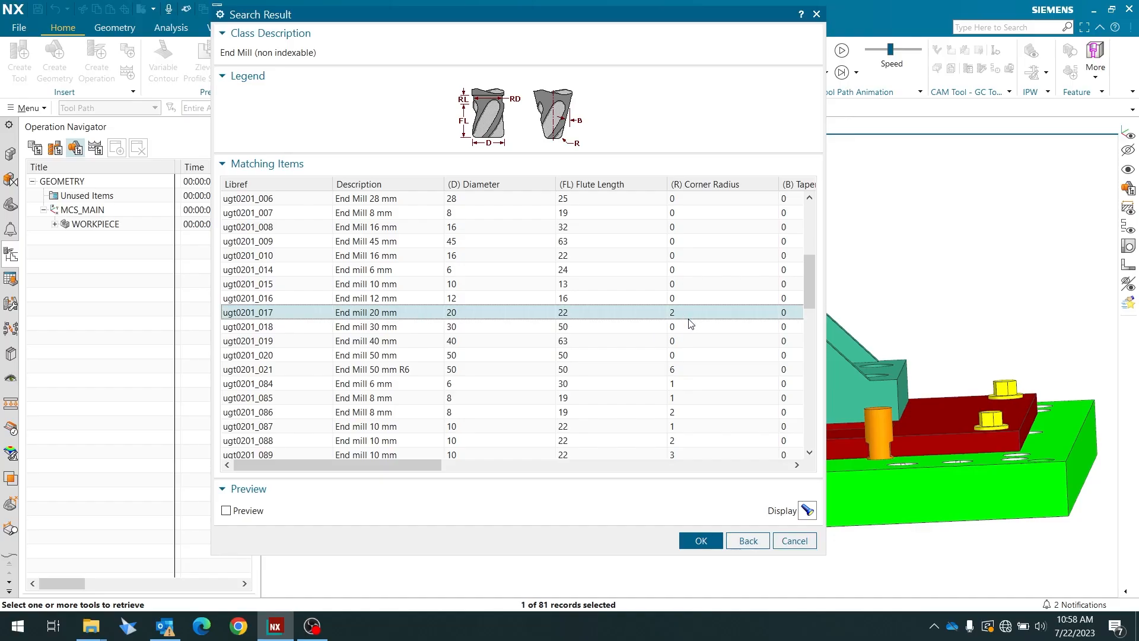
click(702, 539)
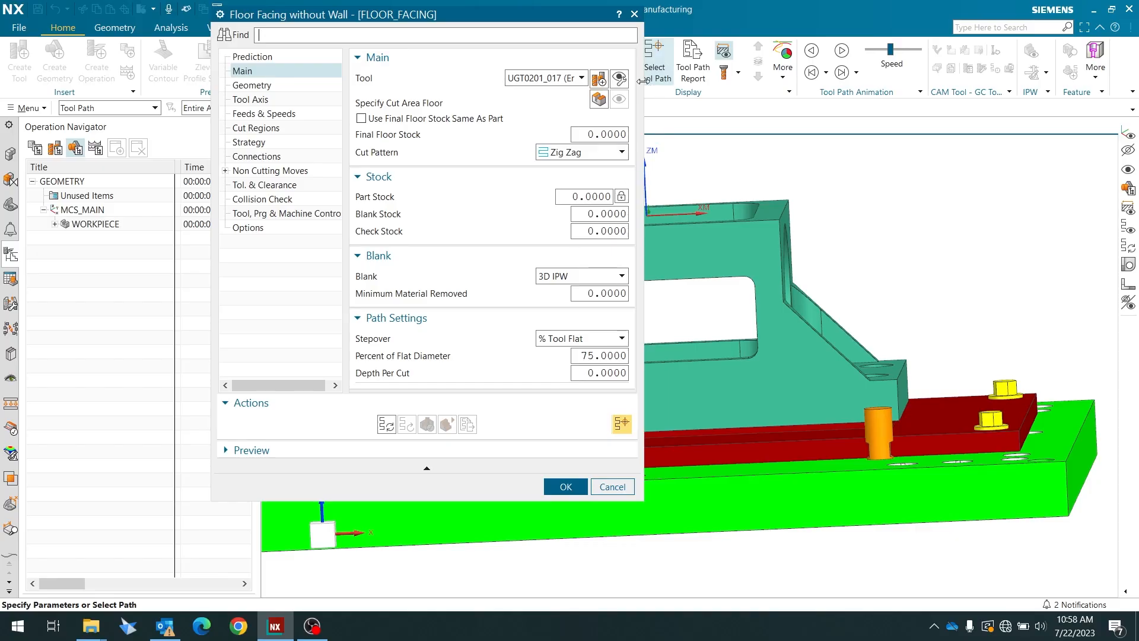
- Edit the 20 mm end mill and set its tool number, adjust register and cutcom register to 1
drag(445, 21, 315, 65)
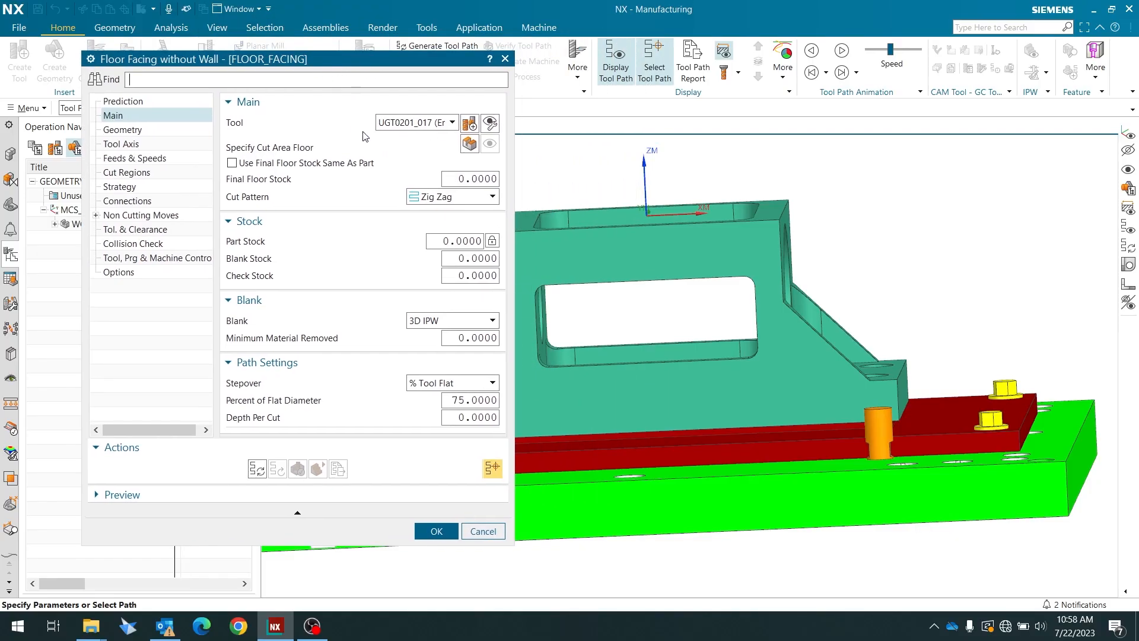
click(490, 123)
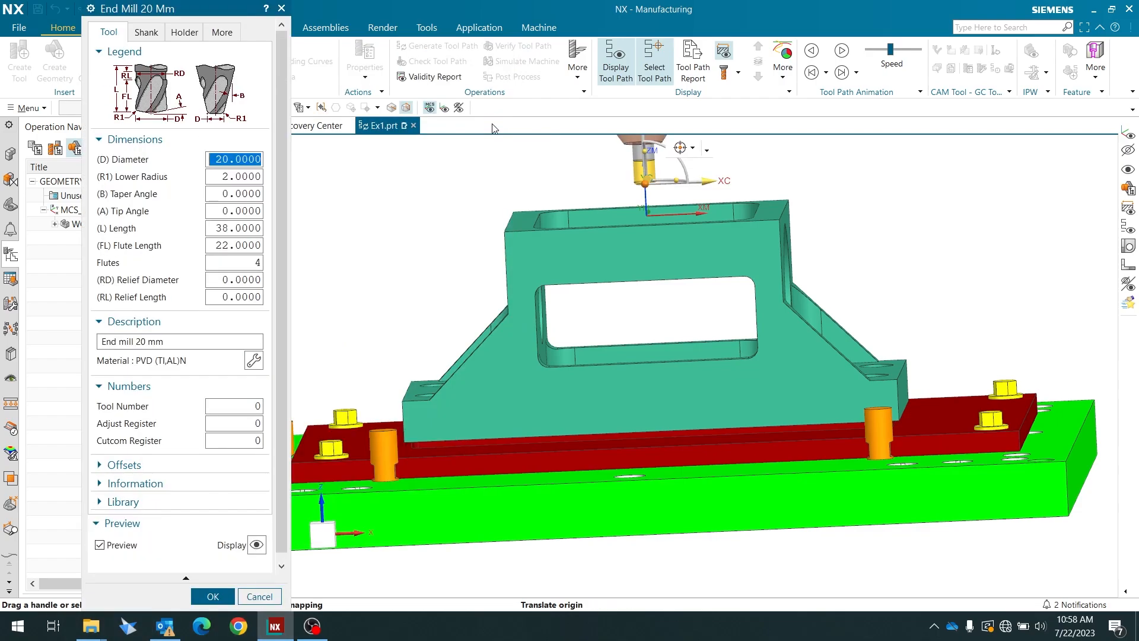
drag(159, 11, 340, 28)
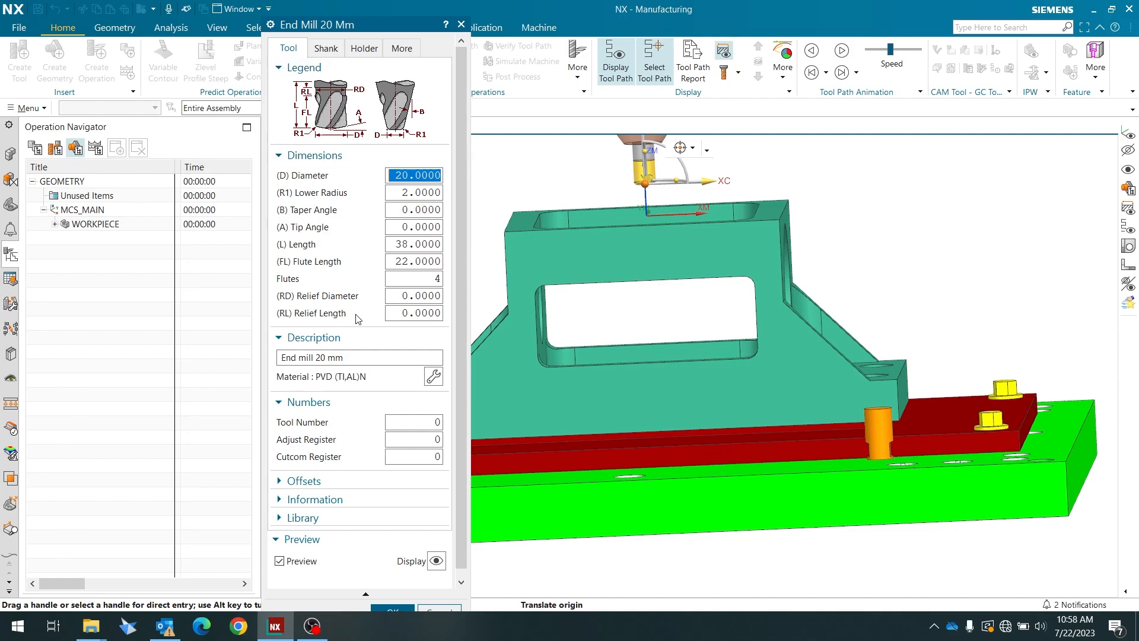
drag(456, 312, 457, 338)
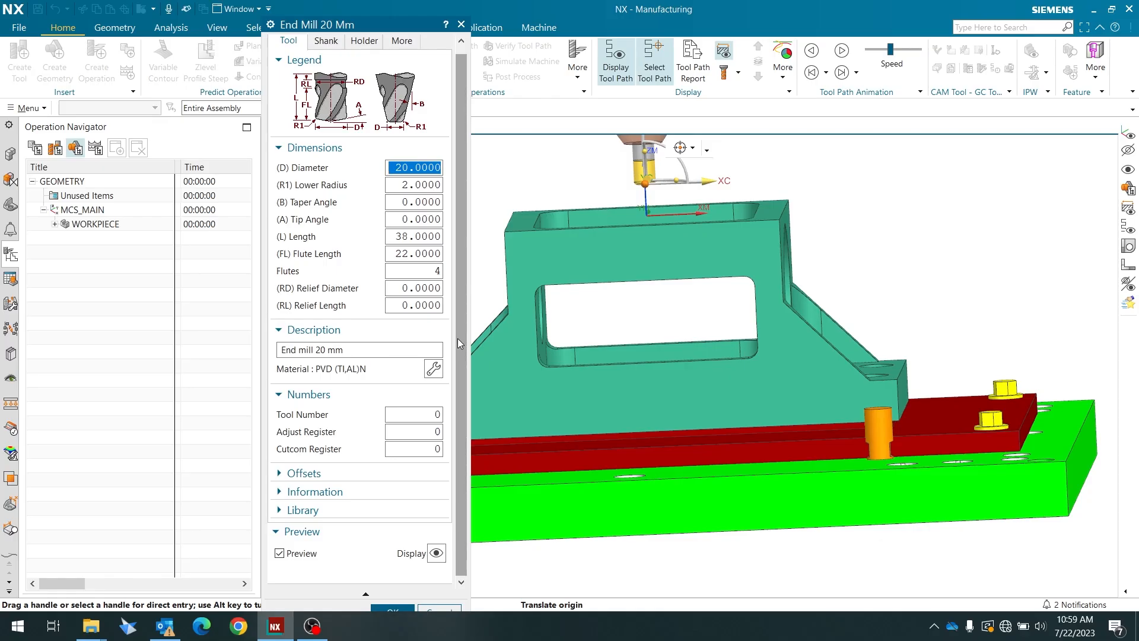
click(431, 412)
text(1)
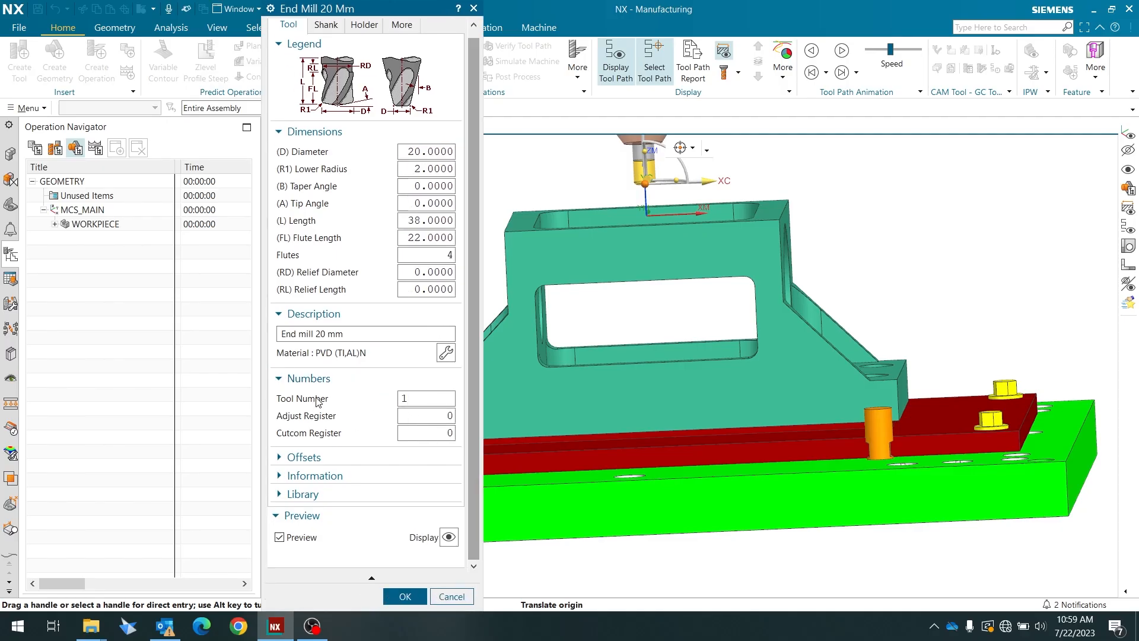
click(414, 412)
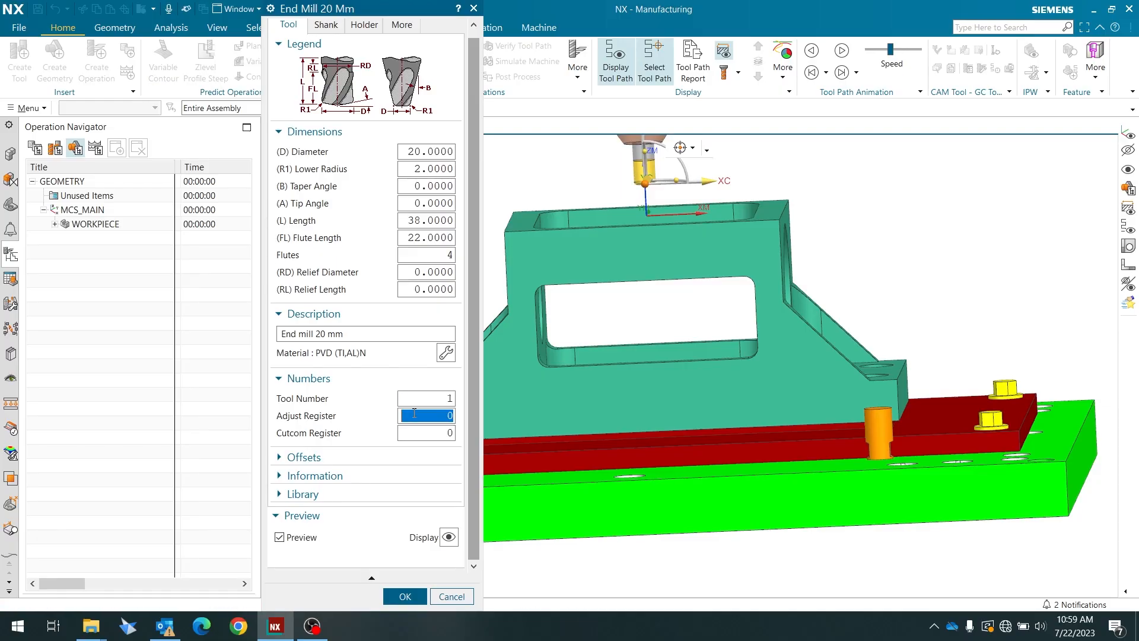
text(1)
click(420, 433)
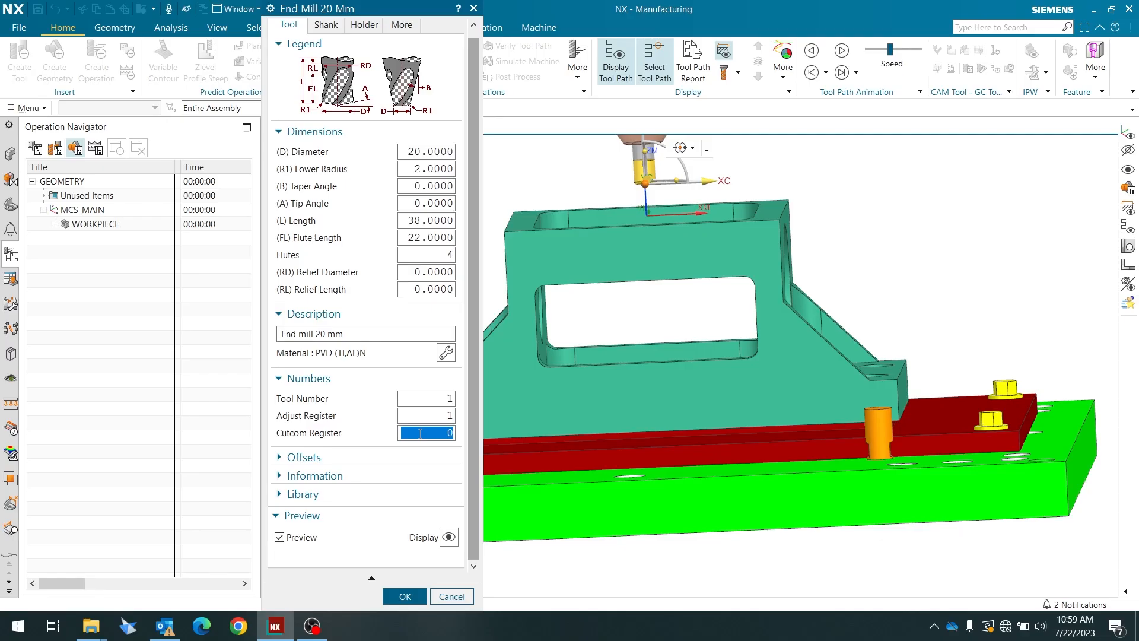
text(1)
scroll(403, 423, up, 1)
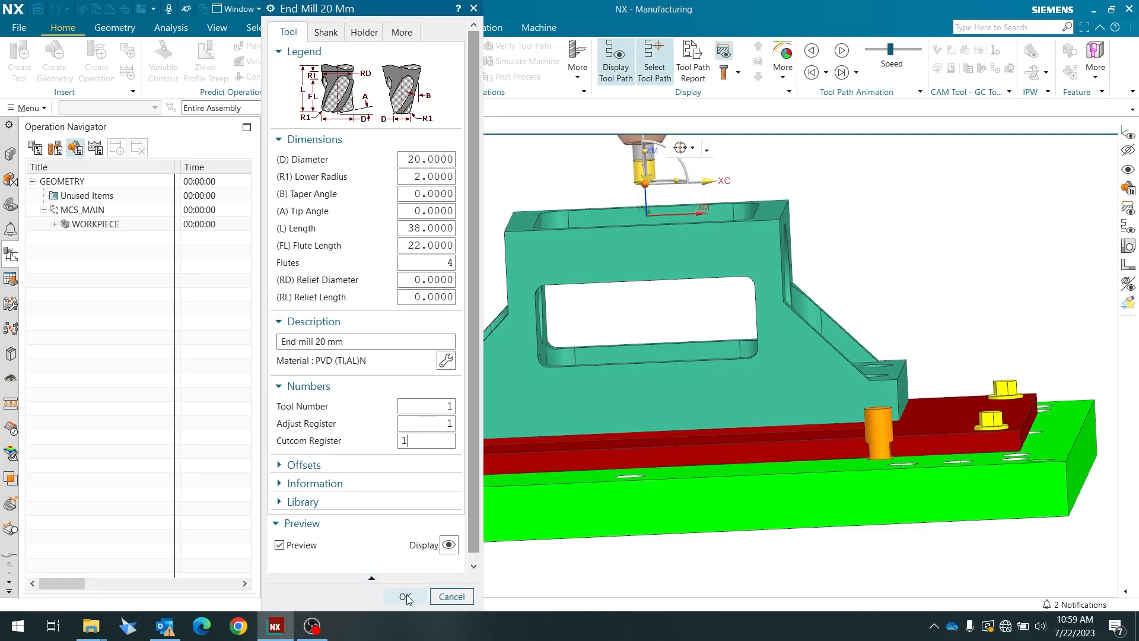
click(405, 597)
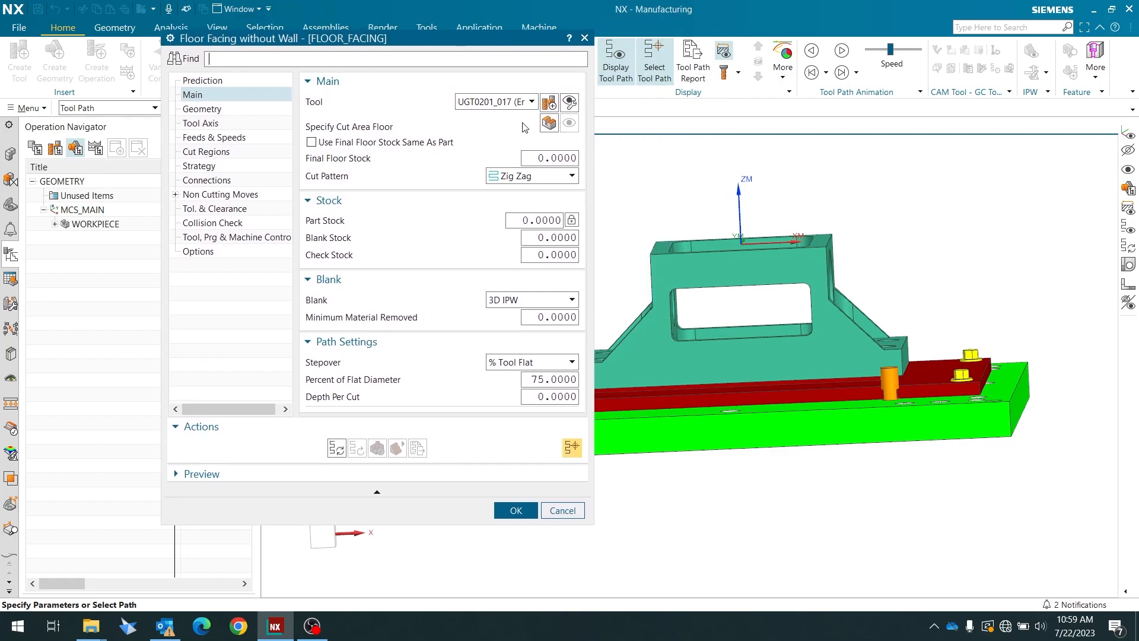
- Specify the bore casing's top rectangular rim face as the cut area floor of the FLOOR_FACING operation
scroll(683, 290, up, 1)
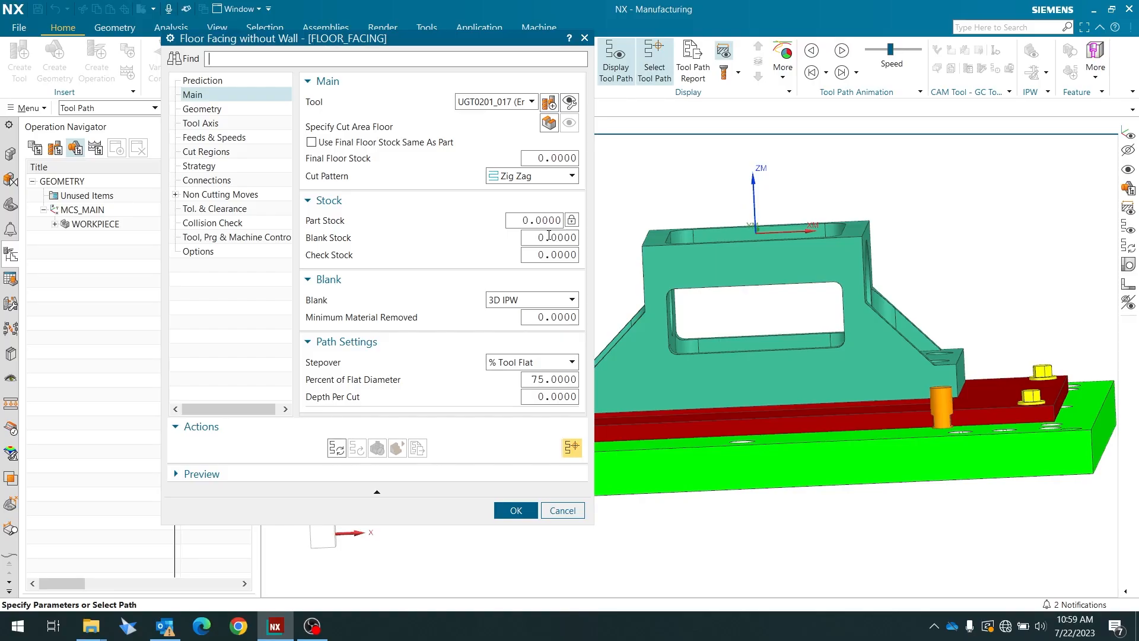
scroll(746, 220, down, 2)
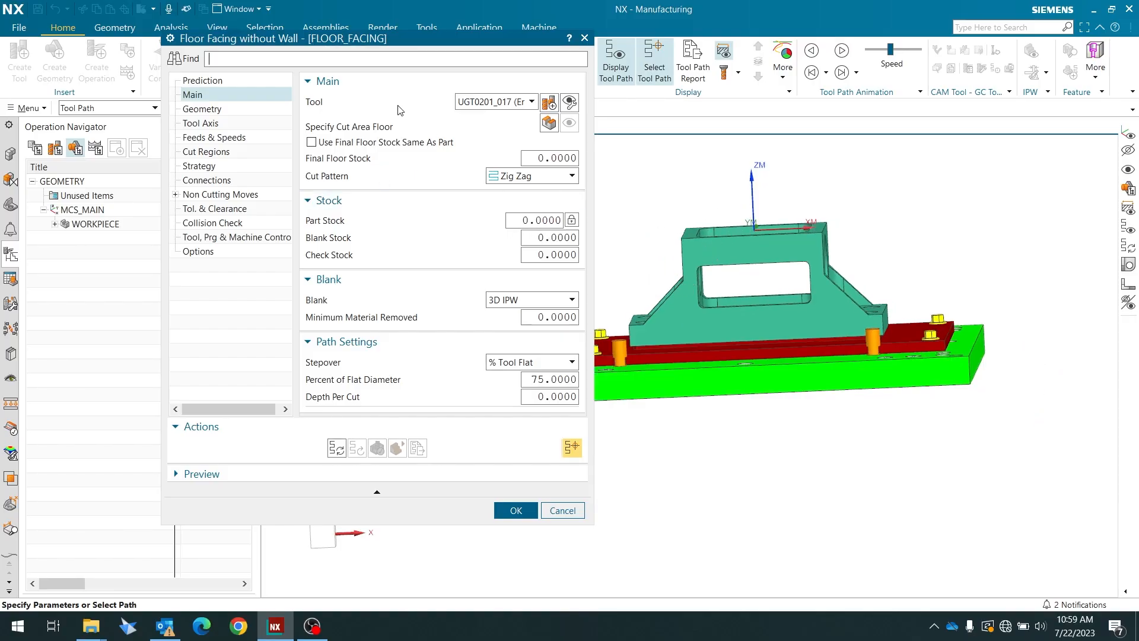
drag(343, 42, 284, 55)
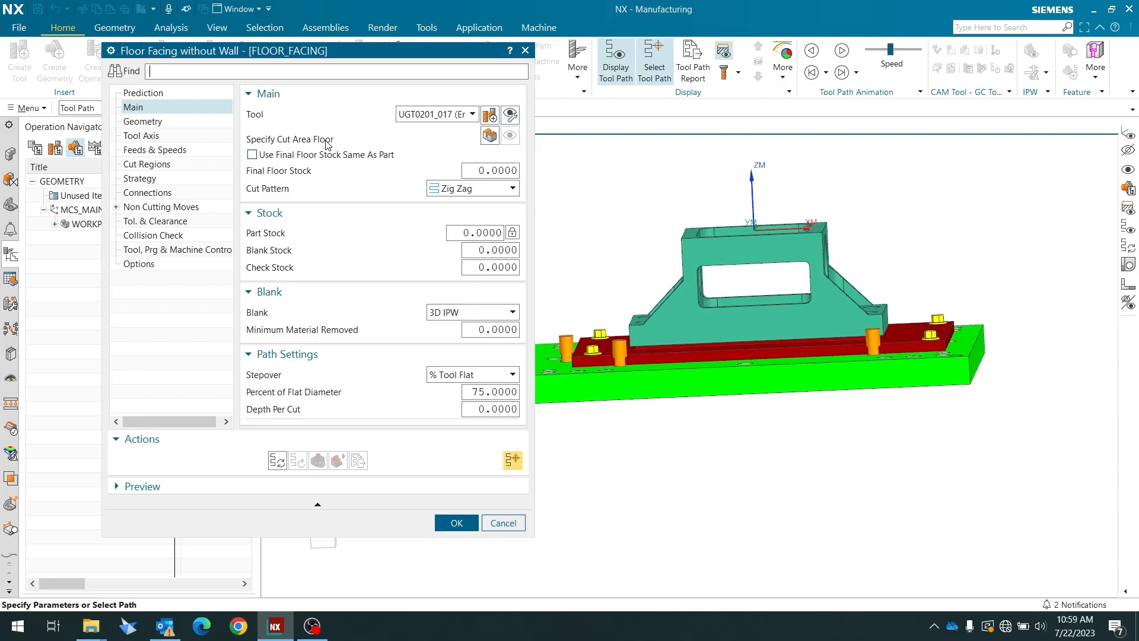
click(491, 136)
middle_drag(534, 306, 540, 356)
click(784, 246)
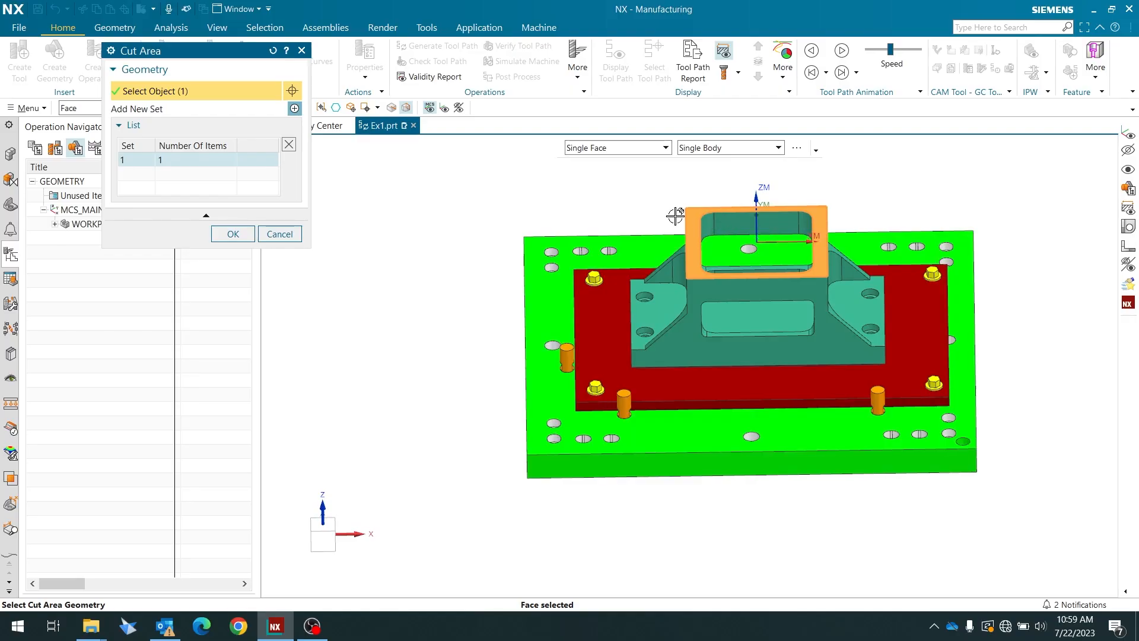
click(233, 233)
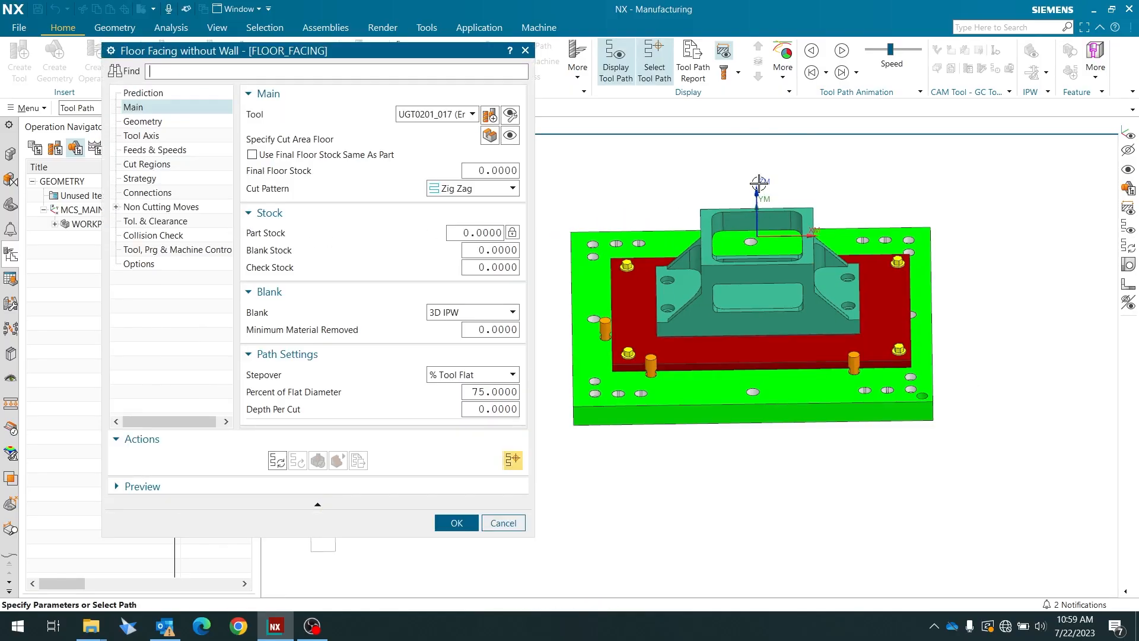
scroll(759, 185, up, 2)
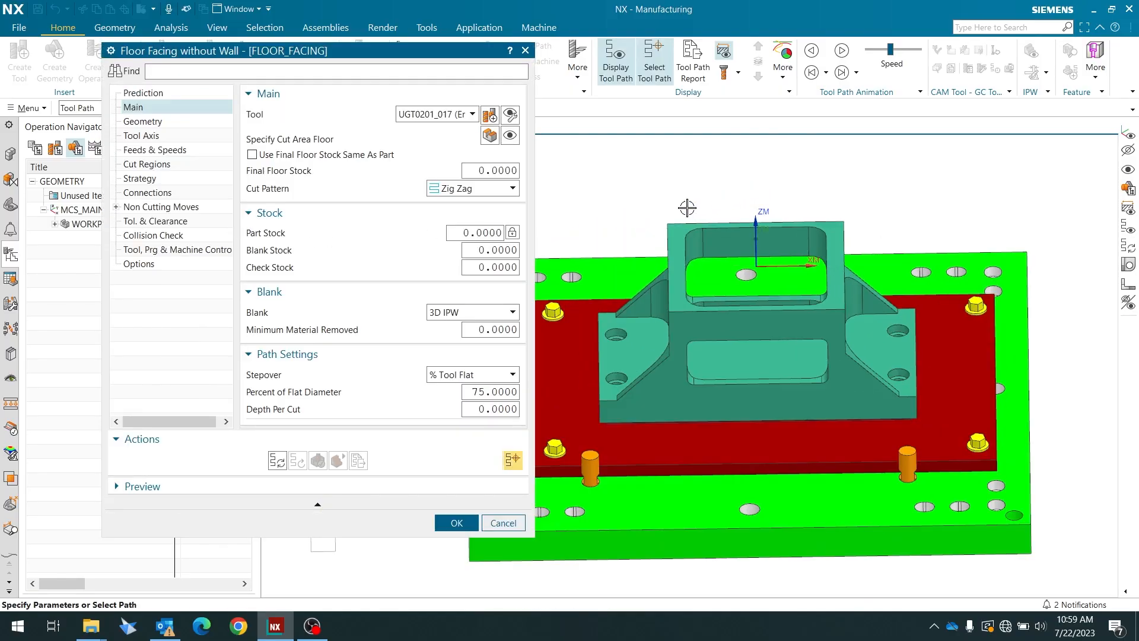
- Generate the tool path of the FLOOR_FACING operation with the Zig Zag cut pattern
click(278, 461)
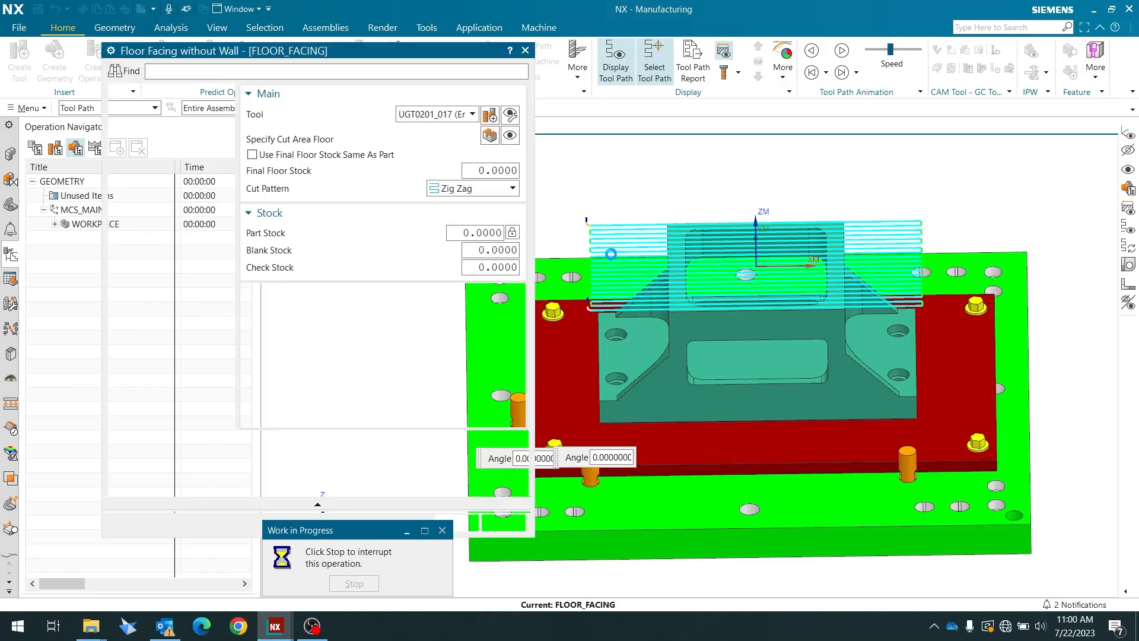
scroll(602, 243, up, 1)
scroll(602, 243, down, 1)
middle_drag(603, 242, 608, 282)
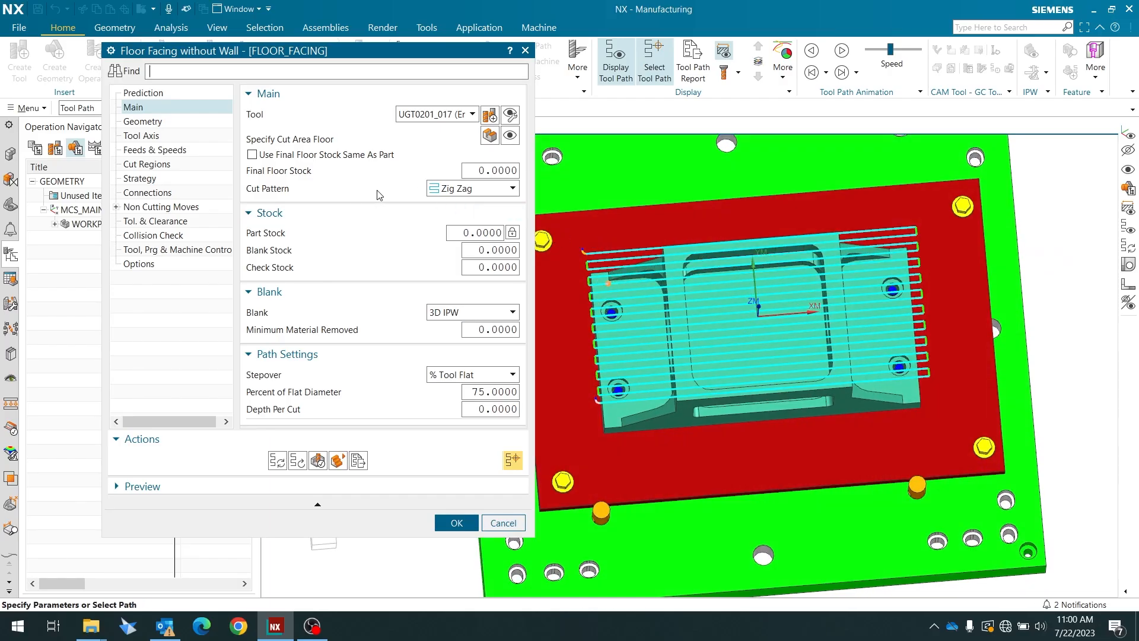
- Try the Follow Periphery cut pattern for the floor facing operation and regenerate the tool path
click(493, 194)
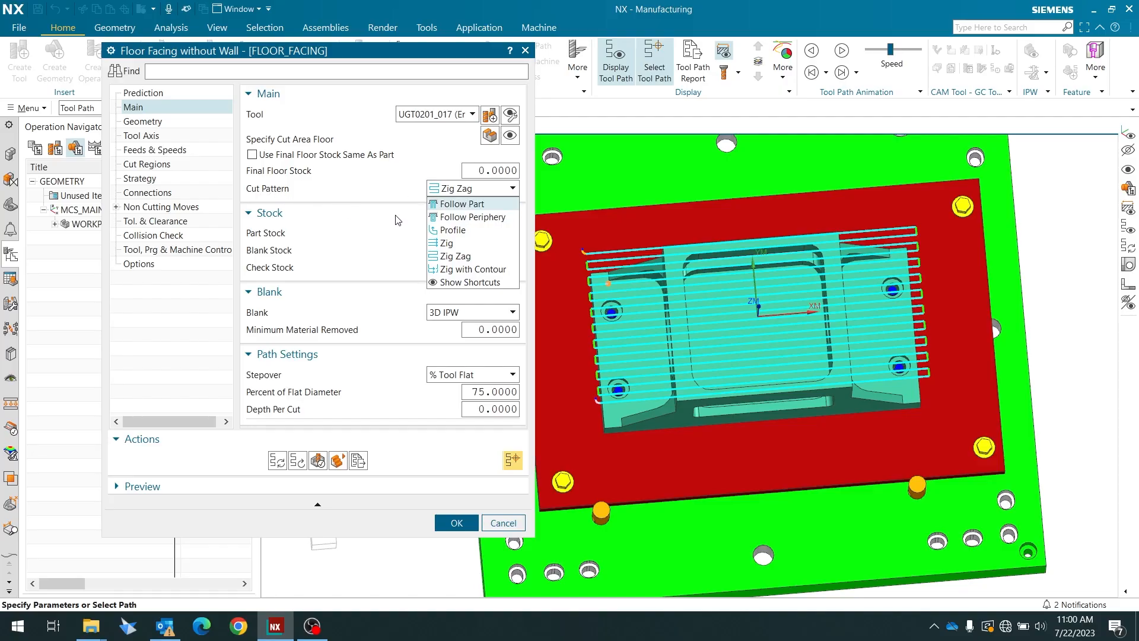
click(446, 218)
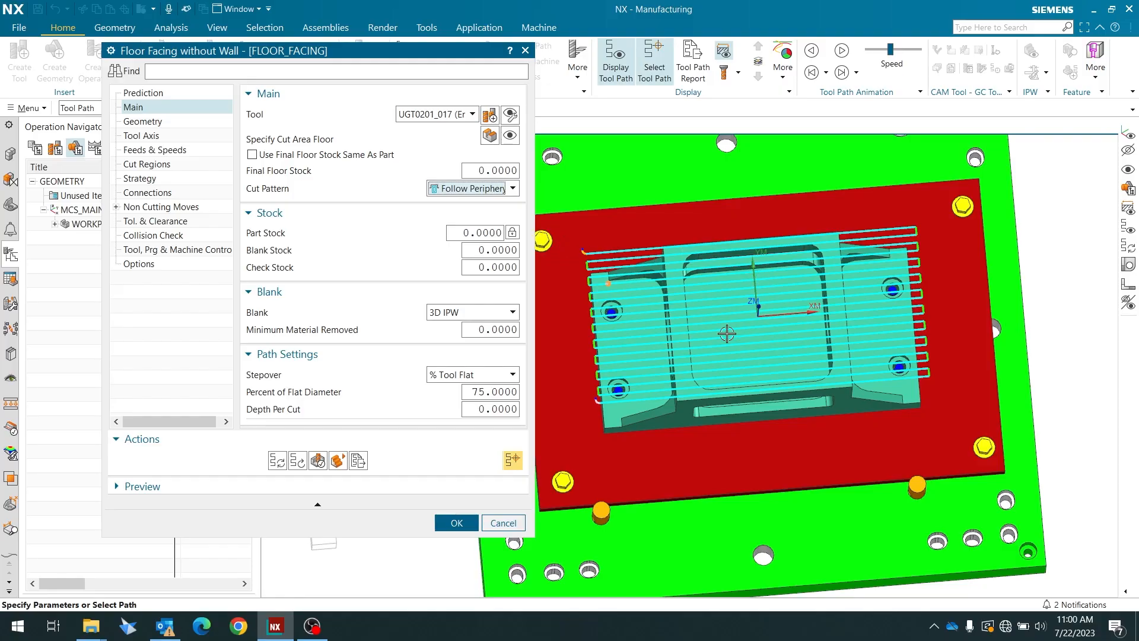
click(276, 462)
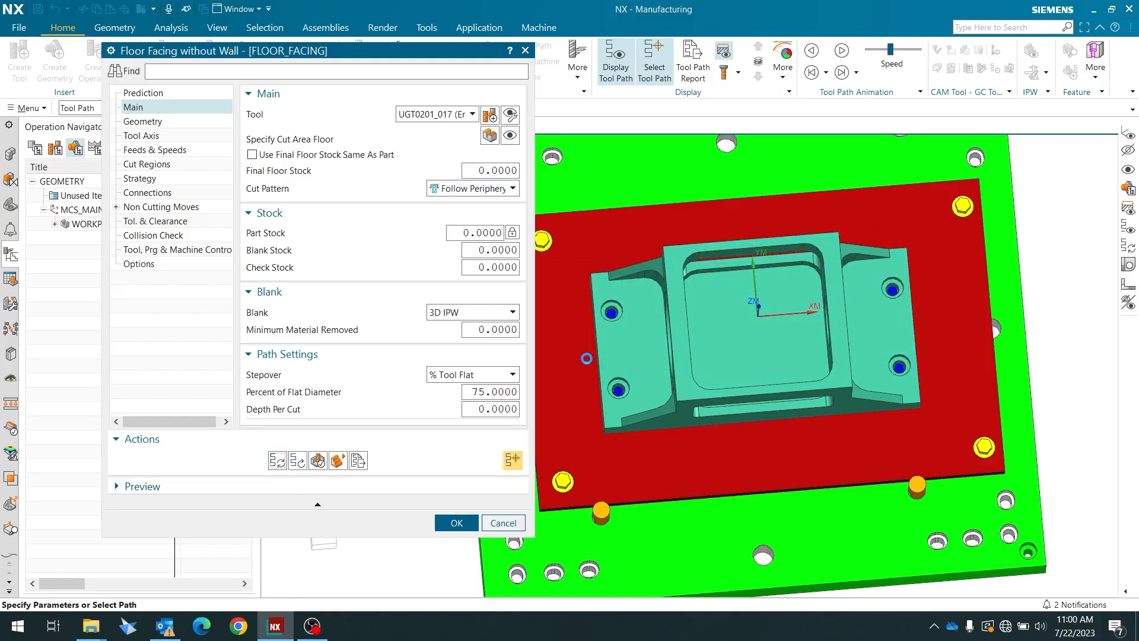
scroll(730, 307, up, 5)
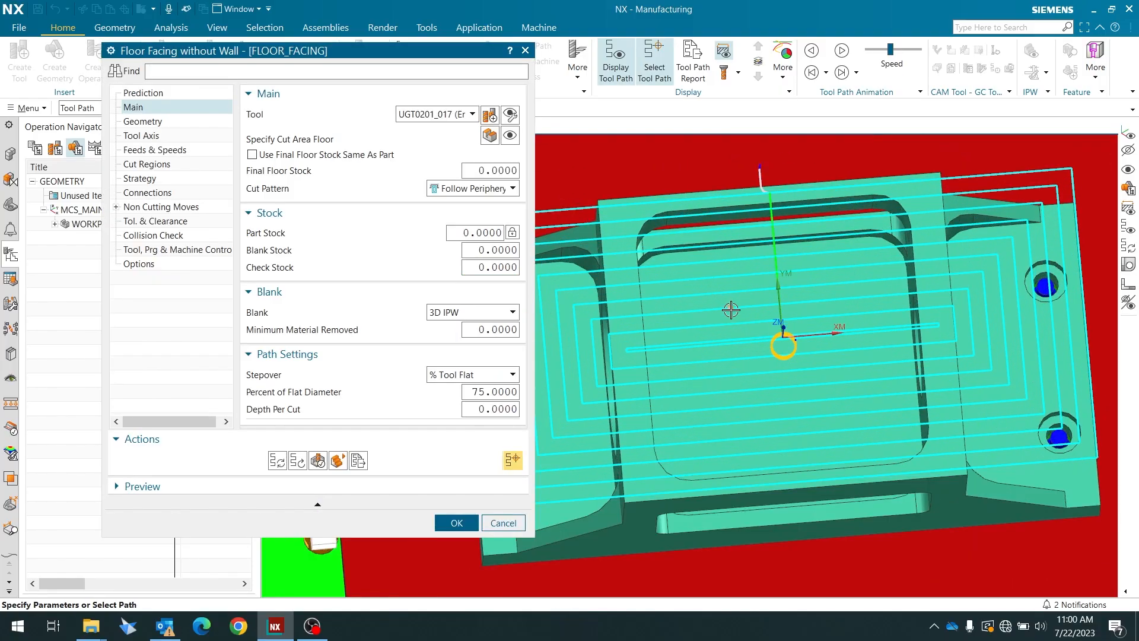
middle_drag(730, 307, 741, 288)
scroll(747, 291, down, 2)
- Set the cut pattern back to Zig Zag and regenerate the floor facing tool path
click(461, 188)
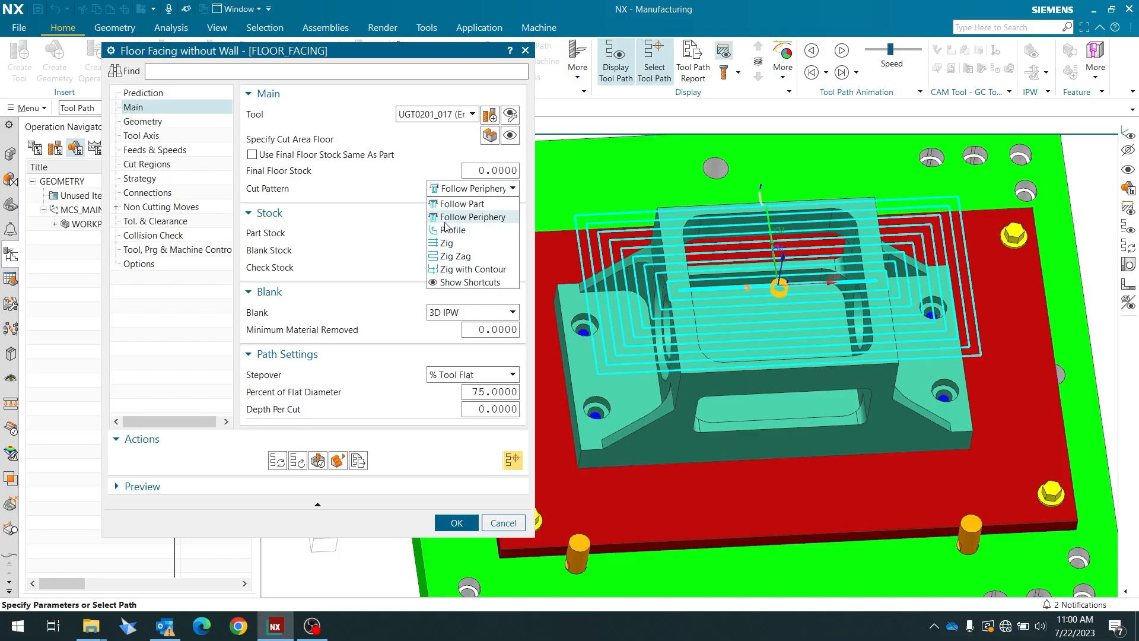
click(455, 259)
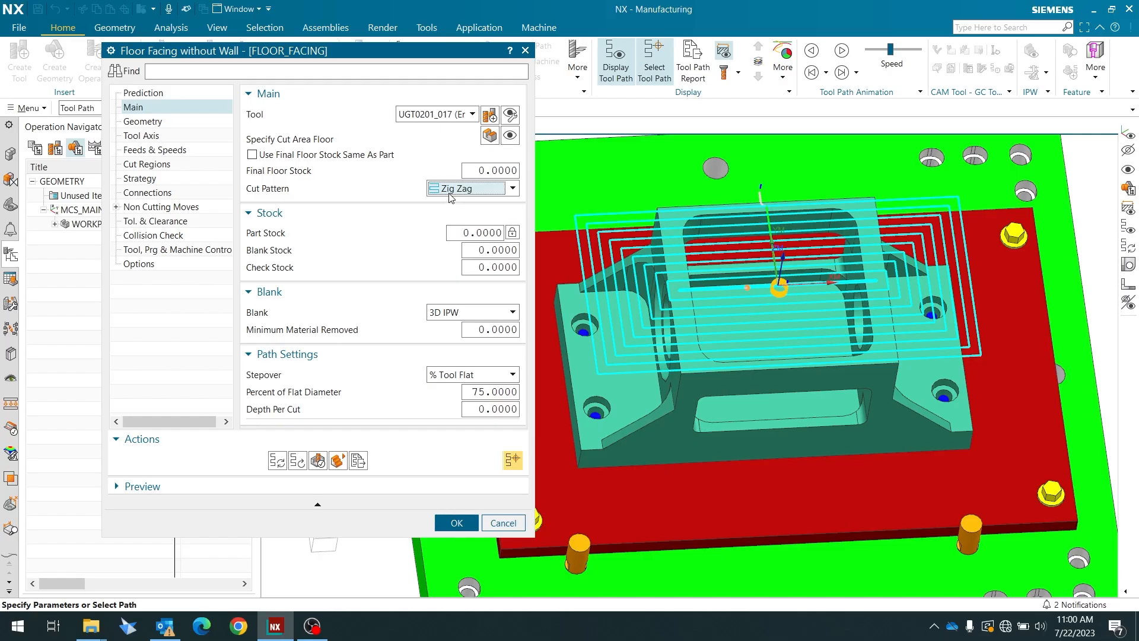
click(279, 465)
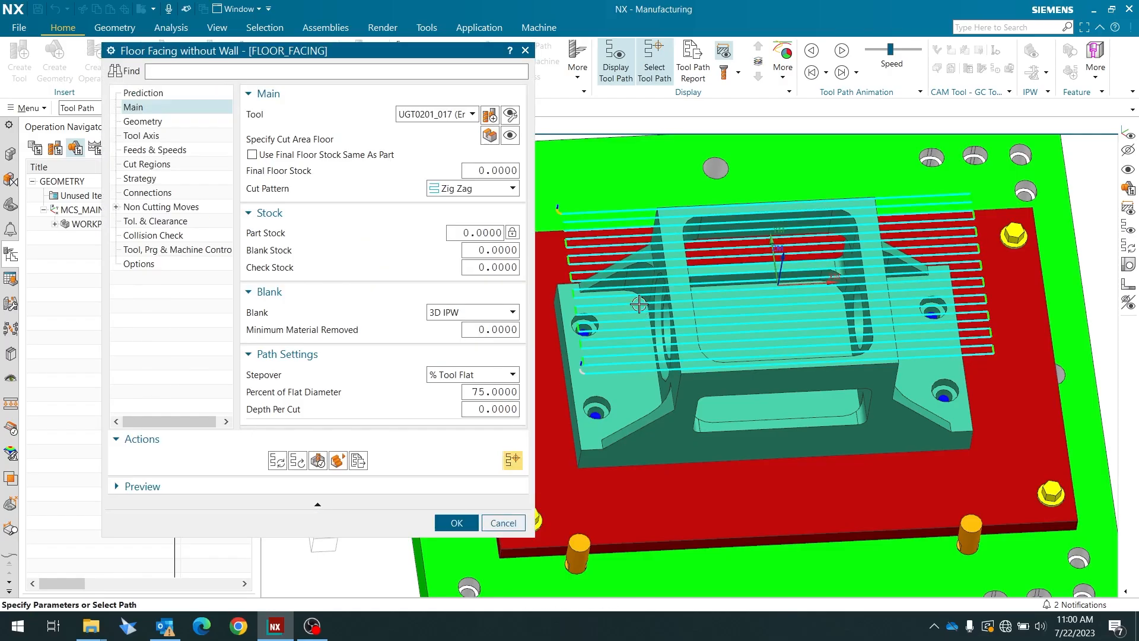
- Examine the regenerated zig zag passes and their approach and departure moves from the side and close up
middle_drag(641, 308, 598, 261)
scroll(598, 260, up, 2)
scroll(612, 264, down, 2)
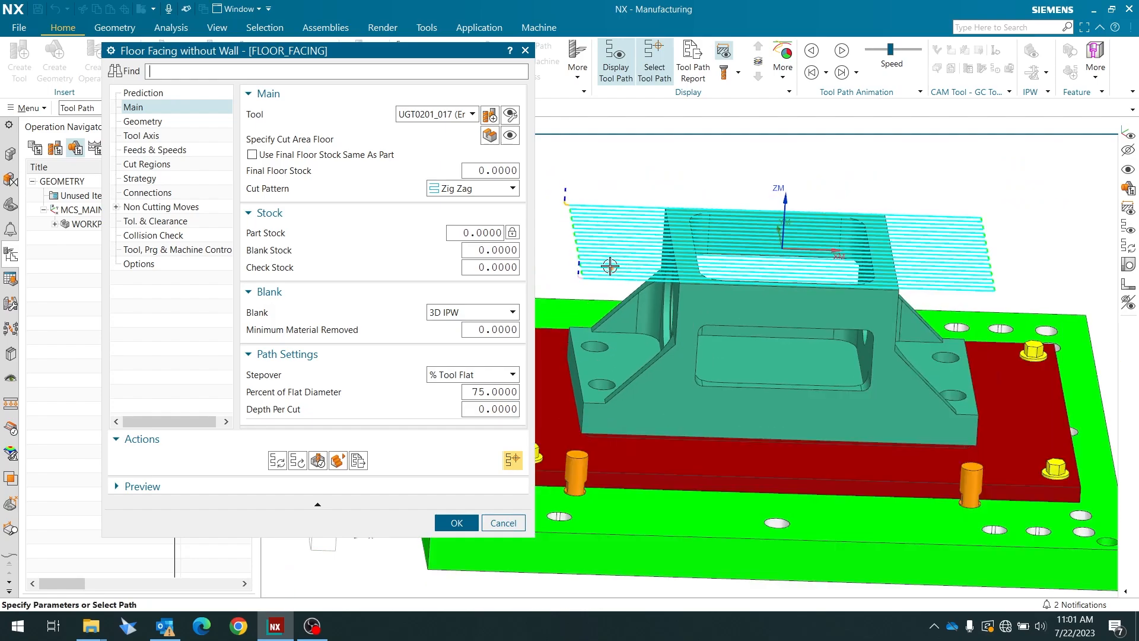
scroll(573, 216, up, 2)
middle_drag(572, 216, 573, 209)
scroll(582, 232, up, 1)
scroll(585, 234, down, 1)
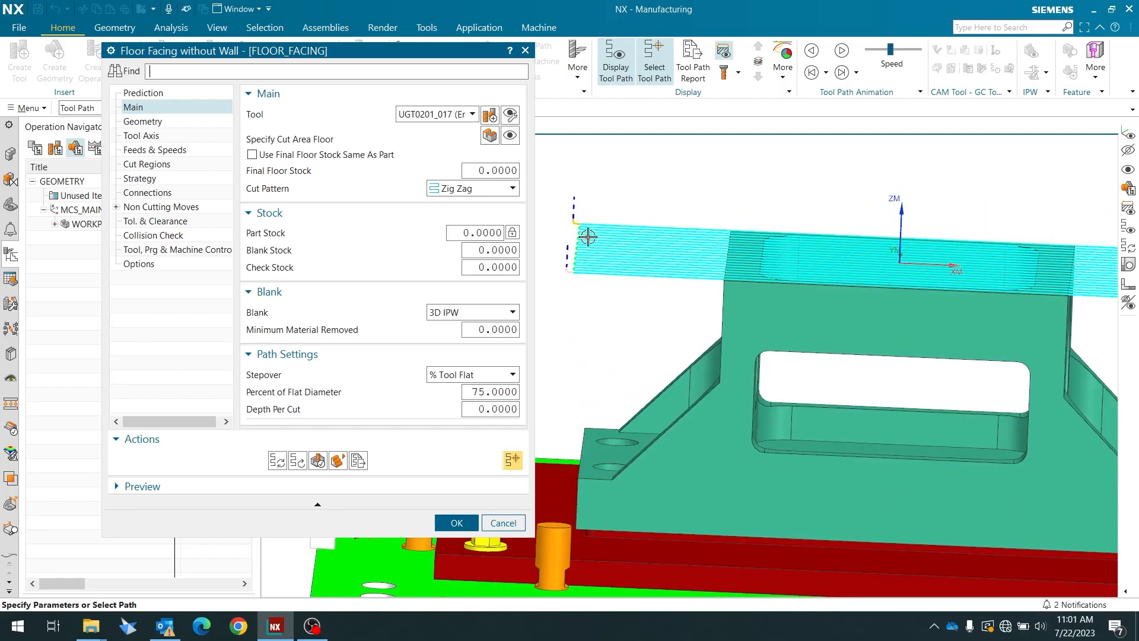
scroll(588, 237, down, 2)
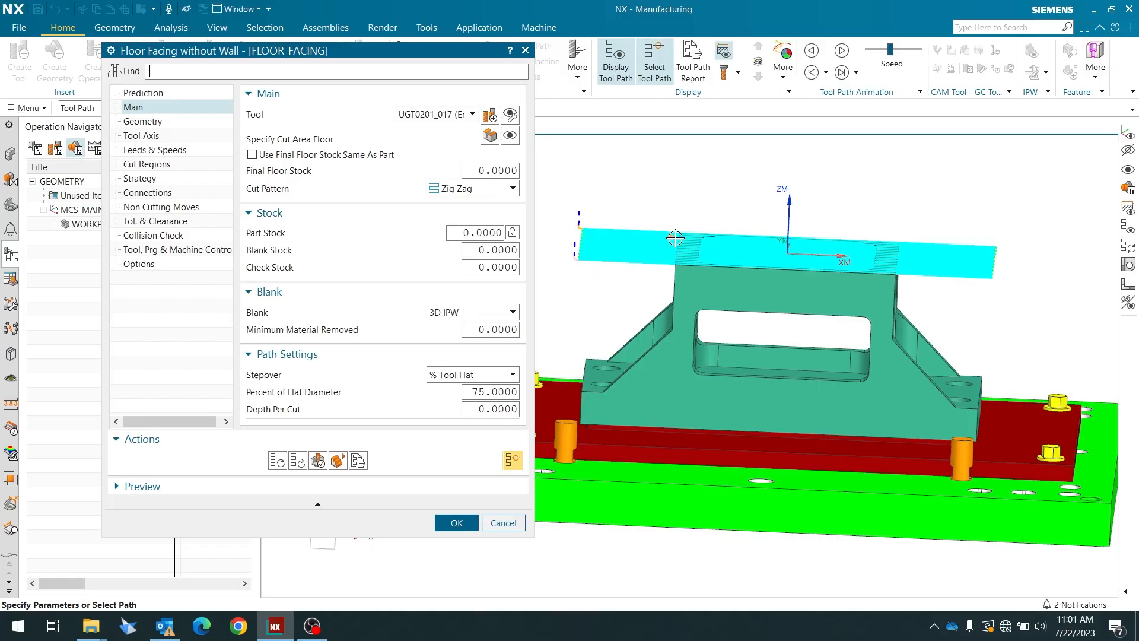
scroll(676, 237, down, 2)
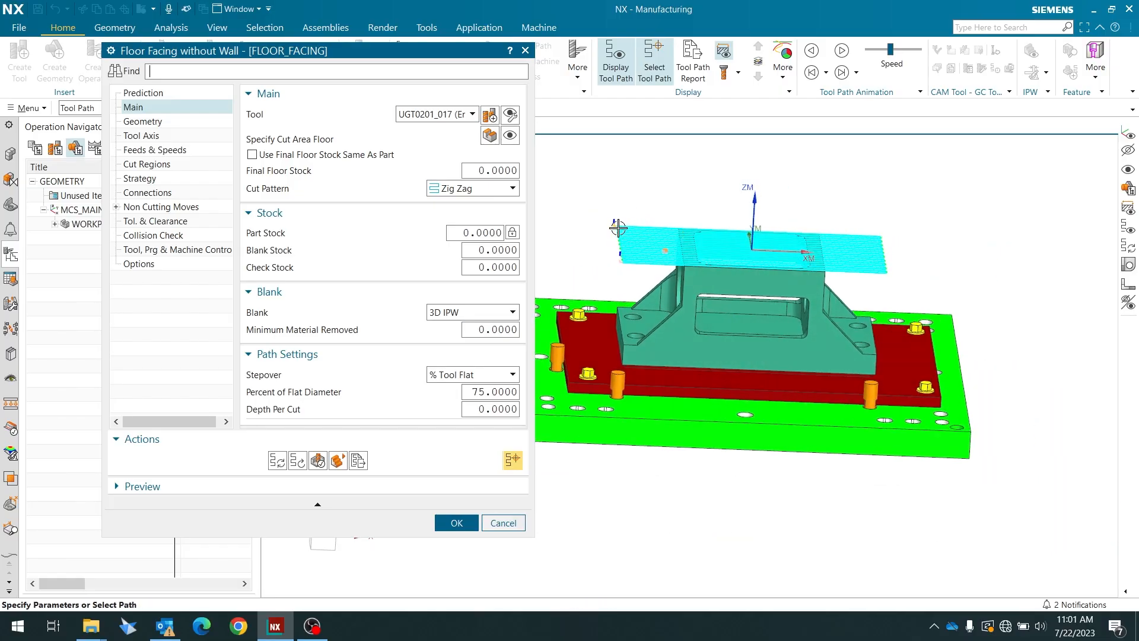
scroll(645, 219, up, 2)
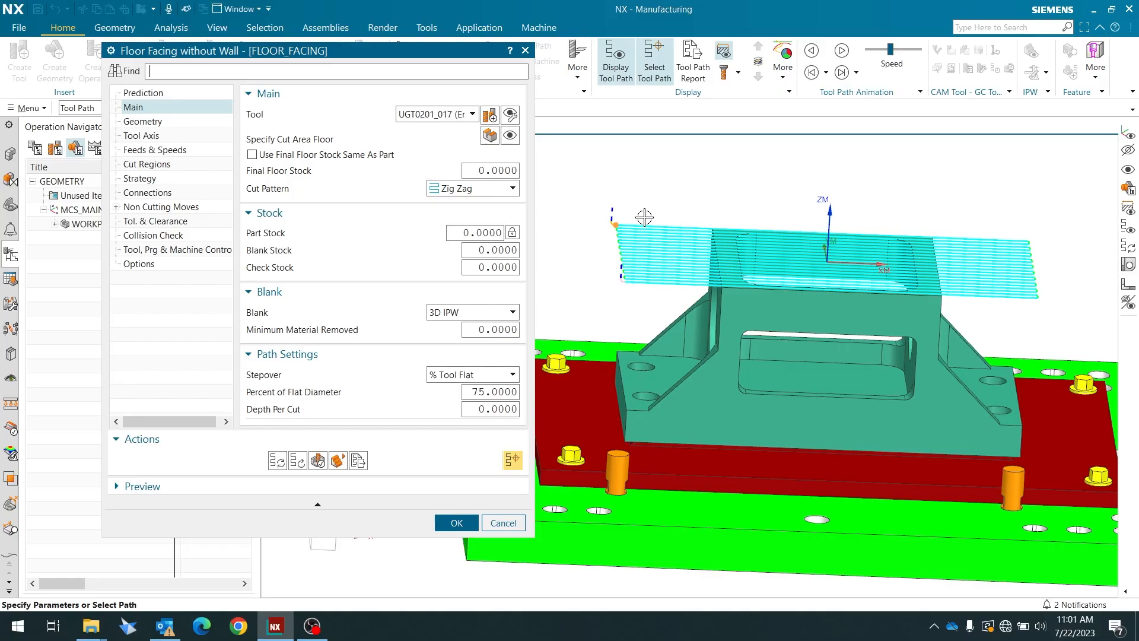
- Try the Use Final Floor Stock Same As Part option, review the blank and check stock illustrations, and disable the option again
mouse_move(279, 177)
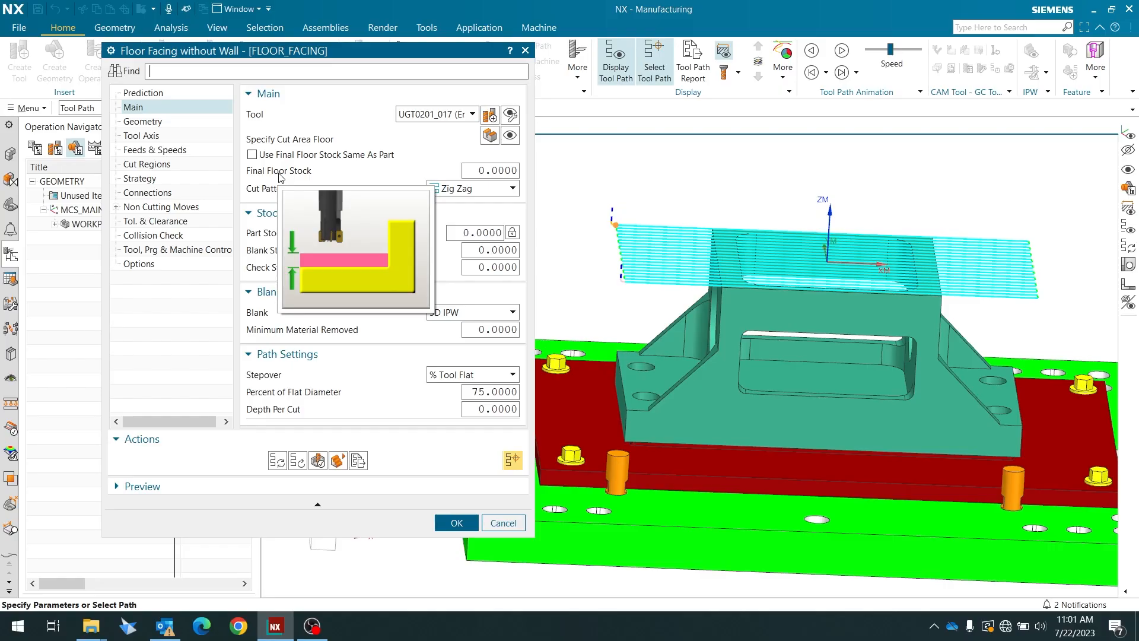
click(253, 154)
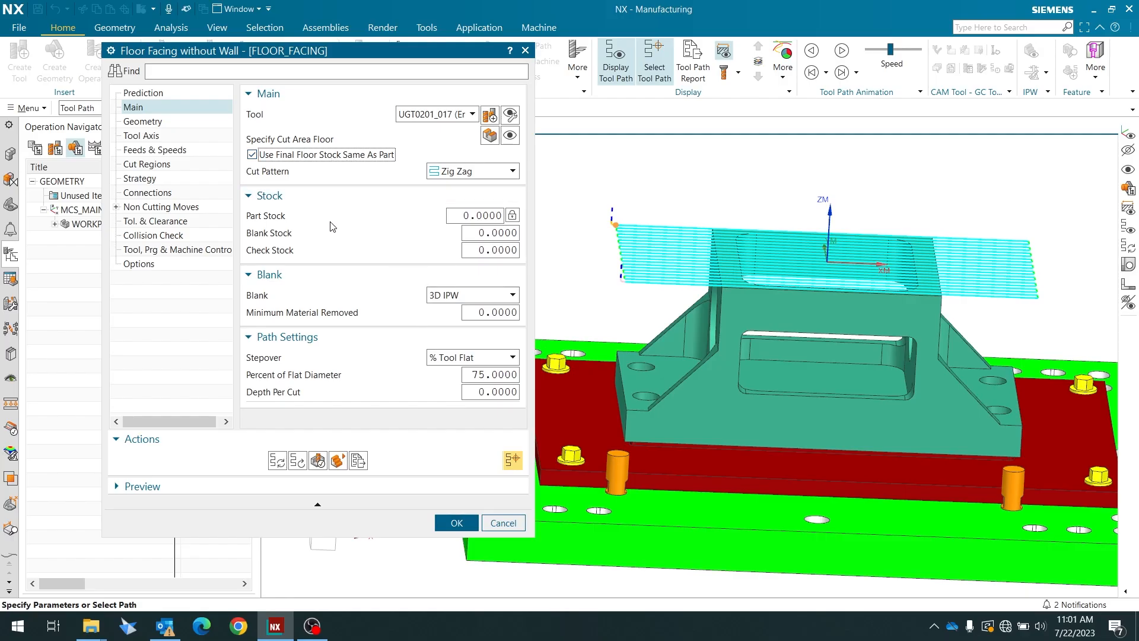
mouse_move(281, 224)
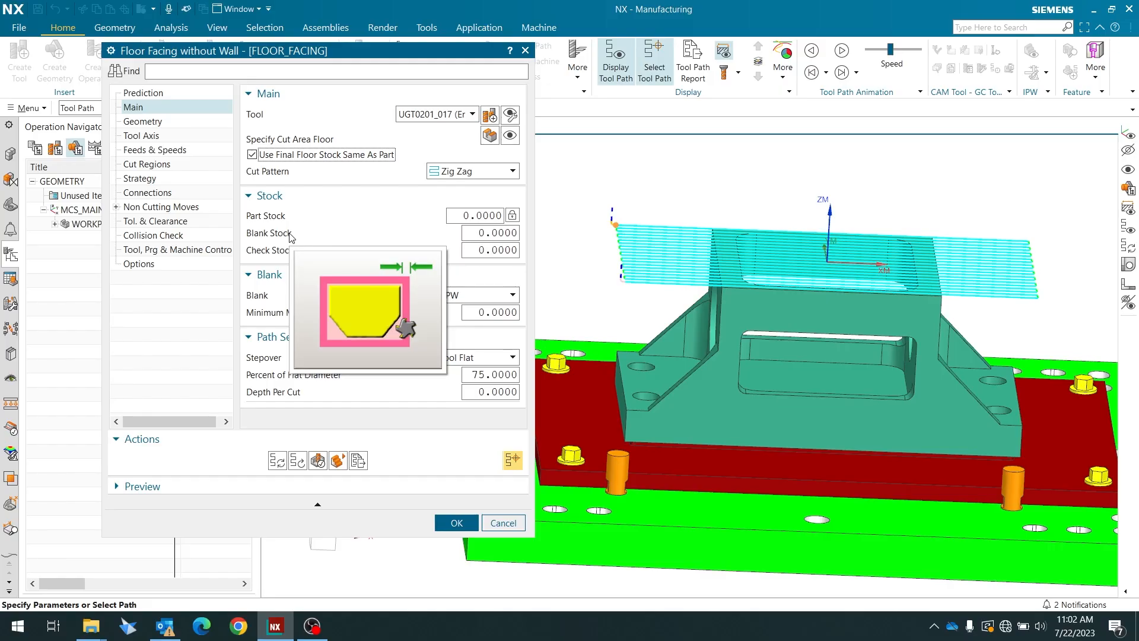
mouse_move(289, 259)
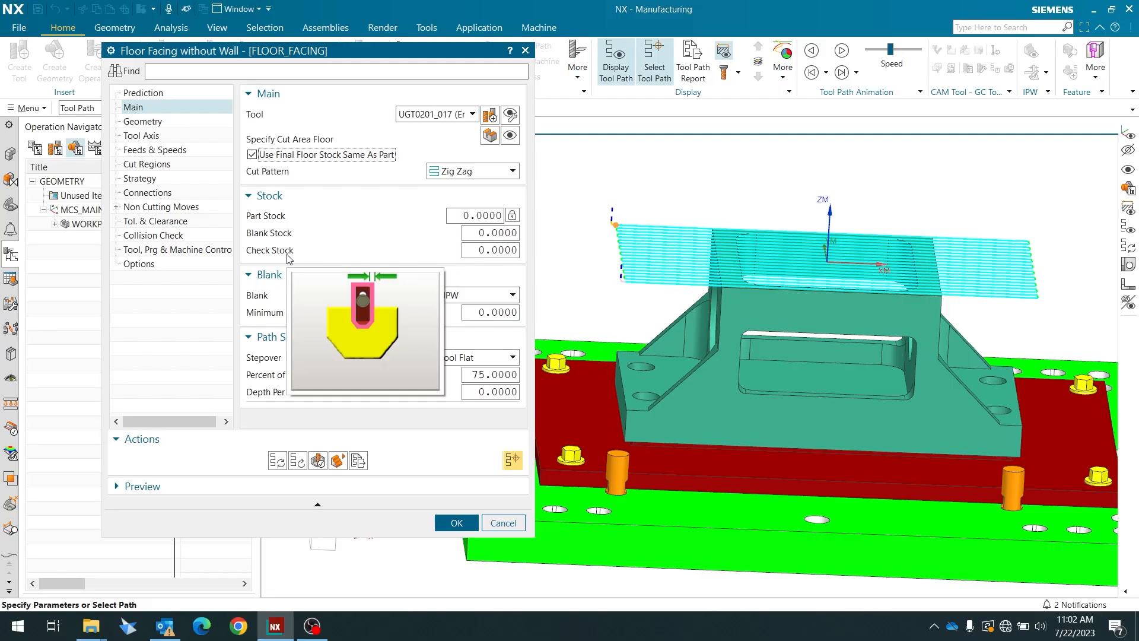
click(252, 154)
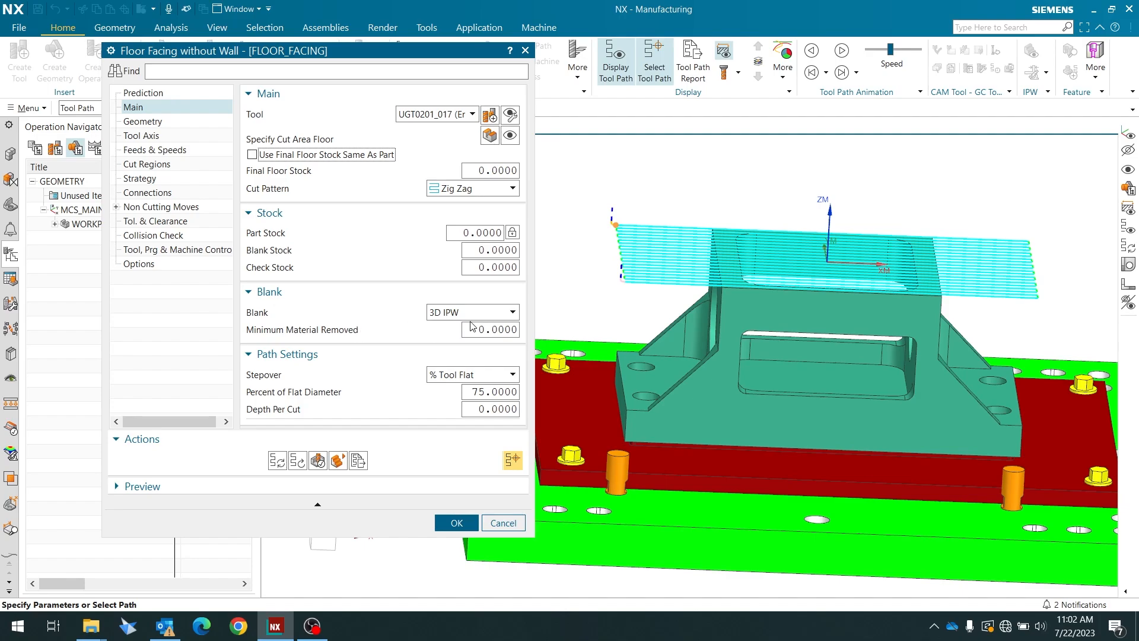
- Review the illustration of the 3D IPW blank option and examine the cutting level above the casing's top face
mouse_move(473, 316)
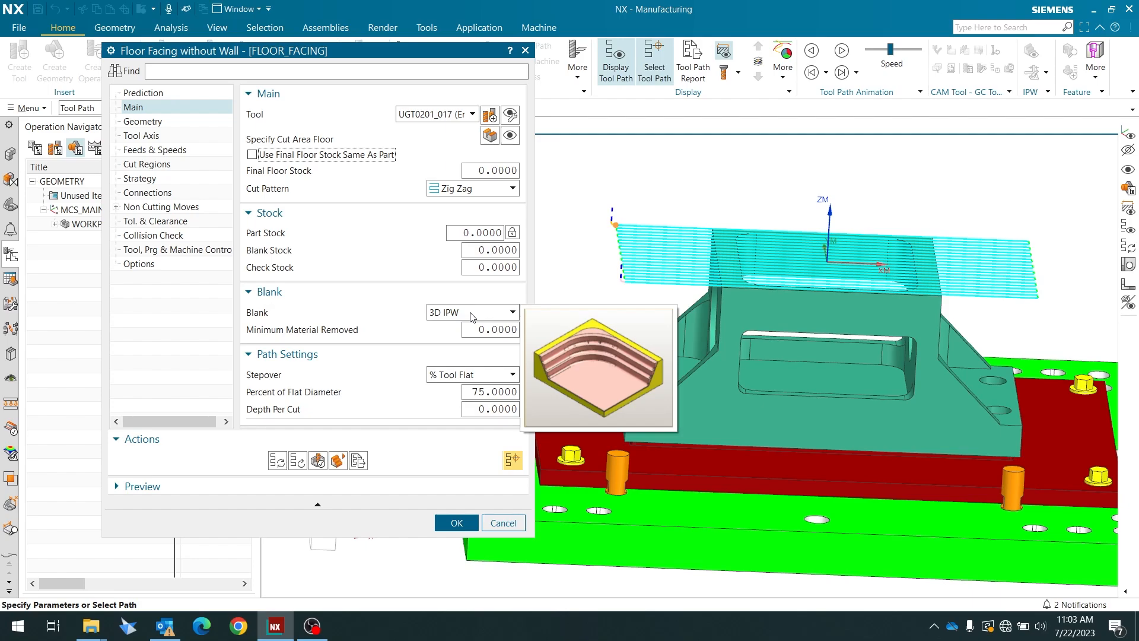
mouse_move(318, 331)
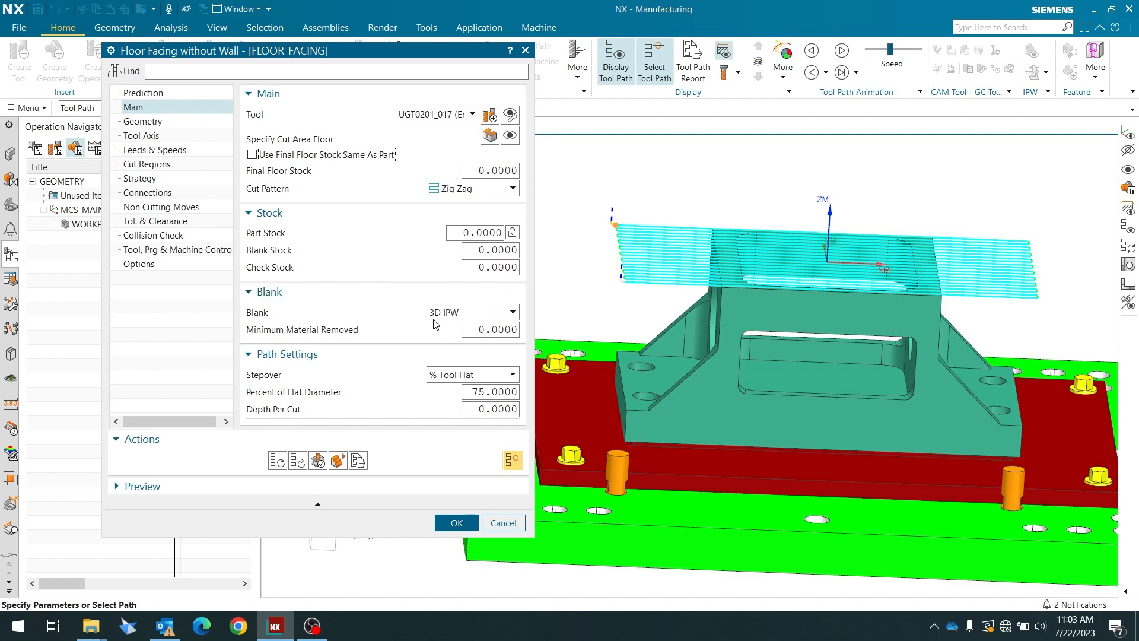
mouse_move(457, 321)
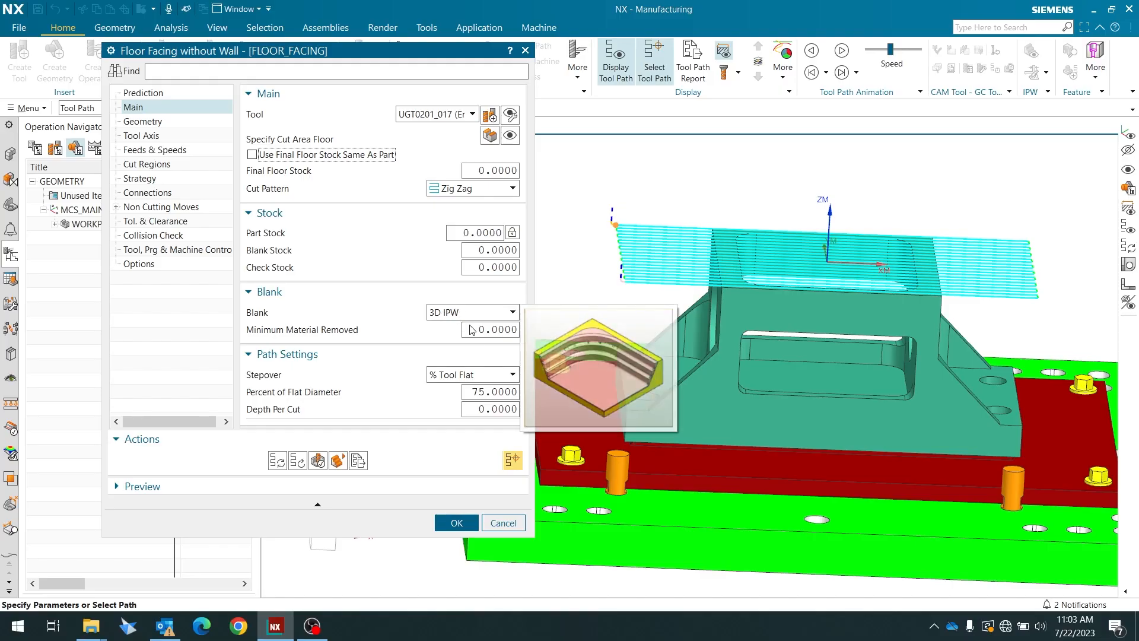
scroll(619, 274, up, 1)
scroll(619, 274, up, 1)
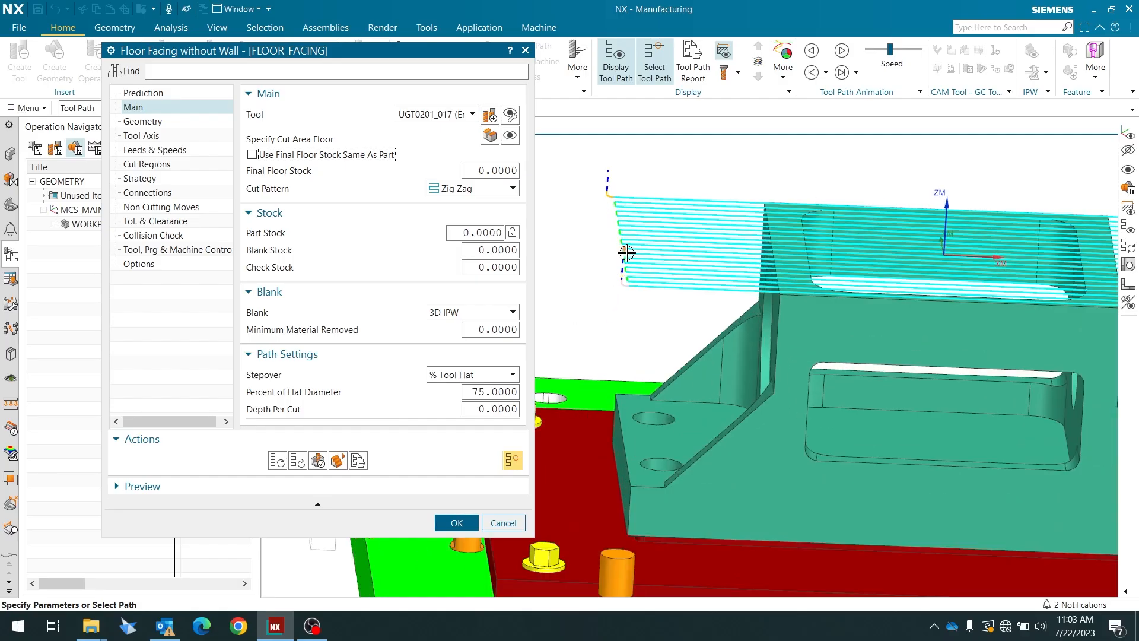
middle_drag(623, 250, 629, 248)
scroll(628, 248, down, 2)
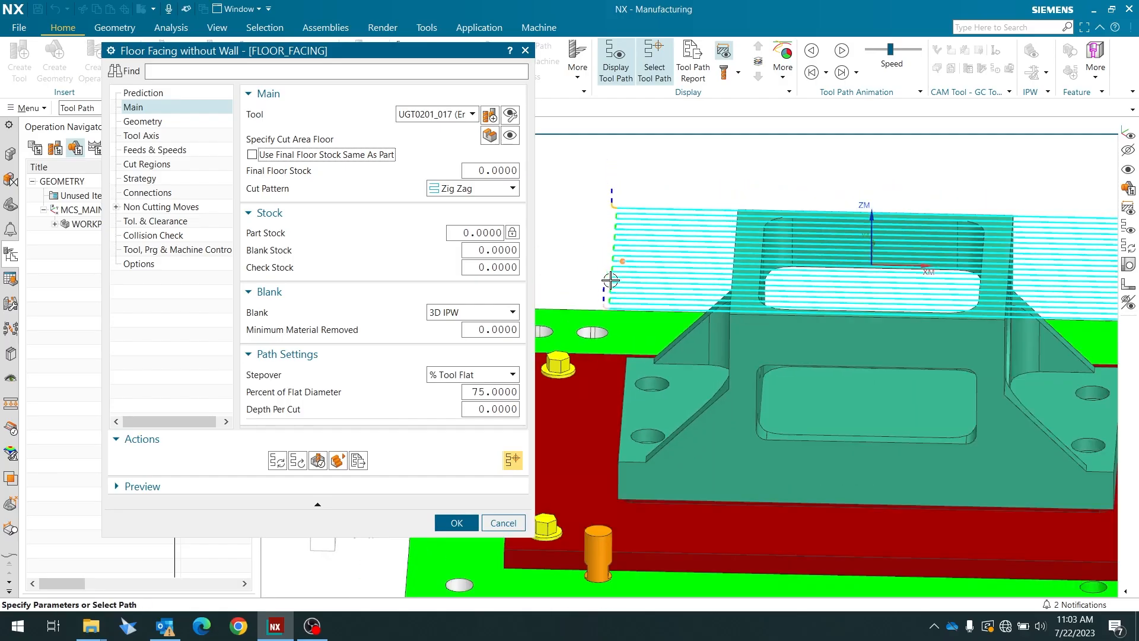
- Set the depth per cut to 0.5 and regenerate the floor facing tool path with multiple cutting levels
double_click(477, 408)
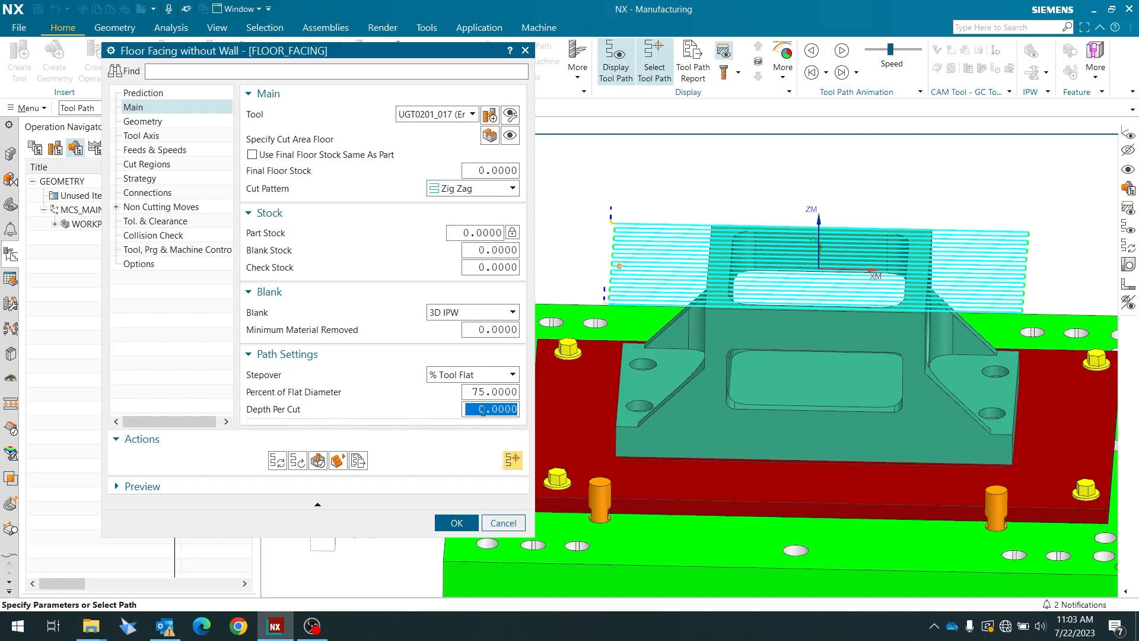
text(0.5)
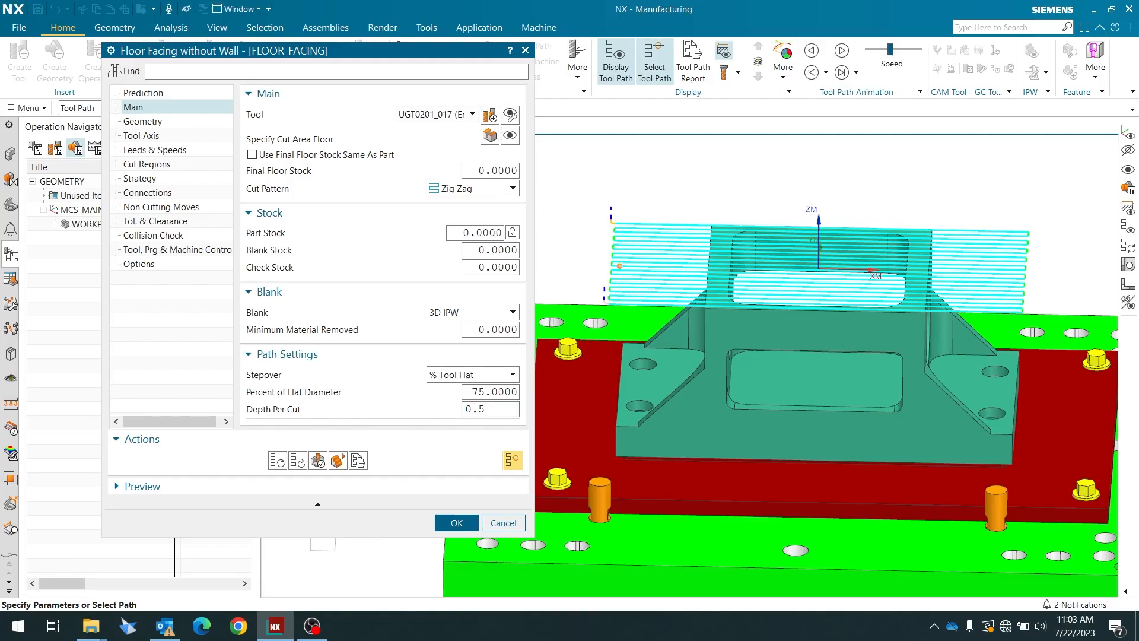
key(ctrl+a)
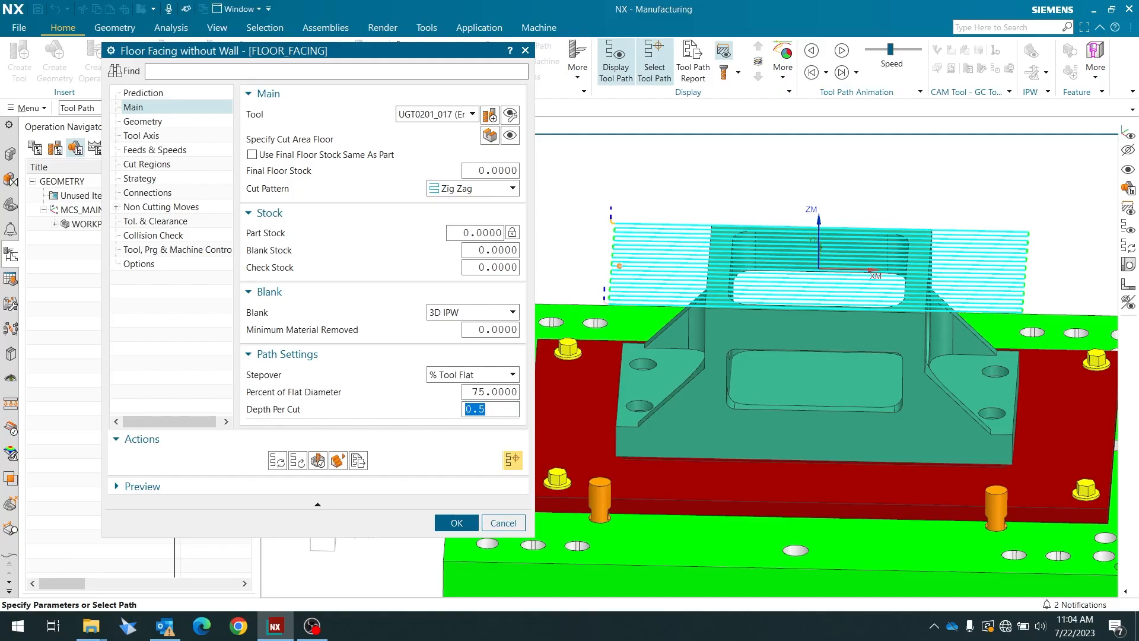
click(276, 463)
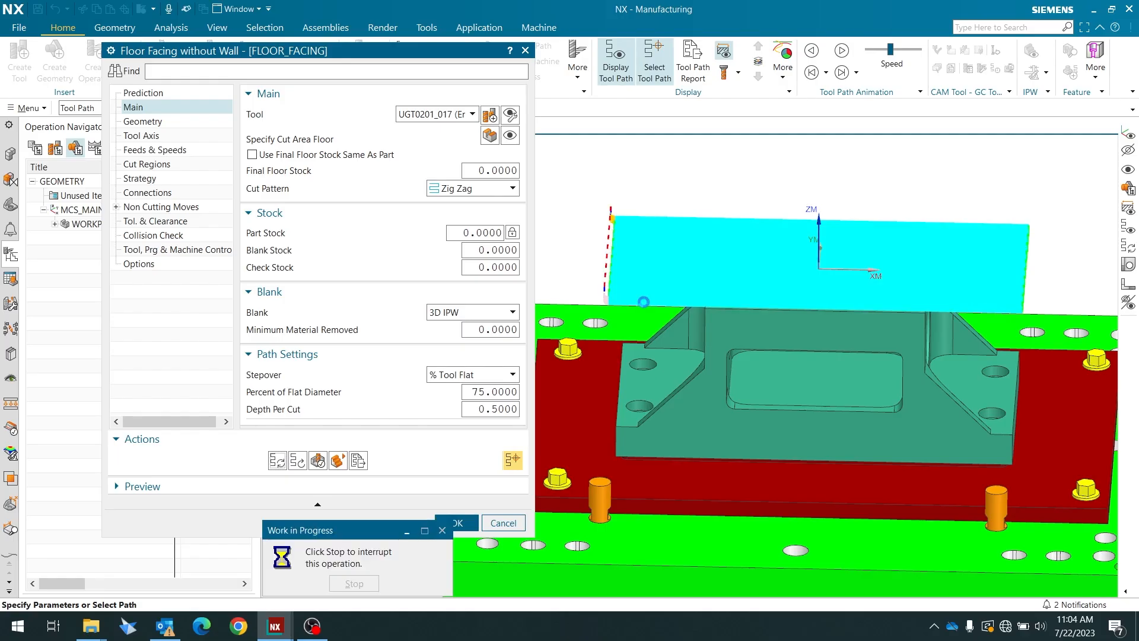
scroll(617, 309, up, 5)
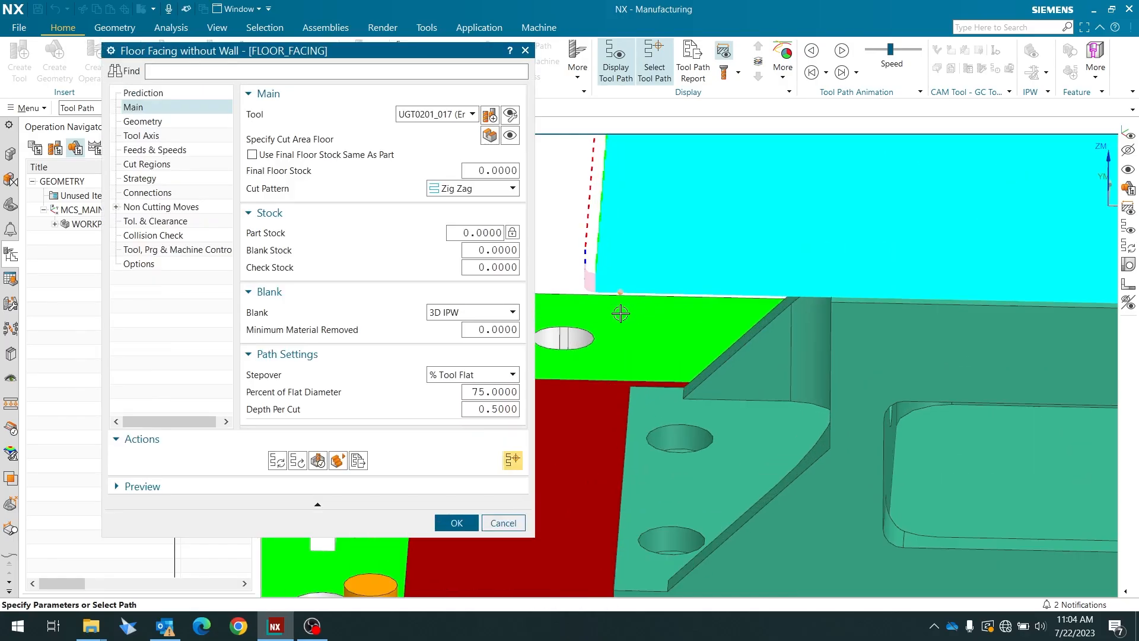
scroll(626, 178, up, 4)
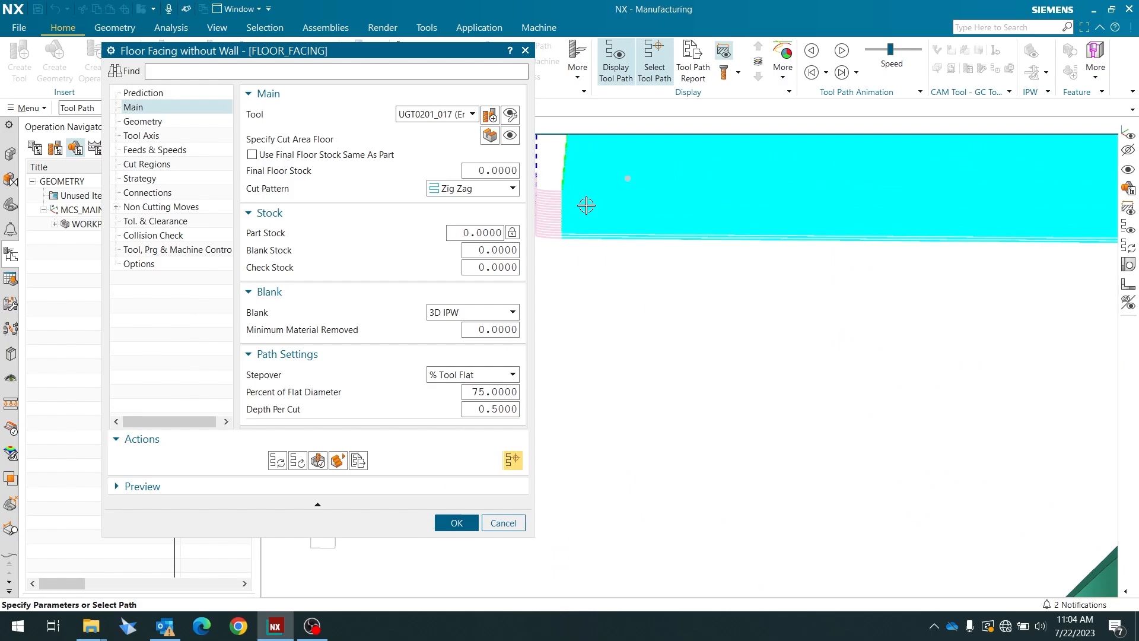
scroll(623, 224, down, 4)
scroll(622, 283, down, 1)
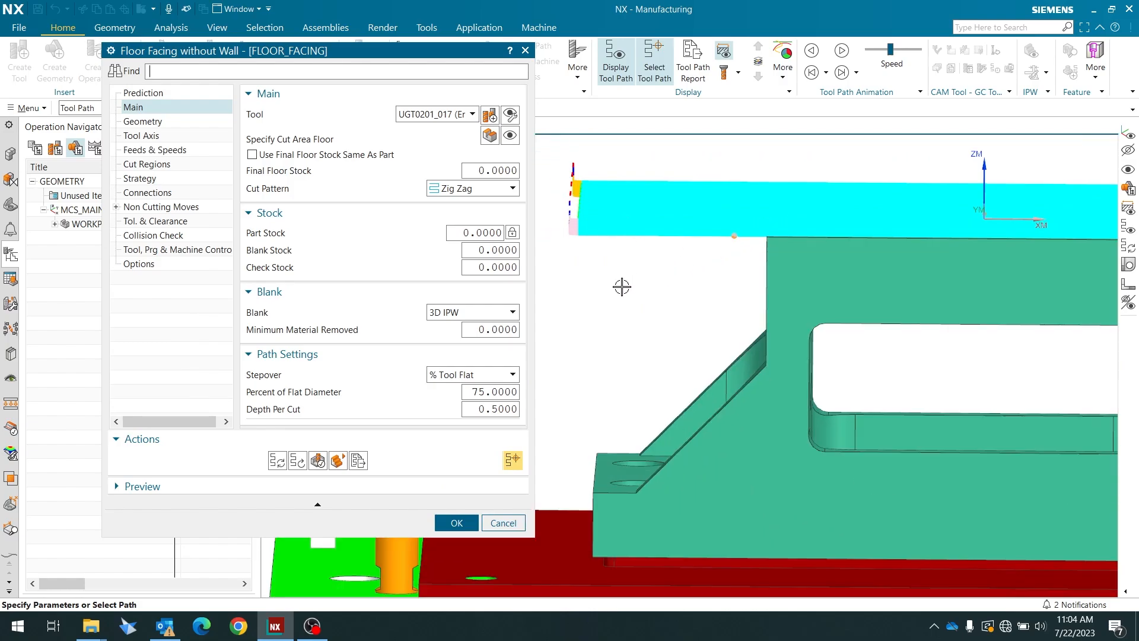
middle_drag(635, 294, 618, 326)
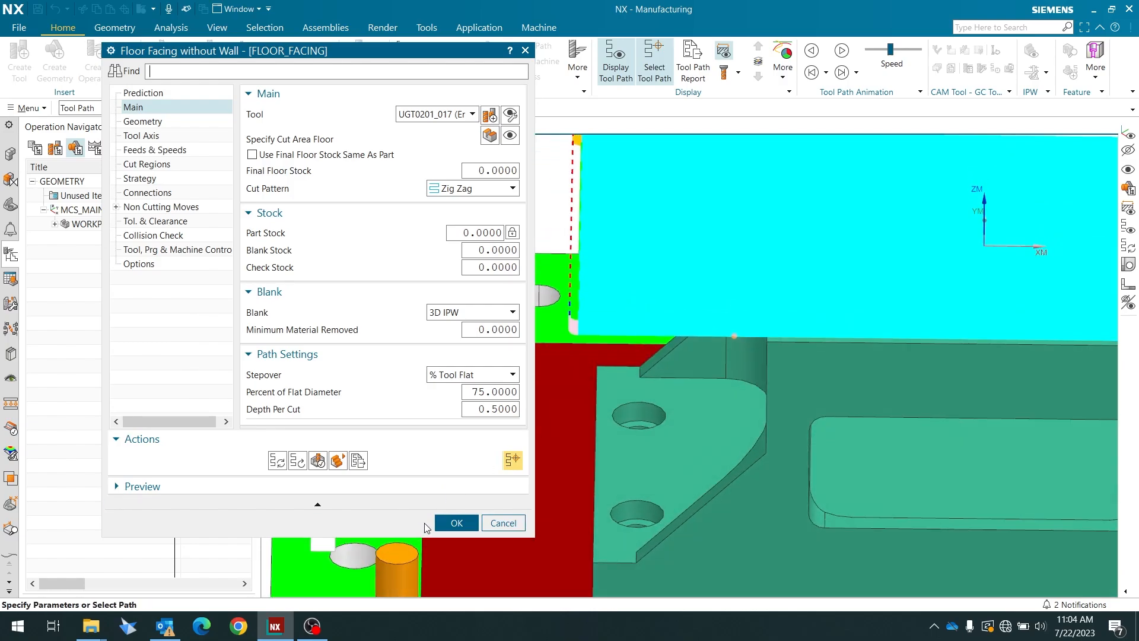
- Orient the view to look straight down and display the end mill at the start of the first zig zag pass
drag(361, 52, 259, 10)
click(323, 523)
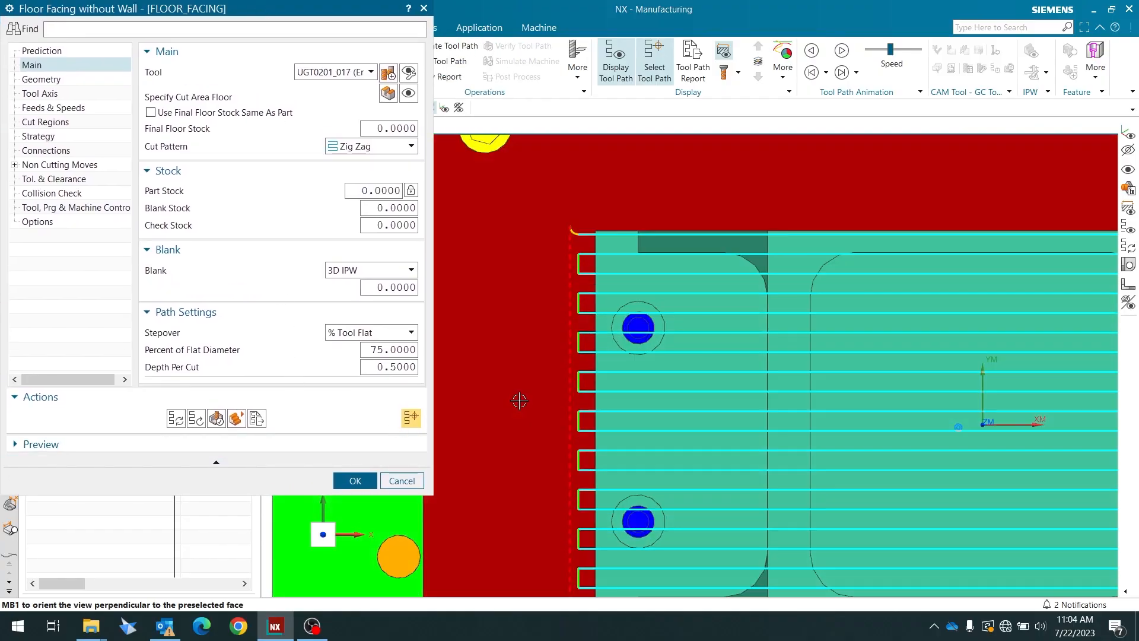
click(590, 233)
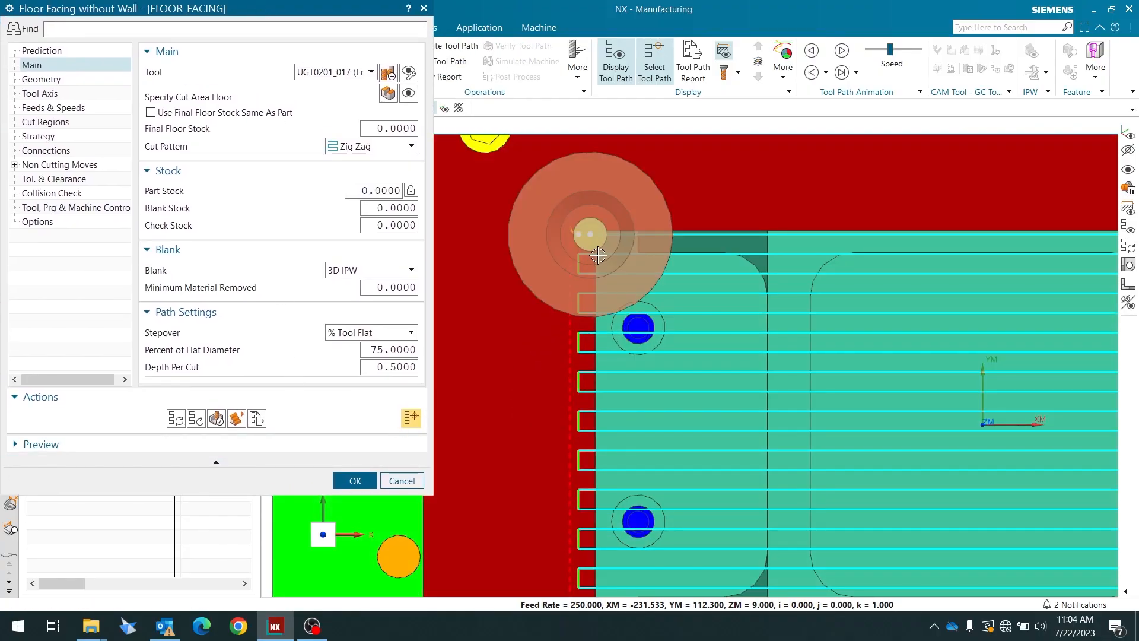
mouse_move(602, 322)
middle_down()
mouse_move(600, 309)
mouse_move(595, 318)
middle_up()
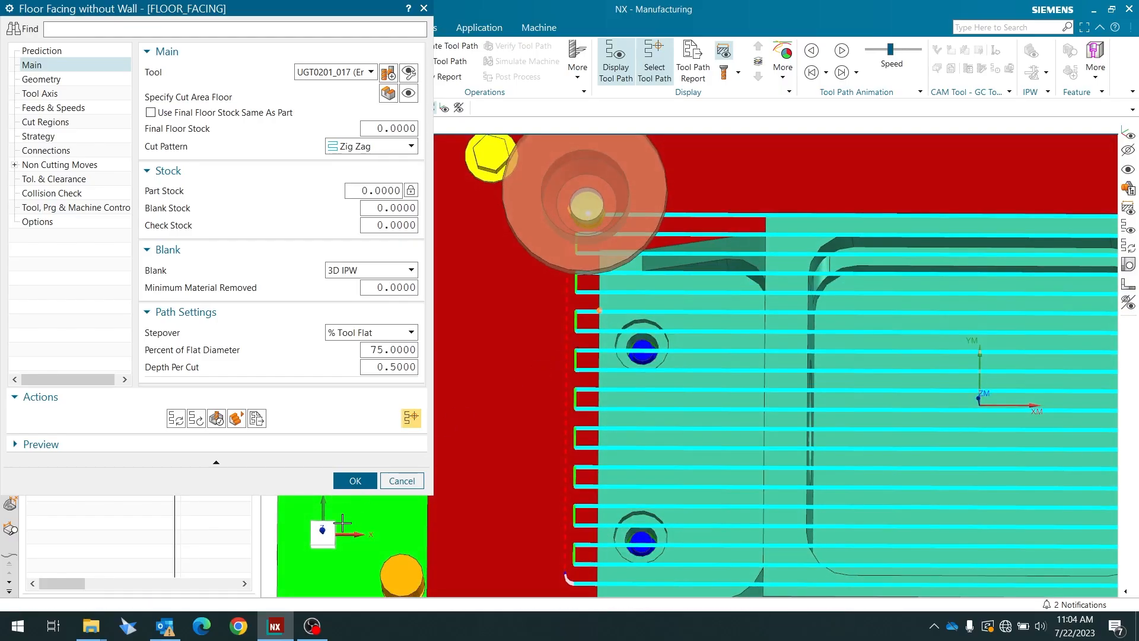
- Set the stepover to 60 percent of the flat diameter and regenerate the floor facing tool path
click(327, 533)
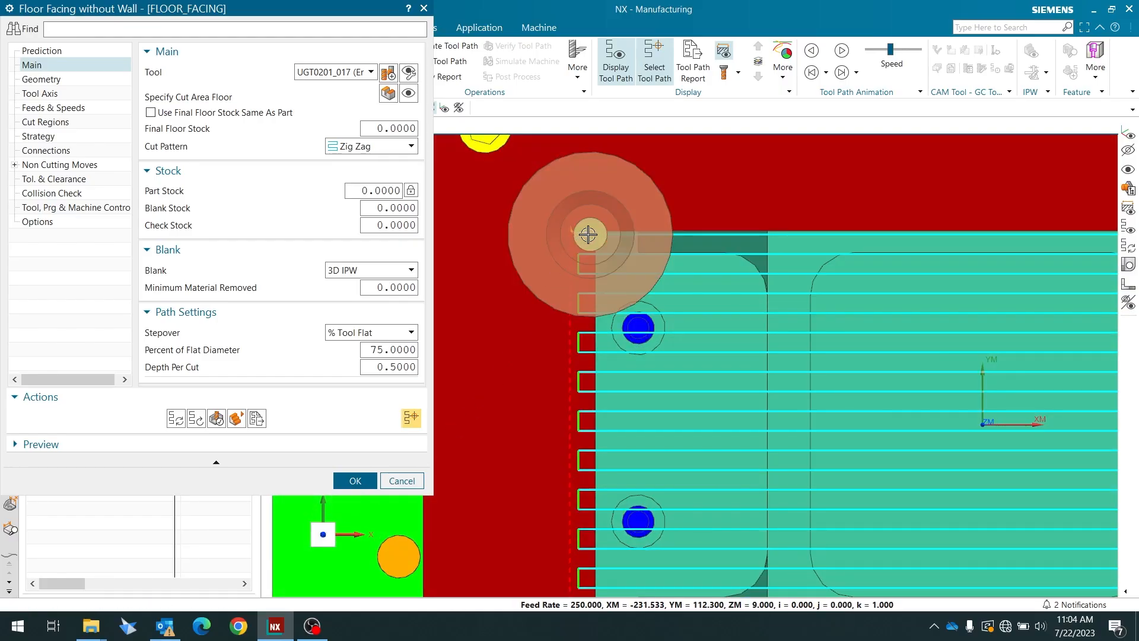
key(ctrl+f)
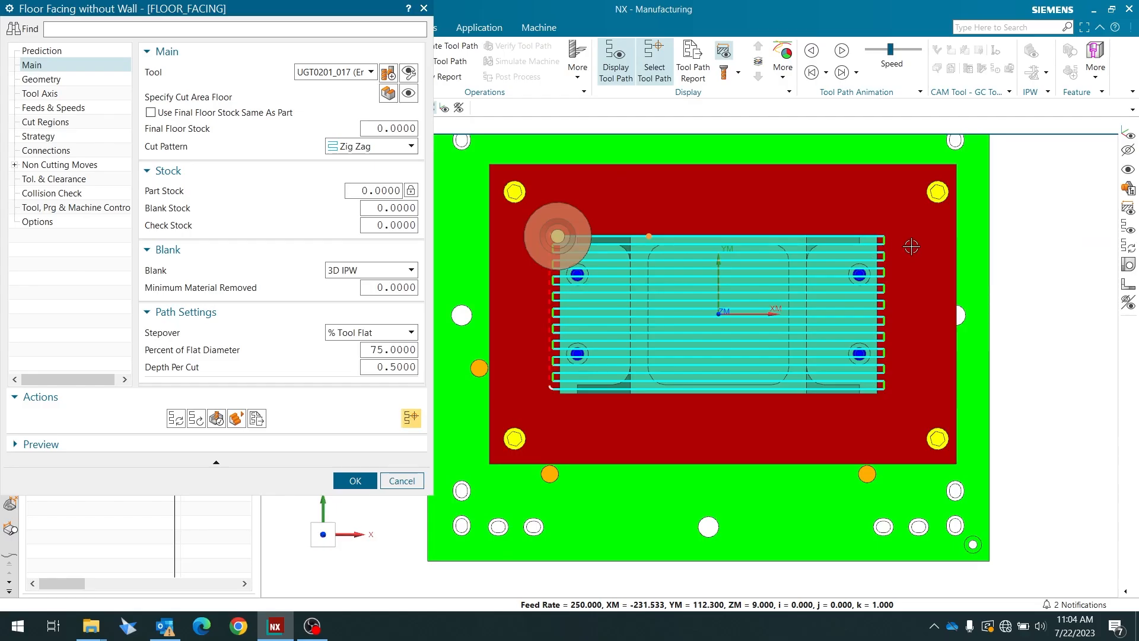
scroll(880, 235, up, 3)
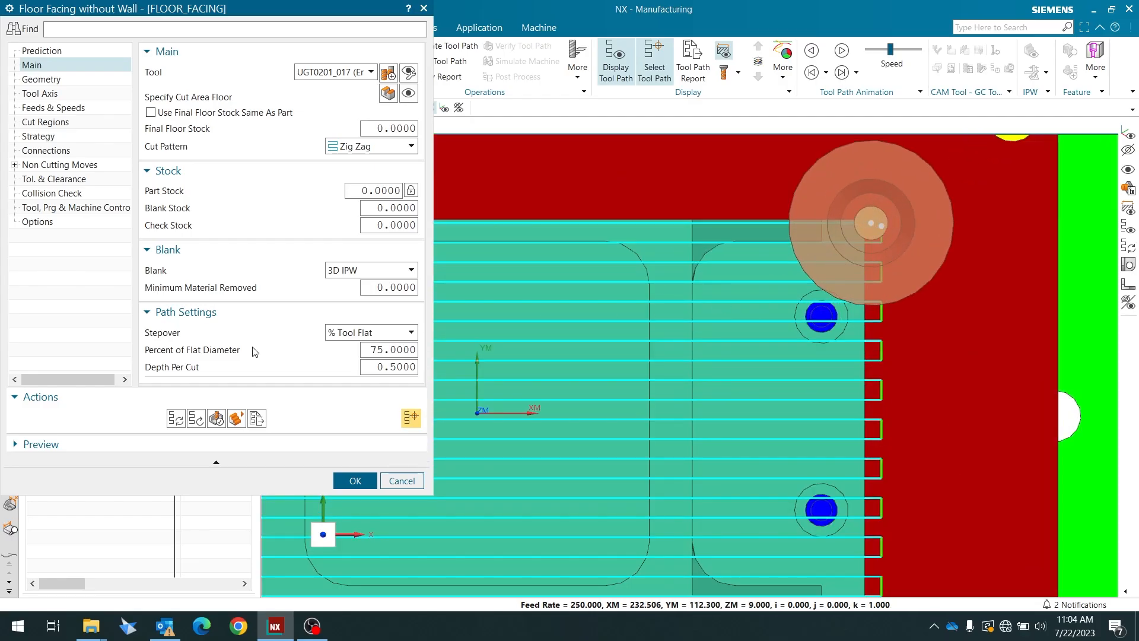
scroll(882, 232, up, 2)
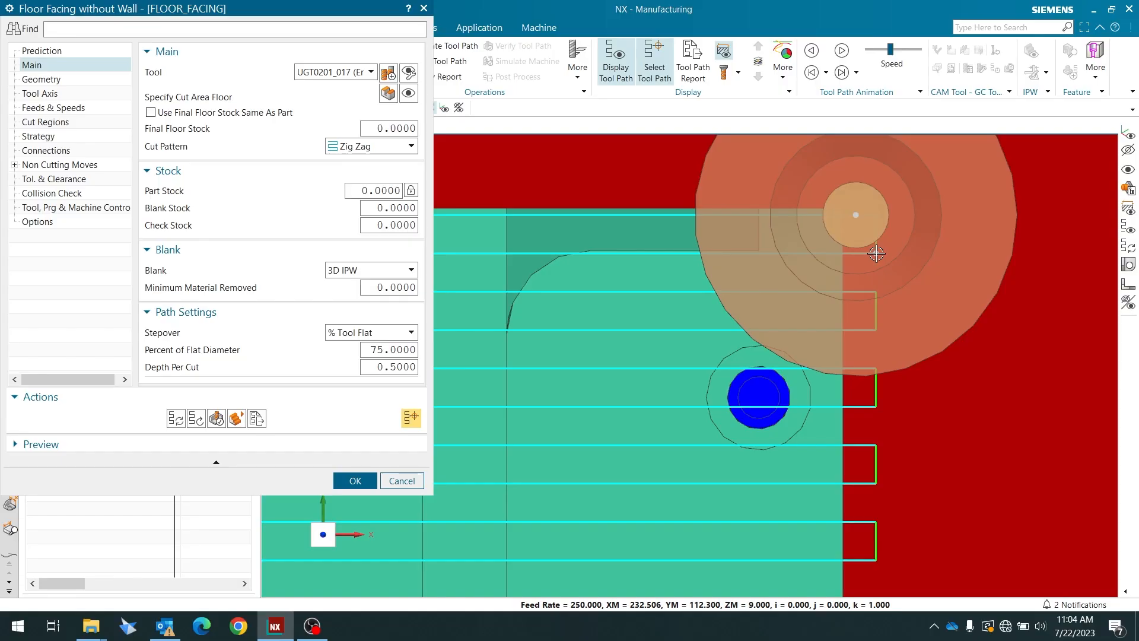
double_click(383, 349)
text(60)
click(175, 418)
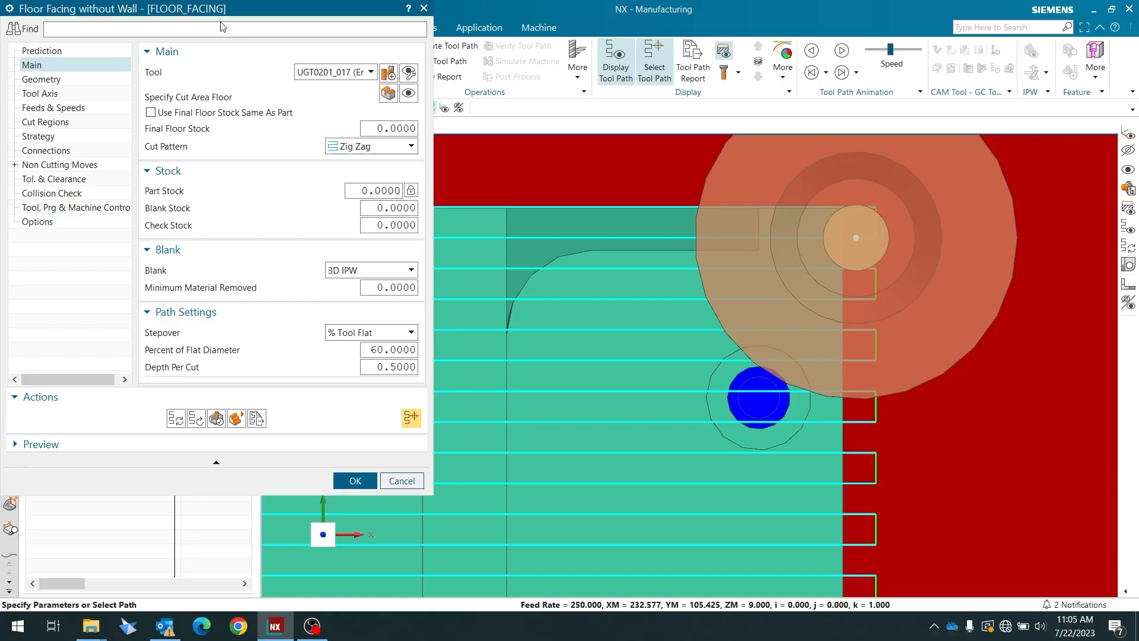
- Examine the regenerated tool path's levels and its entry and exit moves, and review the operation's Geometry settings
drag(221, 12, 331, 25)
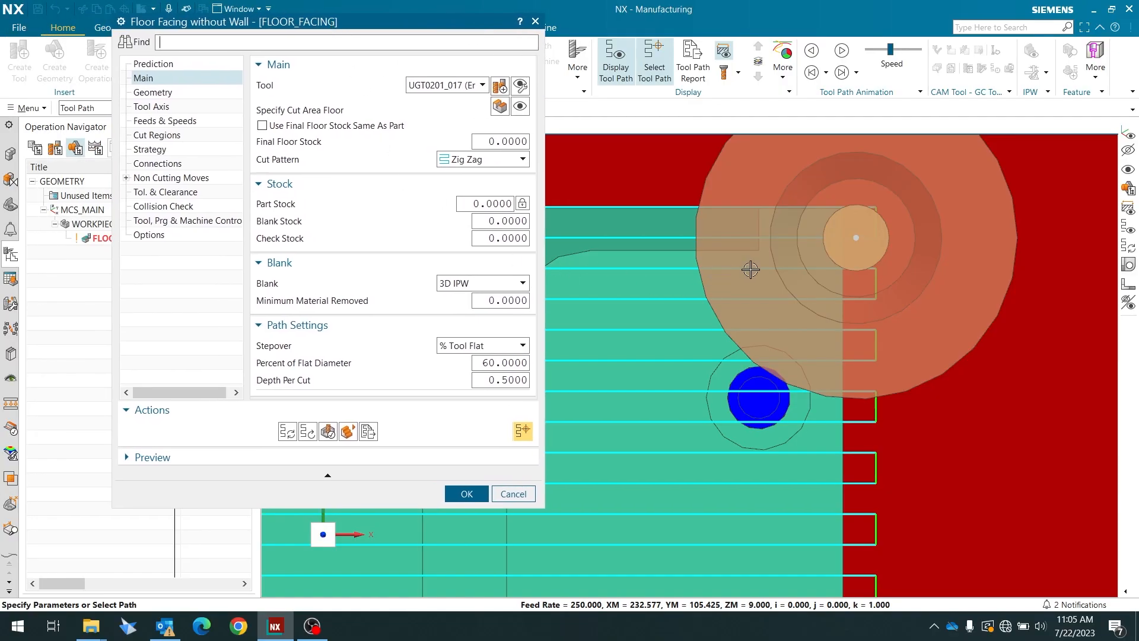
middle_drag(750, 267, 757, 375)
scroll(787, 400, down, 8)
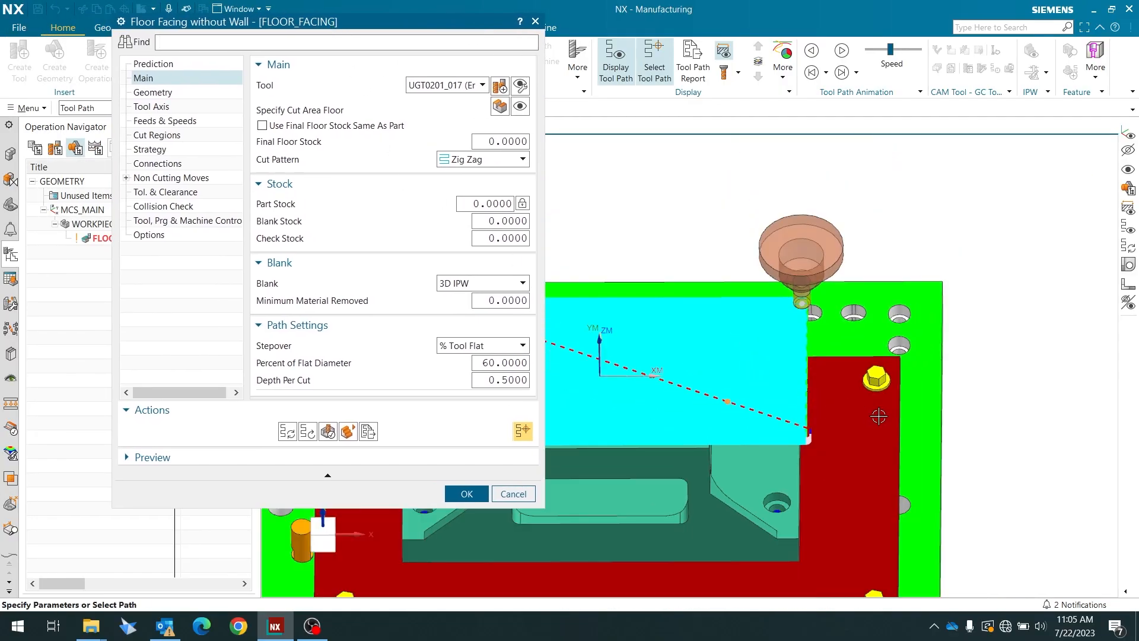
scroll(629, 370, up, 4)
scroll(648, 370, up, 4)
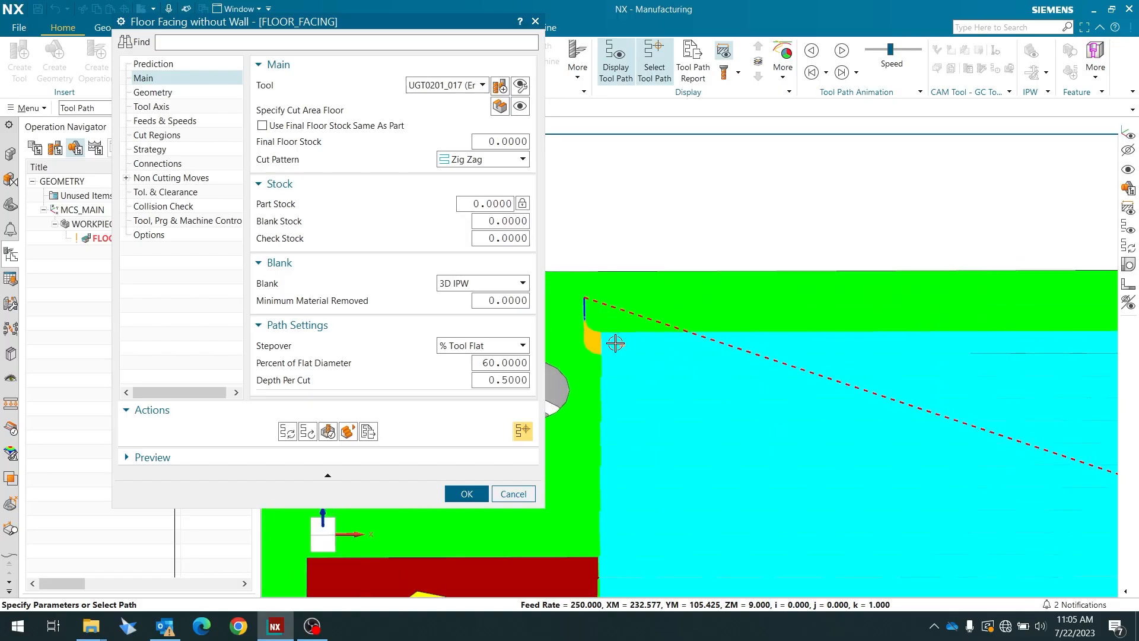
click(180, 94)
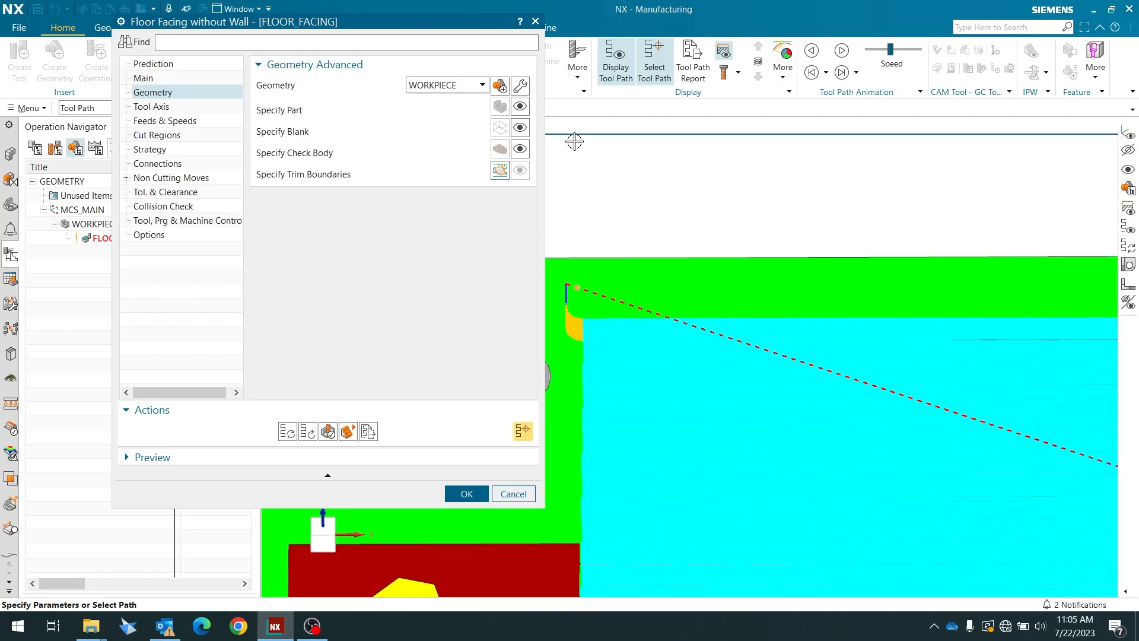
middle_drag(573, 141, 601, 168)
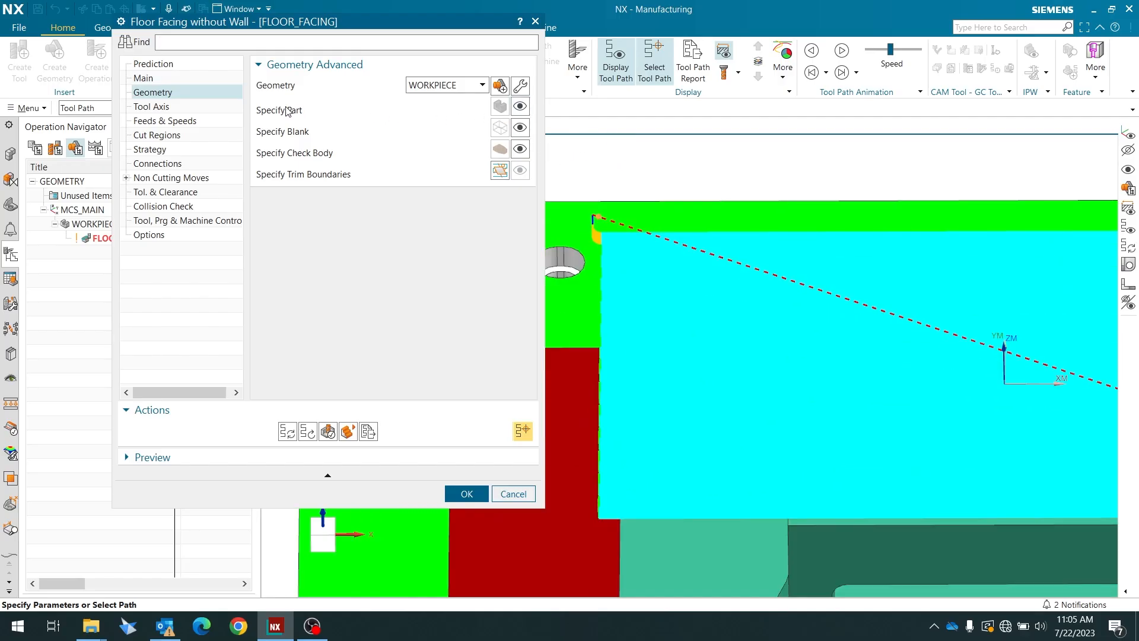
scroll(666, 333, down, 3)
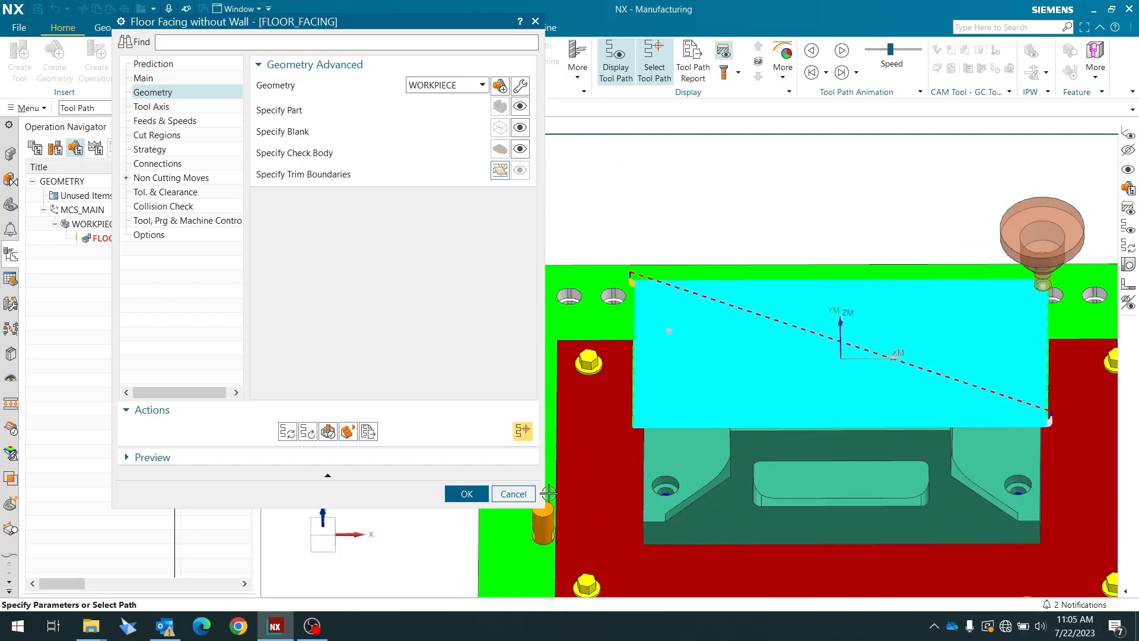
click(323, 528)
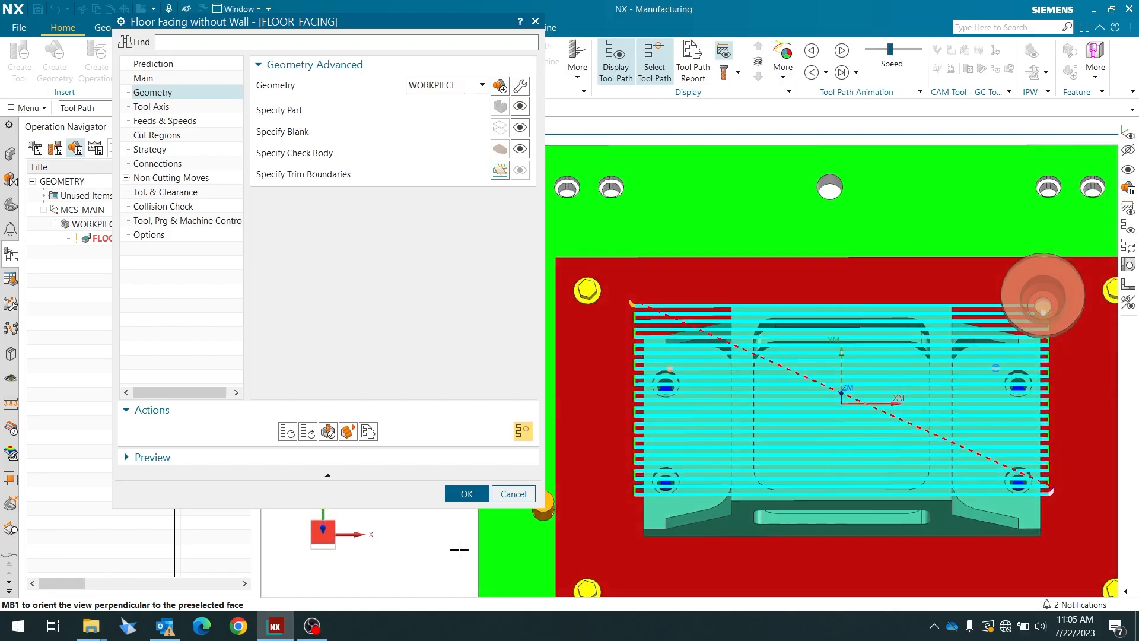
scroll(715, 365, up, 1)
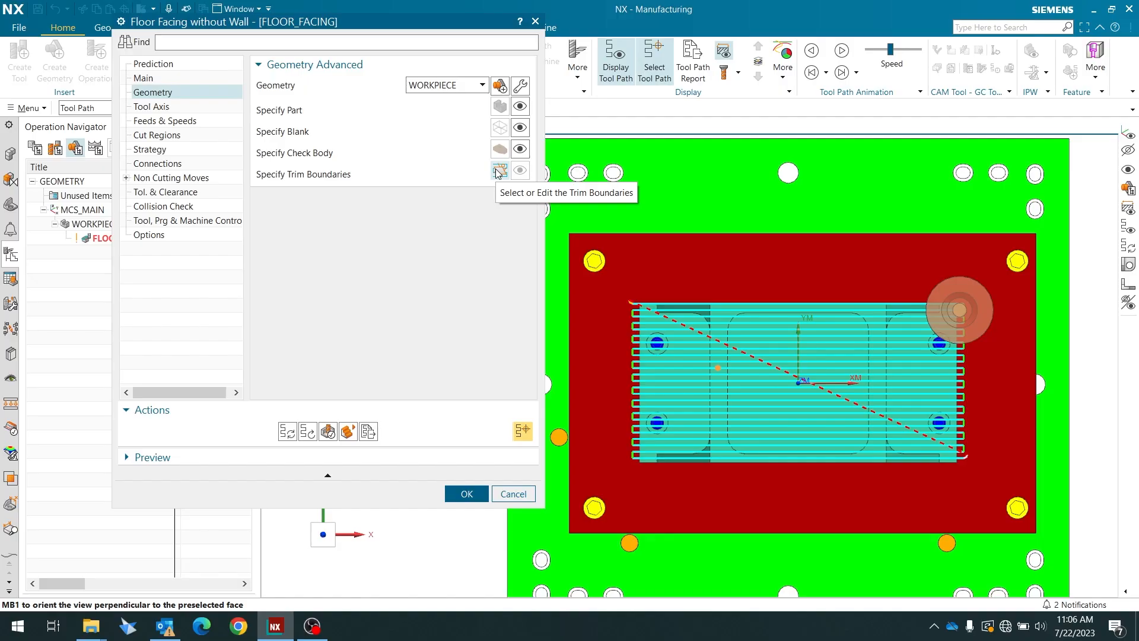
- Set the operation's tool axis to +ZM Axis and review the coolant type for the open area
click(164, 108)
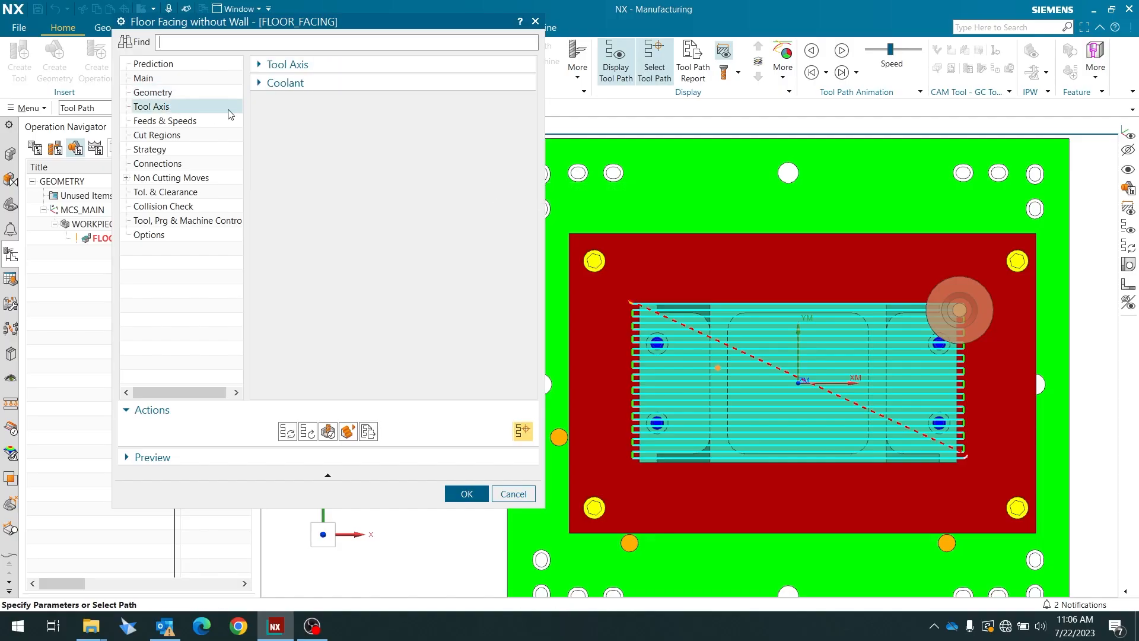
click(291, 66)
click(460, 86)
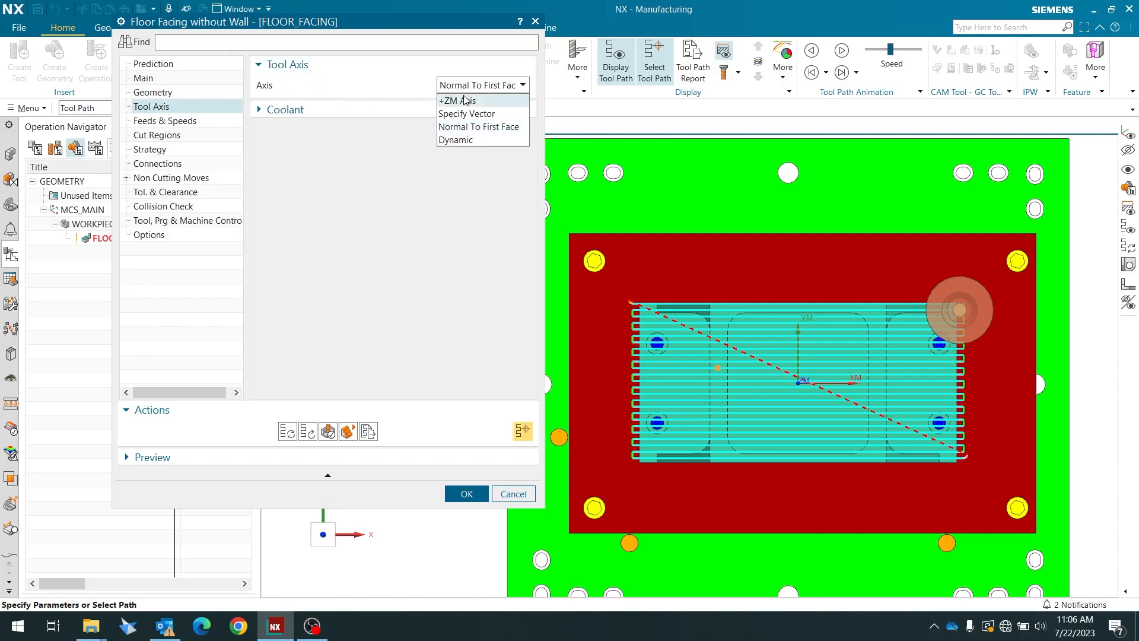
click(466, 101)
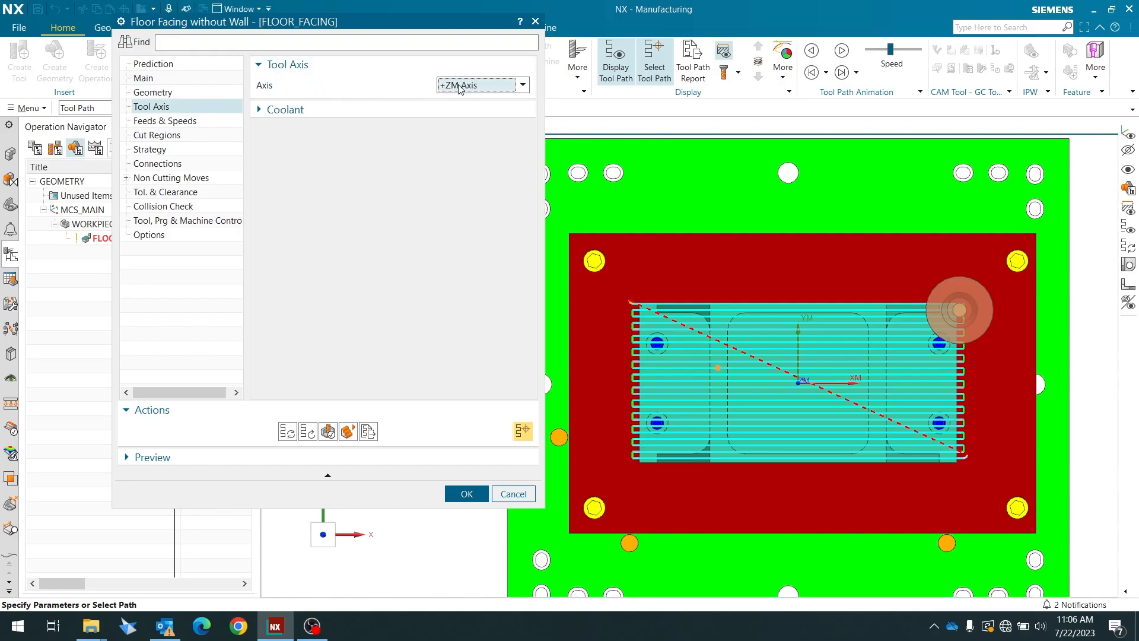
click(409, 109)
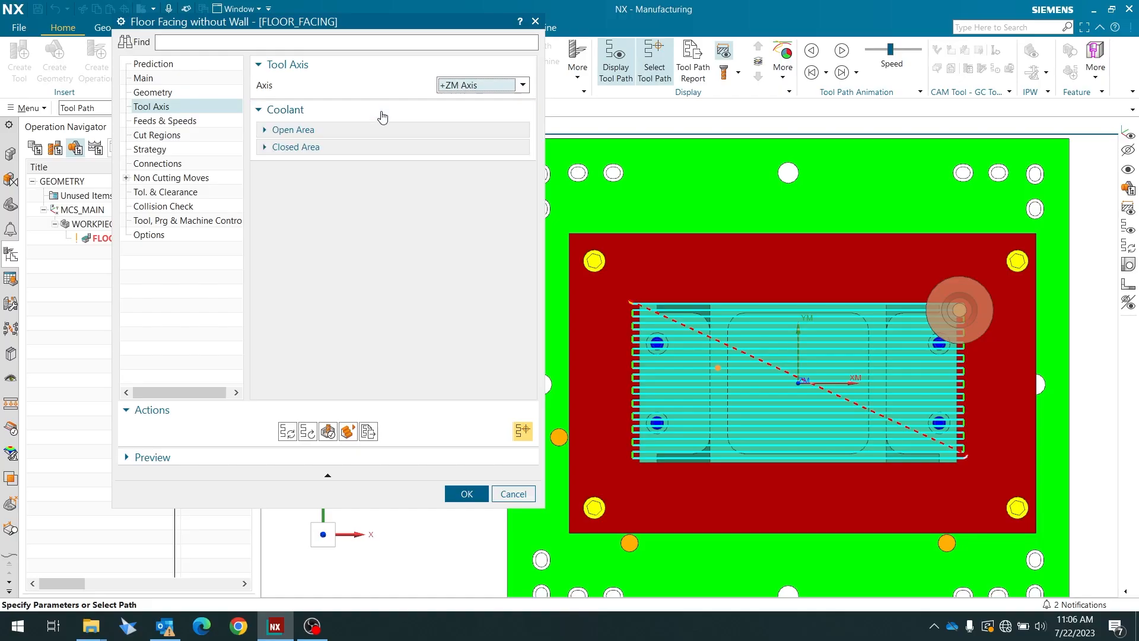
click(335, 135)
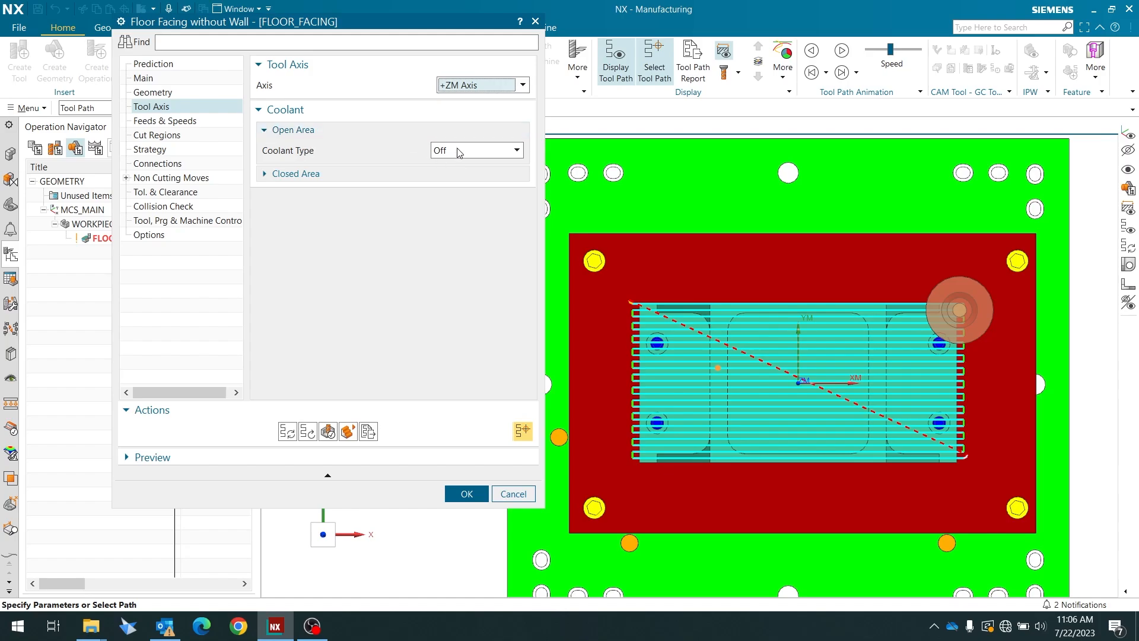
- Set the spindle speed to 6000 rpm and the cut feed rate to 1350 mmpm
click(172, 120)
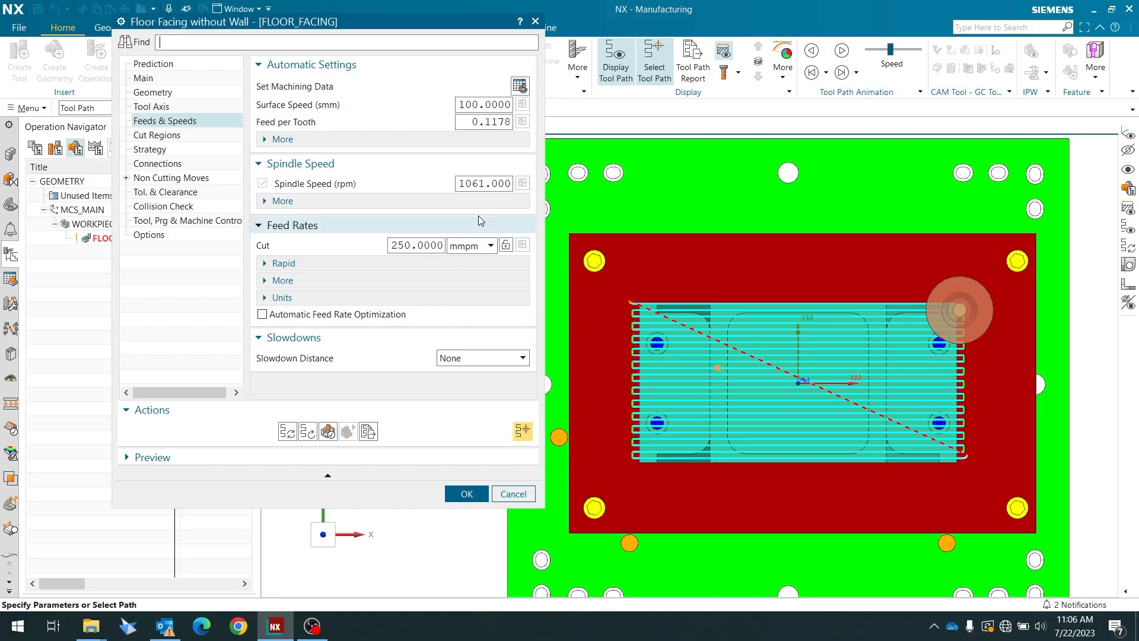
click(483, 182)
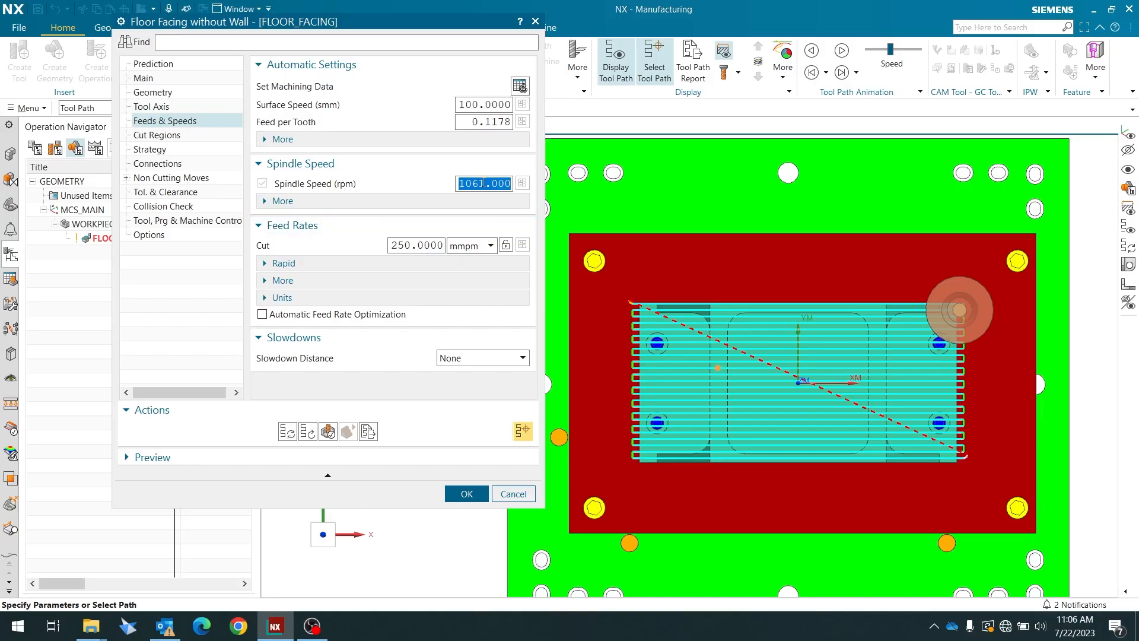
text(6000)
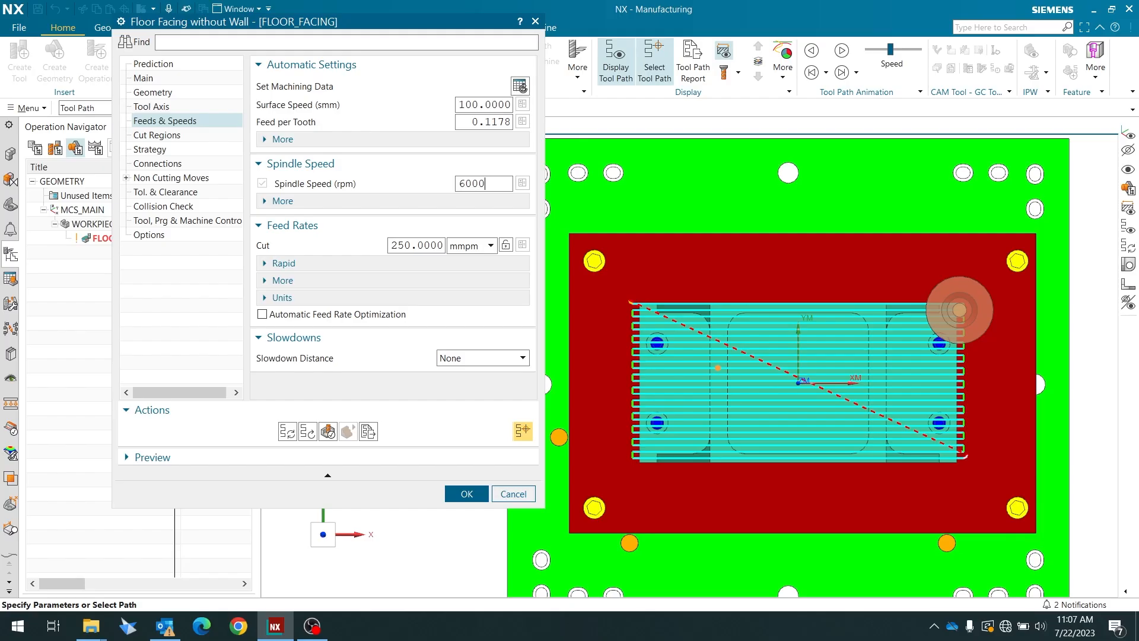
click(425, 246)
text(1350)
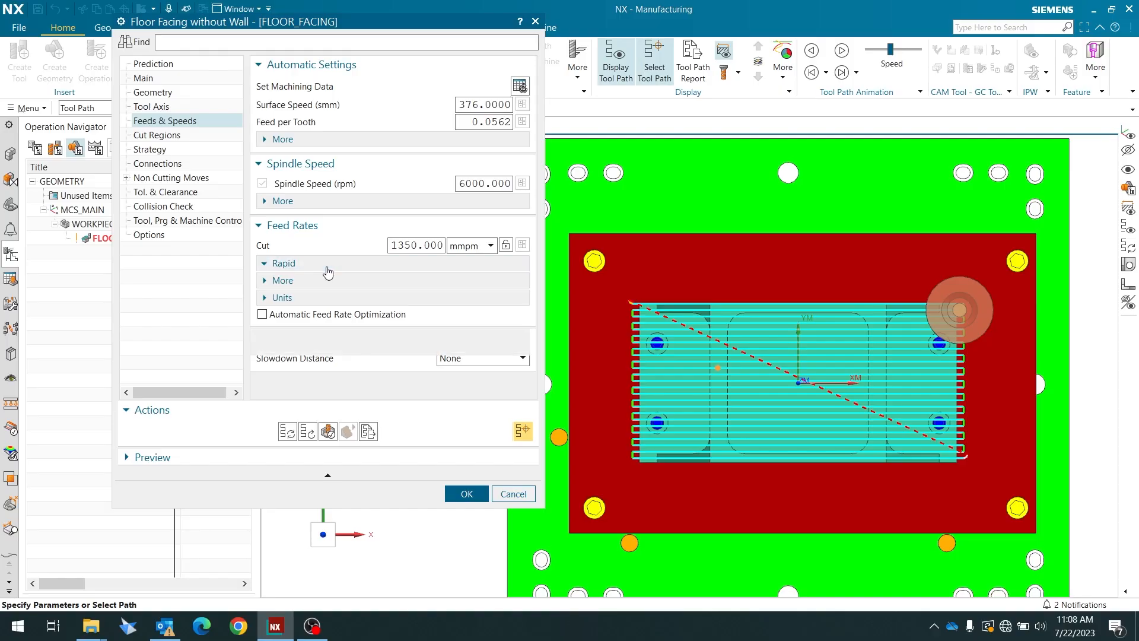
- Try G1 - Feed Mode as the rapid output and restore G0 - Rapid Mode
click(283, 263)
scroll(531, 237, down, 1)
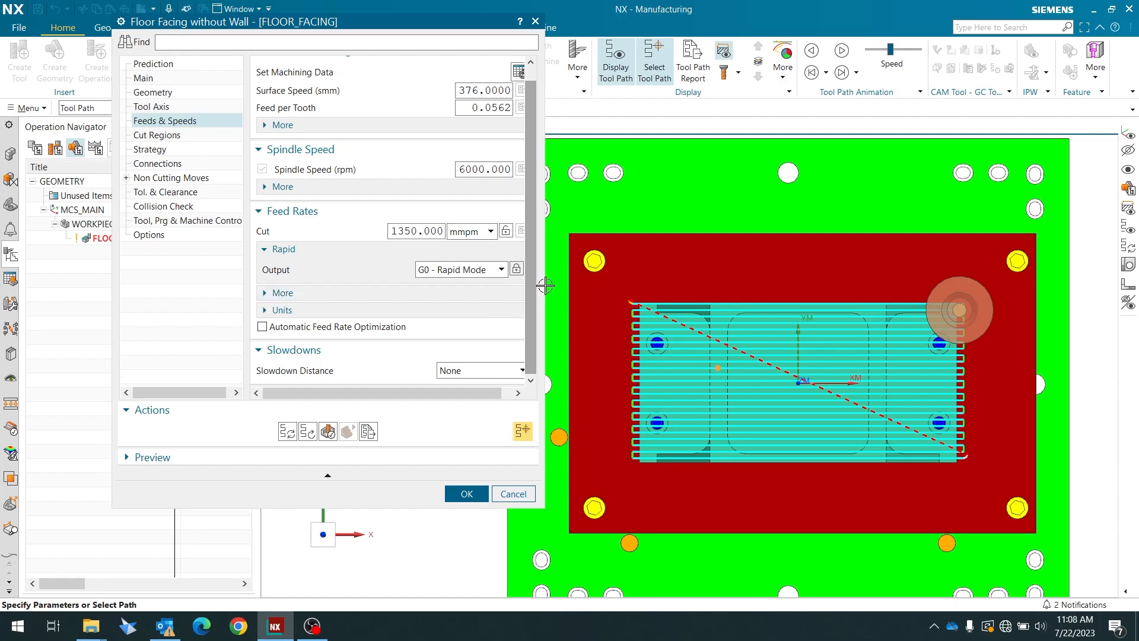
drag(544, 272, 734, 270)
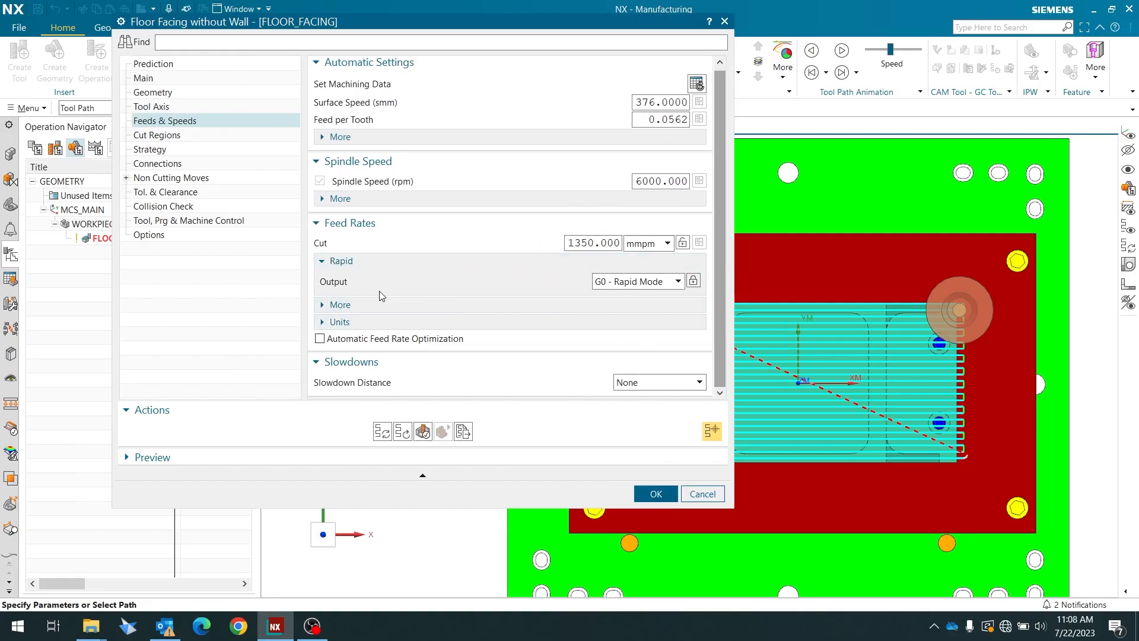
click(657, 284)
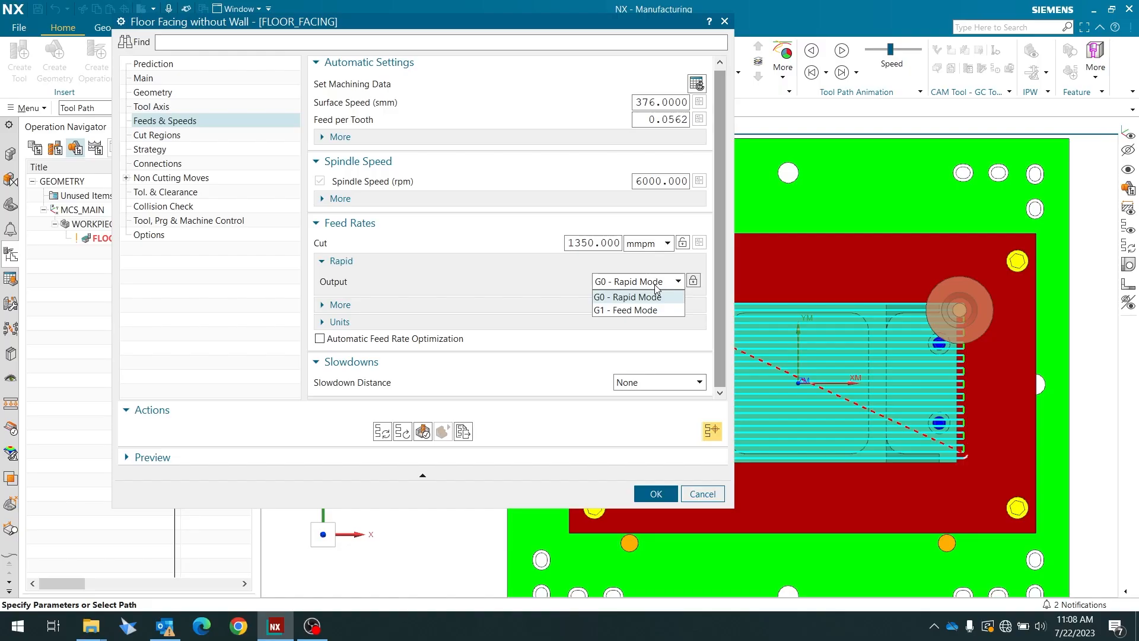
click(660, 310)
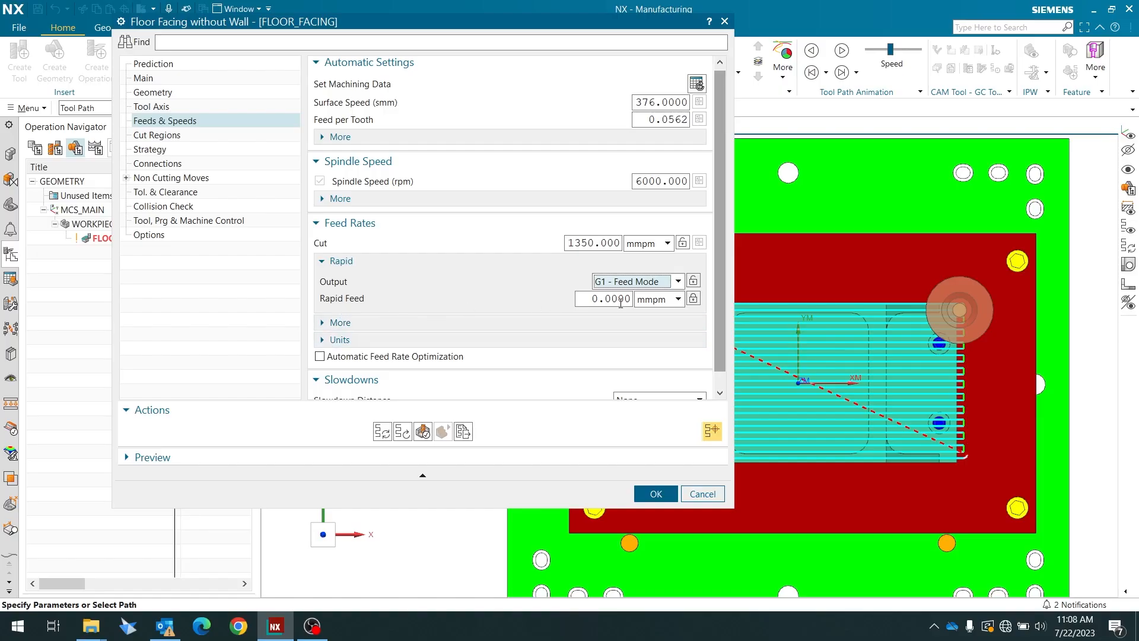
click(631, 281)
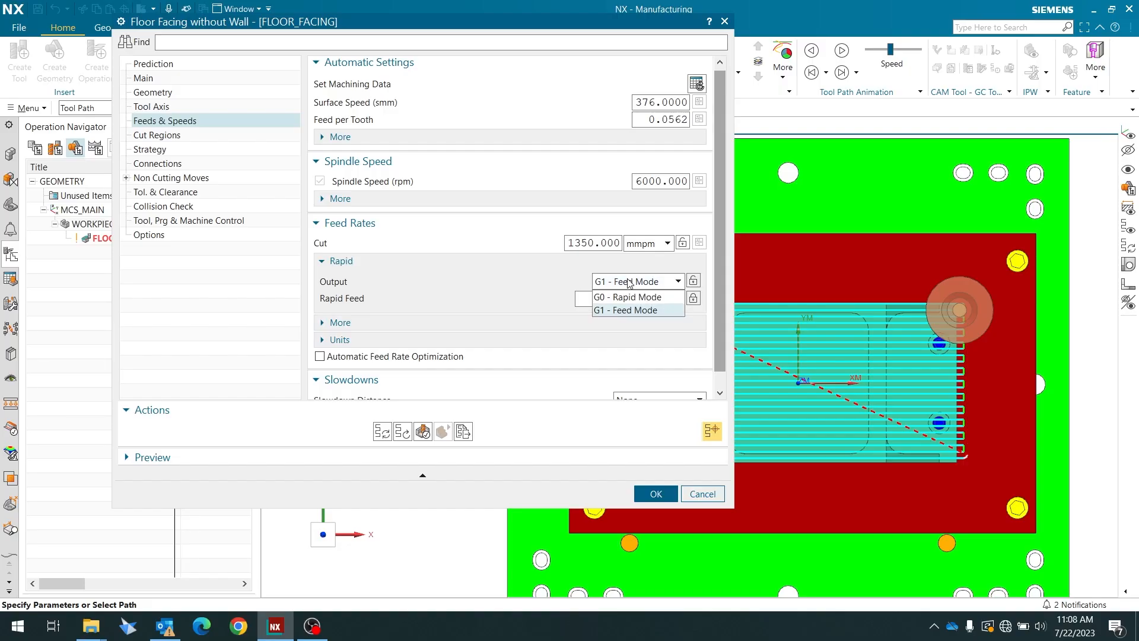
click(629, 296)
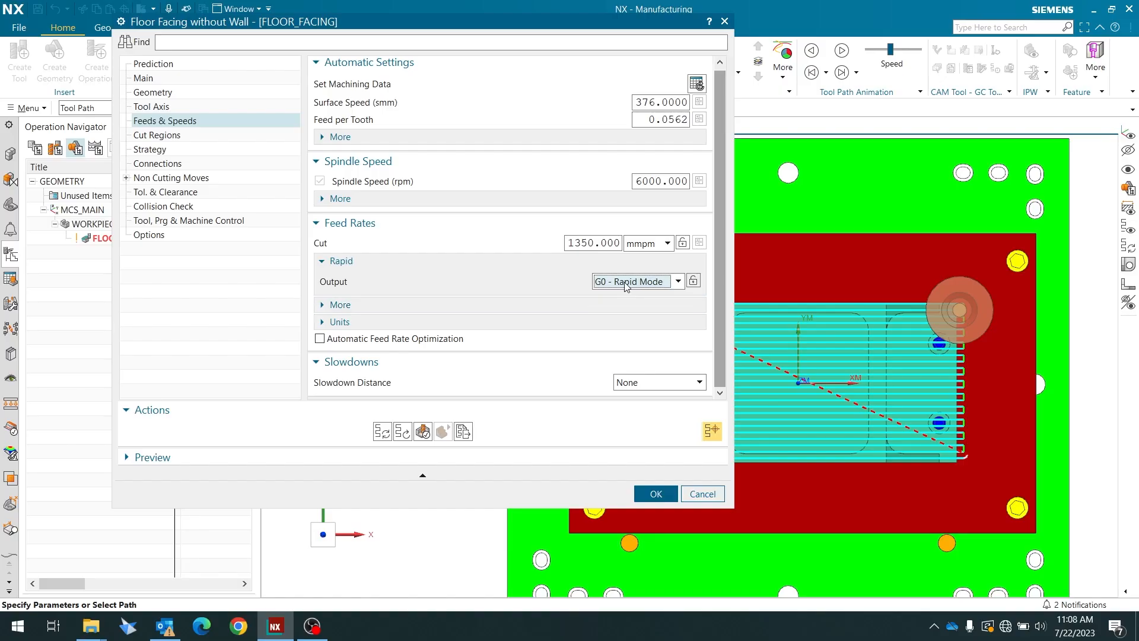
- Examine the dashed rapid move between cutting levels and the approach and engage motions at the casing's corner
scroll(881, 378, down, 2)
middle_drag(872, 410, 895, 383)
scroll(896, 386, down, 3)
scroll(819, 350, up, 5)
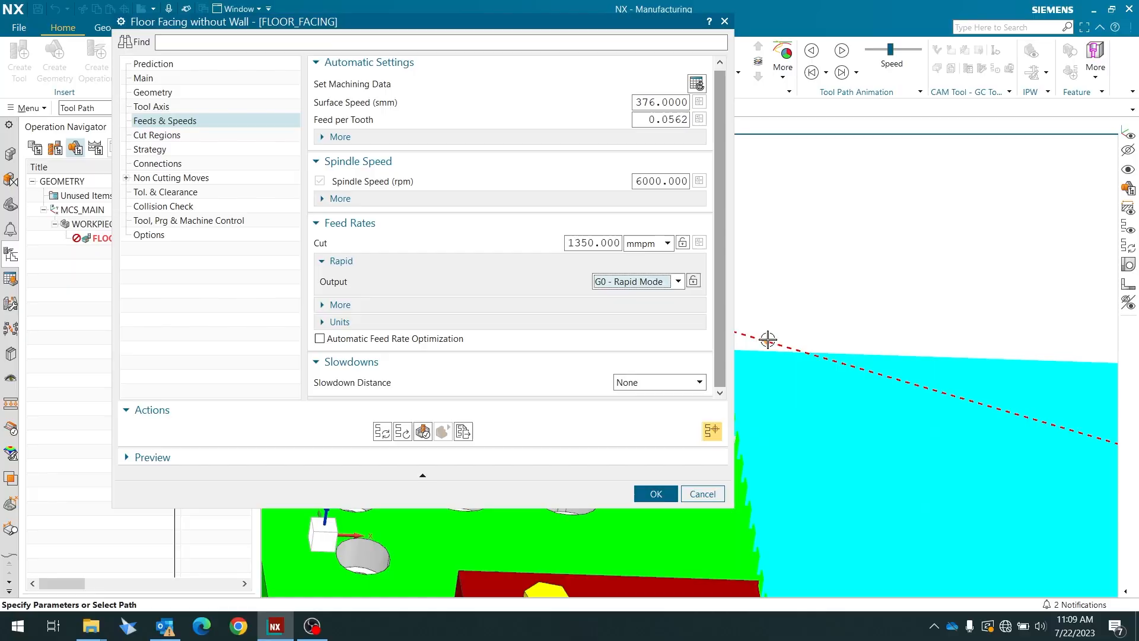
scroll(788, 345, down, 1)
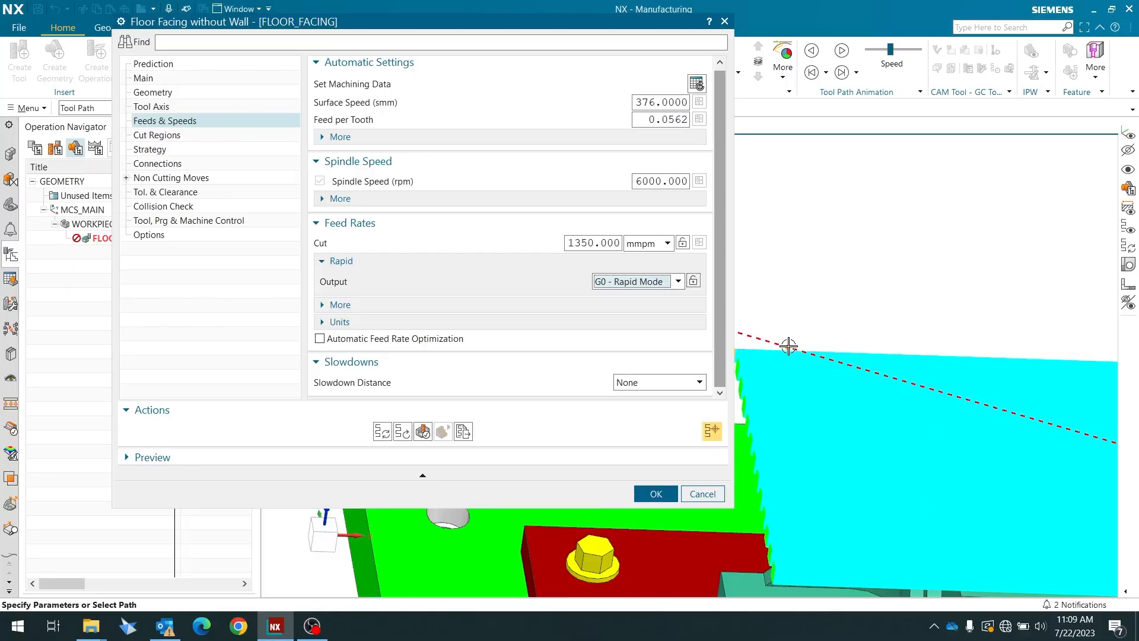
scroll(788, 345, down, 1)
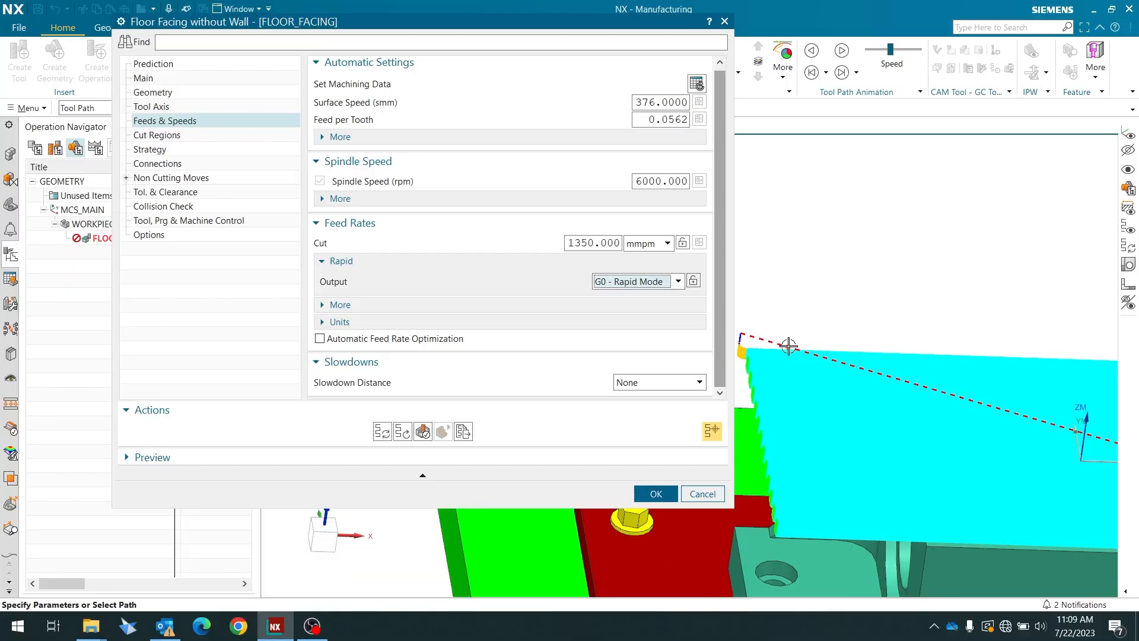
scroll(792, 329, down, 1)
scroll(791, 329, down, 2)
middle_drag(818, 371, 809, 360)
scroll(844, 394, up, 2)
scroll(842, 393, down, 3)
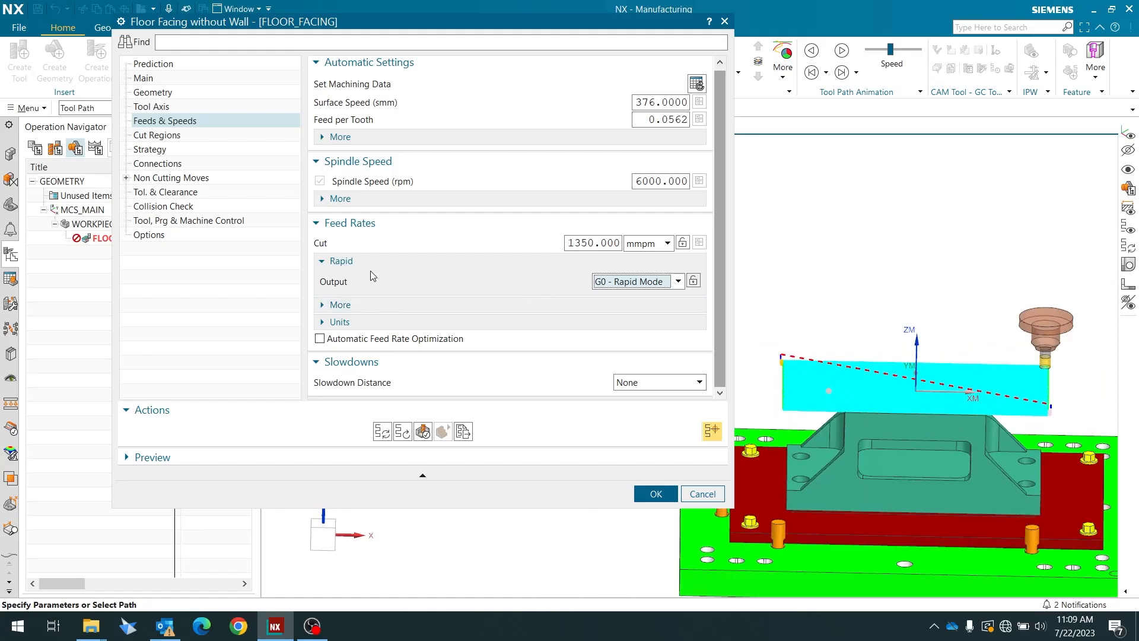
- Review the operation's path display colors for each motion type, including the color choices for the approach motion
click(182, 236)
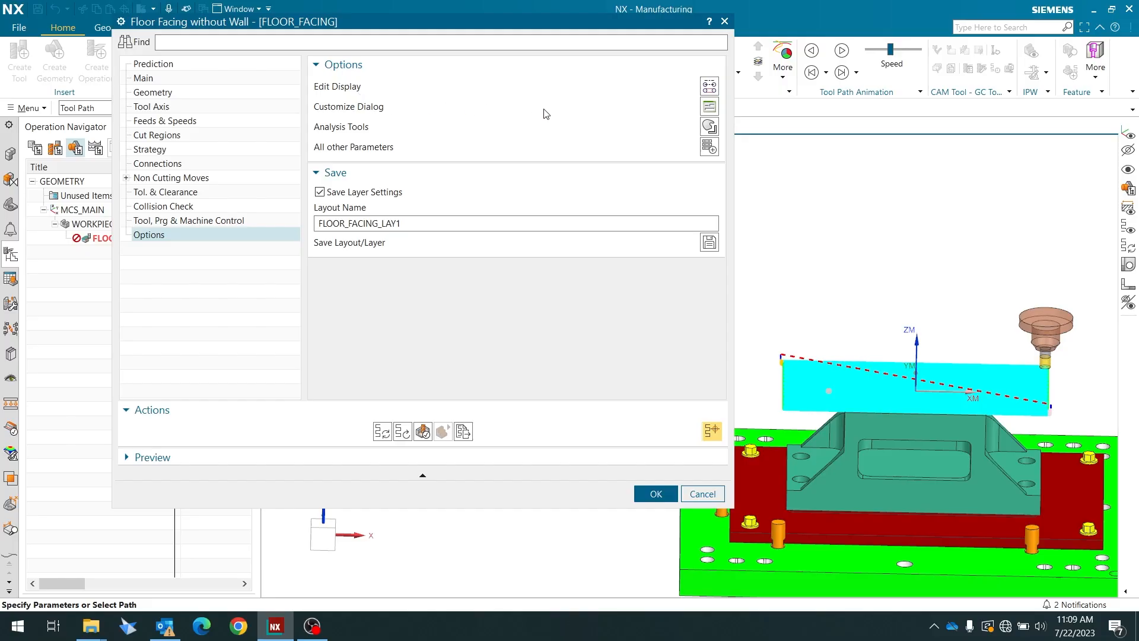
click(711, 90)
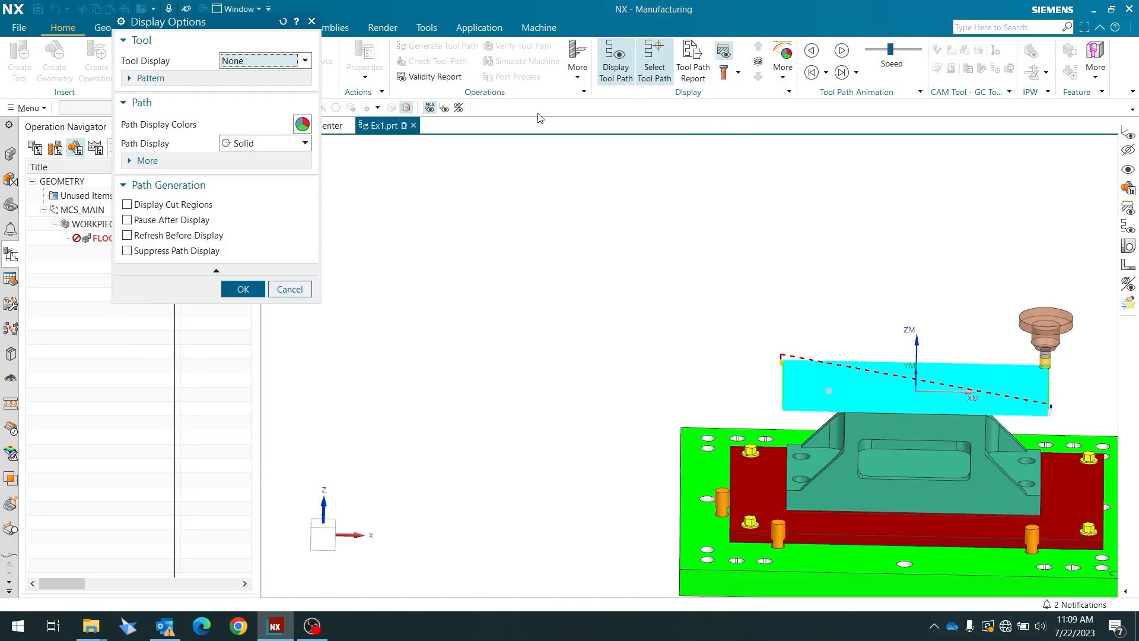
click(305, 127)
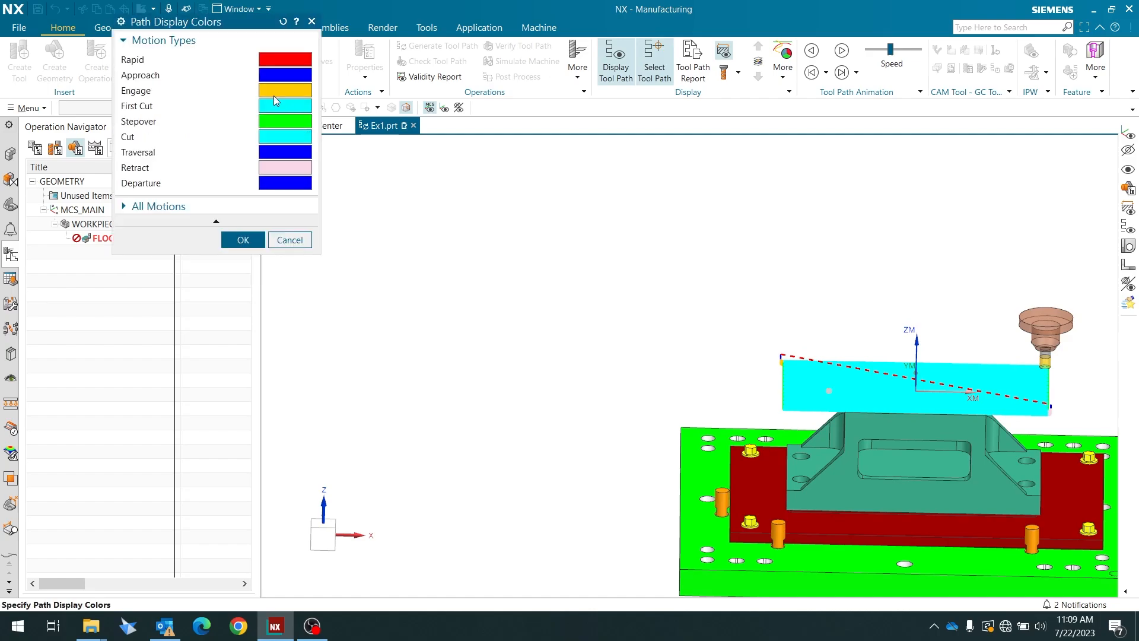
scroll(623, 285, down, 2)
scroll(768, 318, up, 3)
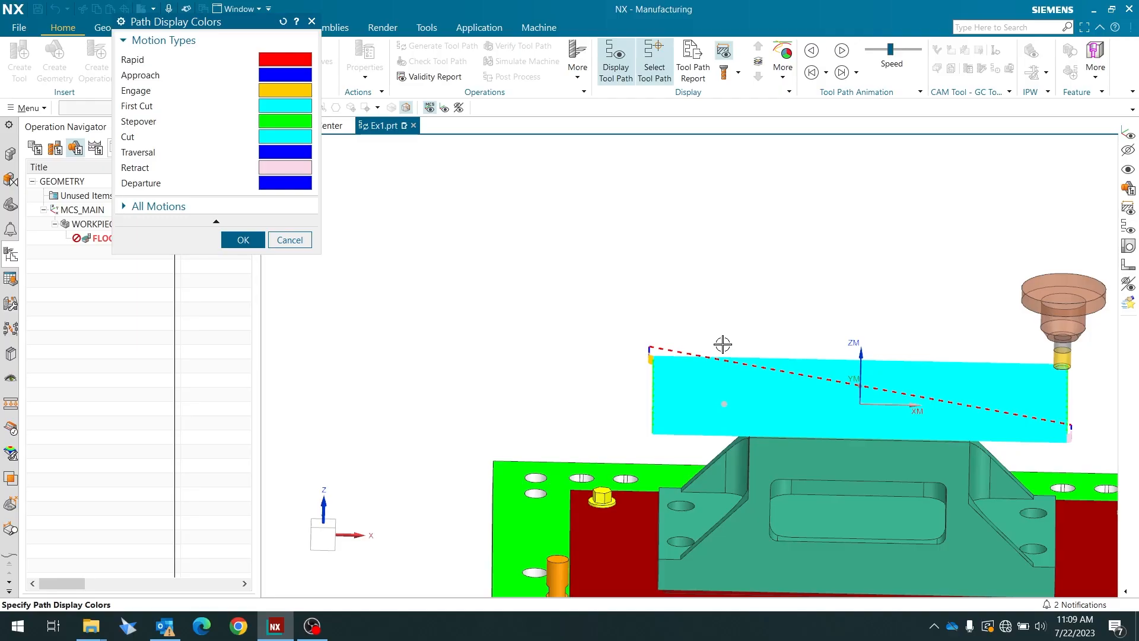
click(280, 75)
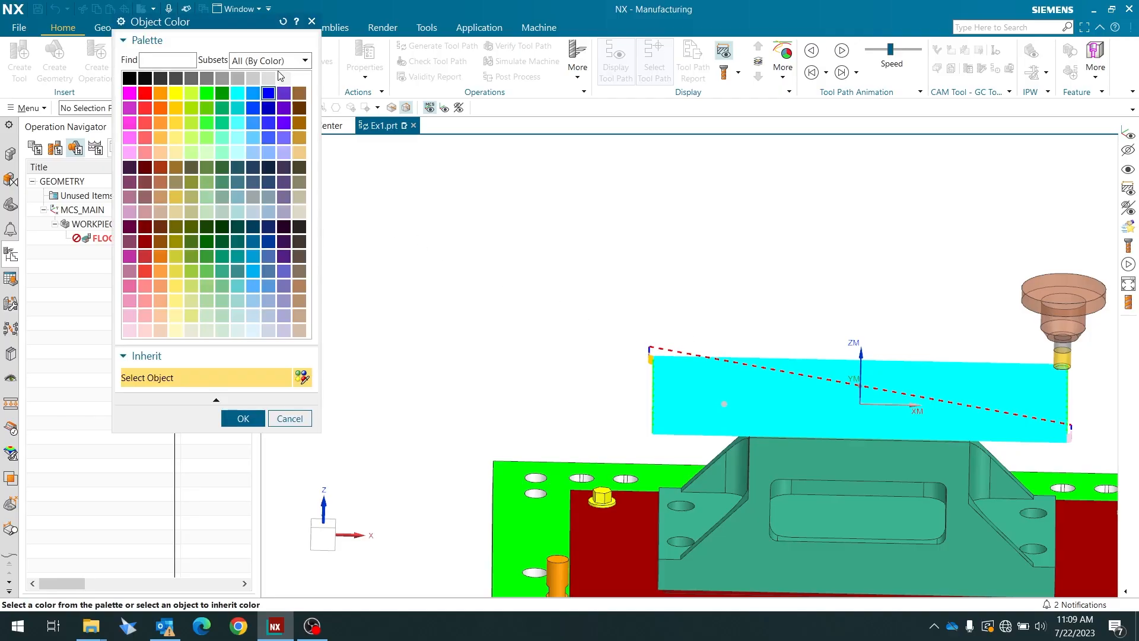
click(301, 419)
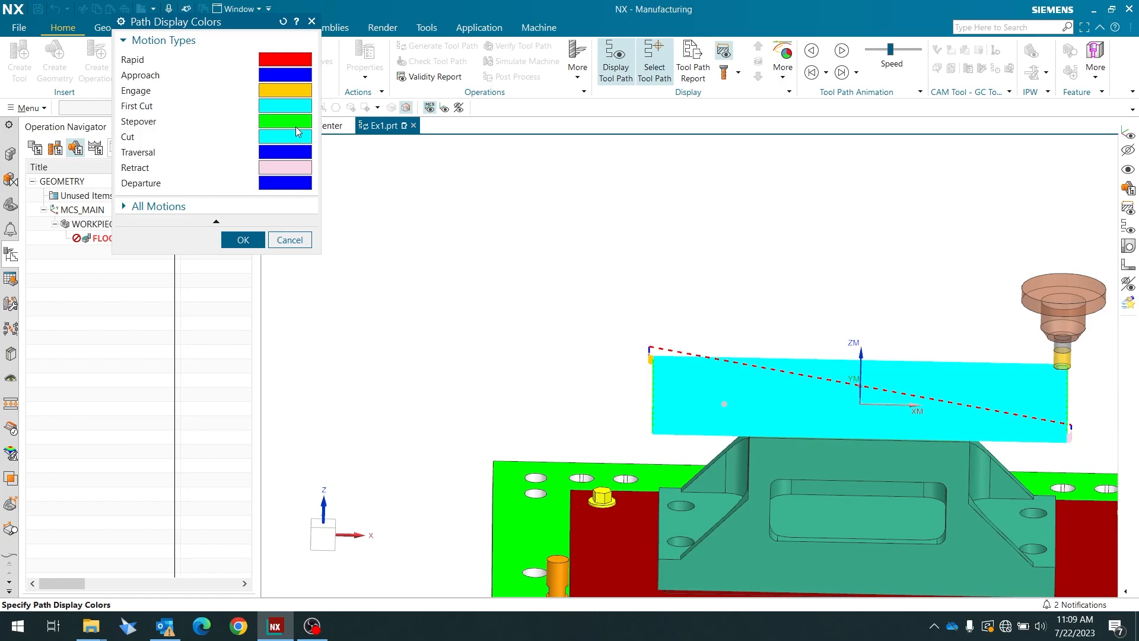
click(243, 239)
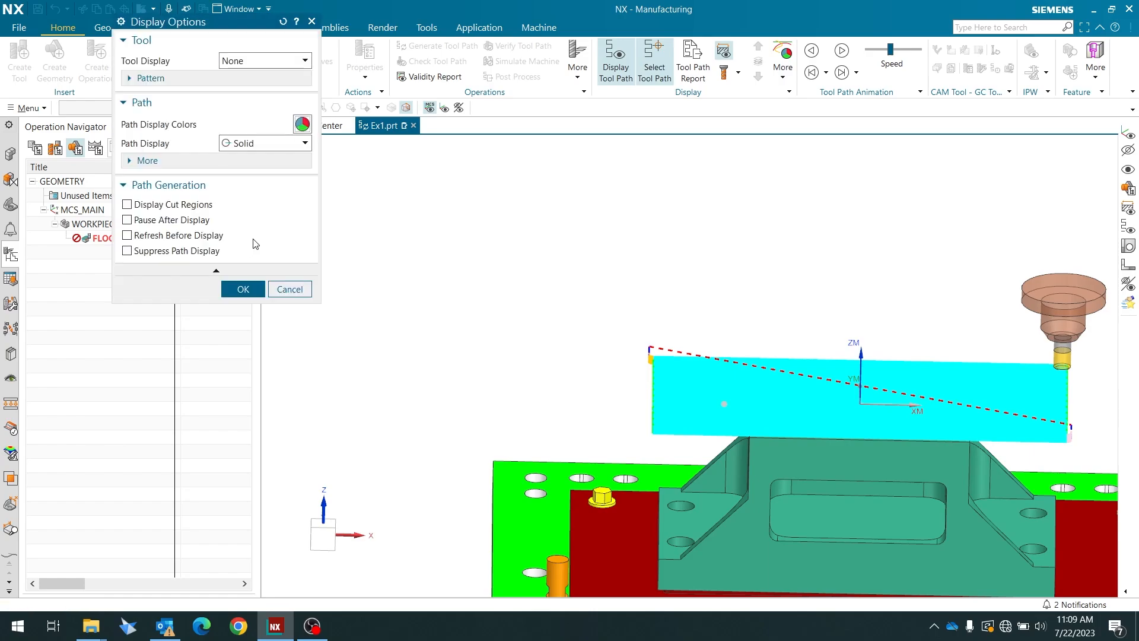
click(244, 289)
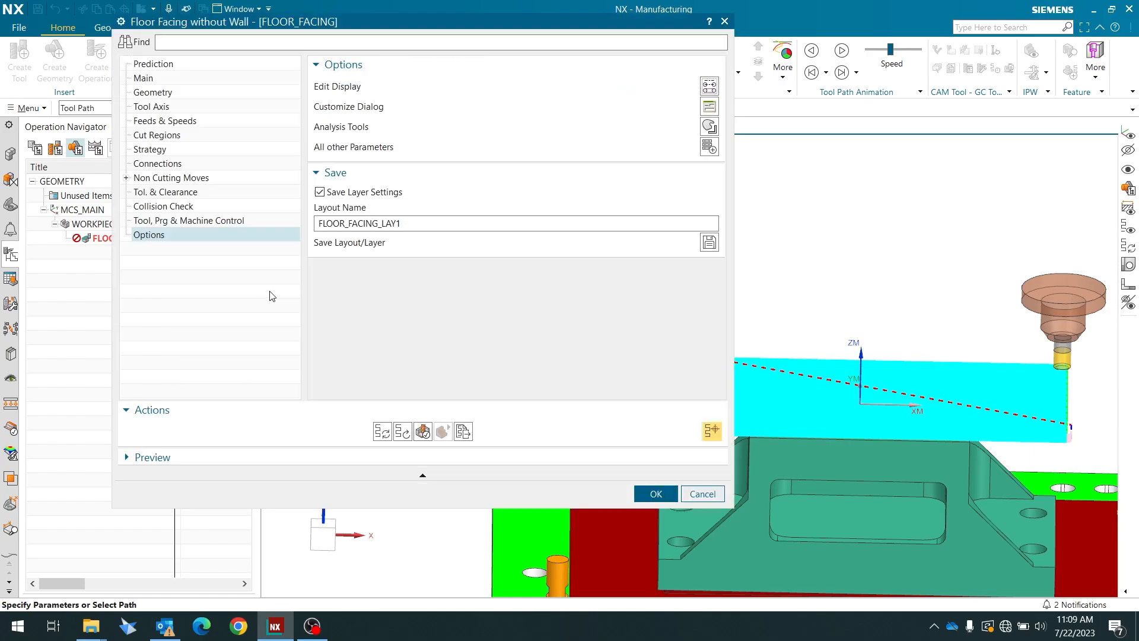
- Keep G0 - Rapid Mode as the rapid output and set the engage feed rate to 80 %Cut
click(152, 79)
click(159, 92)
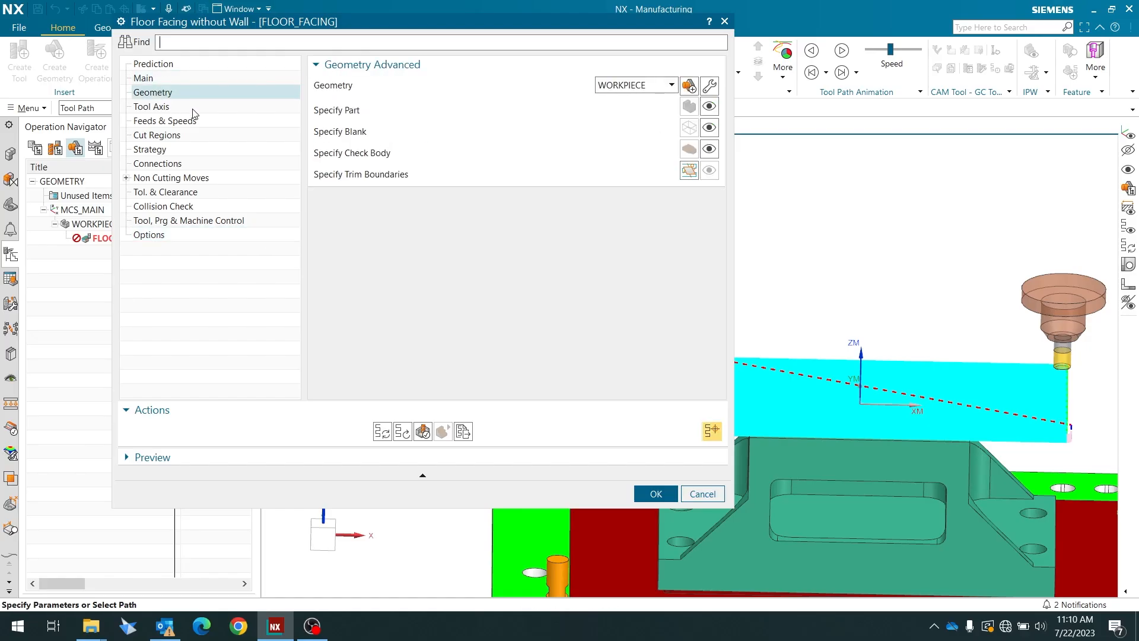
click(176, 111)
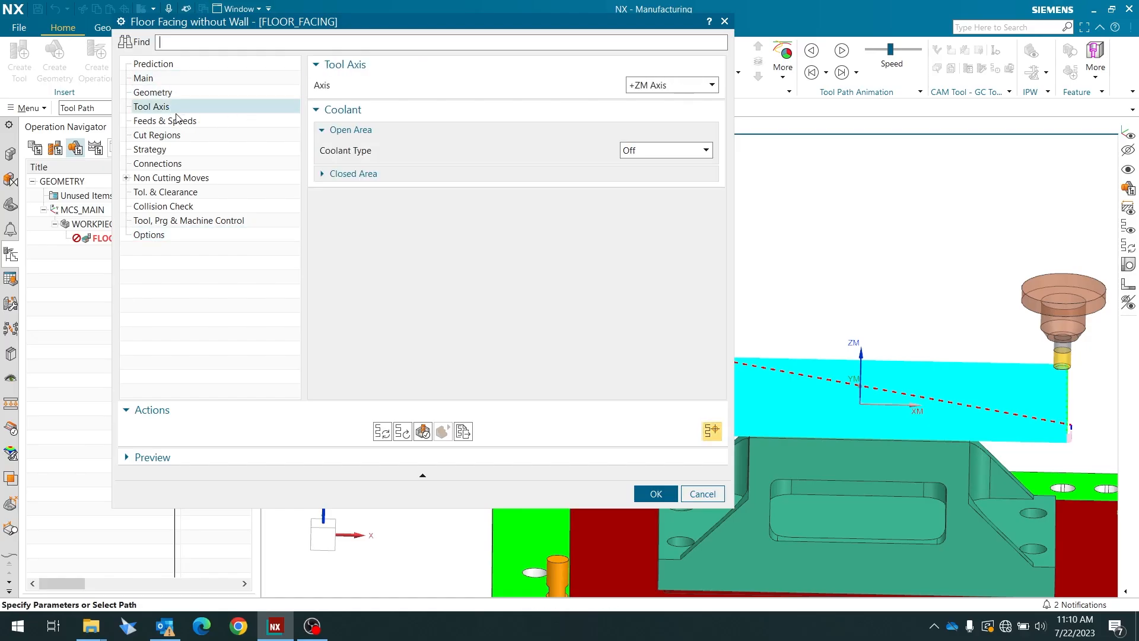
click(177, 121)
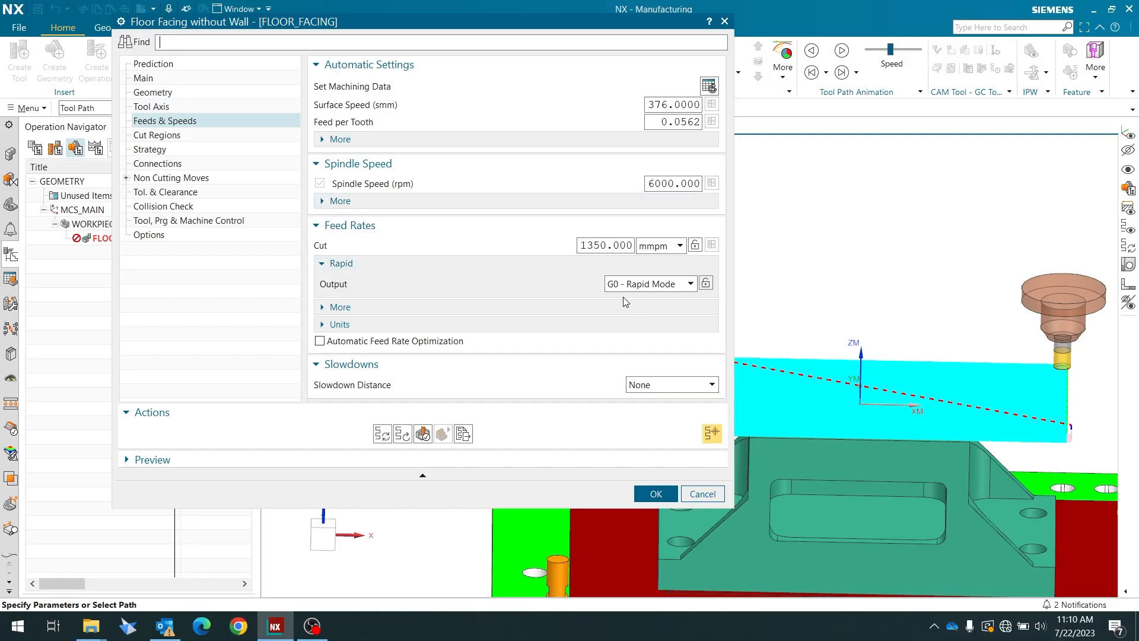
click(638, 284)
click(640, 296)
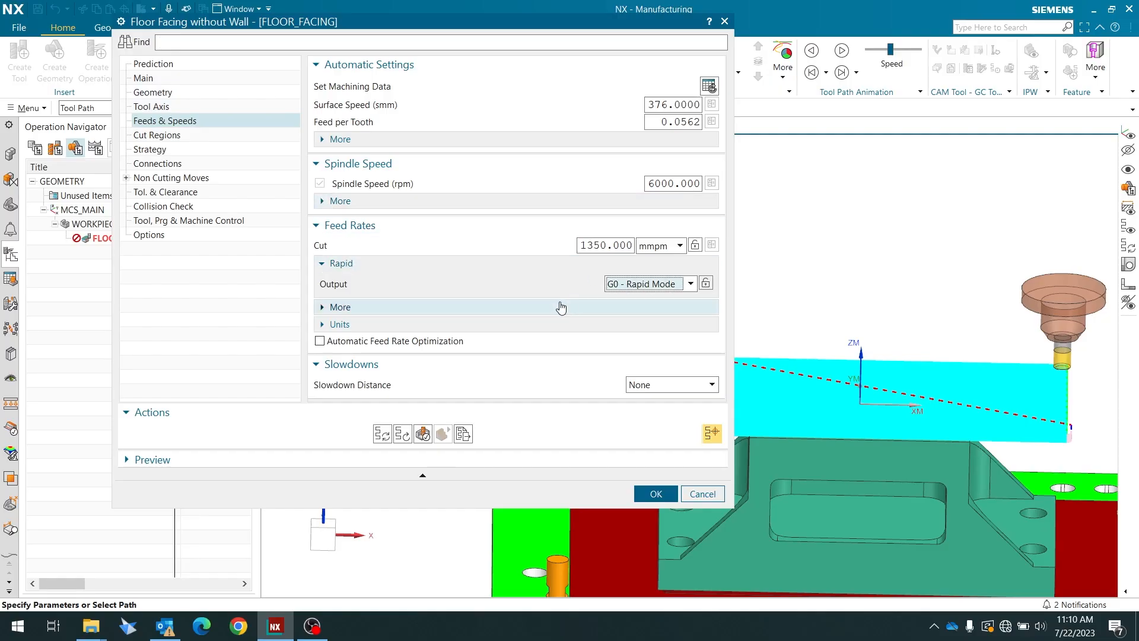
click(525, 309)
scroll(527, 304, down, 3)
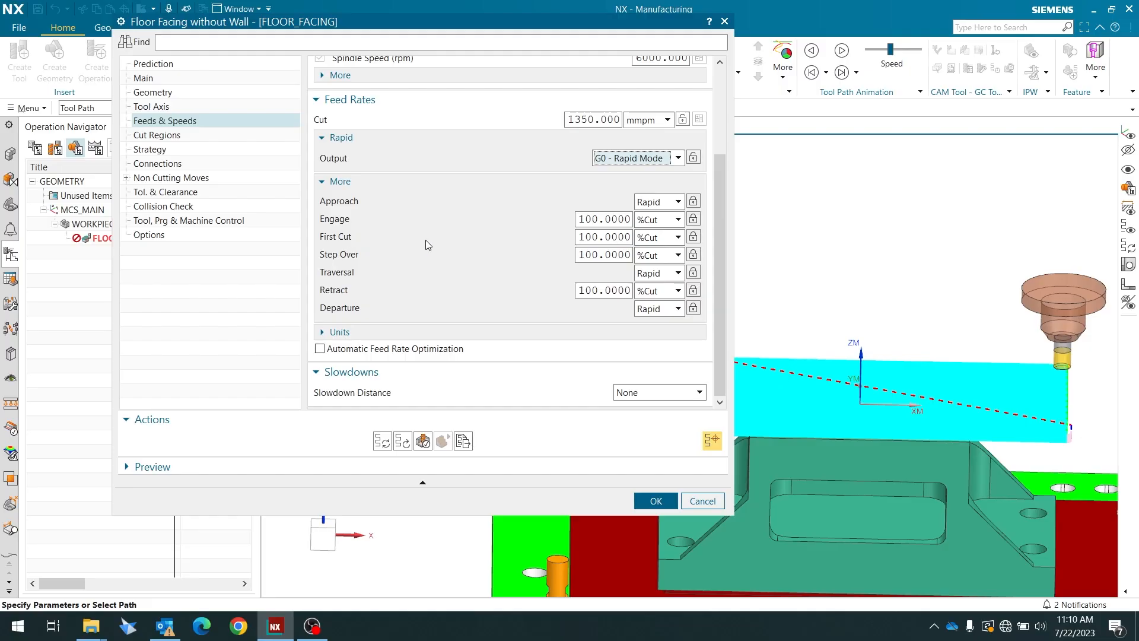
click(587, 219)
double_click(587, 220)
text(80)
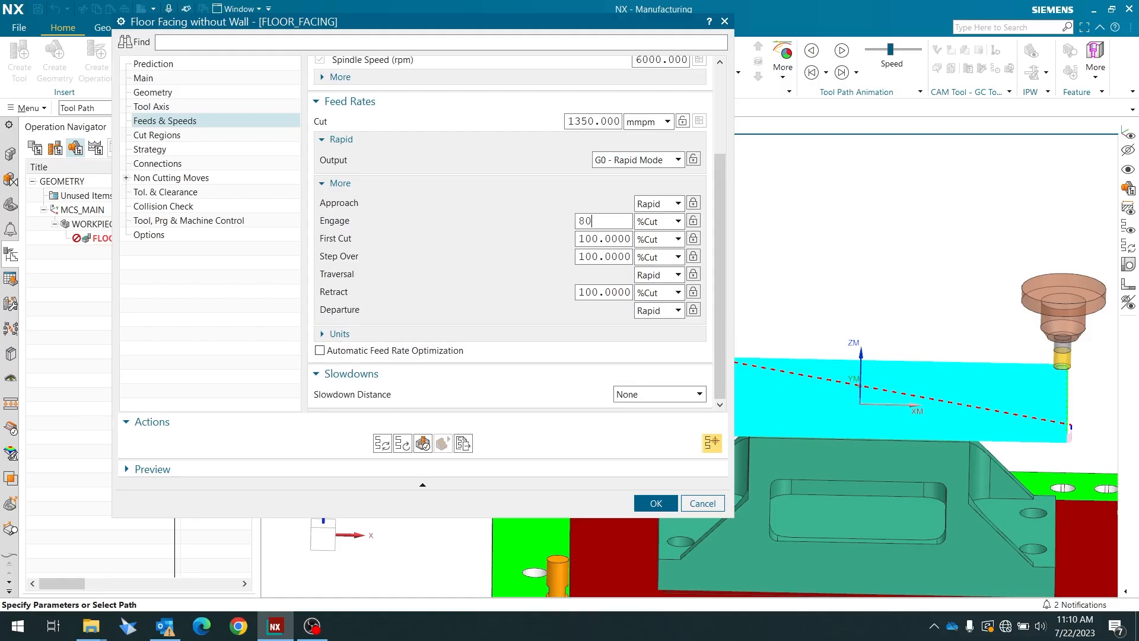
key(Return)
- Try Current Tool as the slowdown distance and restore it to None
click(640, 398)
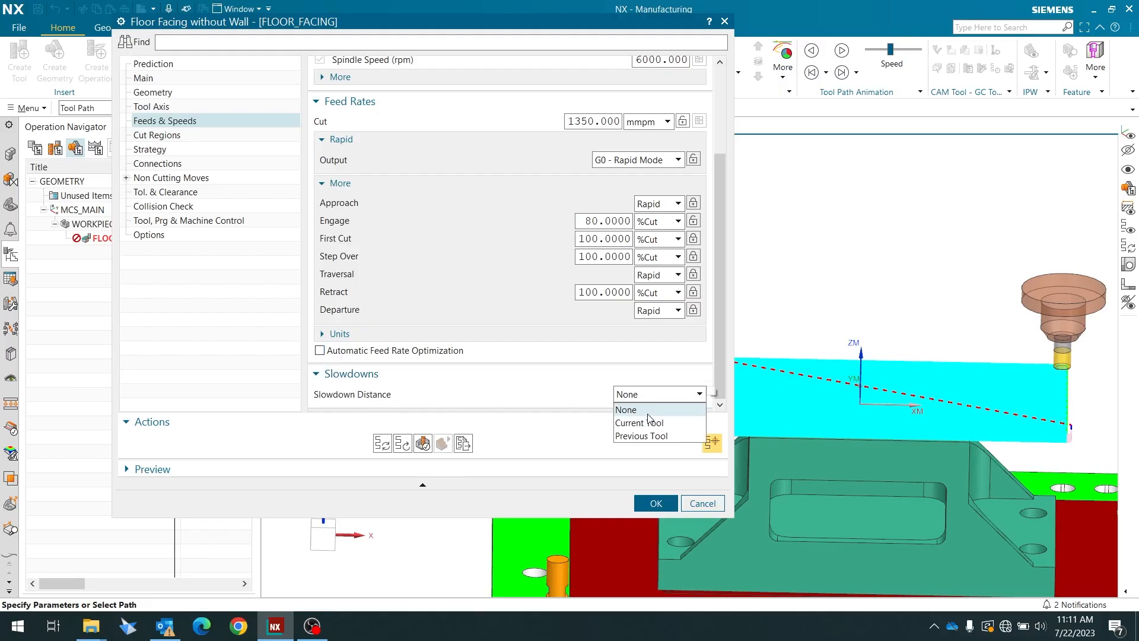
click(651, 423)
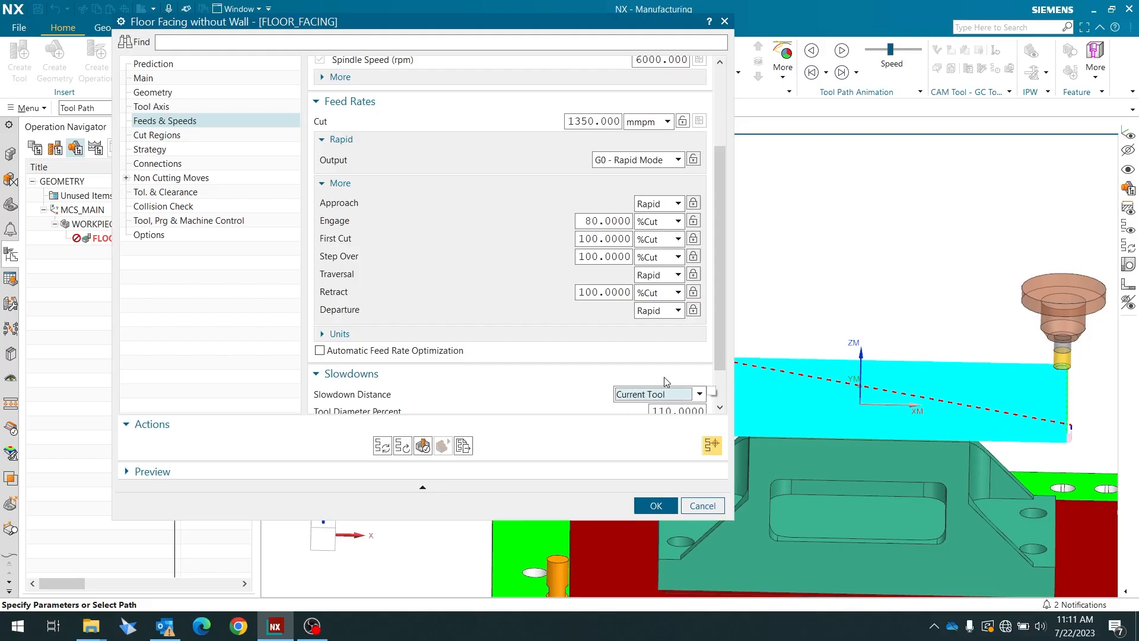
scroll(611, 388, down, 1)
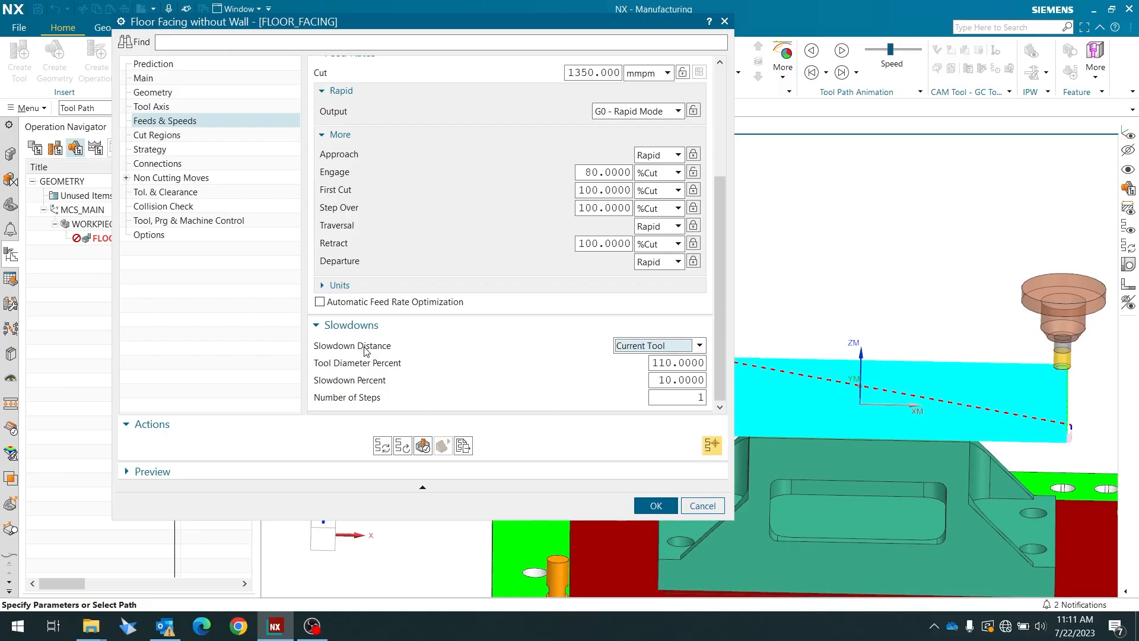
click(656, 346)
click(655, 362)
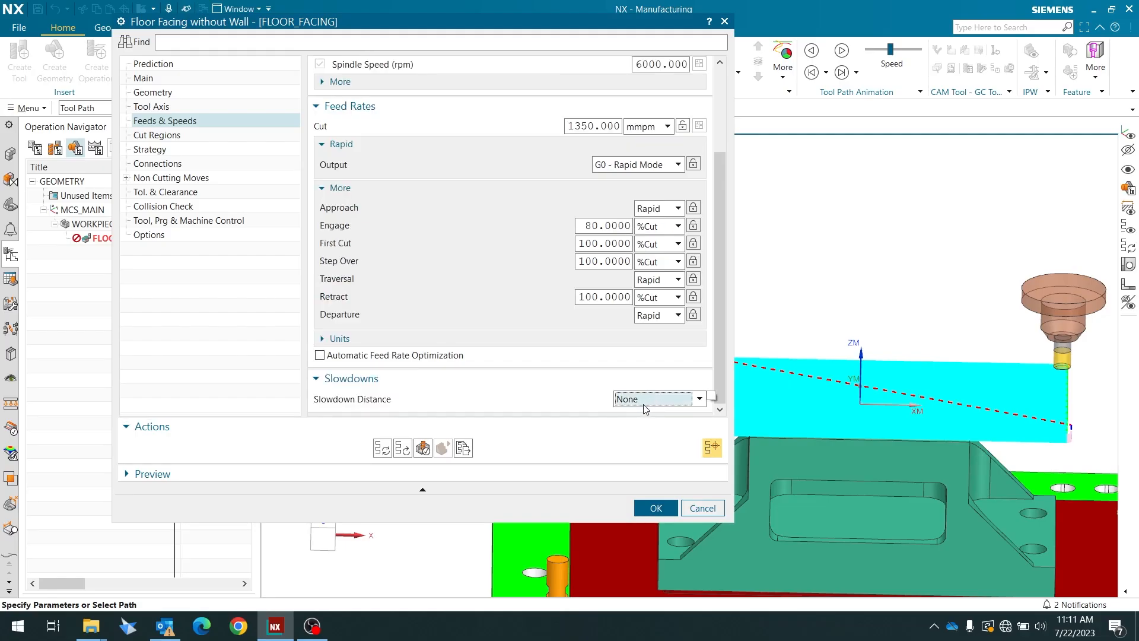
- Examine the cut region settings and how far the facing tool path extends over the casing's top
click(161, 135)
scroll(927, 145, down, 3)
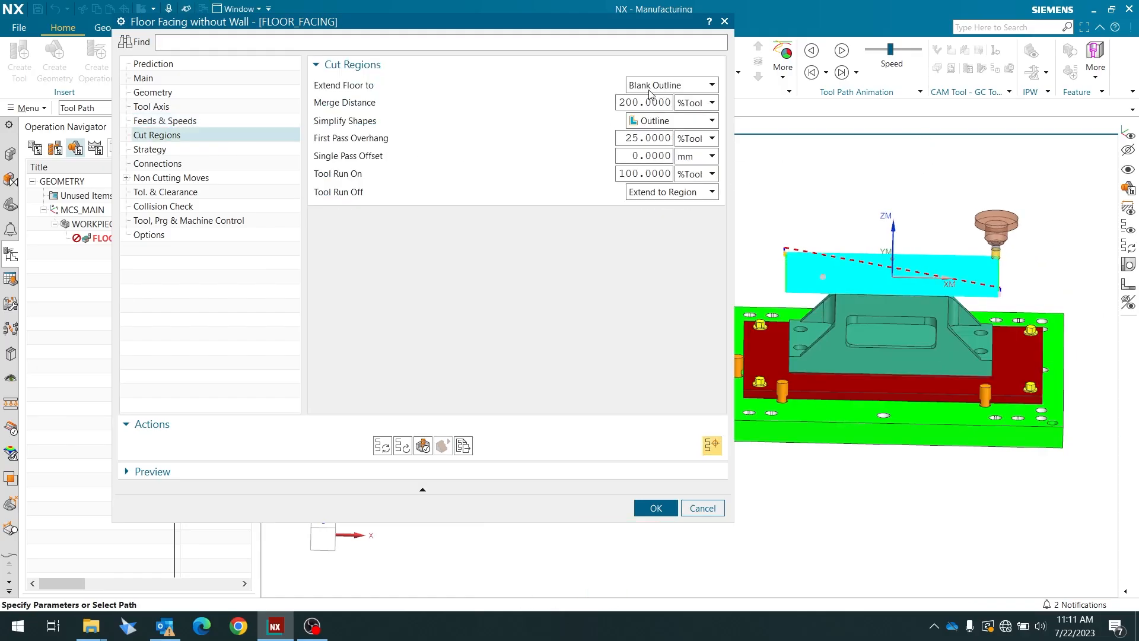
middle_drag(929, 291, 924, 344)
scroll(790, 252, up, 2)
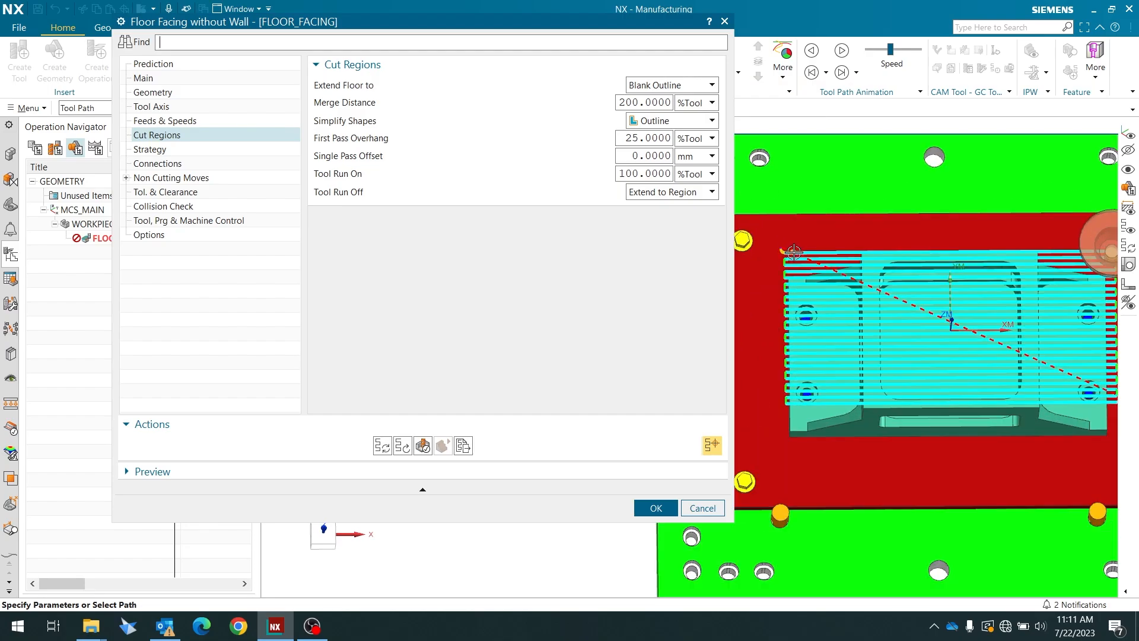
scroll(794, 254, down, 2)
middle_drag(800, 253, 837, 232)
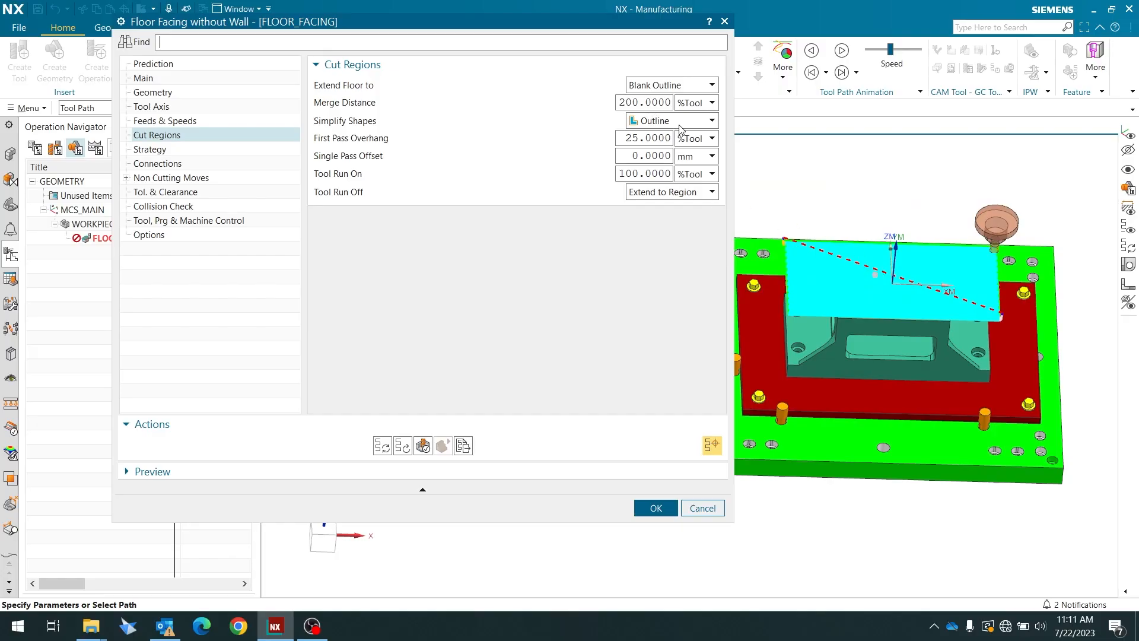
scroll(877, 313, up, 8)
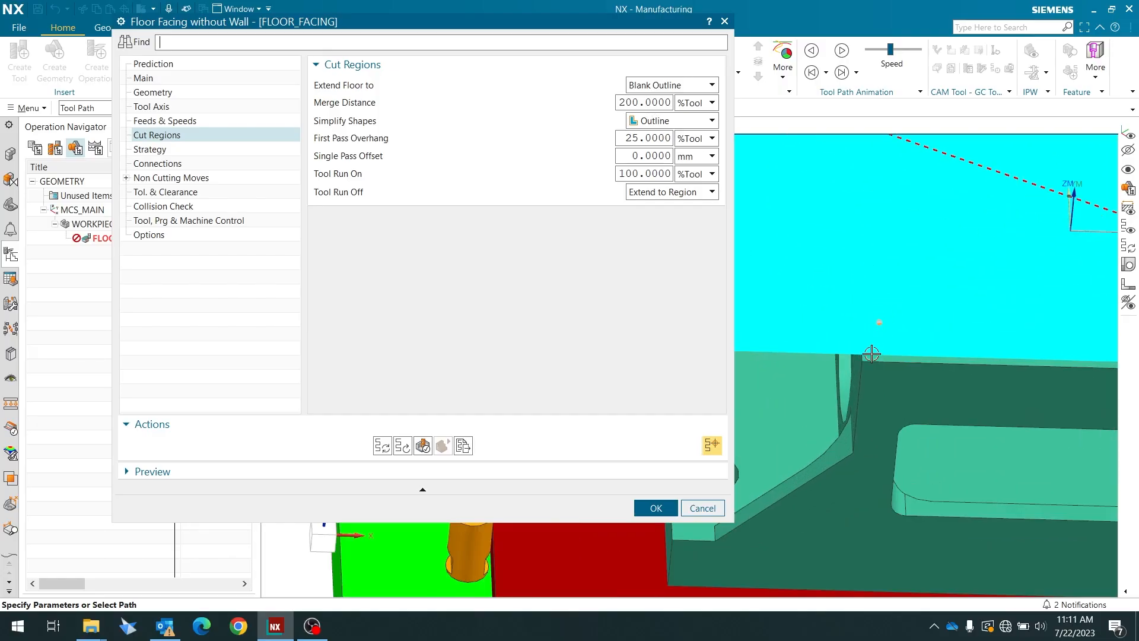
scroll(869, 356, down, 1)
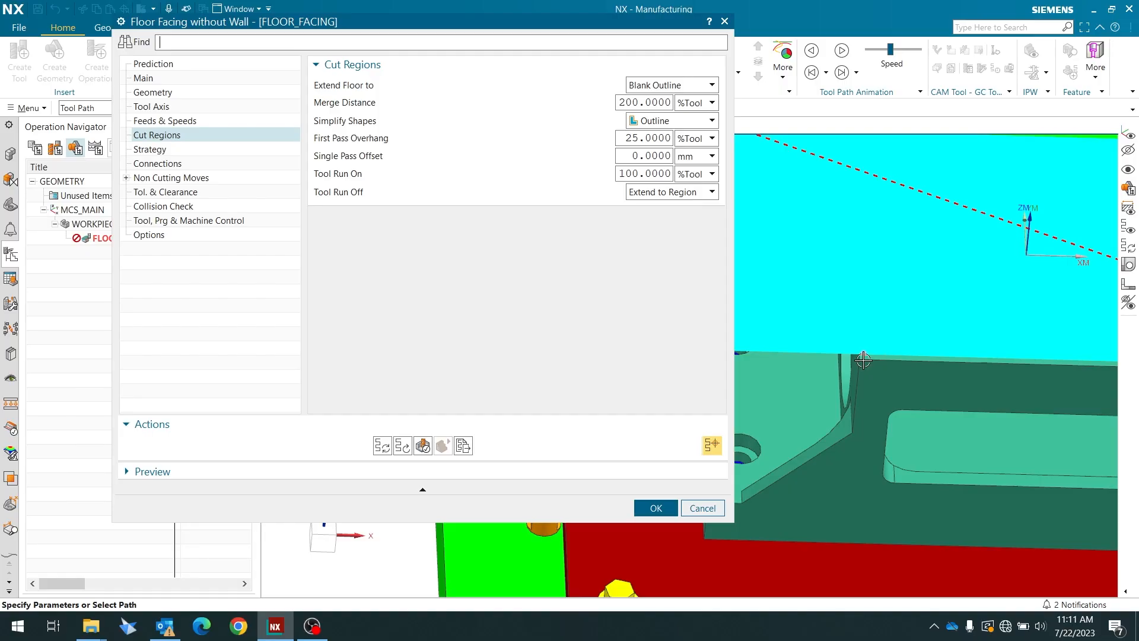
- Set the cut regions' floor extension to None, regenerate the tool path and inspect its coverage from above
click(678, 89)
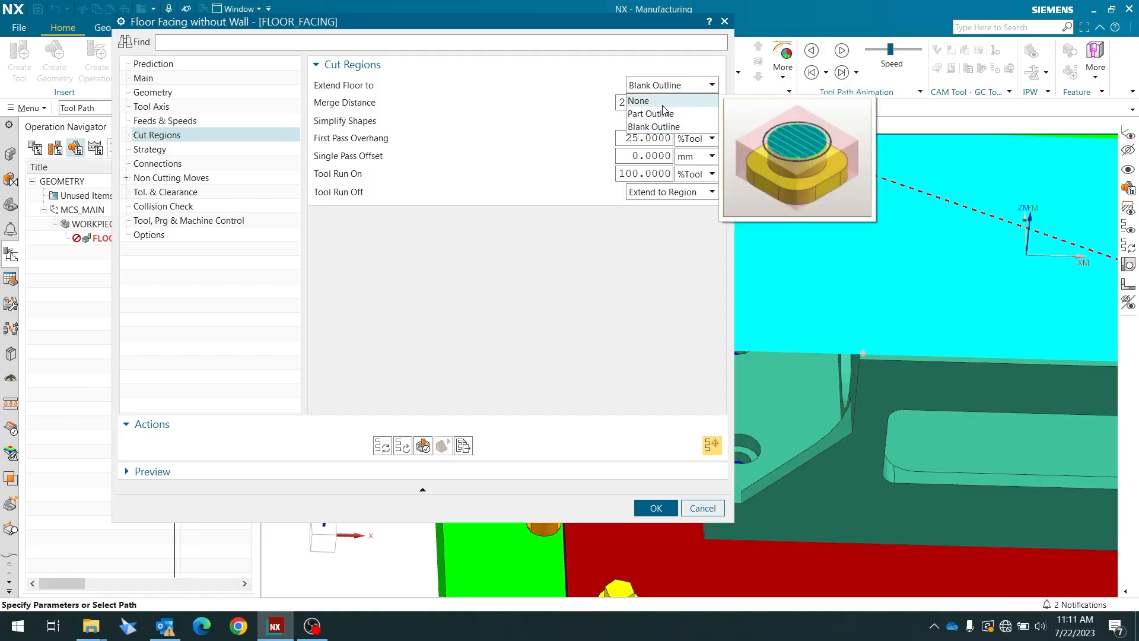
click(663, 100)
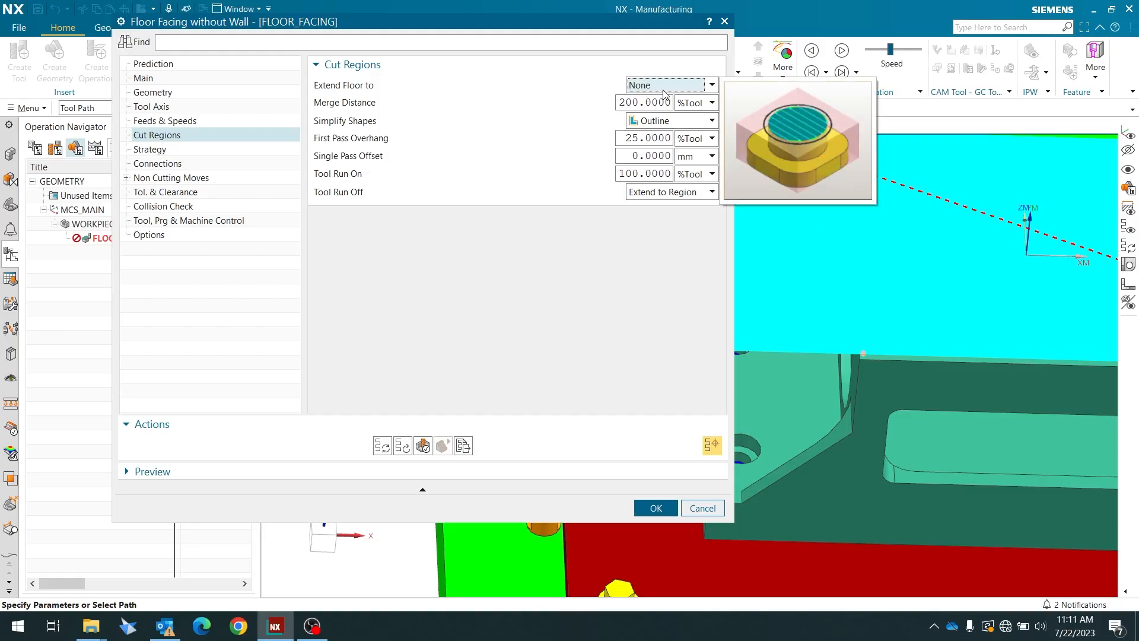
click(382, 446)
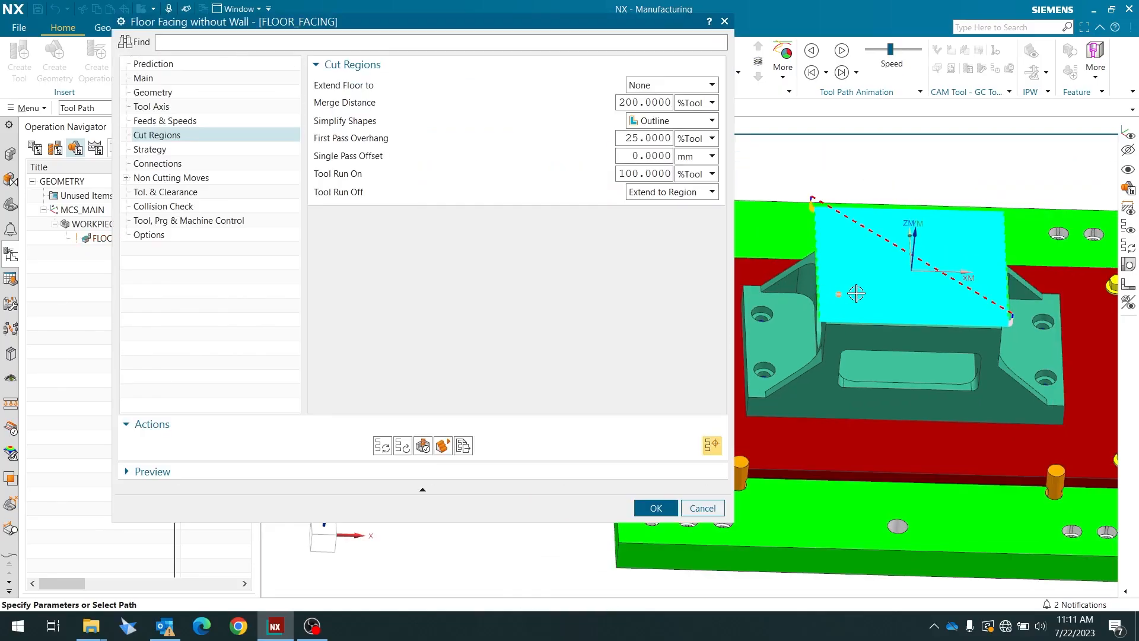
middle_drag(857, 297, 854, 344)
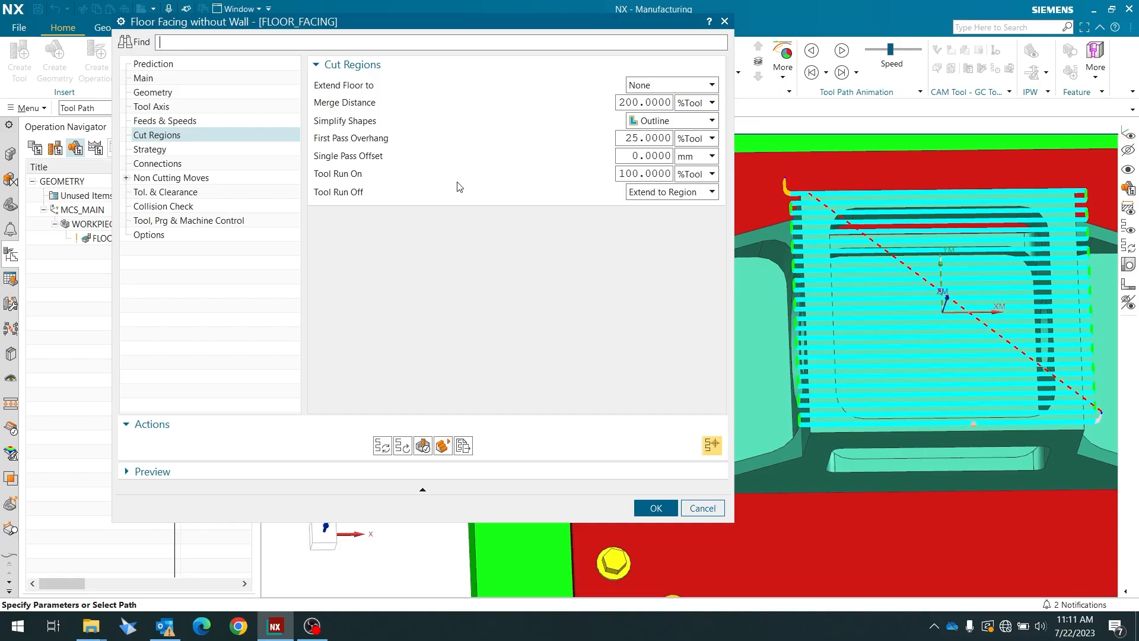
- Set Simplify Shapes to Convex Hull for the cut regions and regenerate the tool path
click(688, 122)
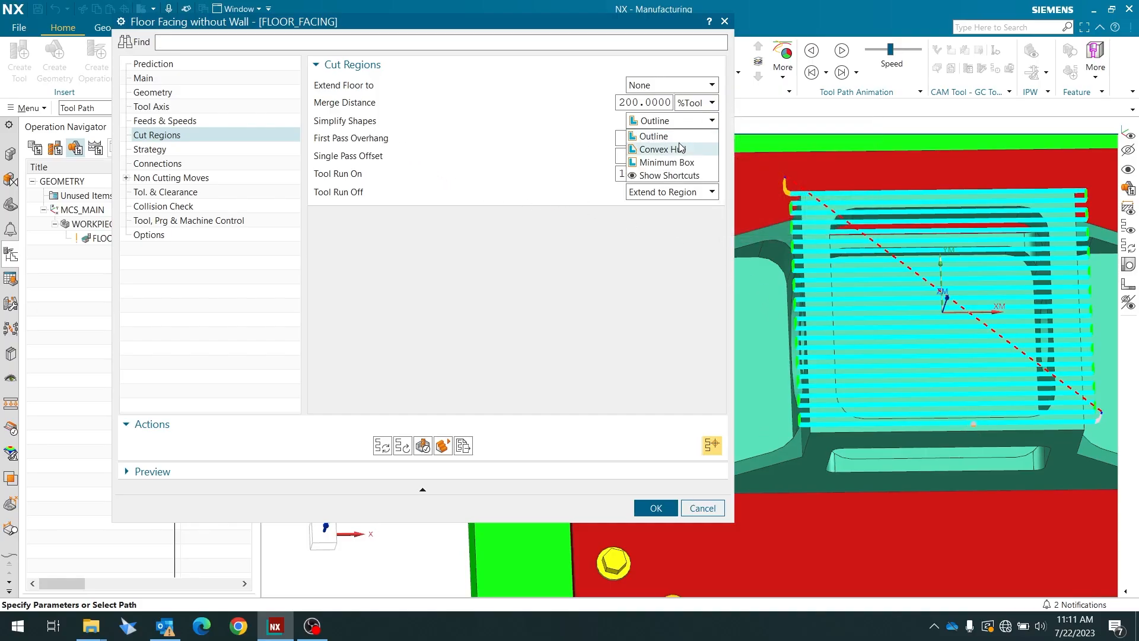
mouse_move(679, 150)
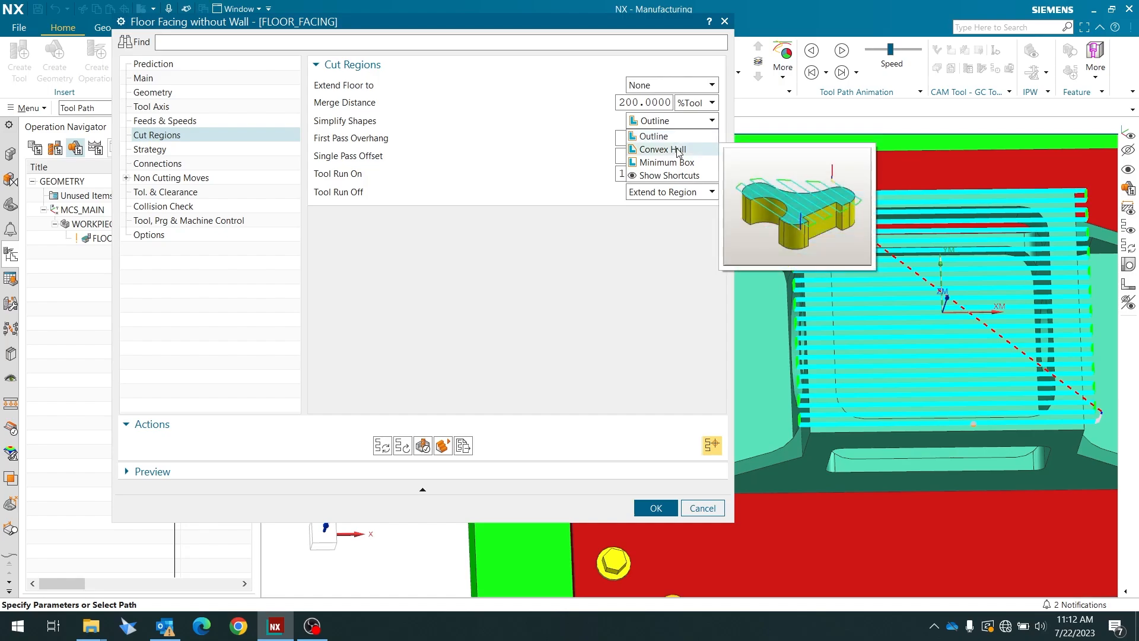
click(678, 150)
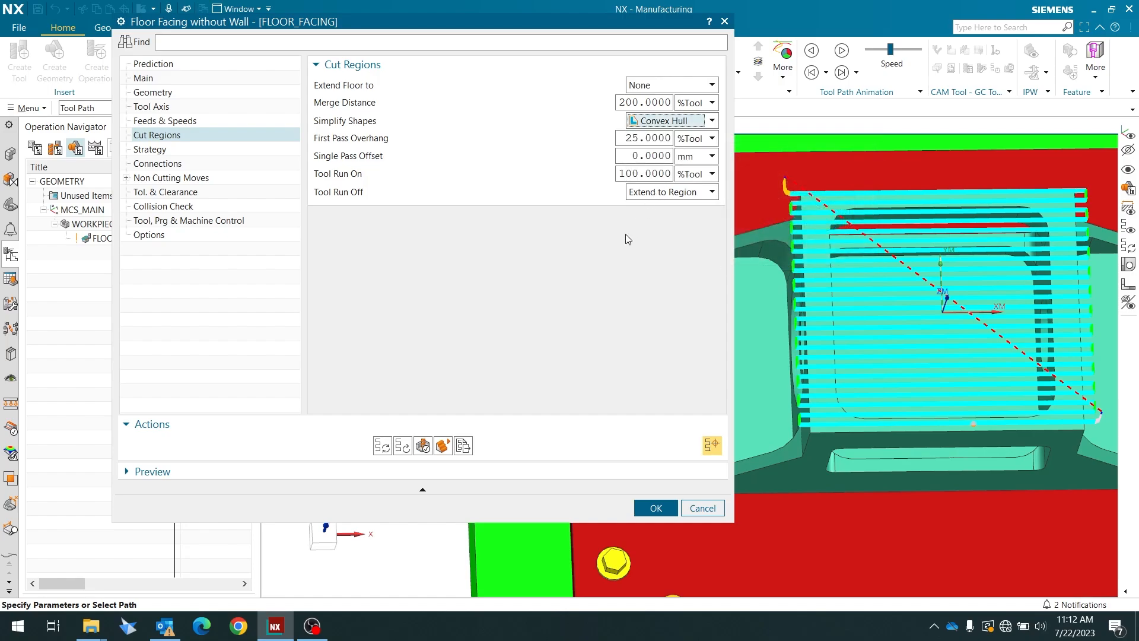
click(381, 446)
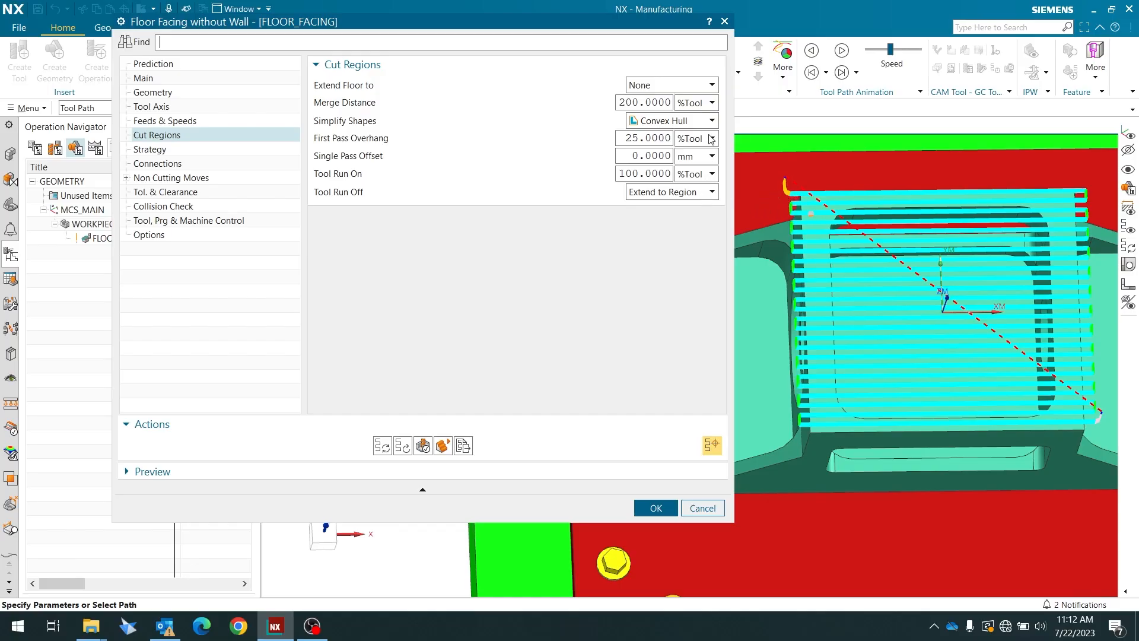
- Set the cut regions' floor extension to Blank Outline, regenerate the facing tool path and inspect its coverage above the casing
click(680, 88)
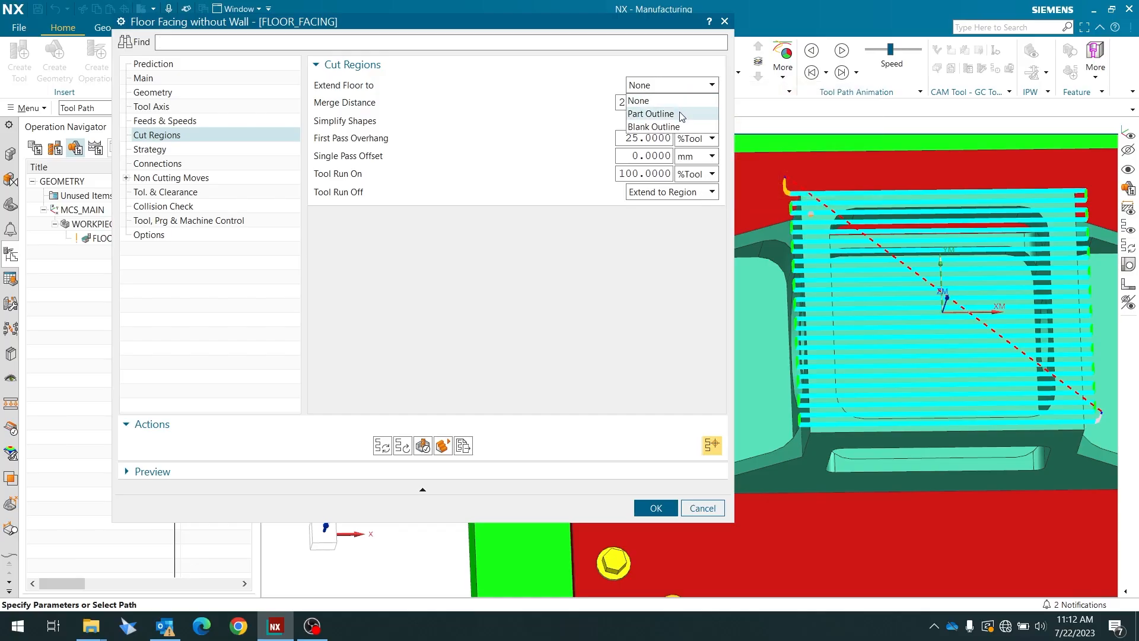
click(679, 114)
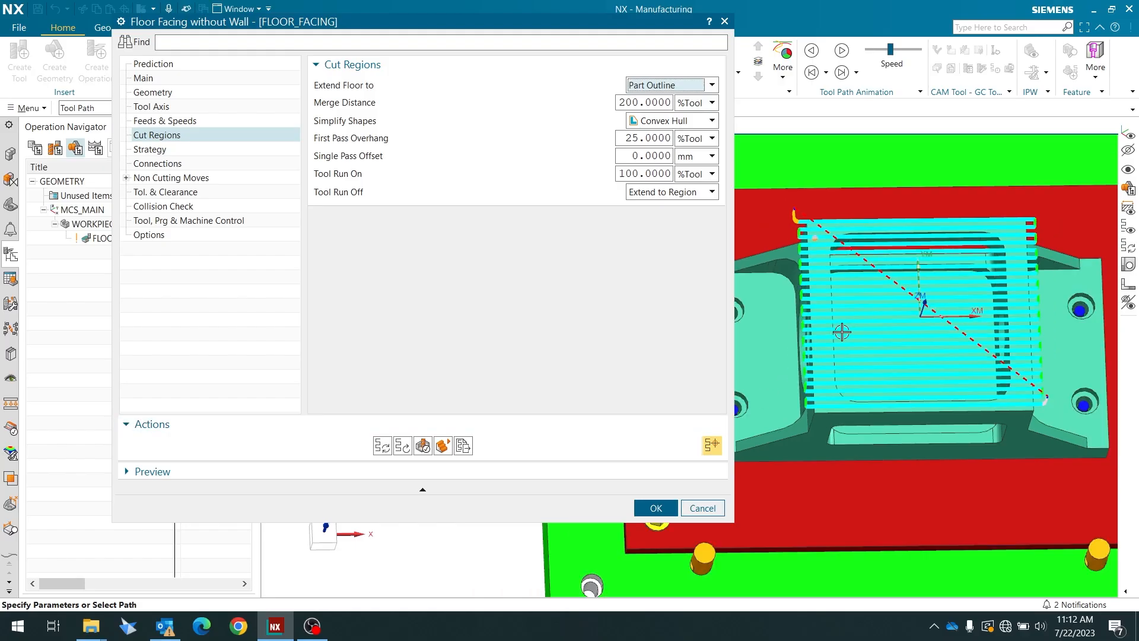
scroll(839, 331, down, 5)
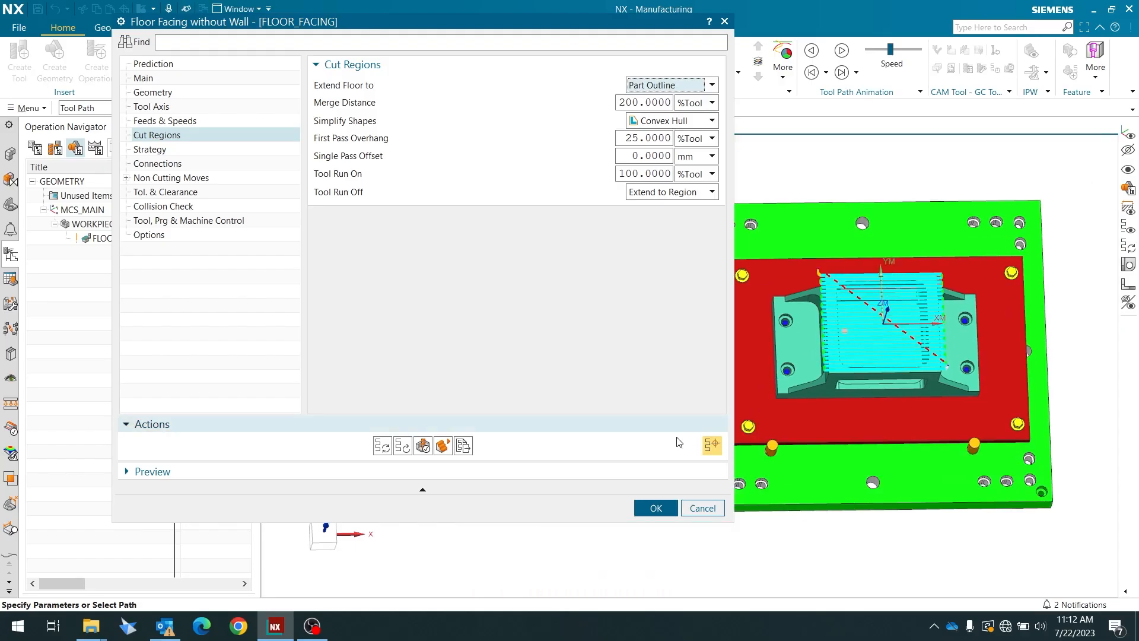
click(661, 89)
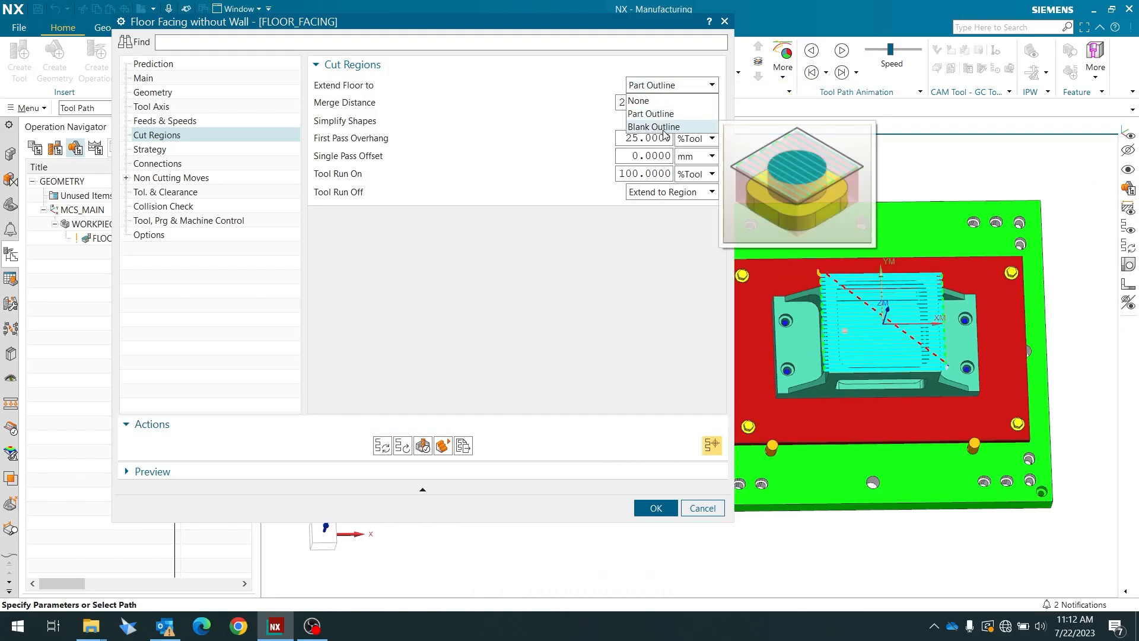
click(665, 125)
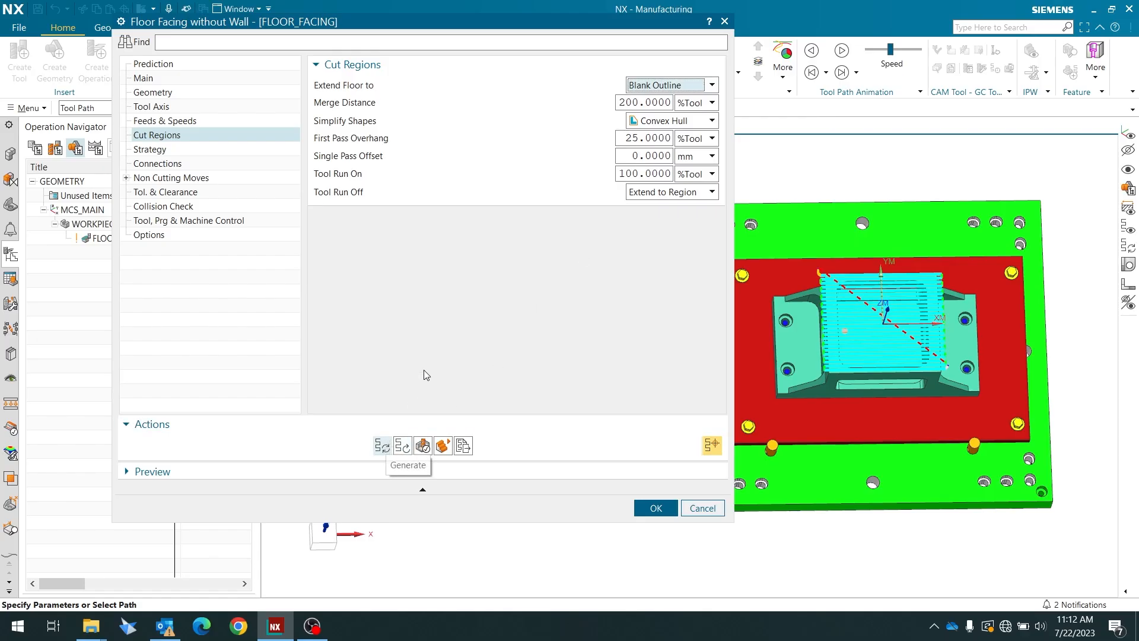
mouse_move(354, 108)
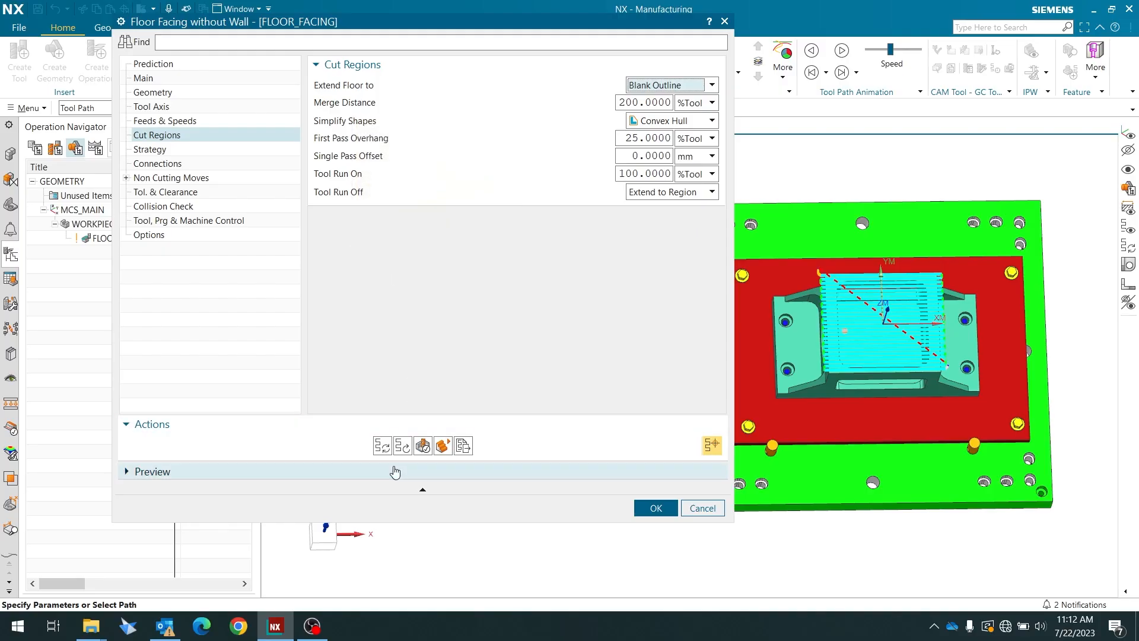
click(422, 447)
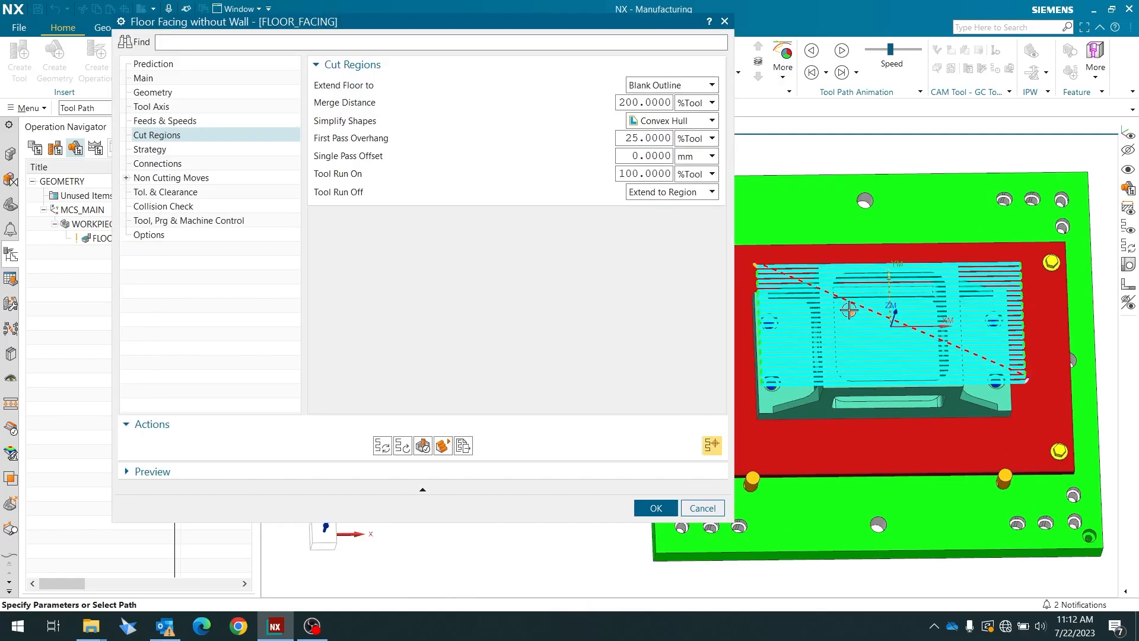
middle_drag(851, 313, 865, 279)
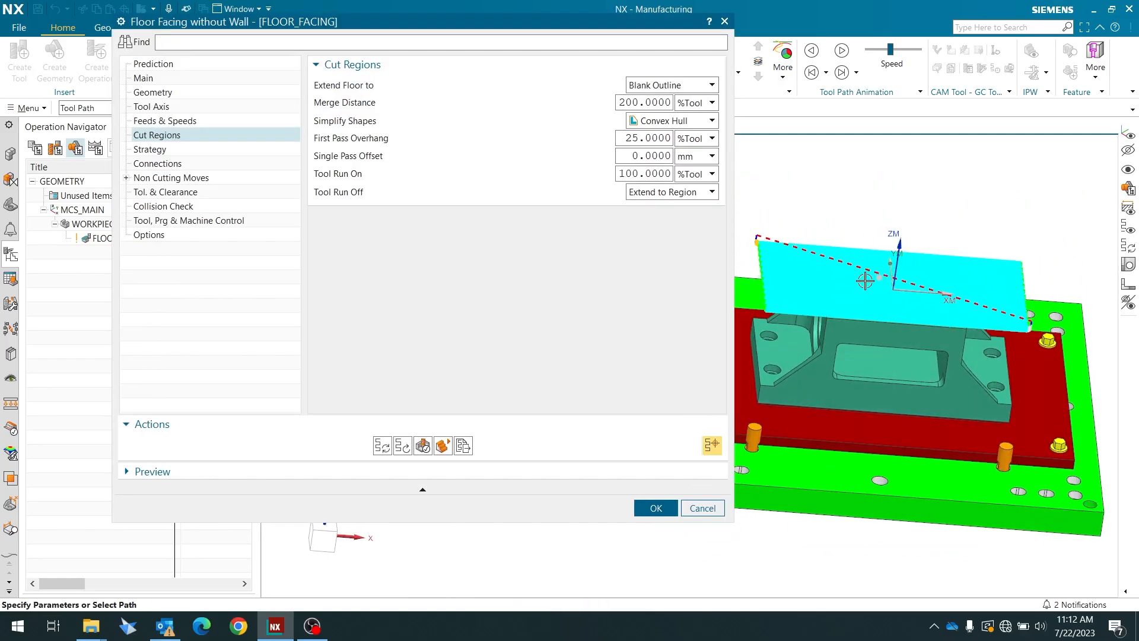
- Set the strategy's cut direction to Conventional Cut and examine the tool path from above
click(165, 151)
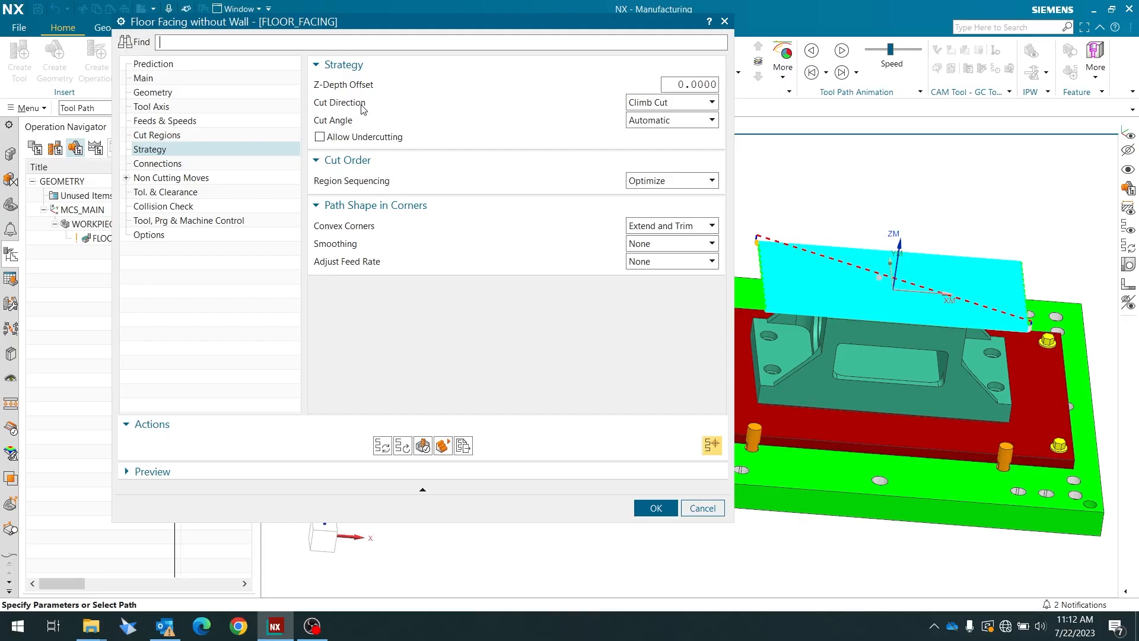
click(642, 107)
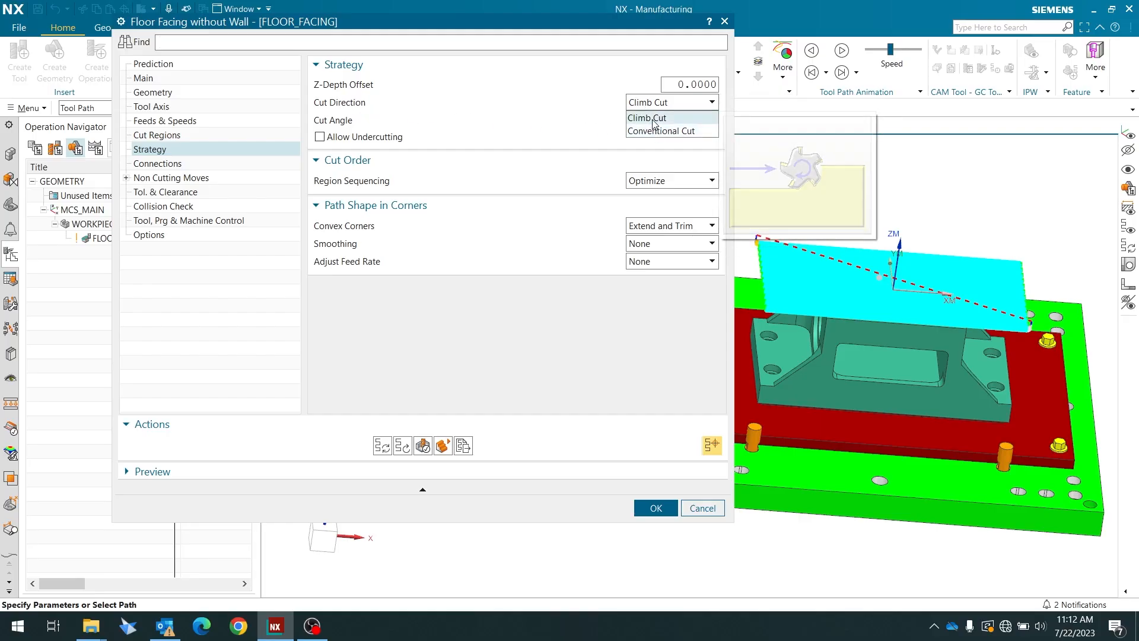
click(652, 119)
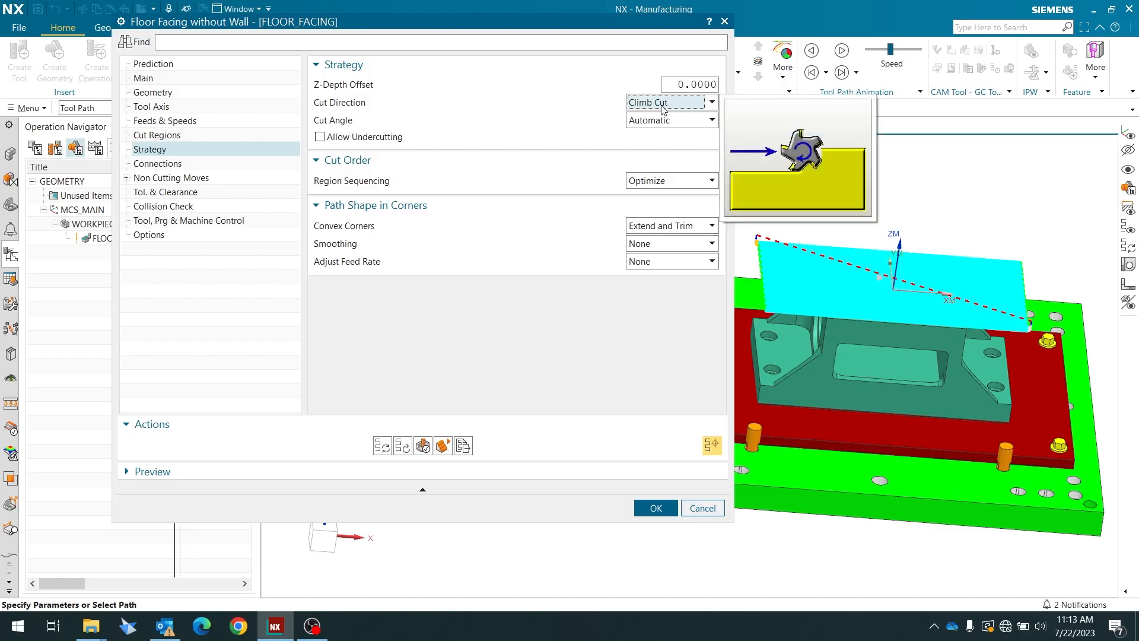
click(662, 105)
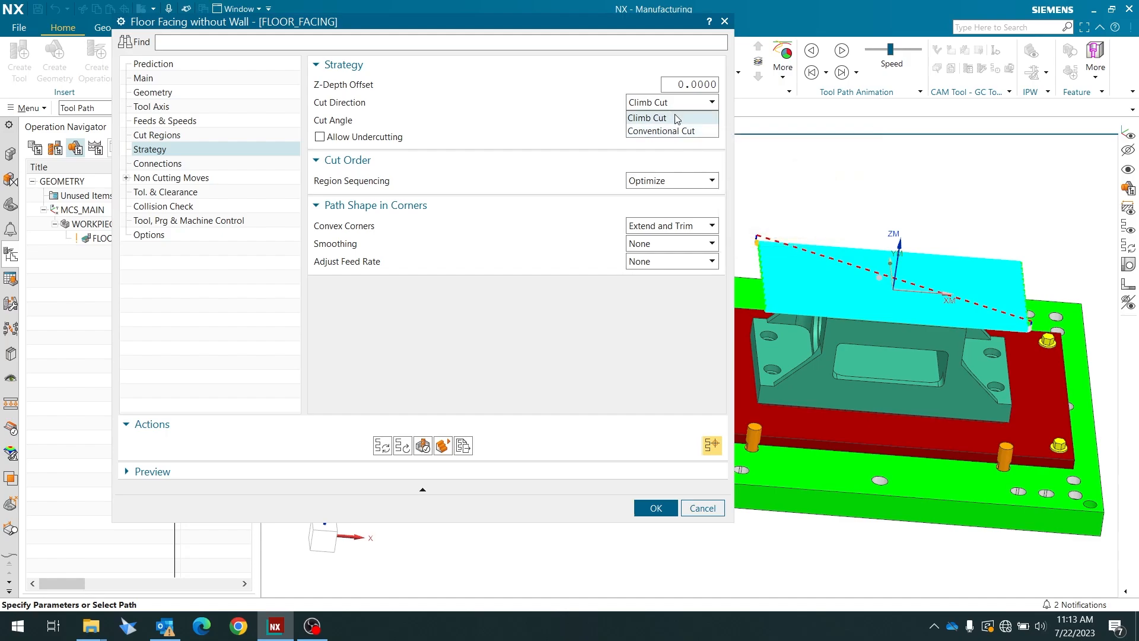
click(673, 131)
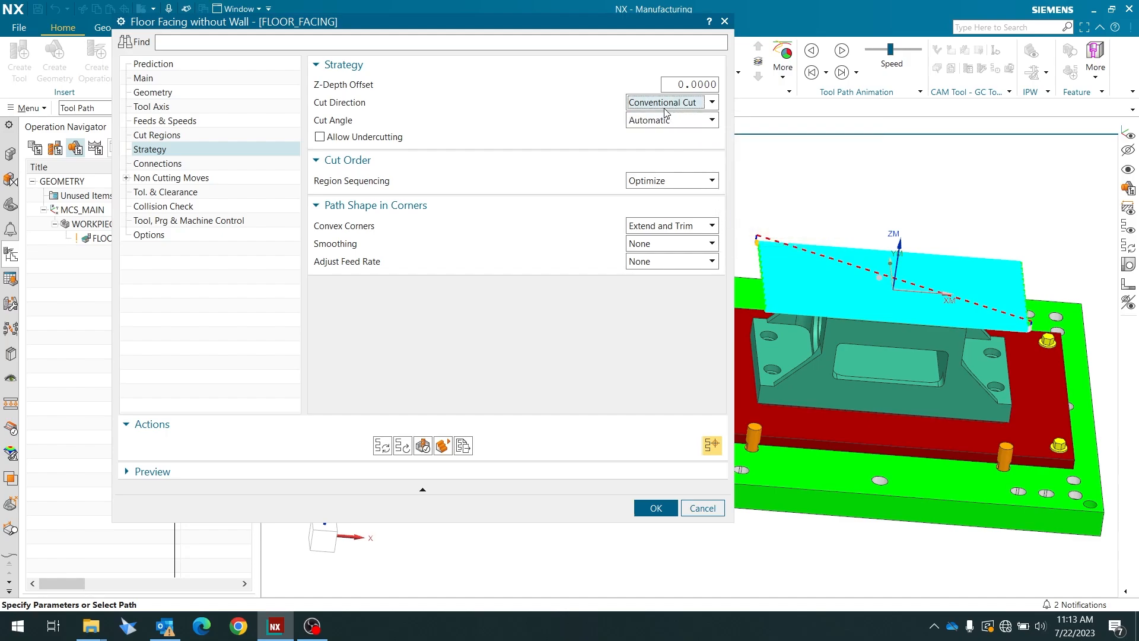
mouse_move(667, 107)
scroll(955, 249, up, 2)
middle_drag(904, 314, 892, 362)
click(324, 532)
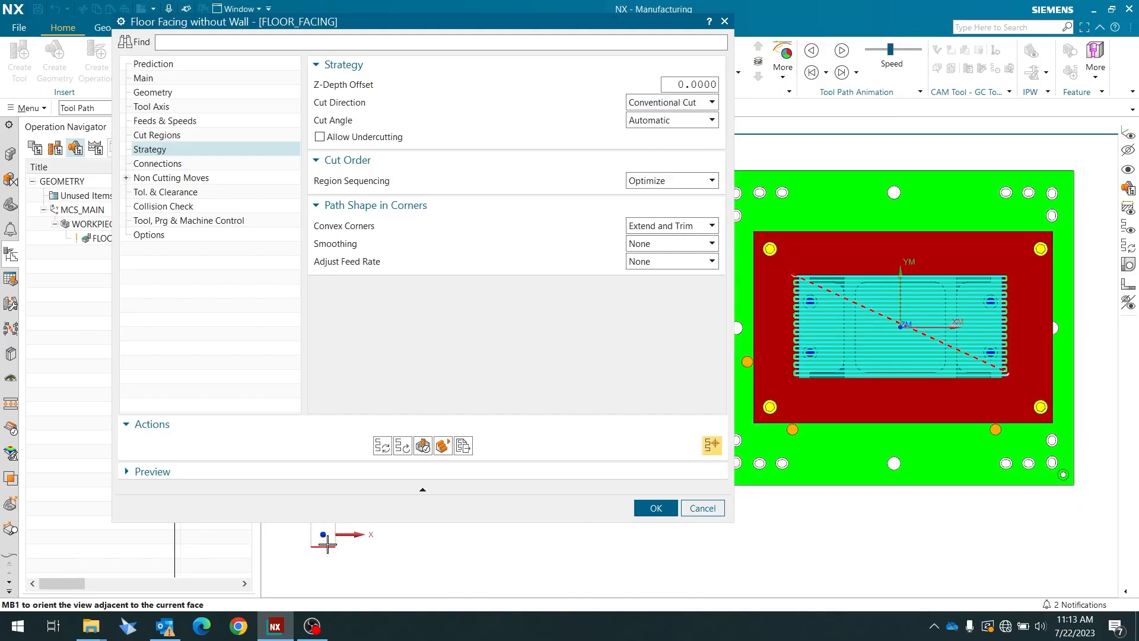
scroll(791, 266, down, 2)
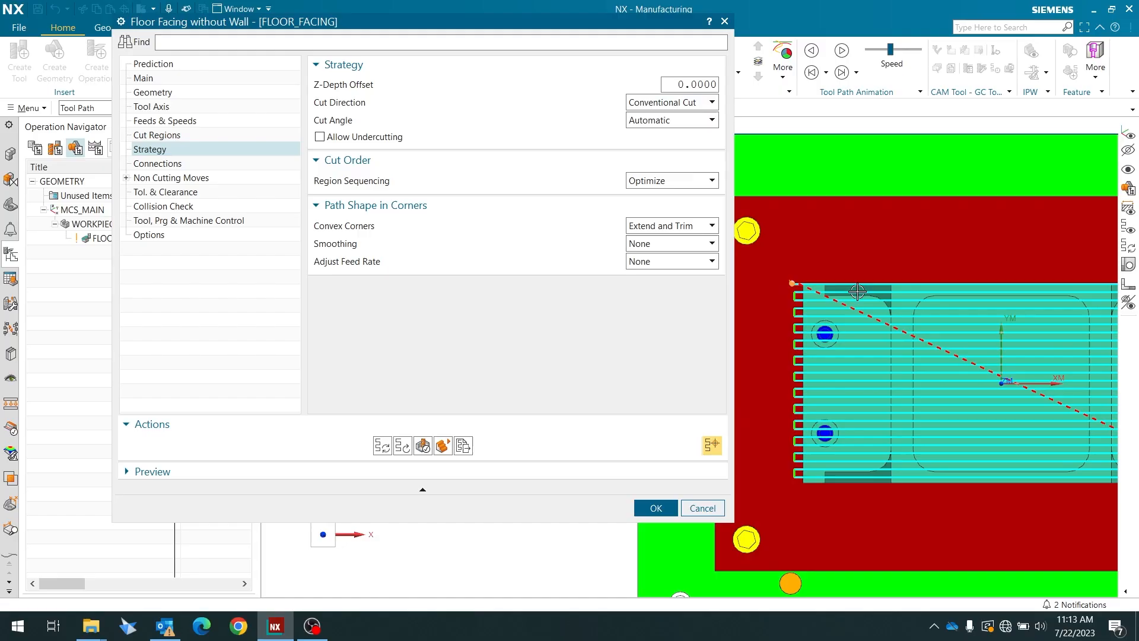
scroll(783, 251, up, 1)
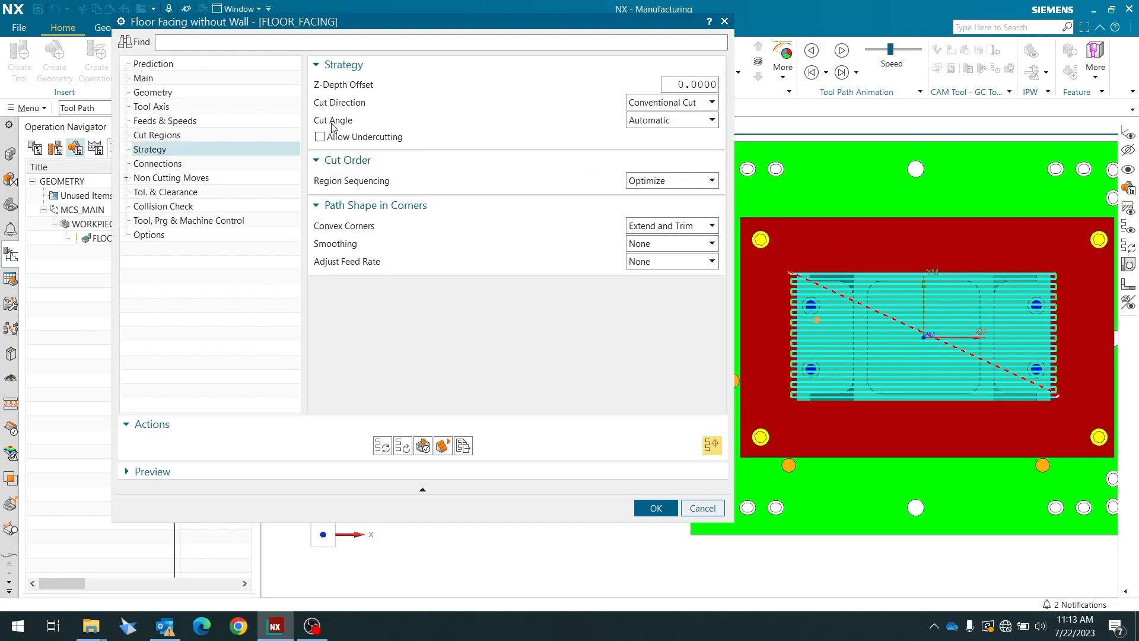
- Specify a cut angle of 45 degrees from XC, regenerate the tool path and inspect its passes
click(643, 121)
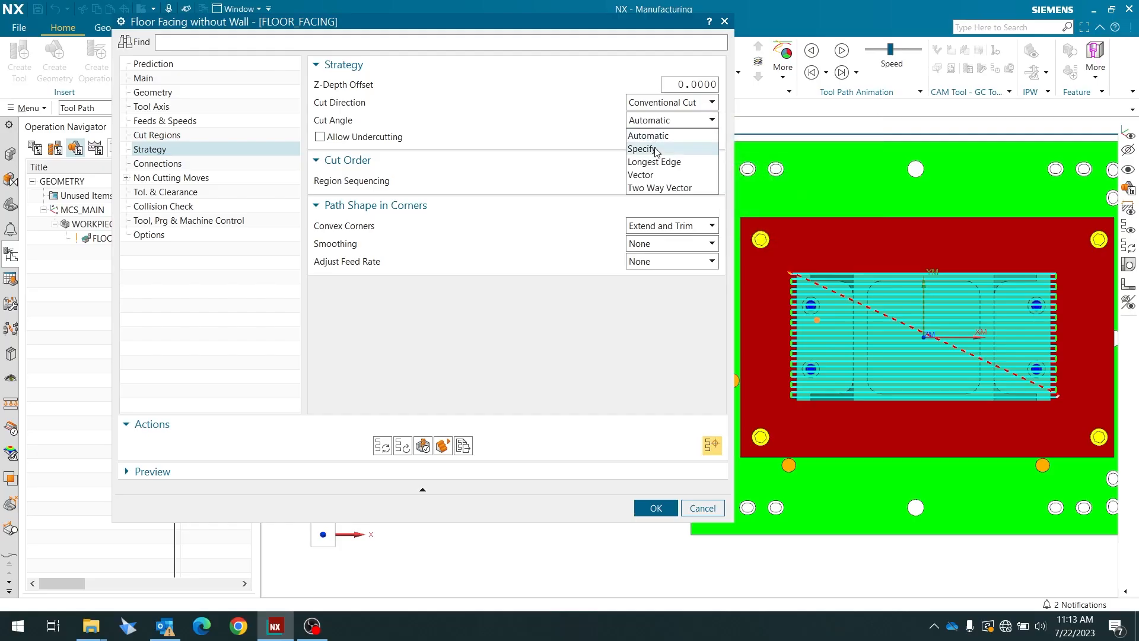
click(653, 150)
click(691, 140)
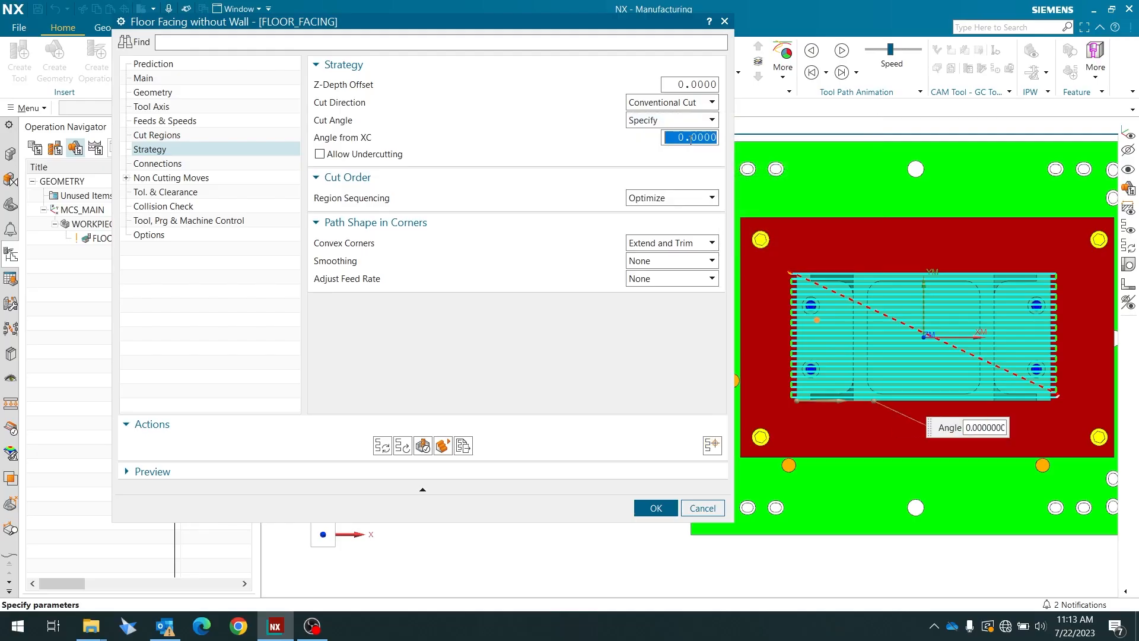
text(1)
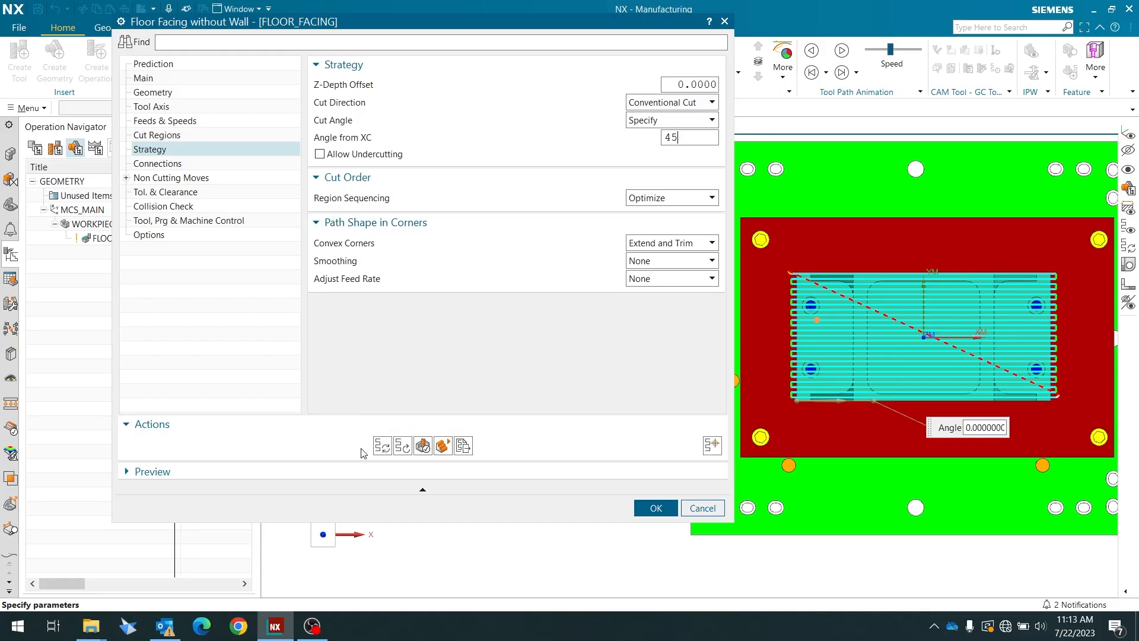
click(384, 446)
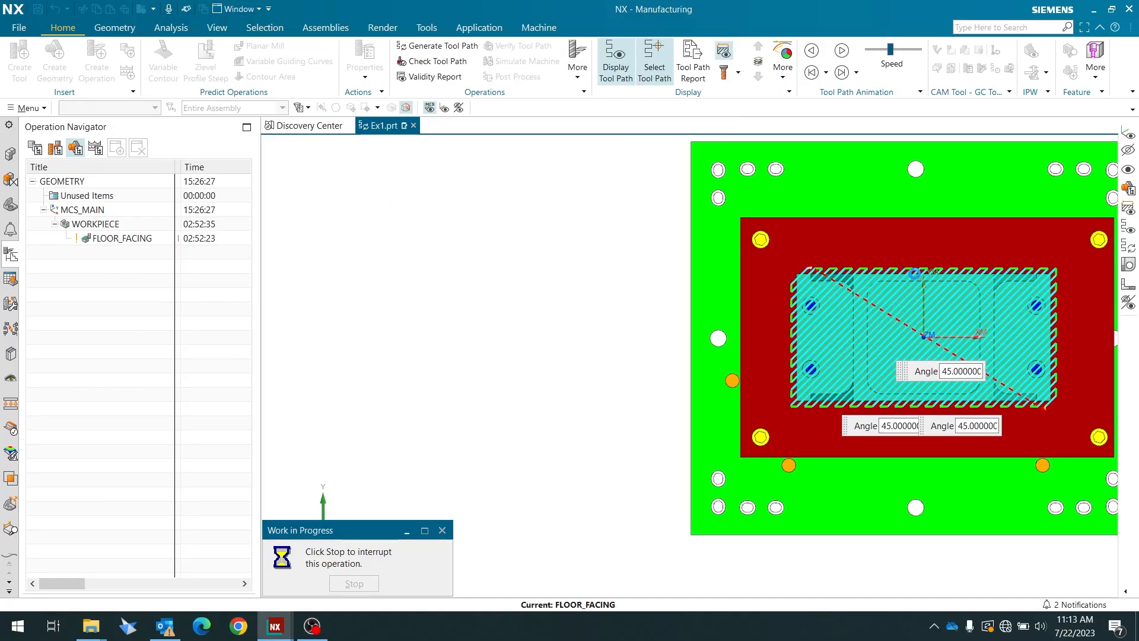
scroll(821, 270, up, 5)
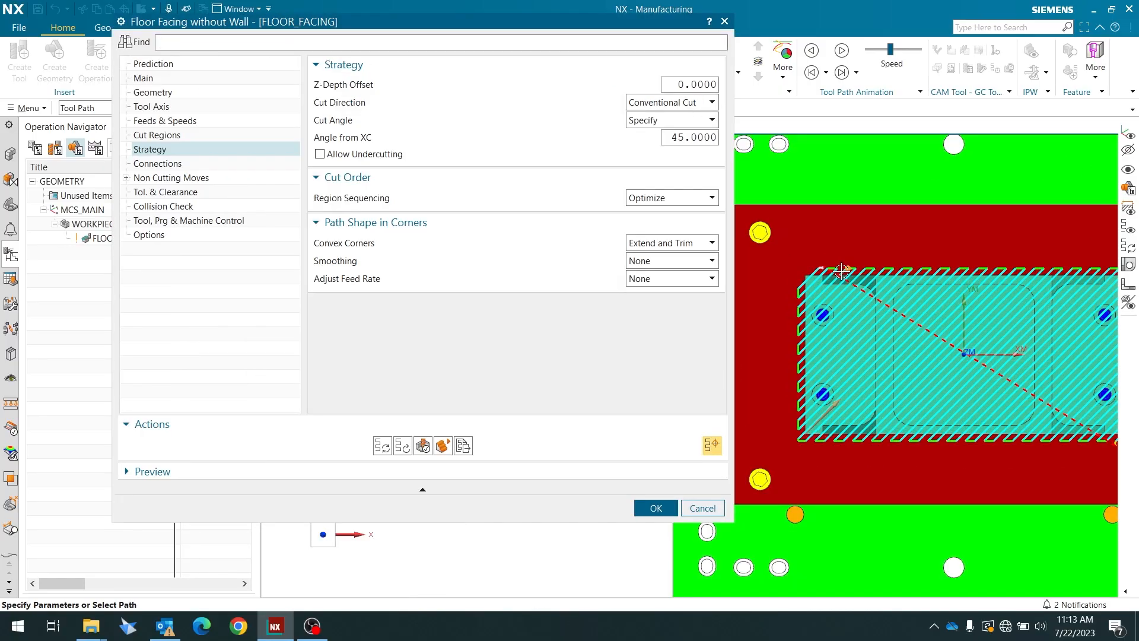
scroll(817, 259, down, 5)
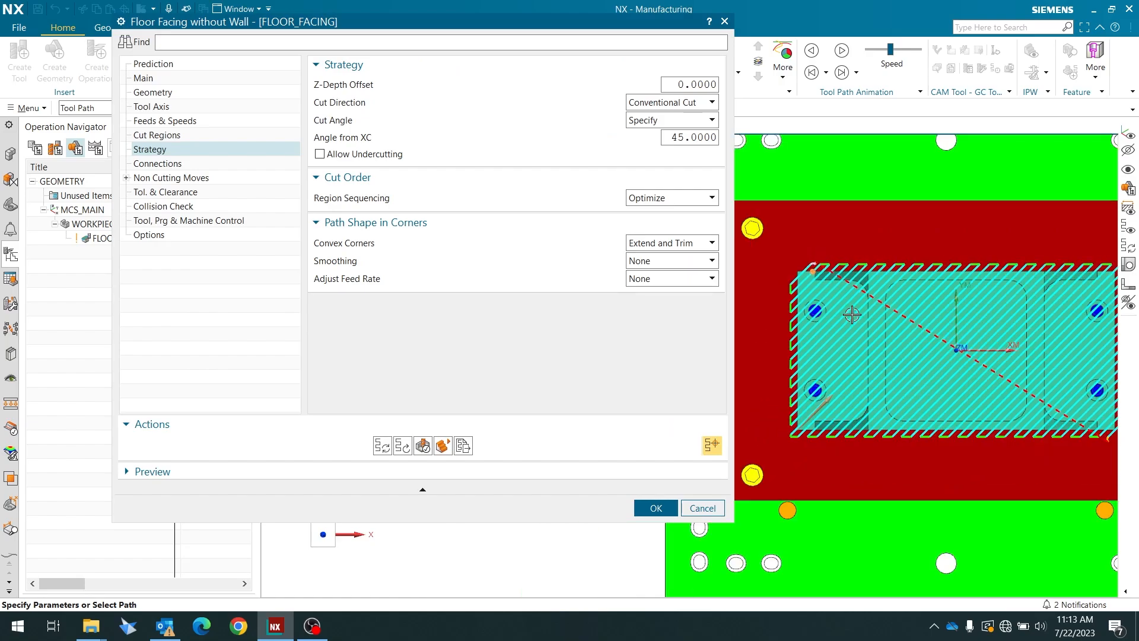
middle_drag(858, 378, 912, 259)
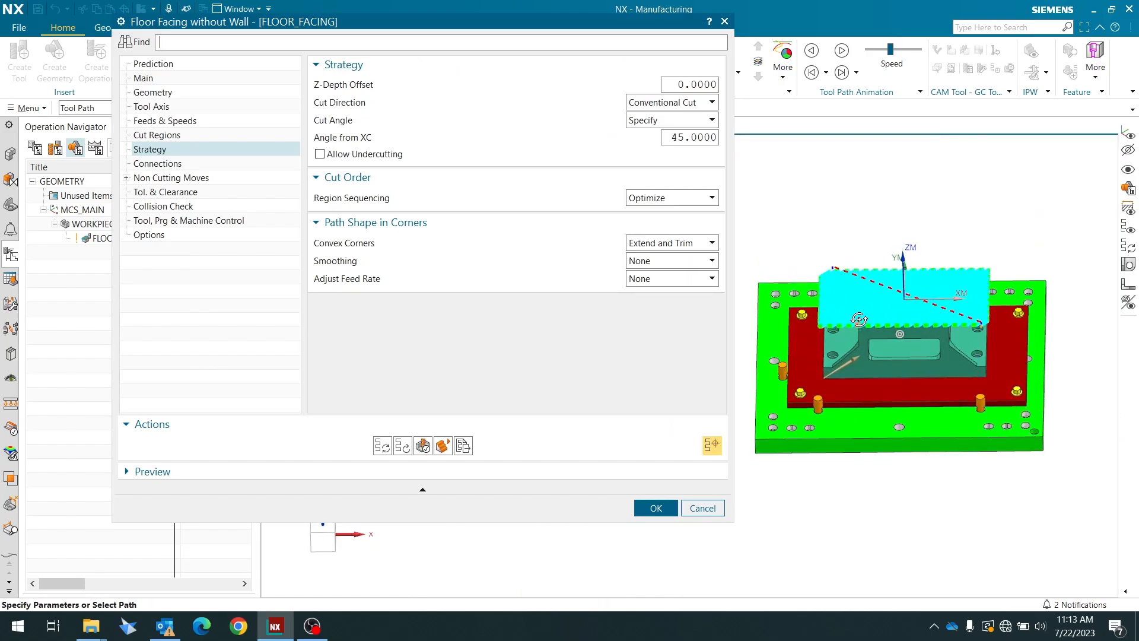
scroll(926, 259, up, 3)
scroll(937, 261, down, 2)
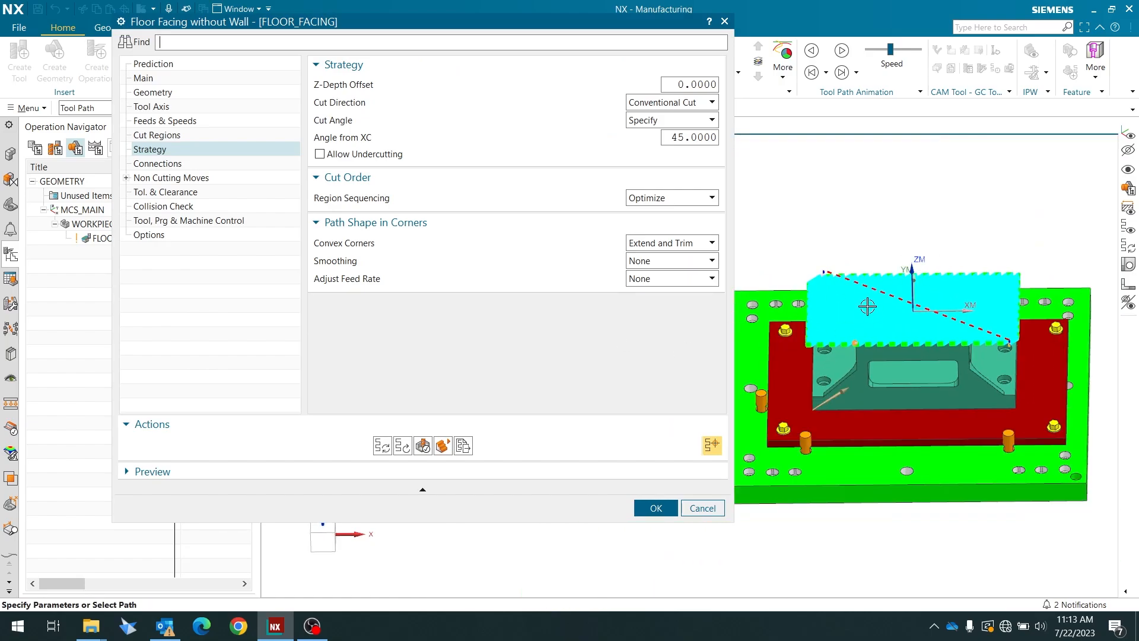
scroll(866, 309, up, 2)
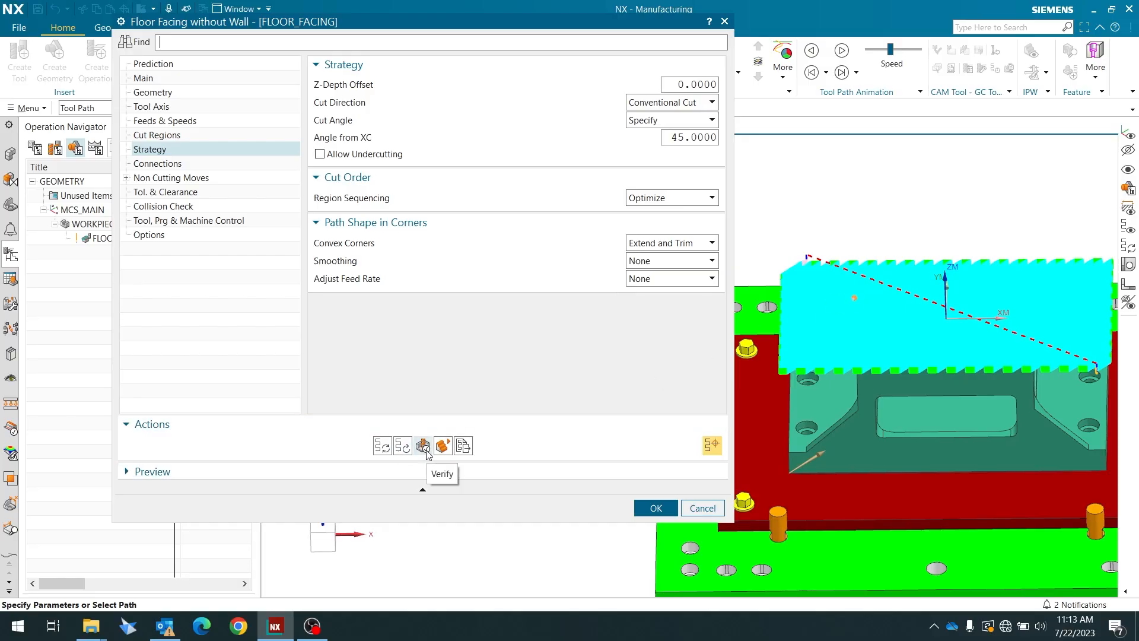
- Verify the facing operation by replaying its tool path at animation speed 4, and stop the replay partway
click(423, 445)
scroll(416, 375, down, 3)
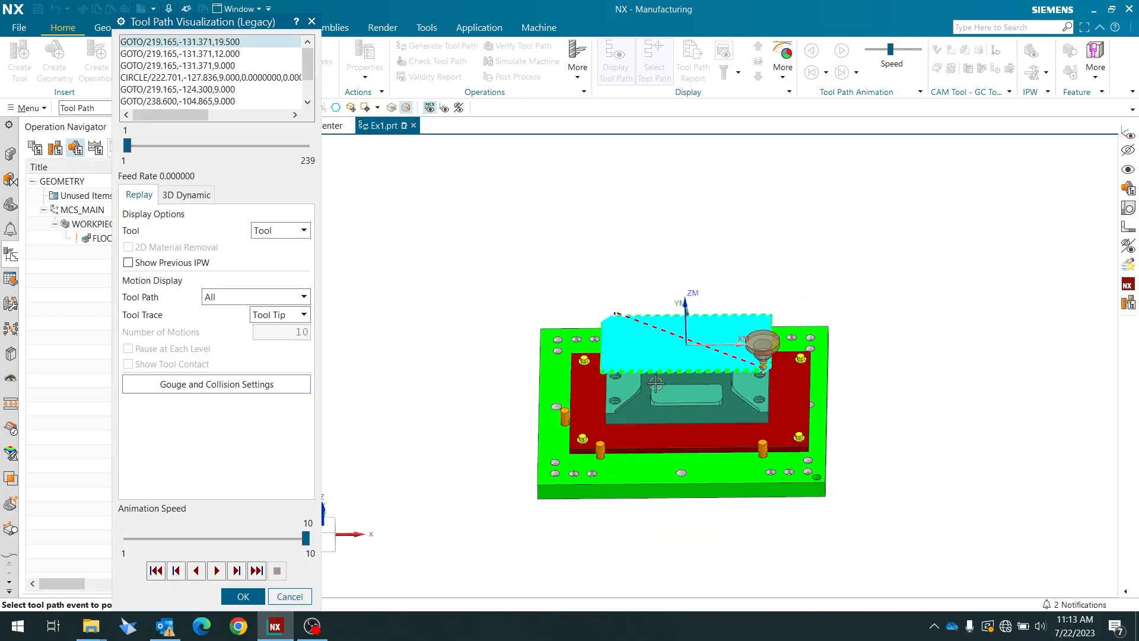
scroll(416, 374, up, 2)
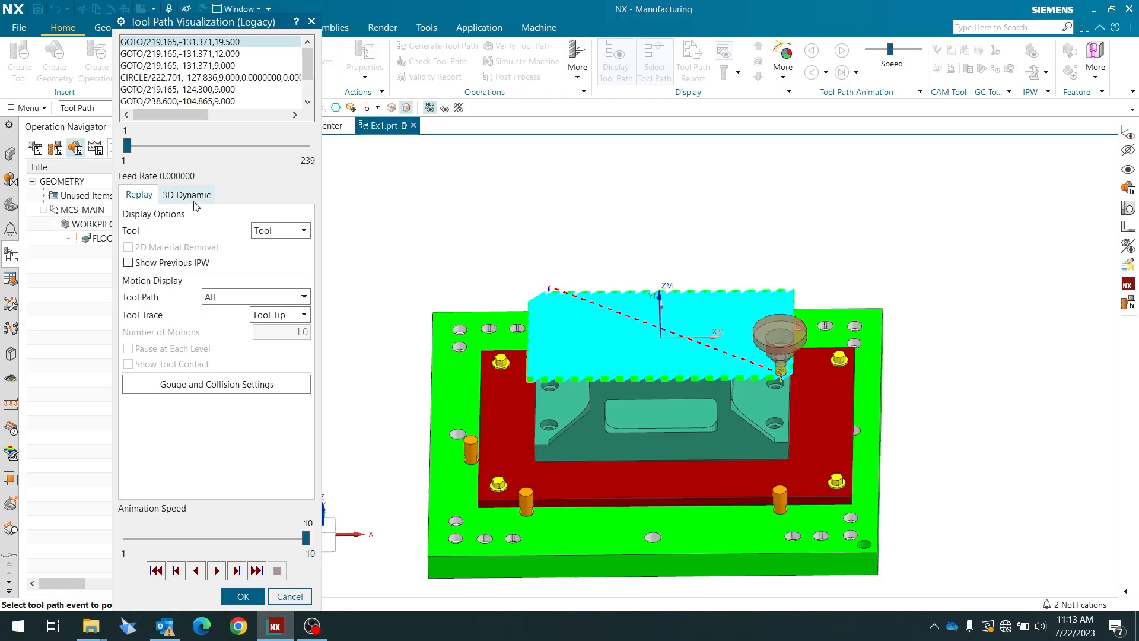
drag(306, 538, 189, 542)
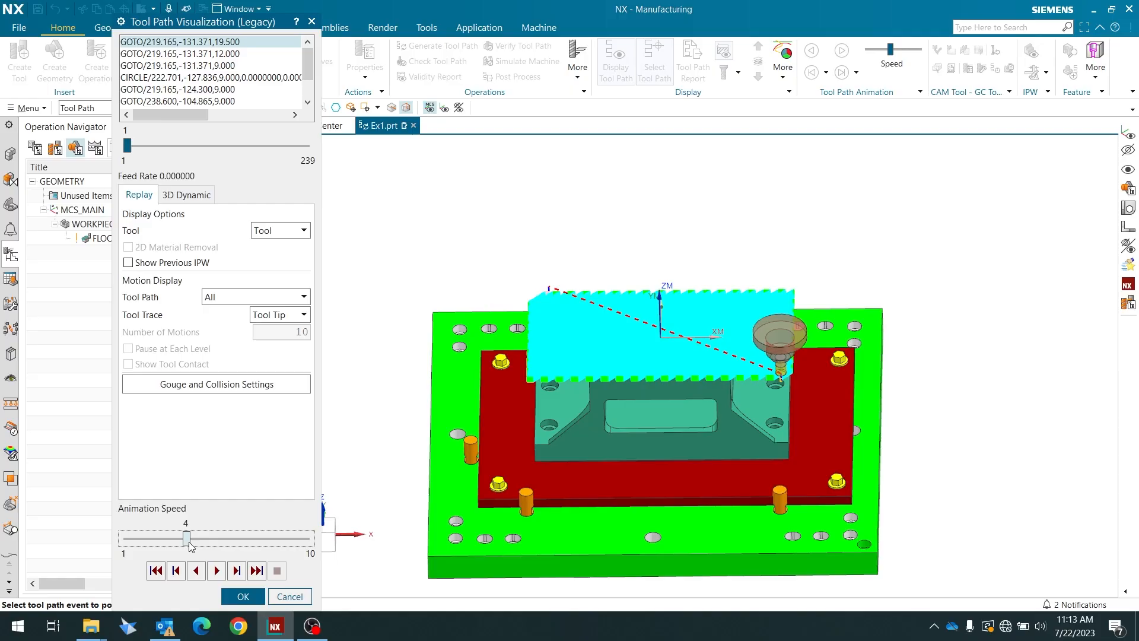
click(217, 571)
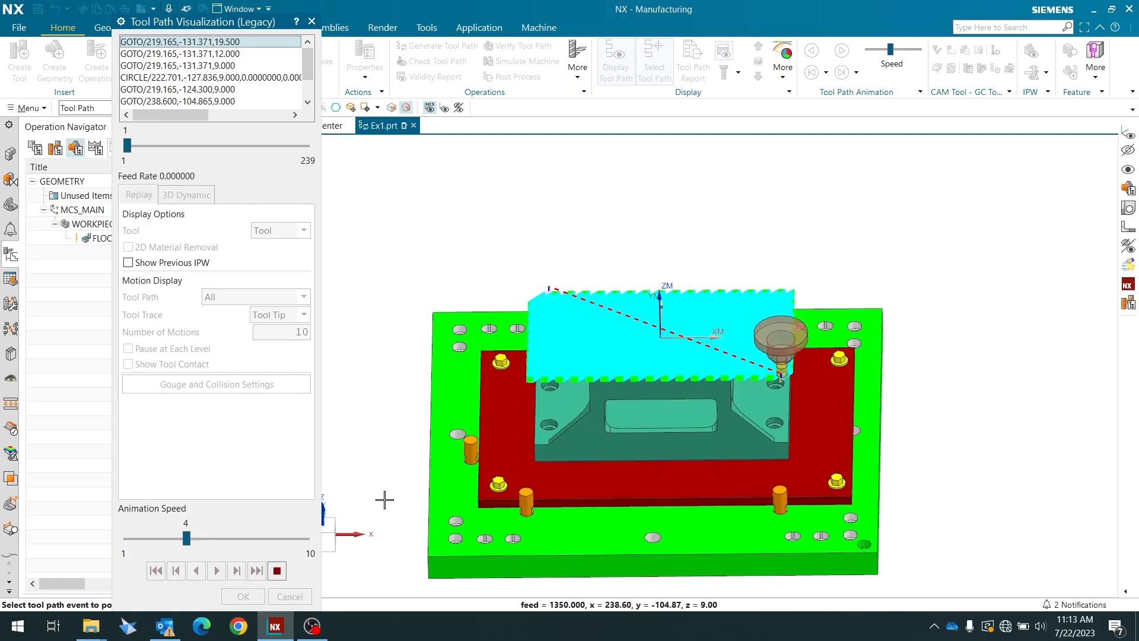
scroll(804, 367, up, 1)
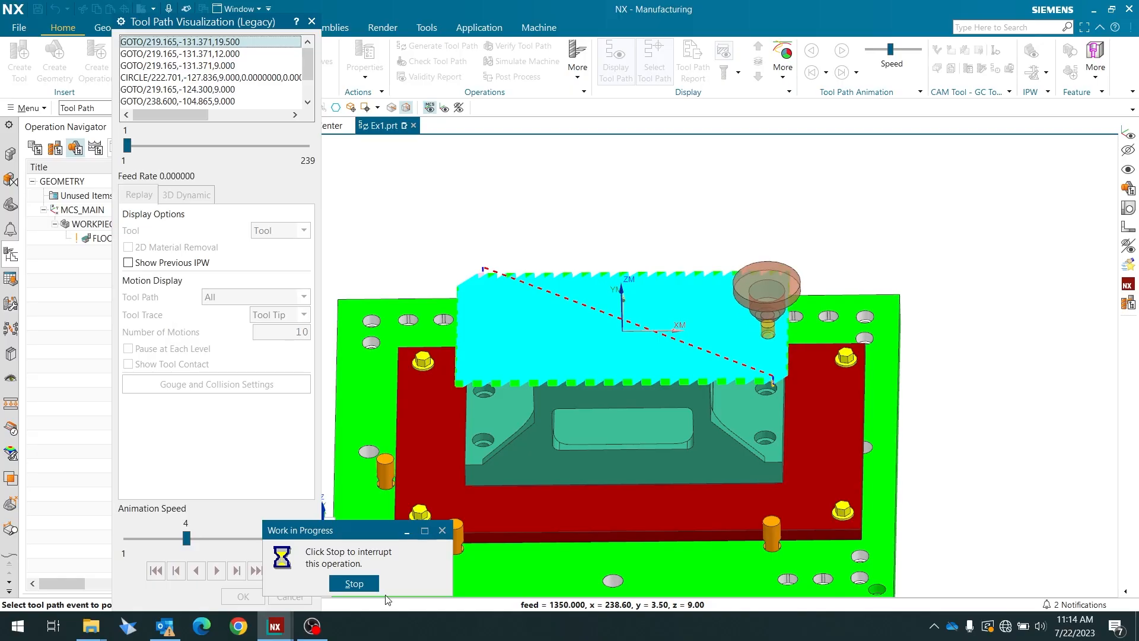
click(354, 584)
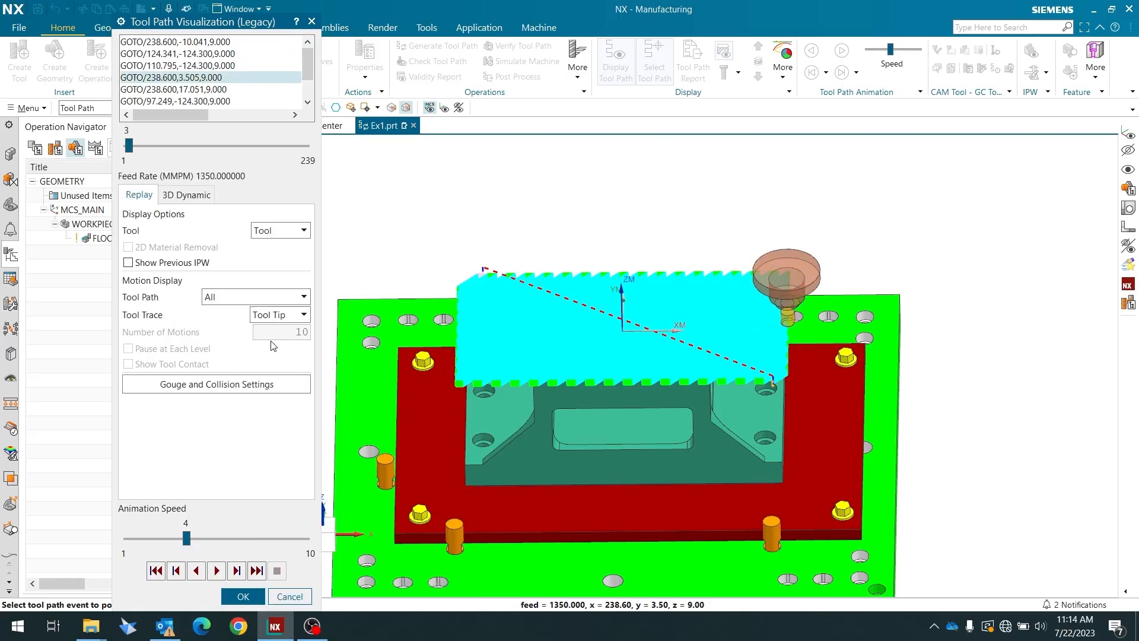
- Run the 3D Dynamic material removal simulation of the facing operation, slowing the animation speed to 2
click(184, 196)
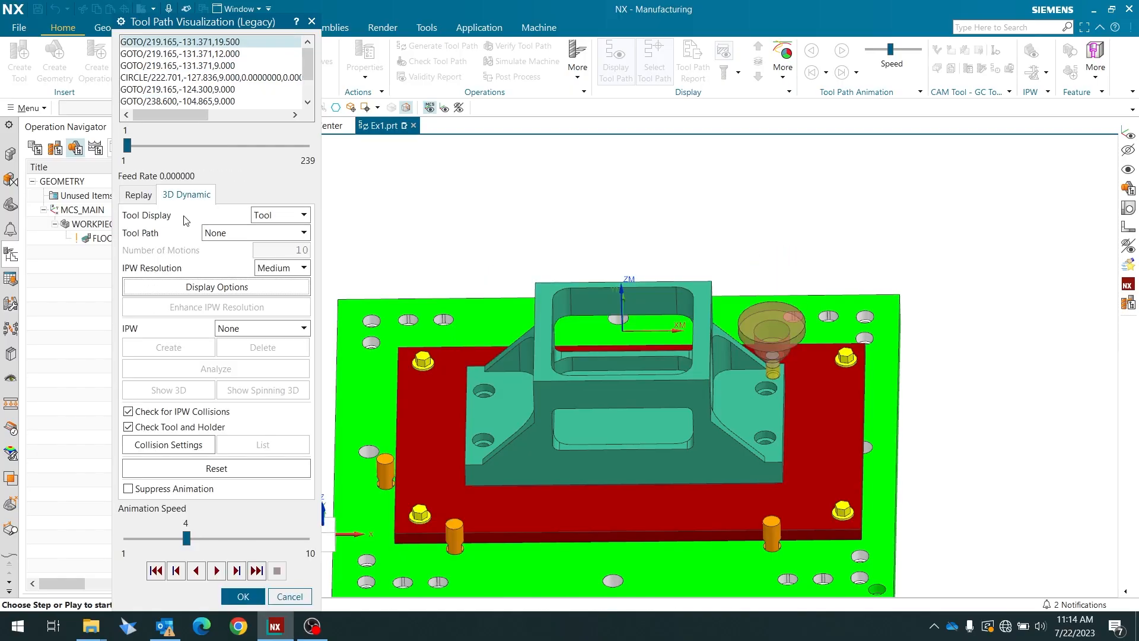
click(216, 570)
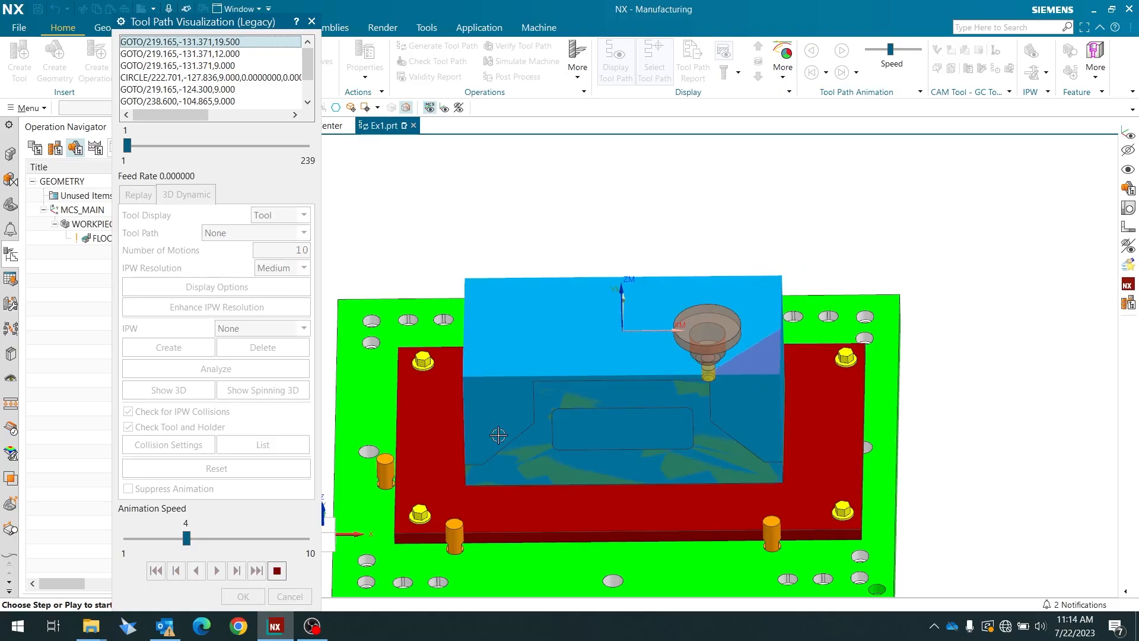
click(158, 539)
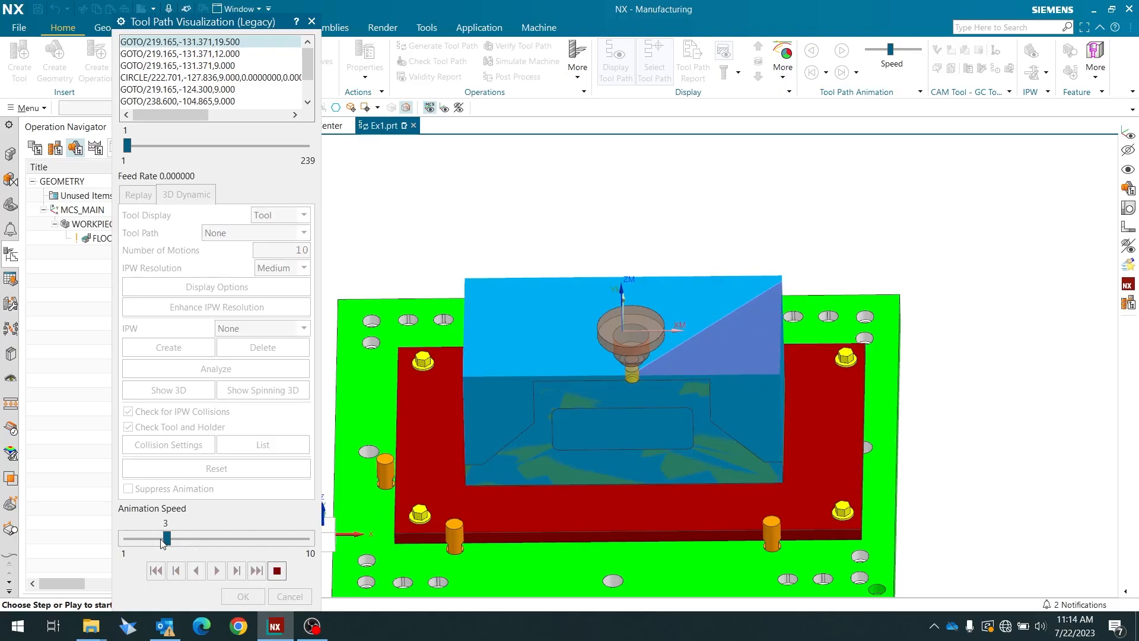
click(155, 540)
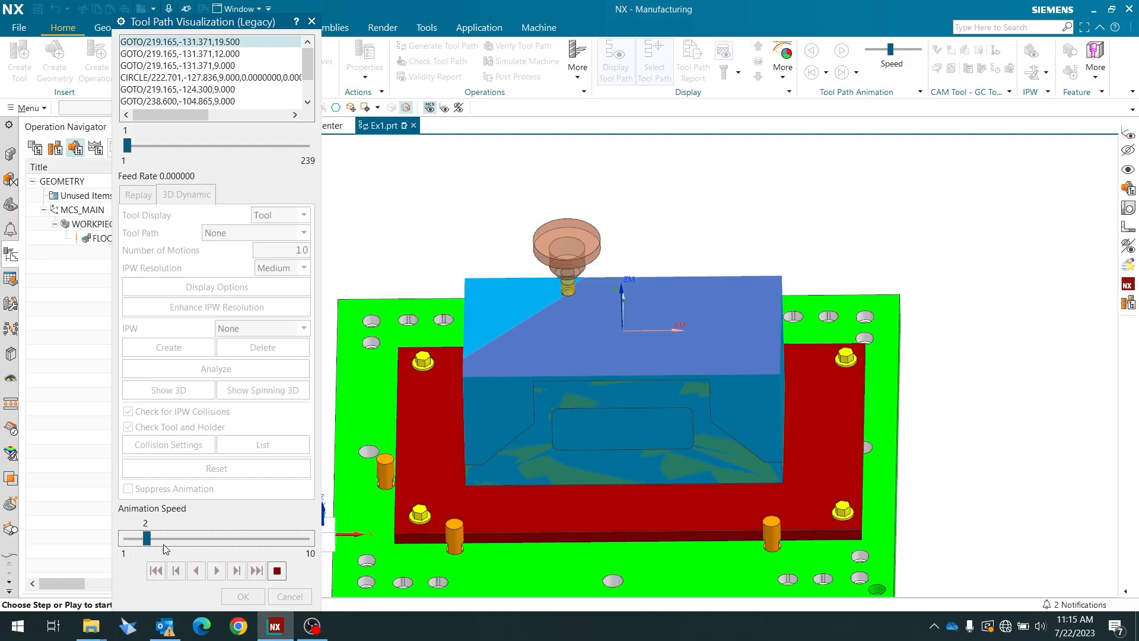
- Speed up the material removal simulation in stages to 4, 6 and 8, and inspect the machined stock from several angles
click(198, 540)
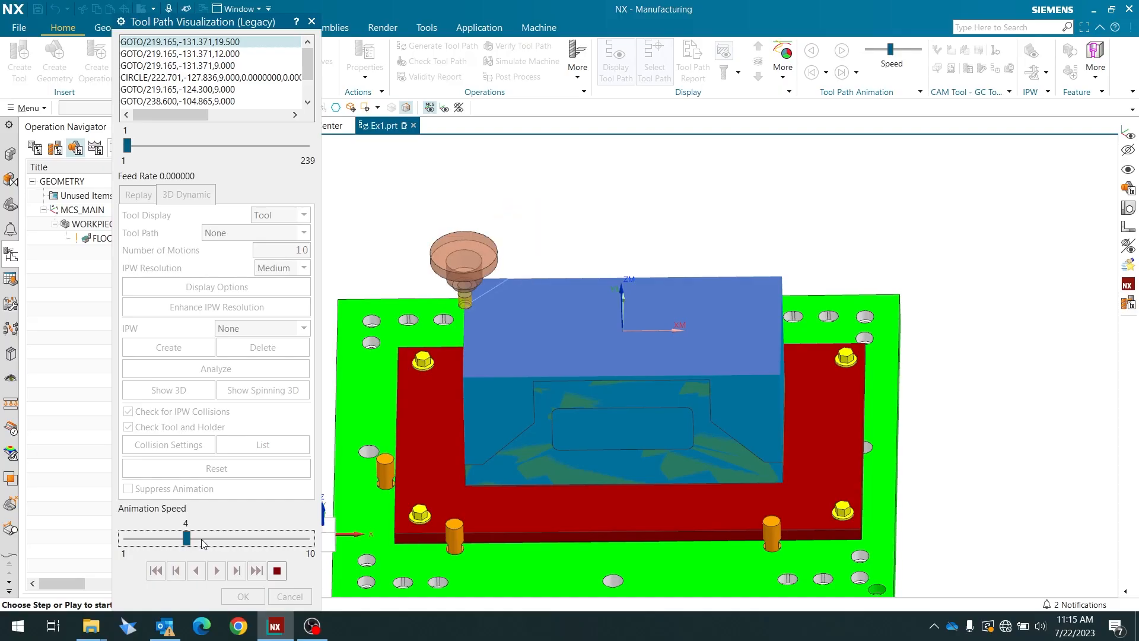
drag(201, 539, 250, 537)
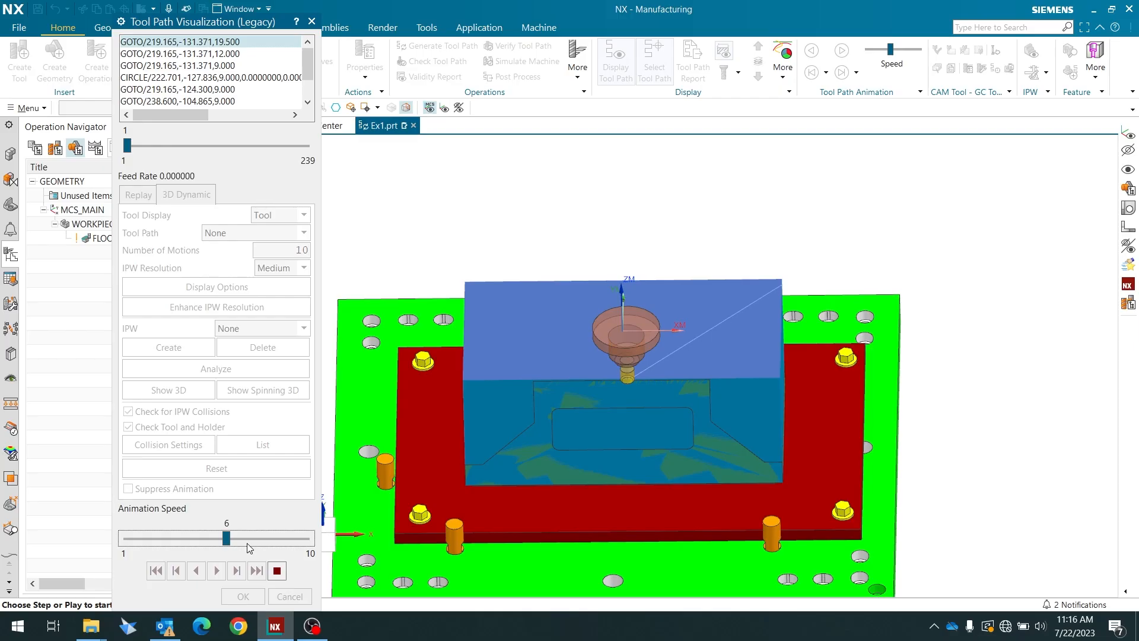
click(287, 540)
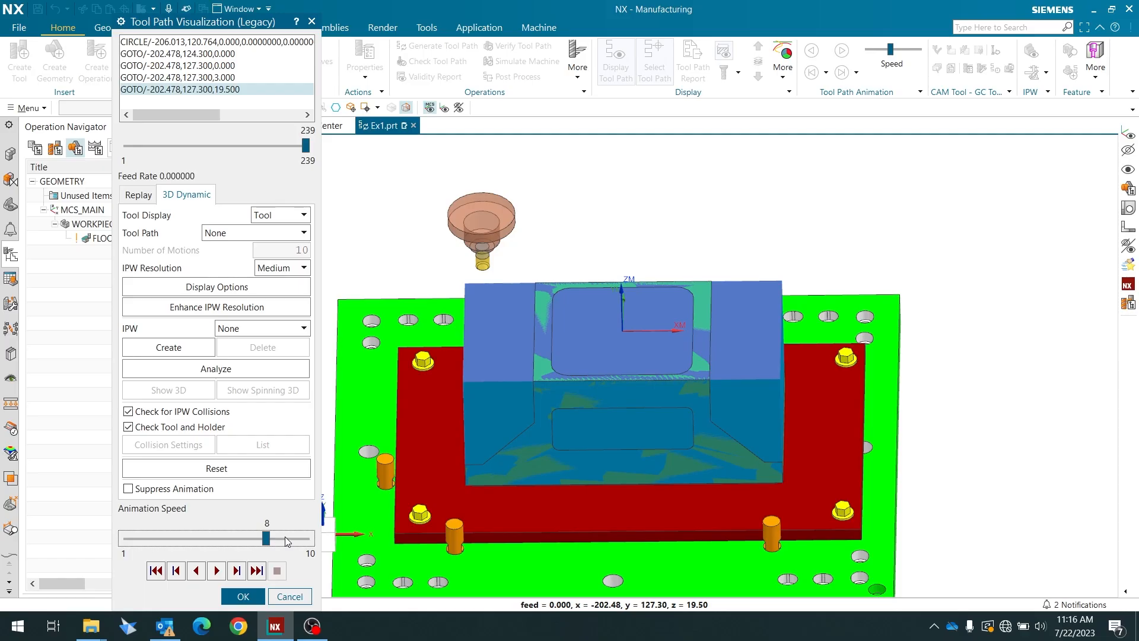
middle_drag(548, 309, 554, 342)
scroll(554, 342, up, 2)
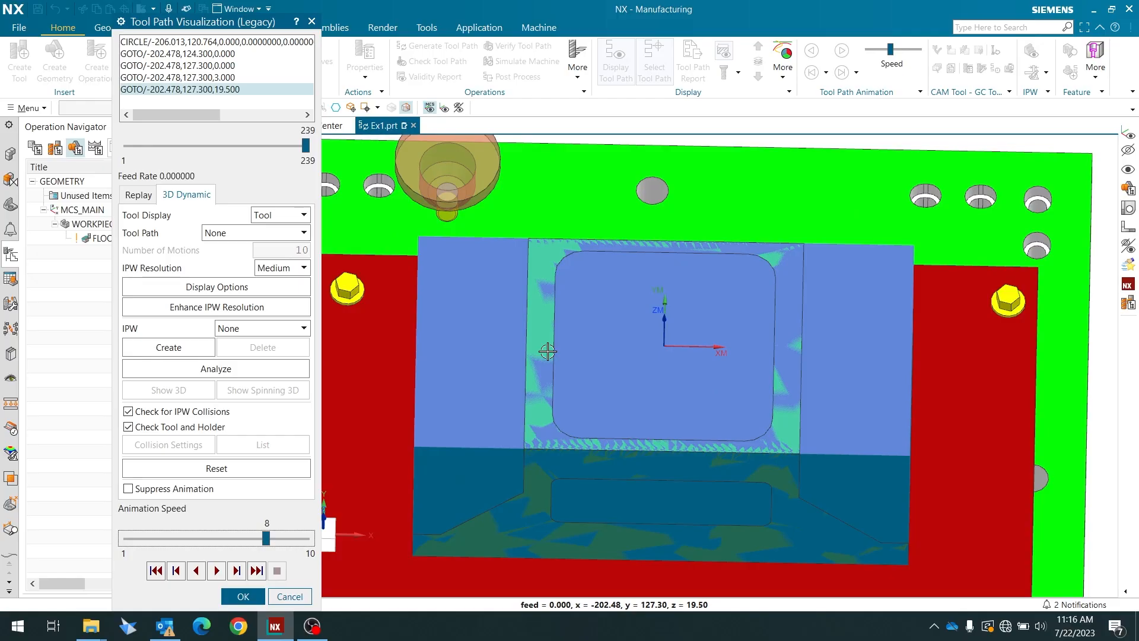
scroll(548, 352, down, 3)
middle_drag(548, 352, 540, 320)
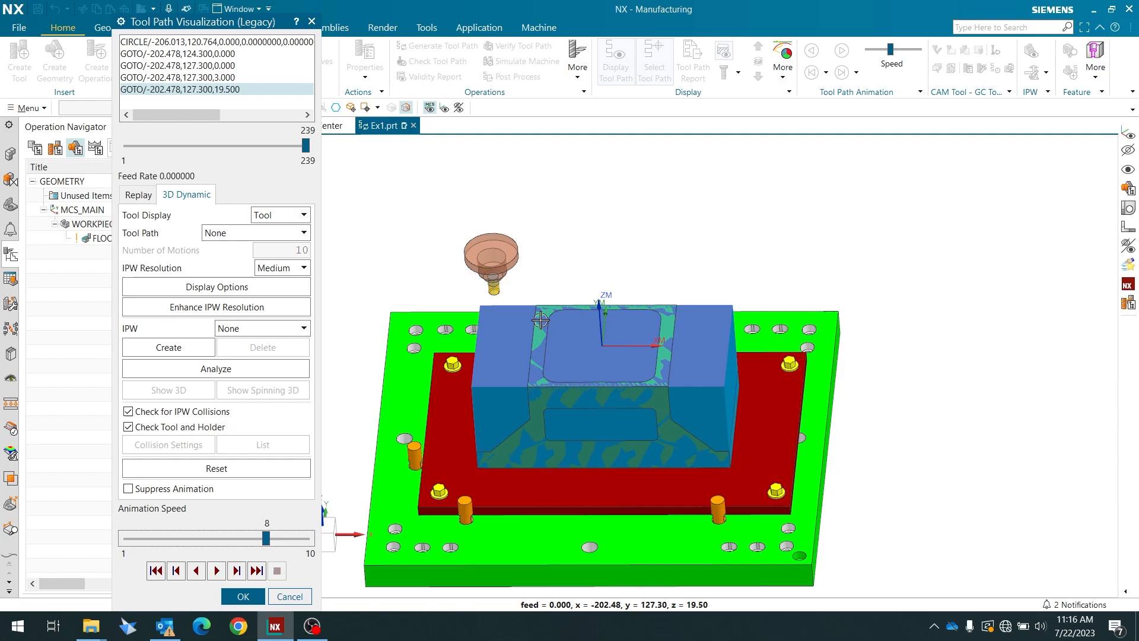
- Analyze the leftover stock and measure its minimal distance near both outer sides and at the center of the top opening
click(231, 370)
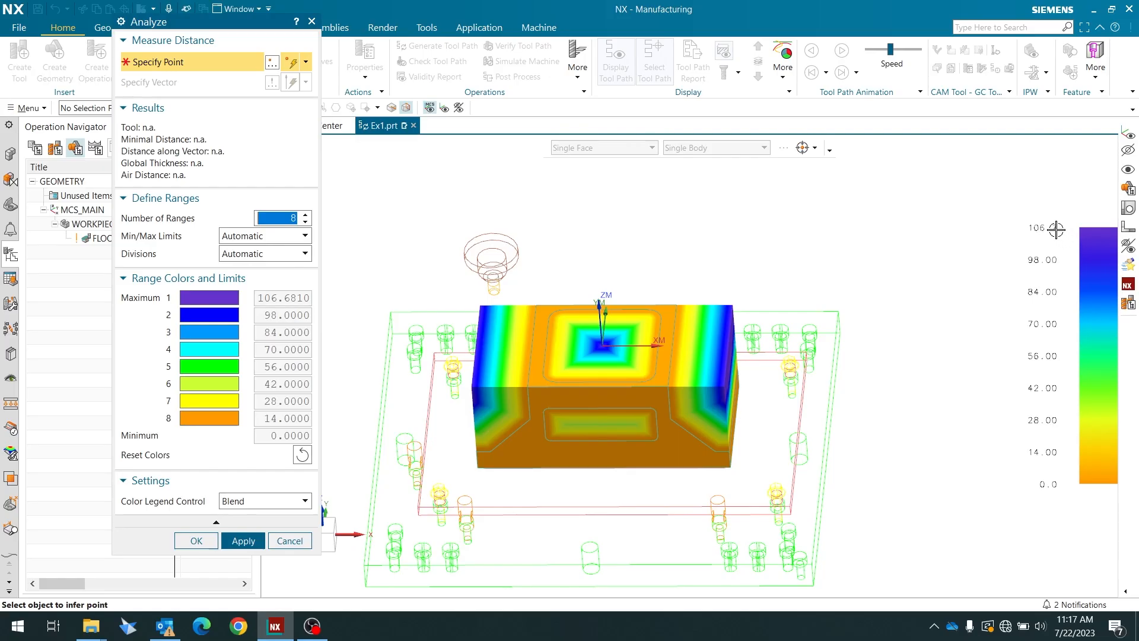
scroll(721, 347, up, 3)
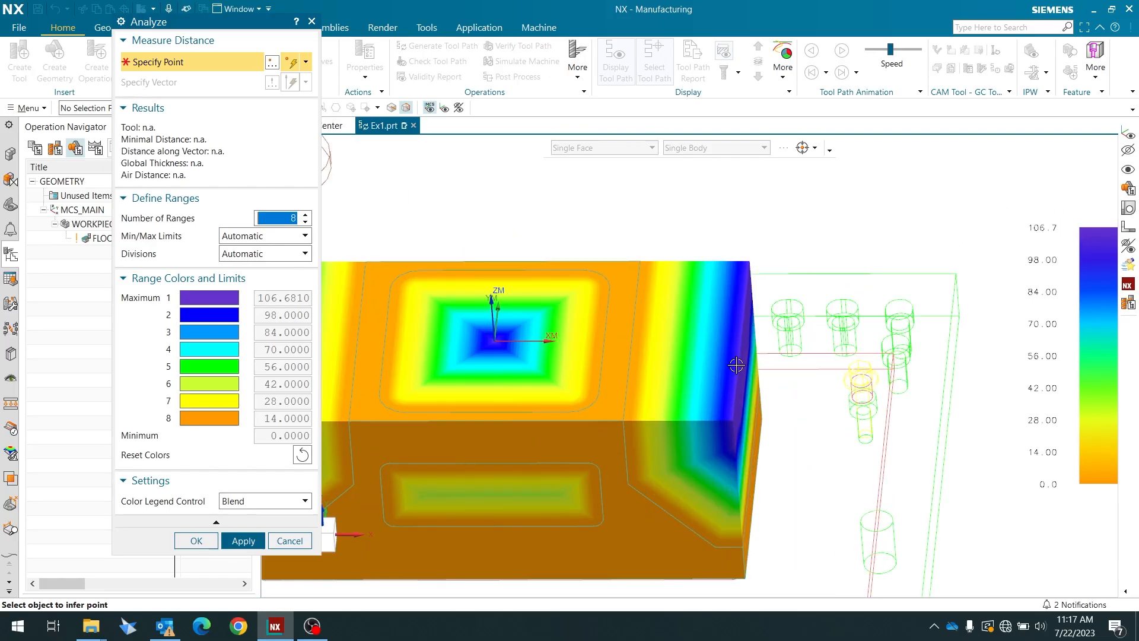
click(733, 364)
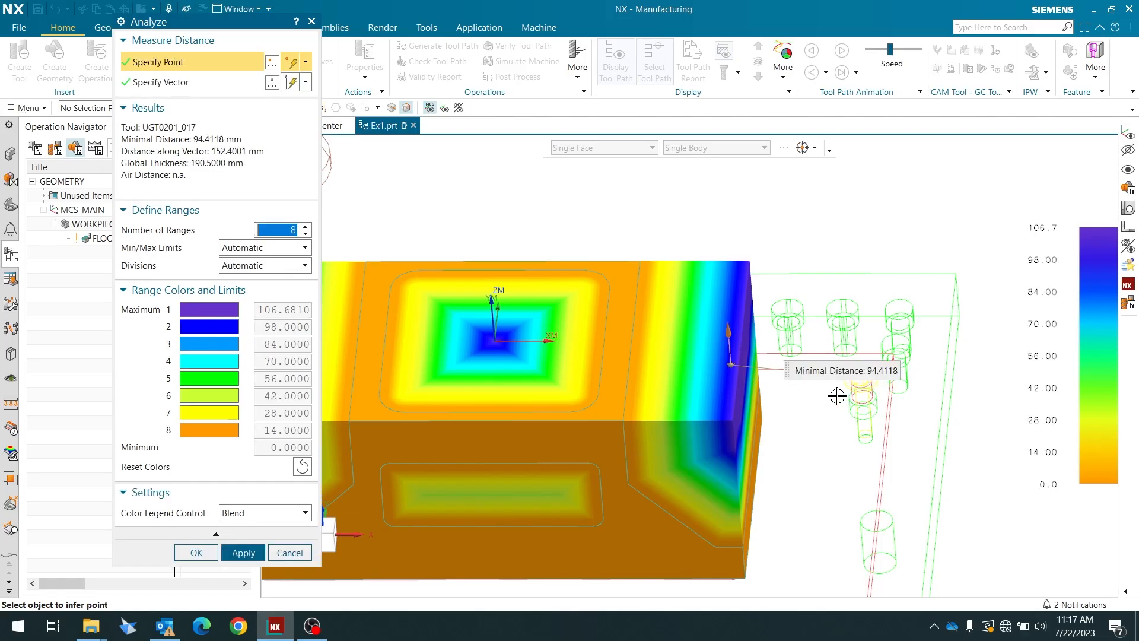
scroll(863, 393, down, 3)
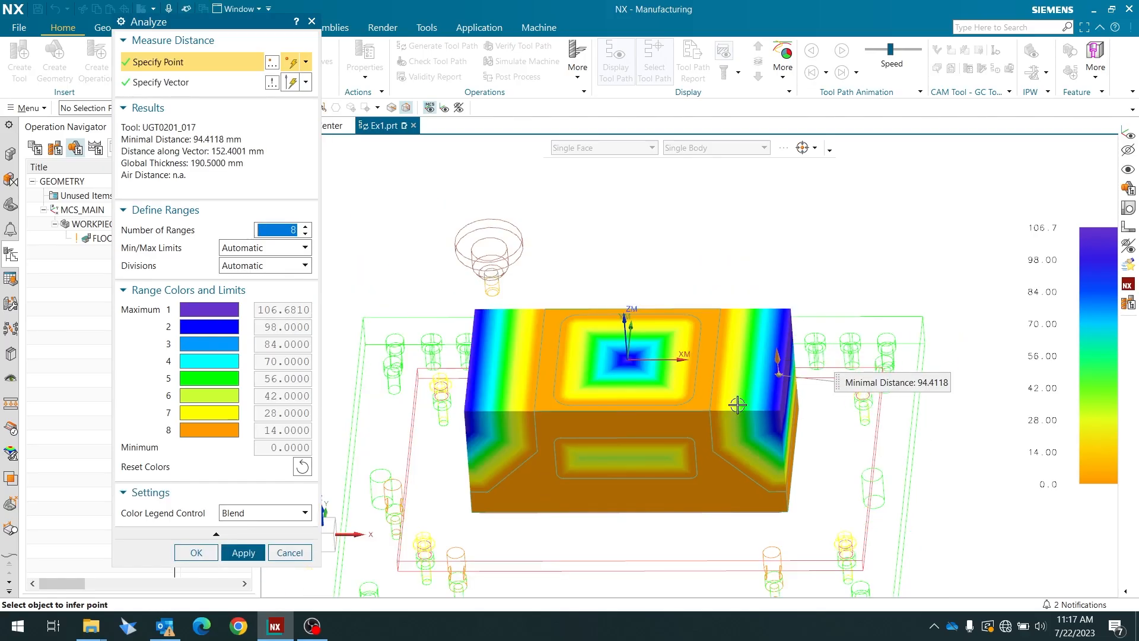
click(632, 363)
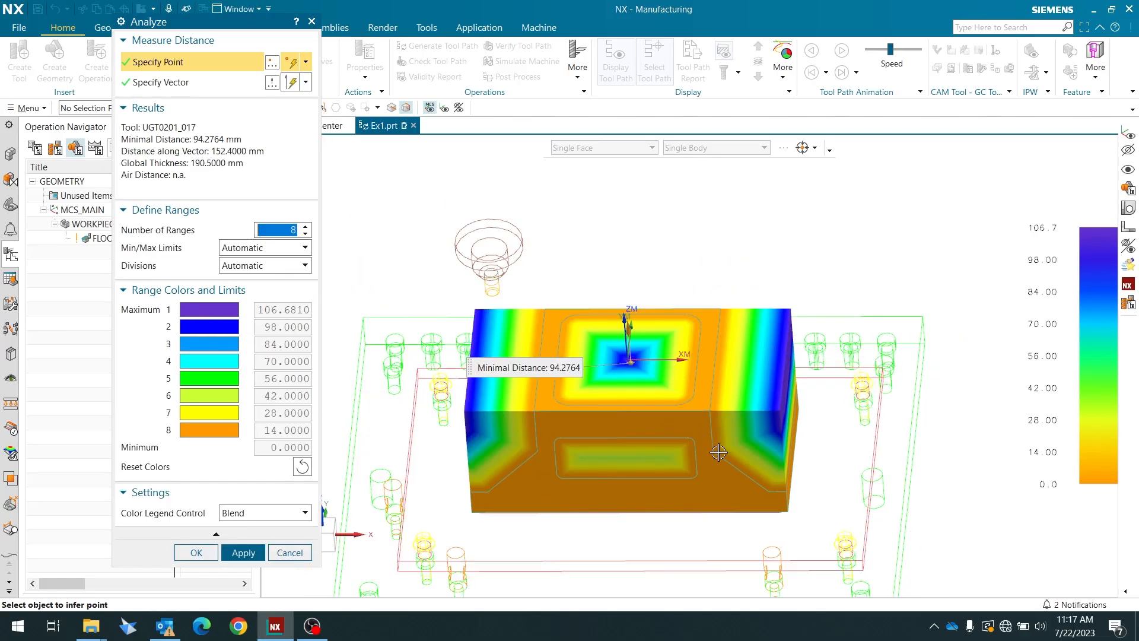
click(474, 391)
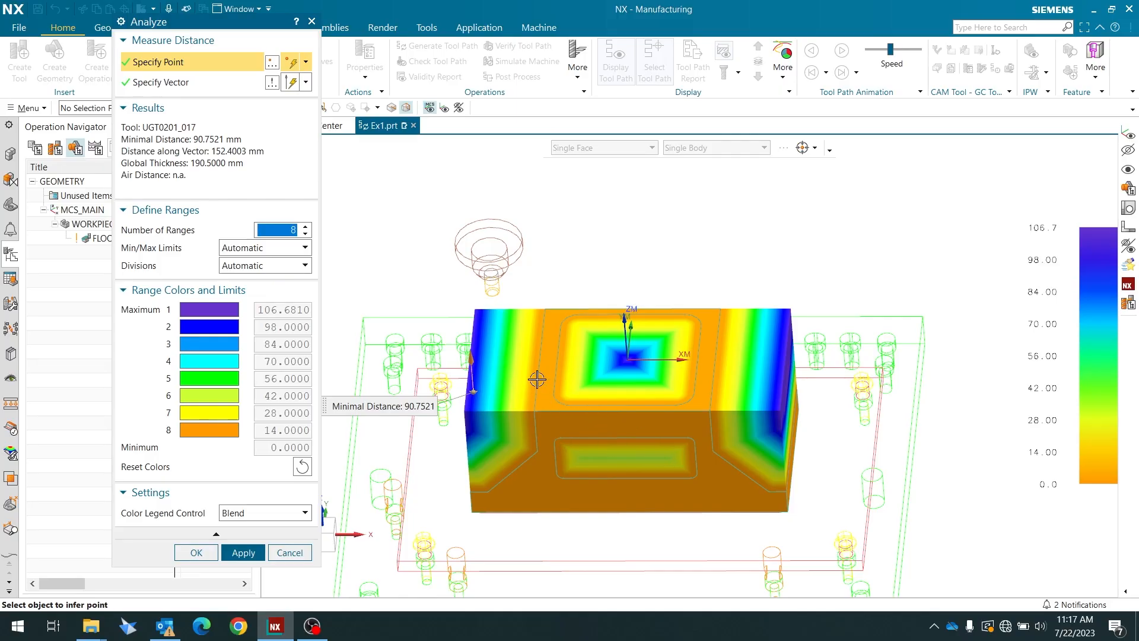
- Measure the leftover material at several points on the faced rim around the casing's top opening
scroll(537, 379, up, 3)
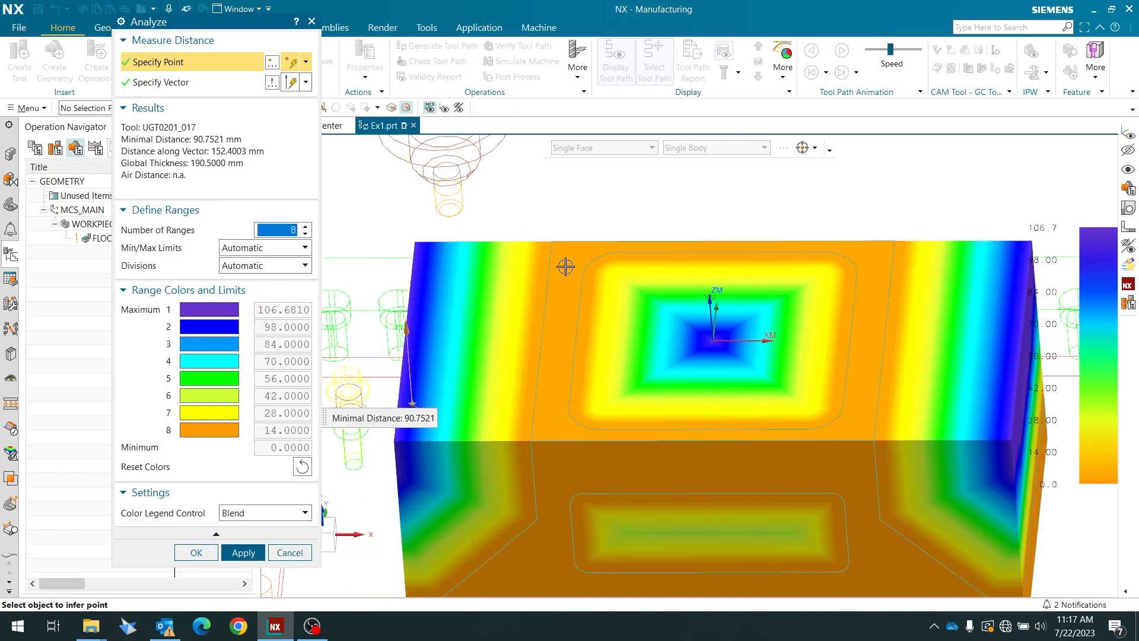
click(566, 307)
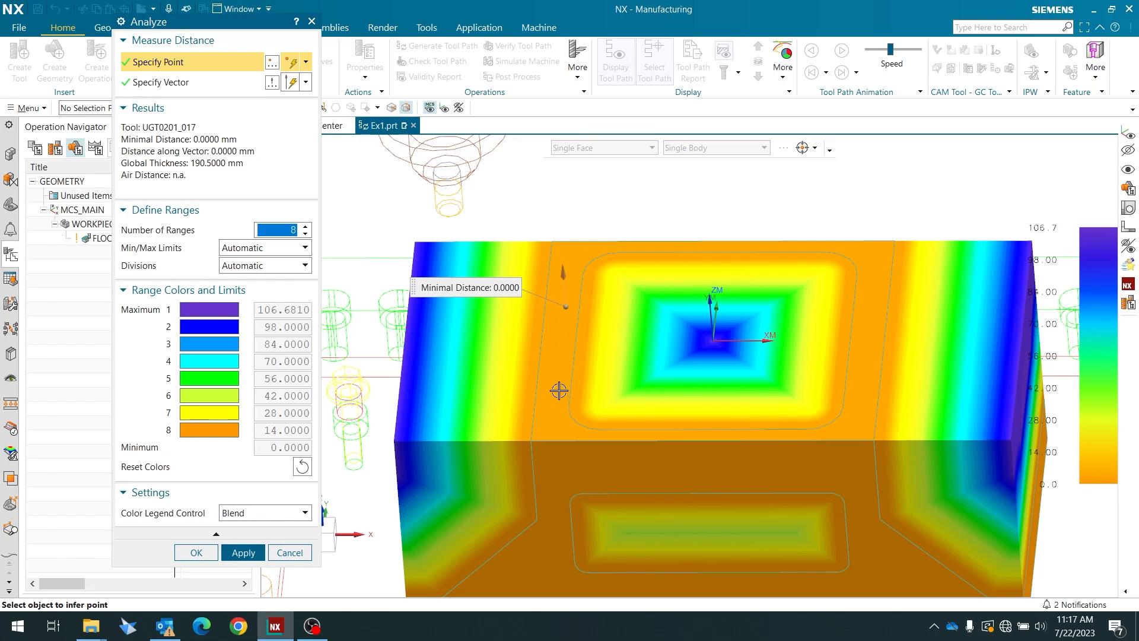
click(570, 422)
click(578, 434)
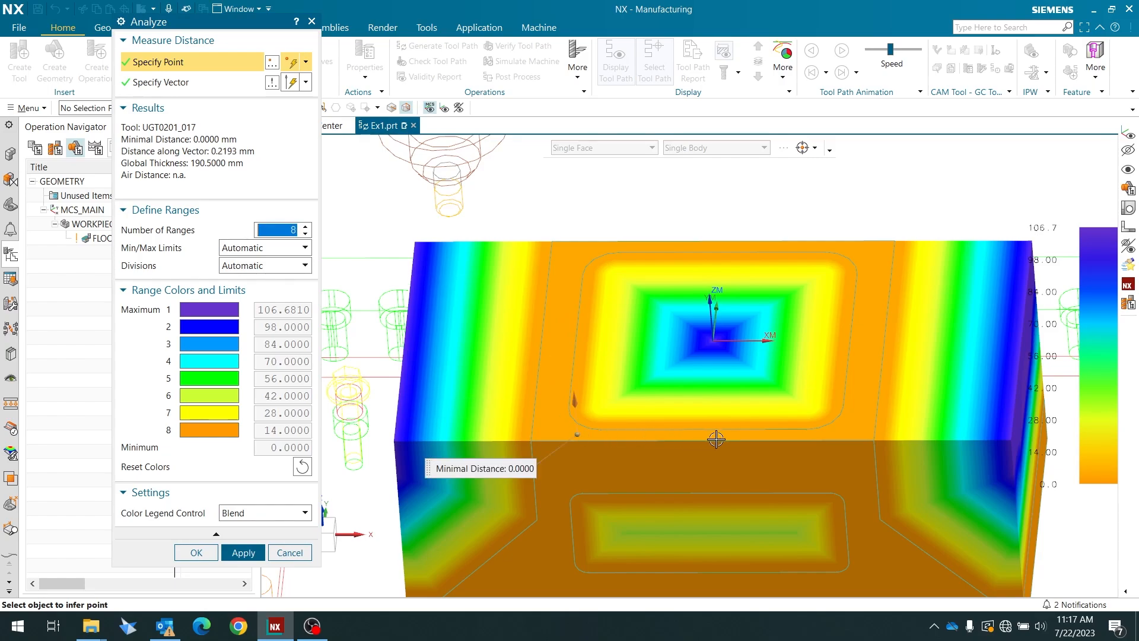
click(858, 395)
click(874, 257)
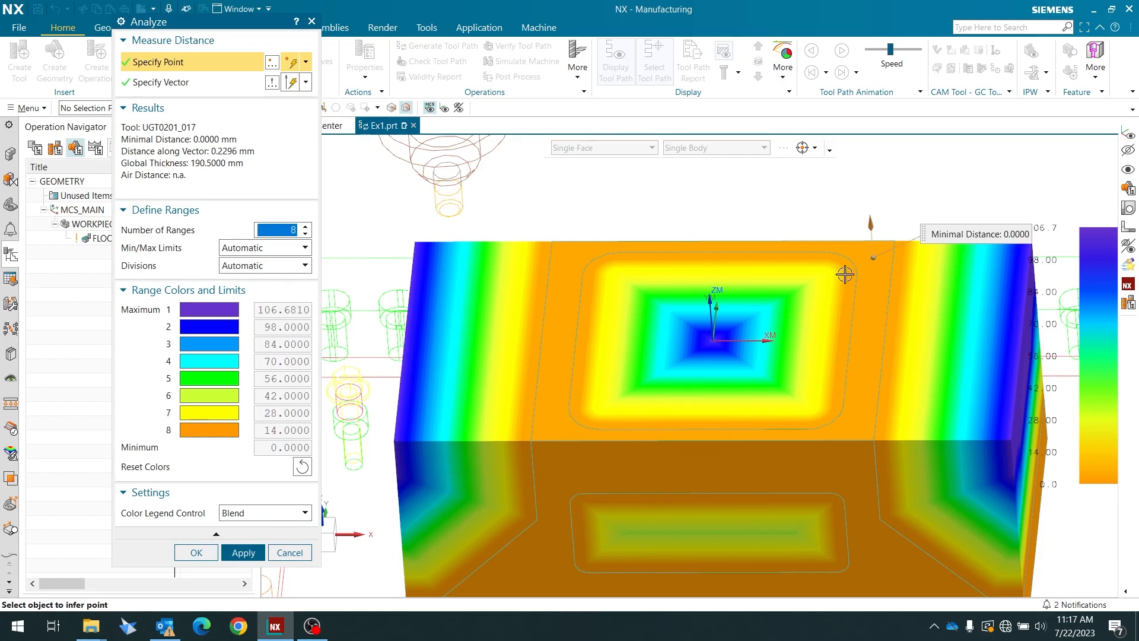
click(792, 245)
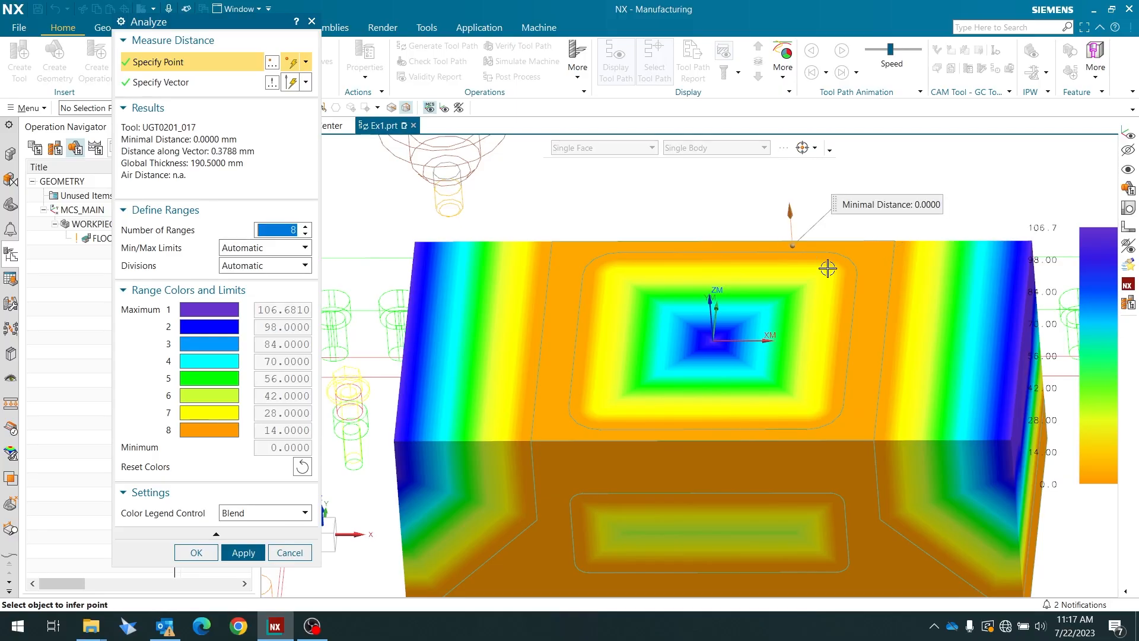
click(789, 437)
scroll(646, 383, up, 3)
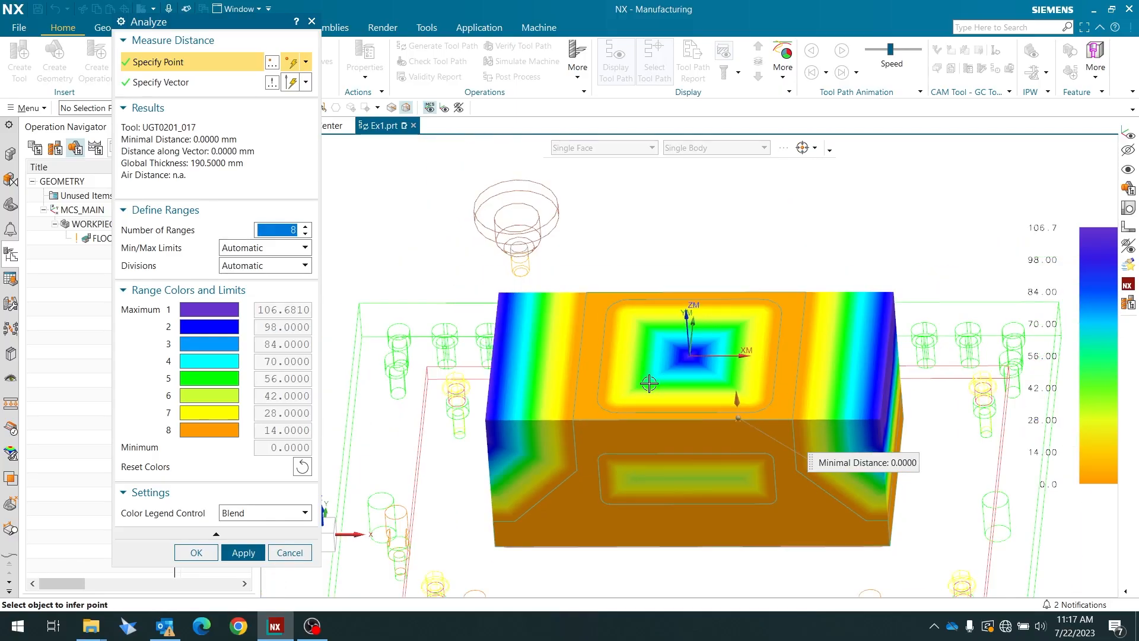
- Close the stock analysis, finish the tool path verification, and accept the floor facing operation
click(201, 554)
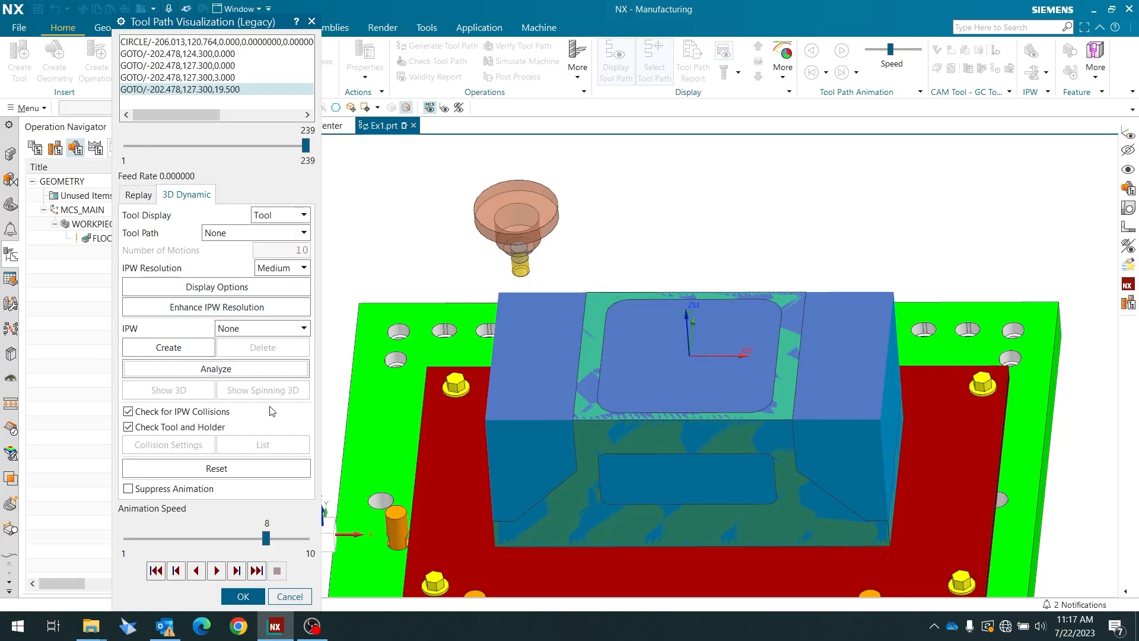
click(252, 596)
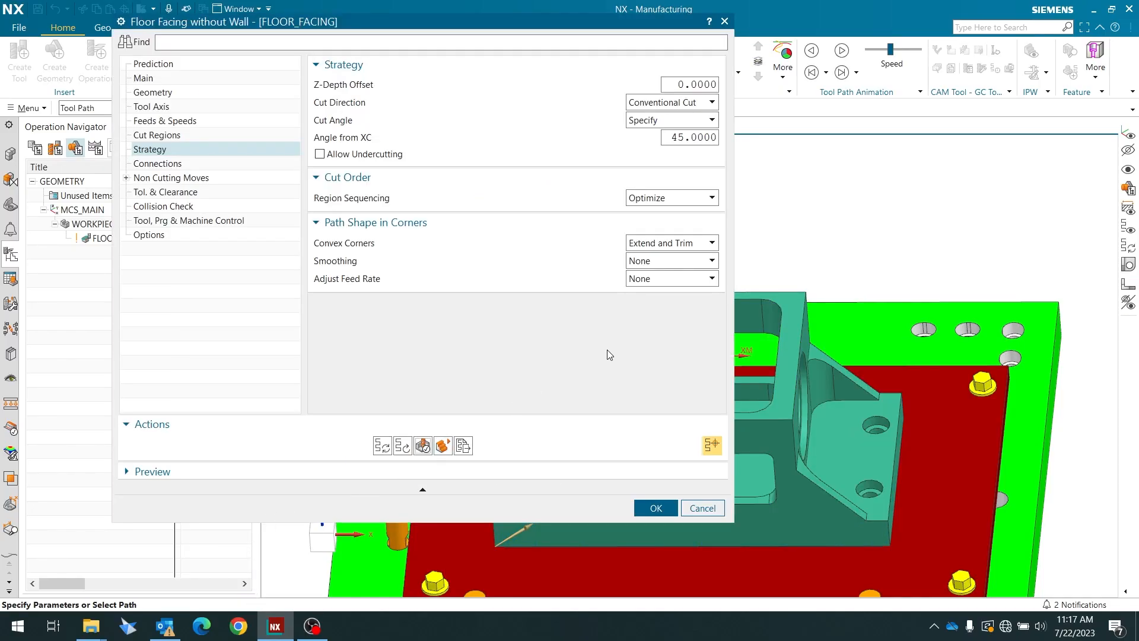
click(655, 508)
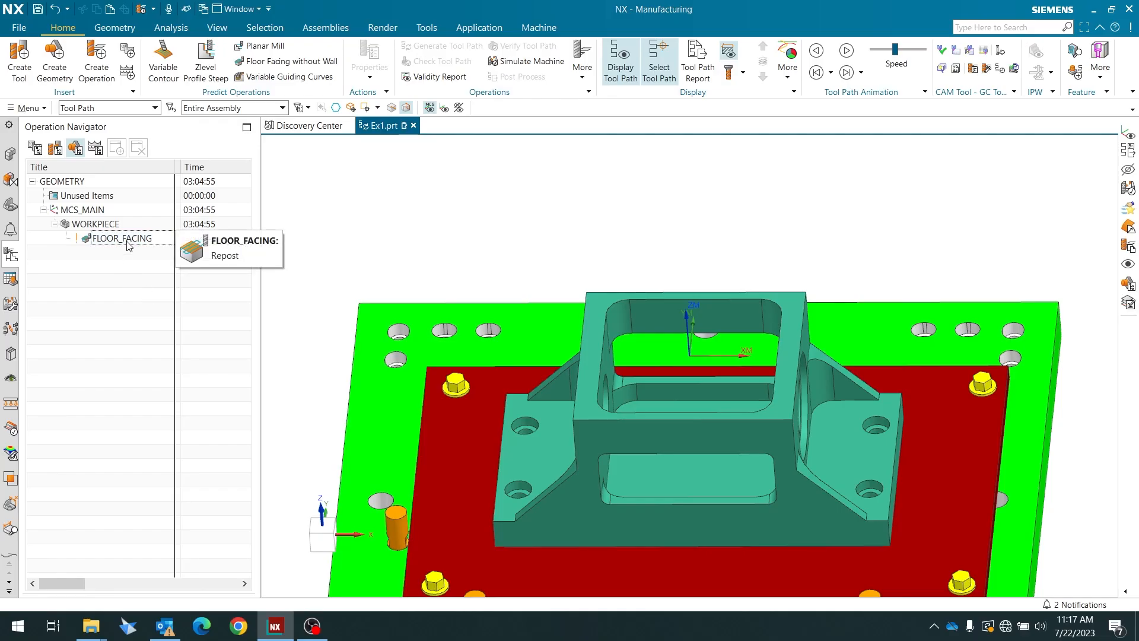
scroll(468, 240, down, 3)
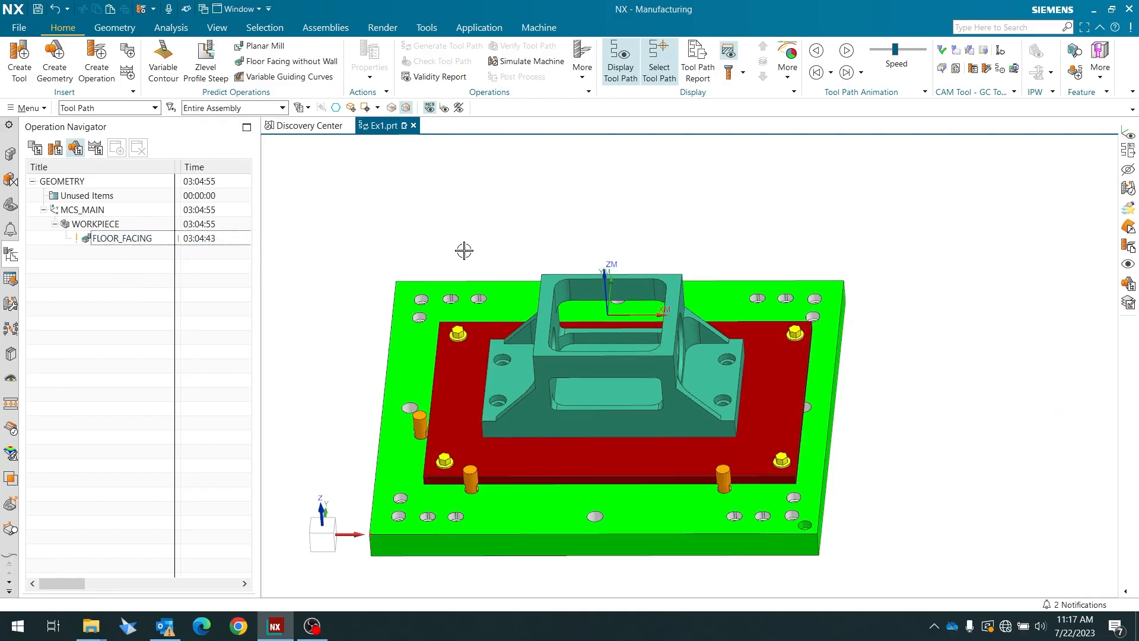